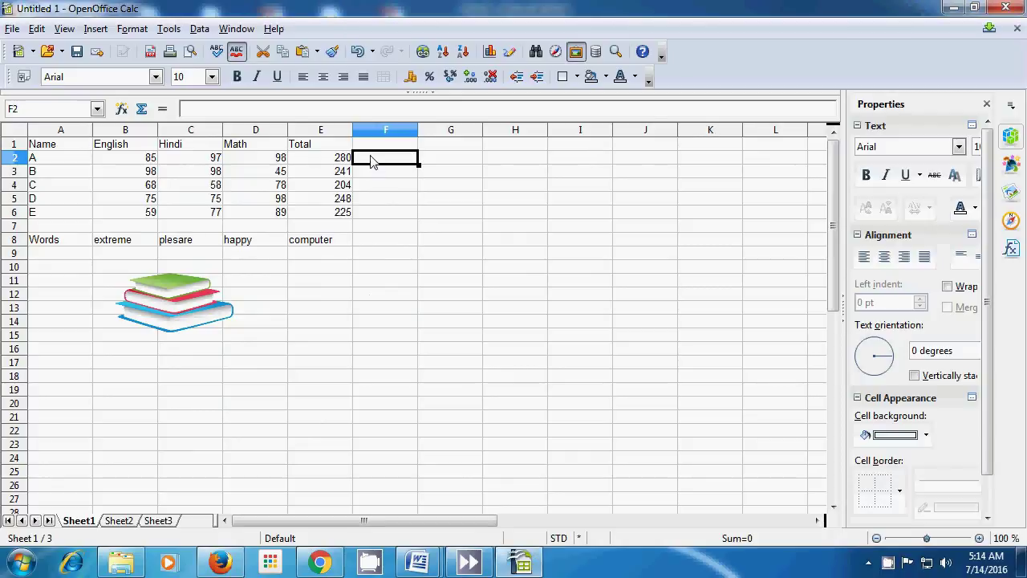
Enter the formula =odd(E2) in cell F2 to apply the ODD function to student A's total
{"action": "type", "text": "="}
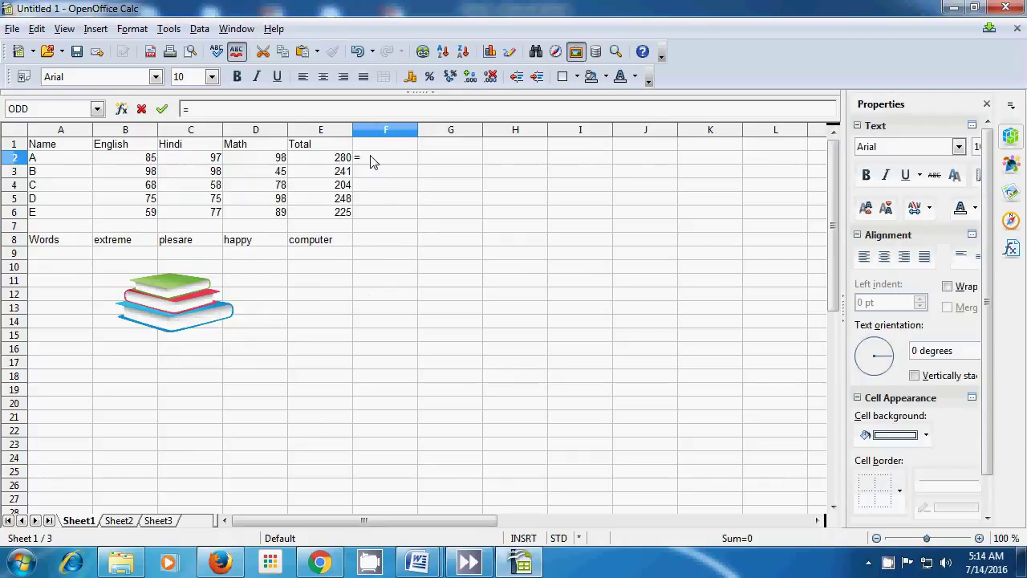
{"action": "type", "text": "odd"}
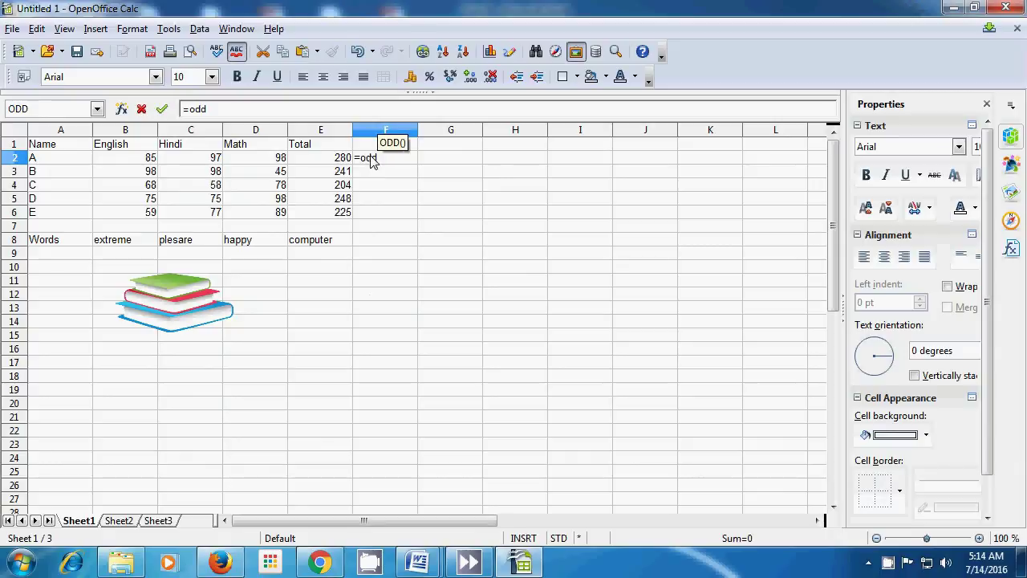
{"action": "type", "text": "("}
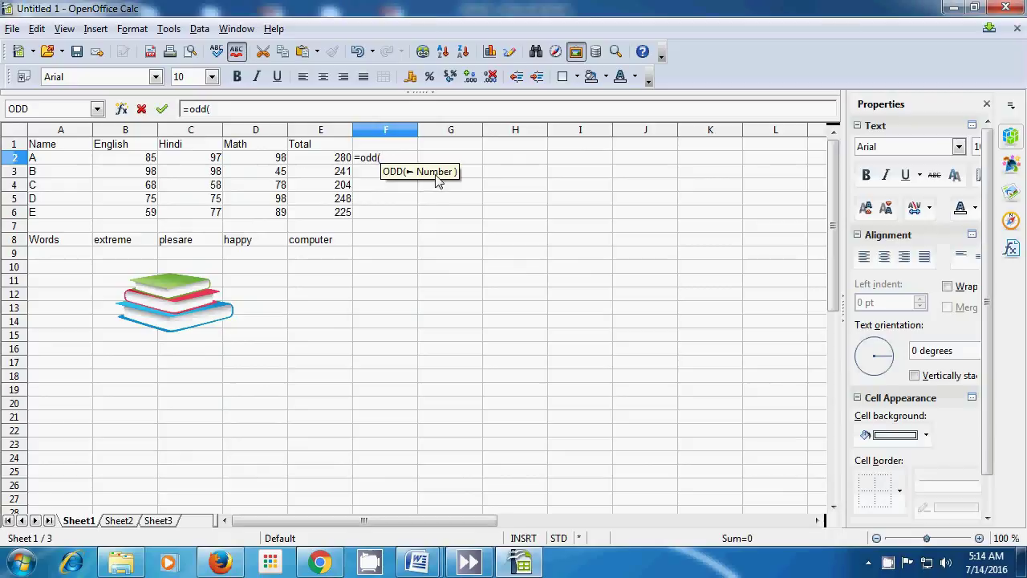
{"action": "left_click", "coordinate": [344, 164]}
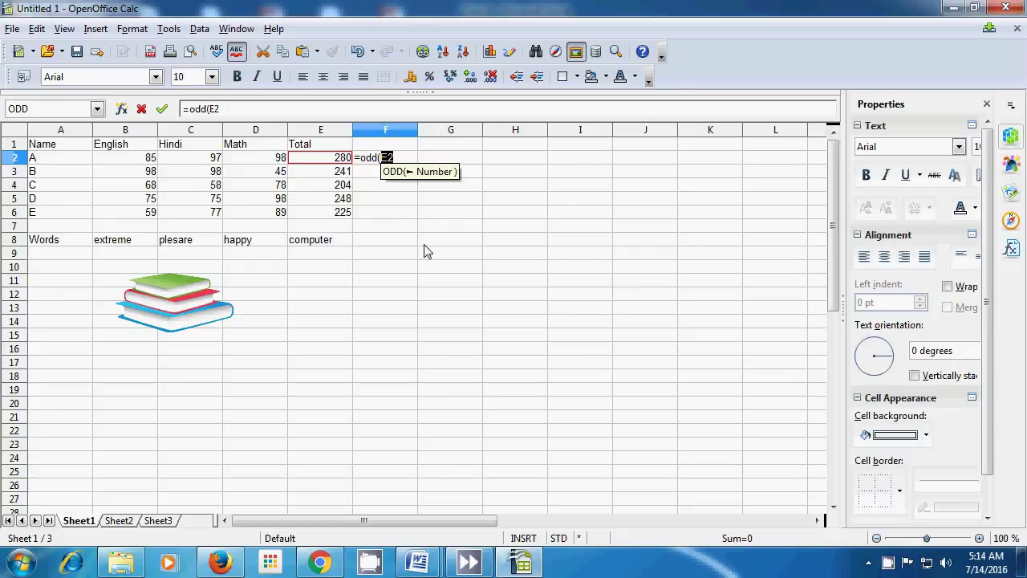
{"action": "type", "text": ")"}
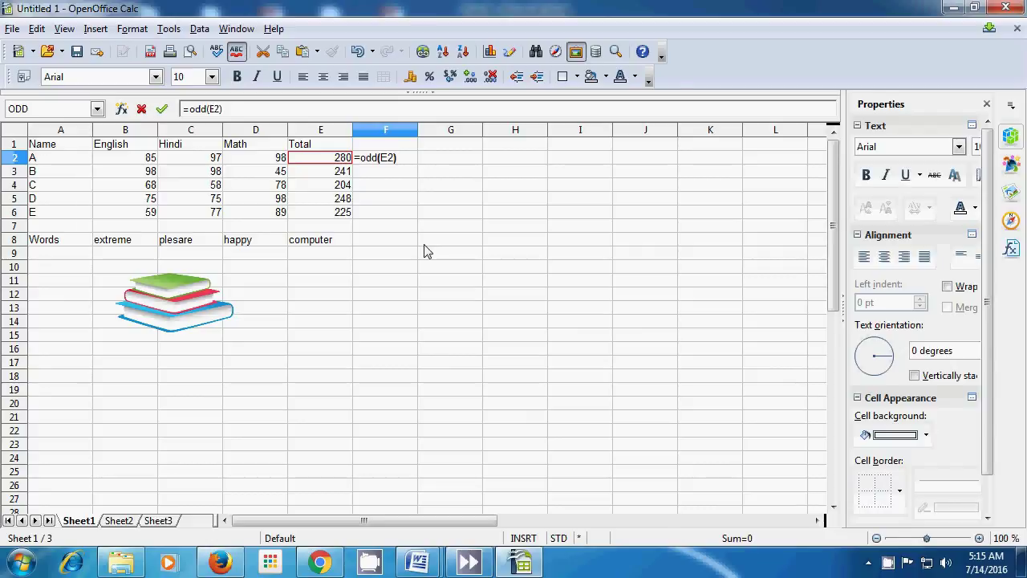
{"action": "key", "text": "Return"}
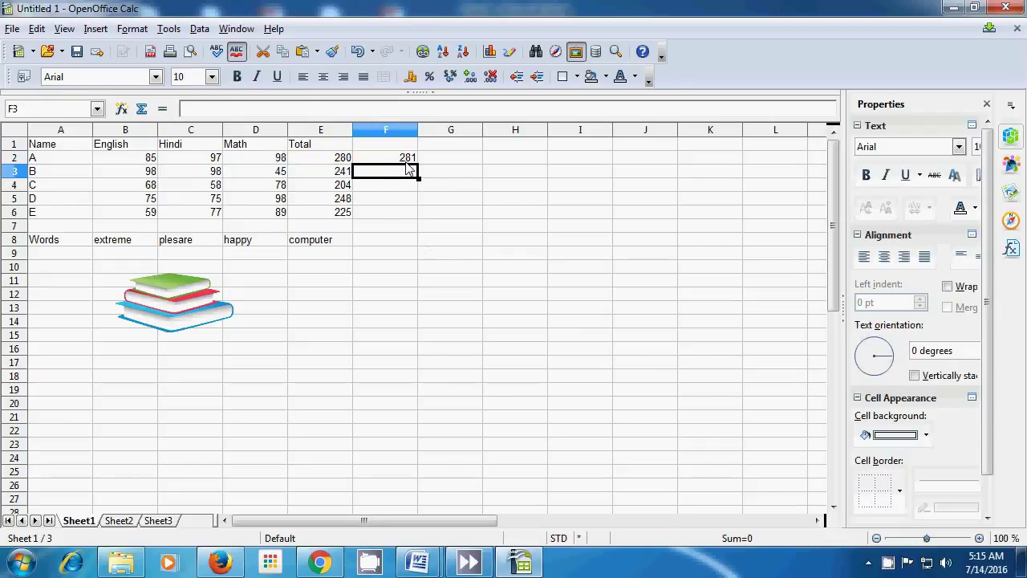
Enter the formula =odd(4) in cell F3 to apply ODD to a literal number
{"action": "left_click", "coordinate": [445, 160]}
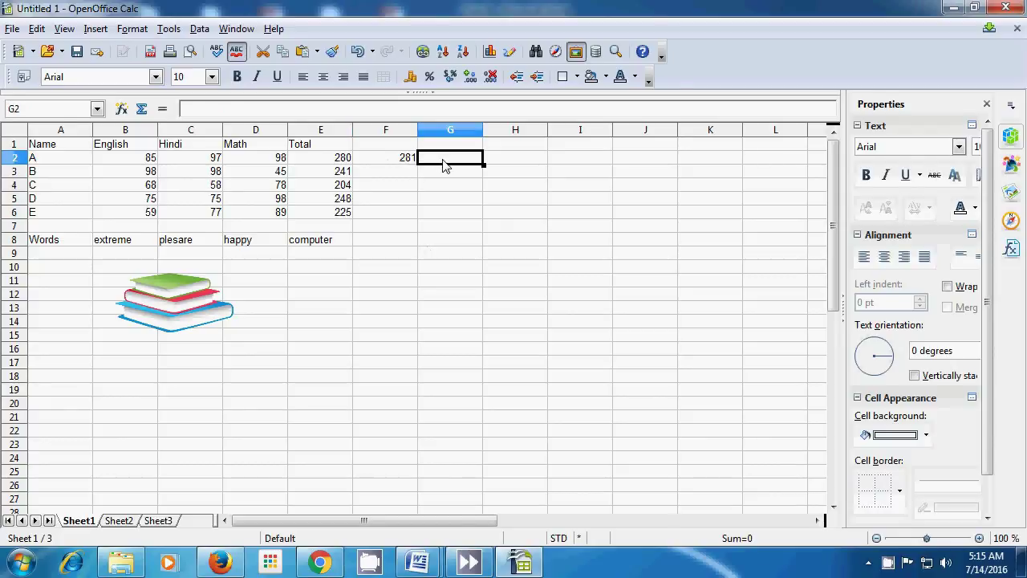
{"action": "left_click", "coordinate": [403, 178]}
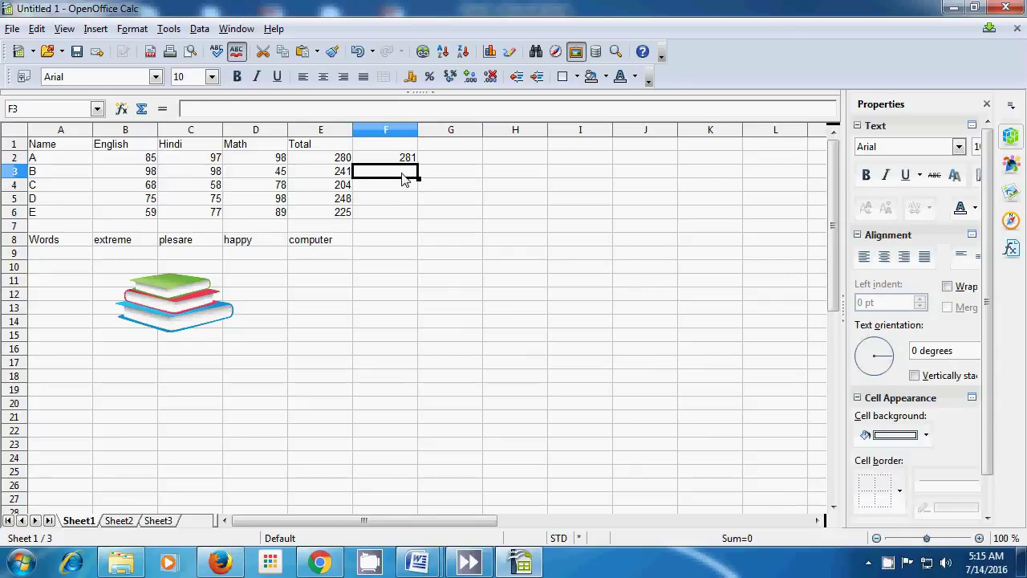
{"action": "type", "text": "="}
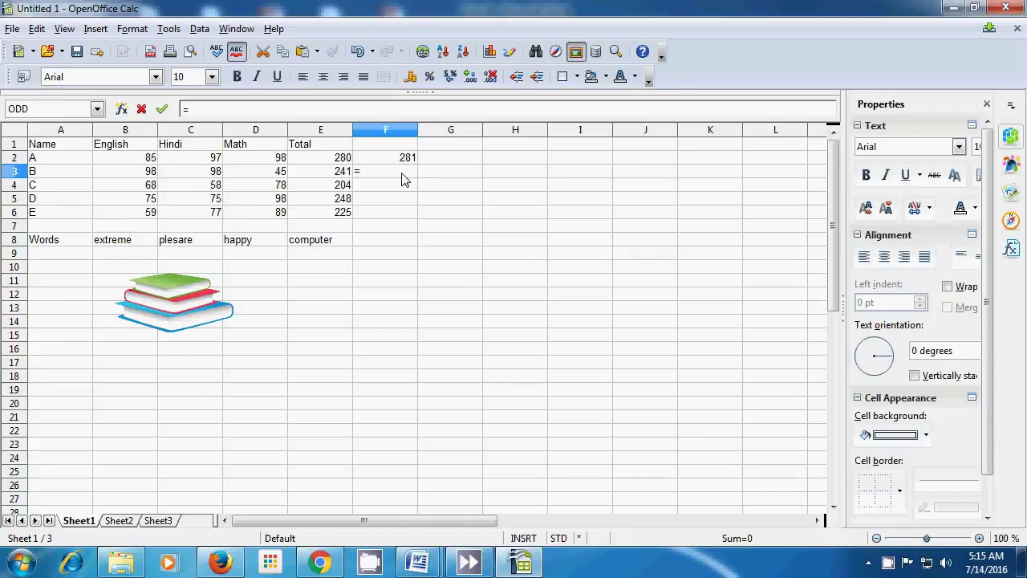
{"action": "type", "text": "od"}
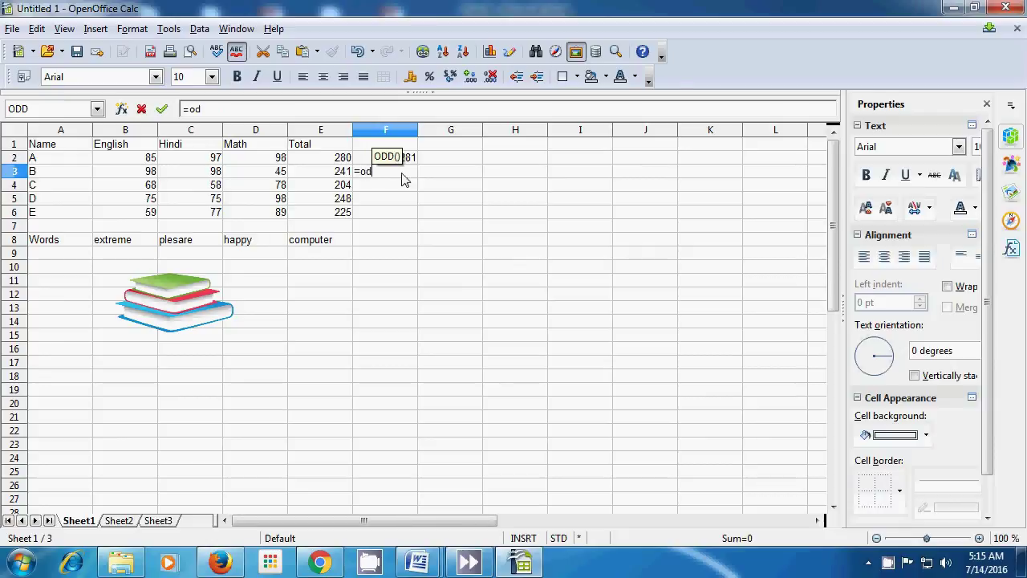
{"action": "type", "text": "d("}
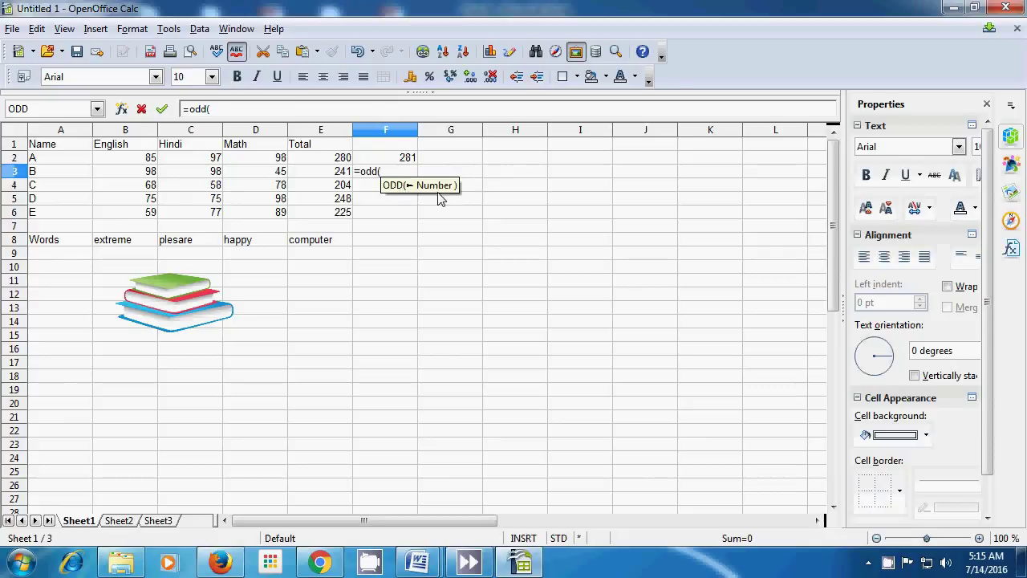
{"action": "type", "text": "4"}
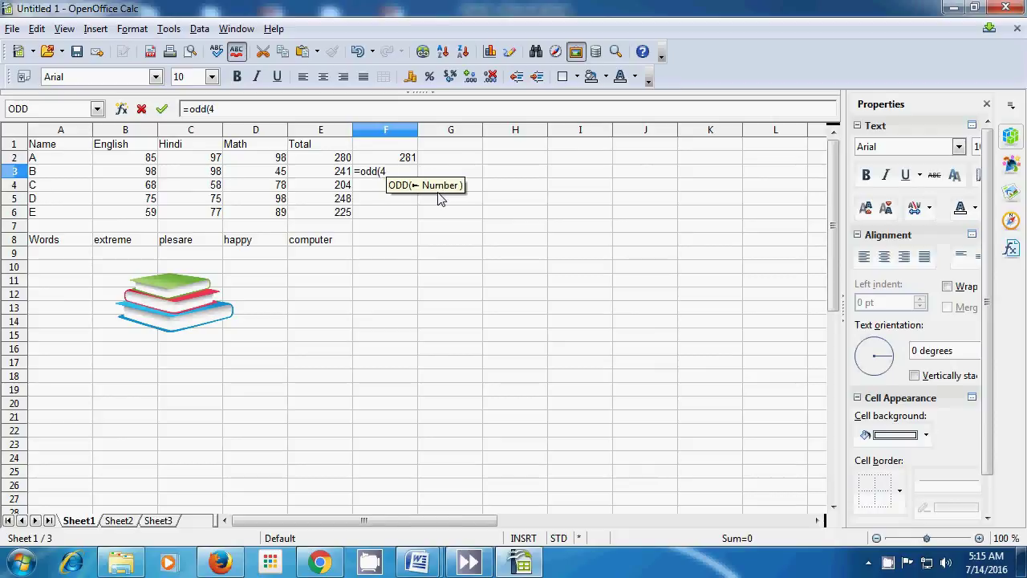
{"action": "type", "text": ")"}
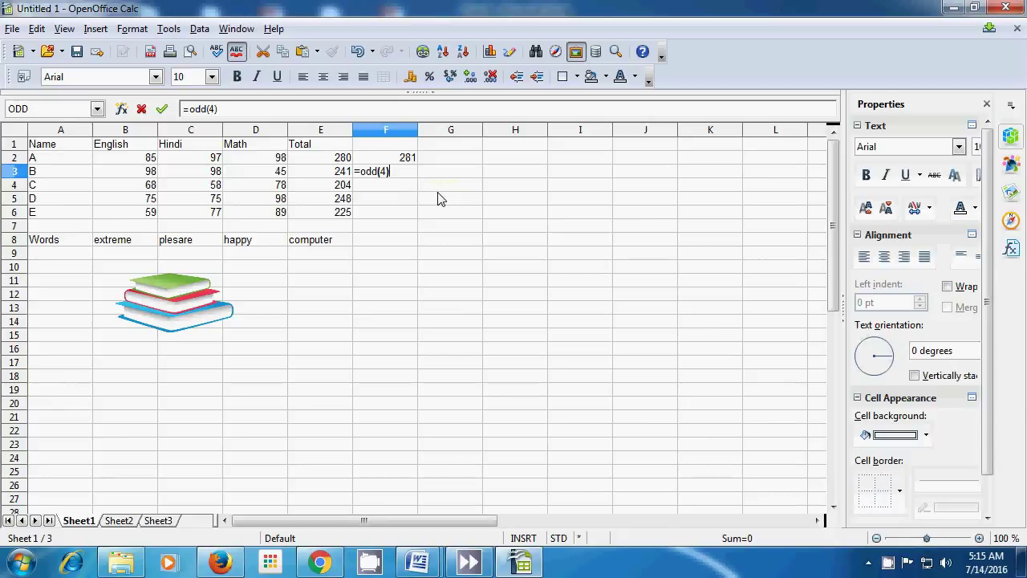
{"action": "key", "text": "Return"}
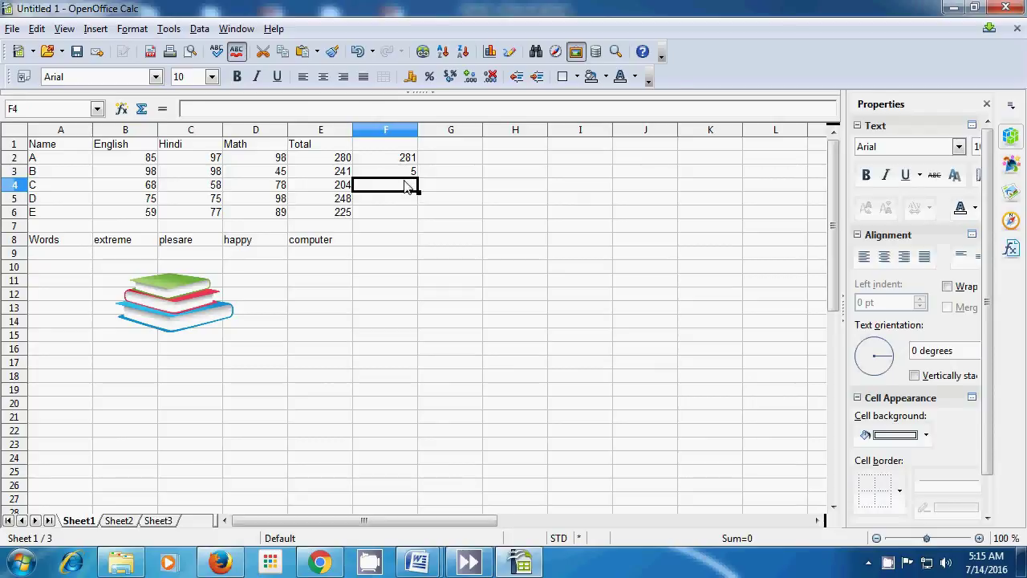
Enter the formula =odd(1) in cell F4 to apply ODD to an already odd number
{"action": "type", "text": "="}
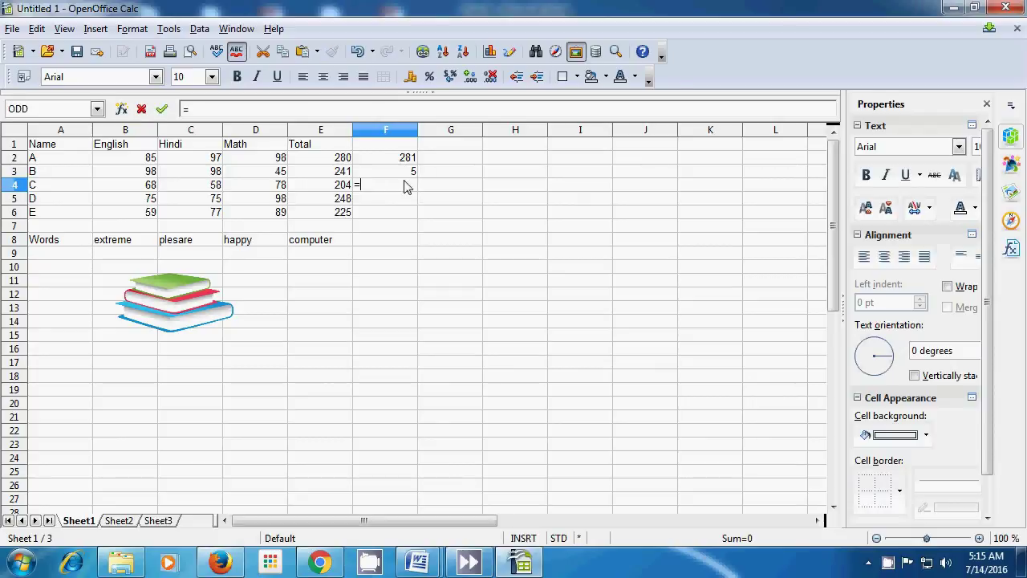
{"action": "type", "text": "odd"}
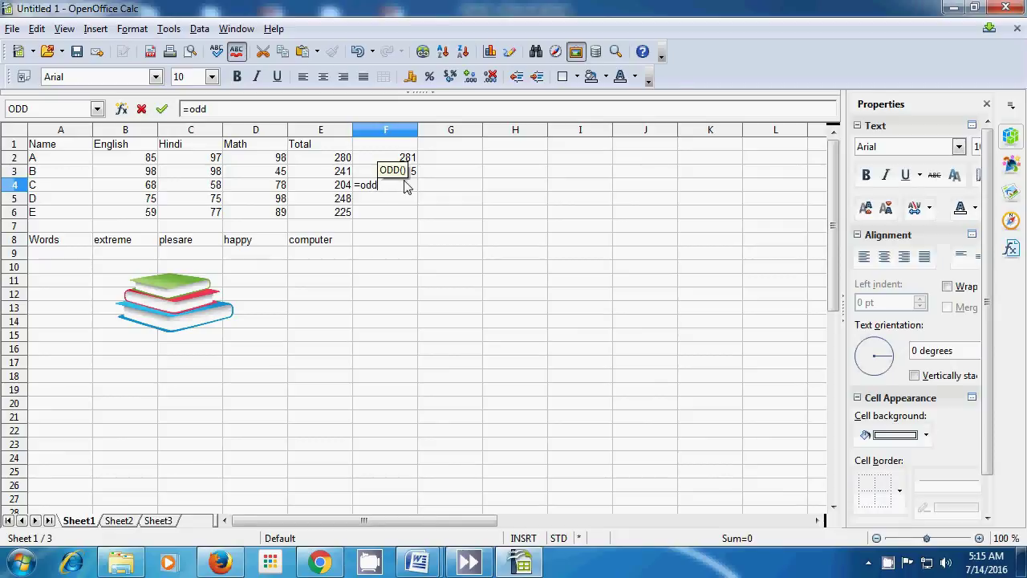
{"action": "type", "text": "(1"}
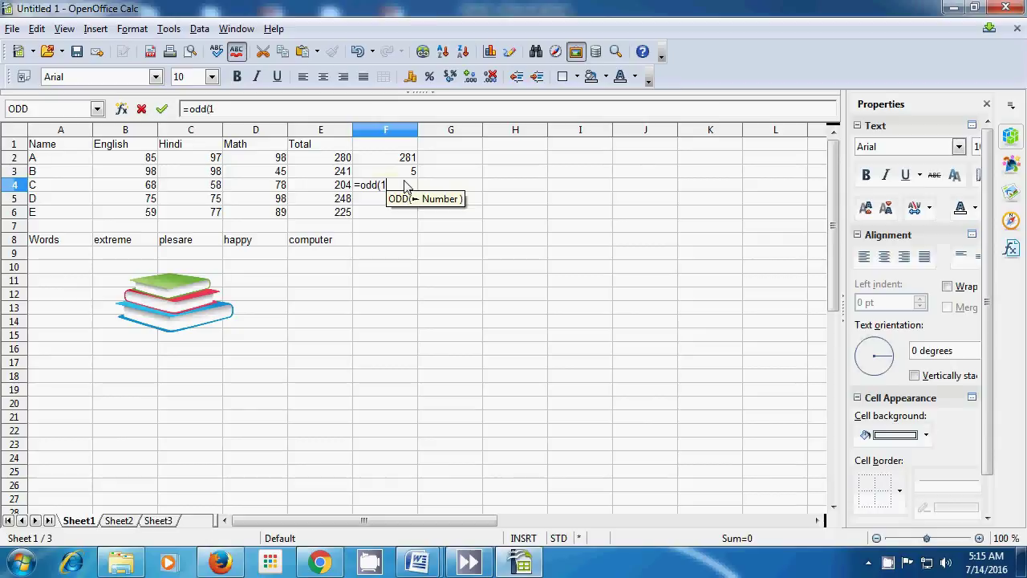
{"action": "type", "text": ")"}
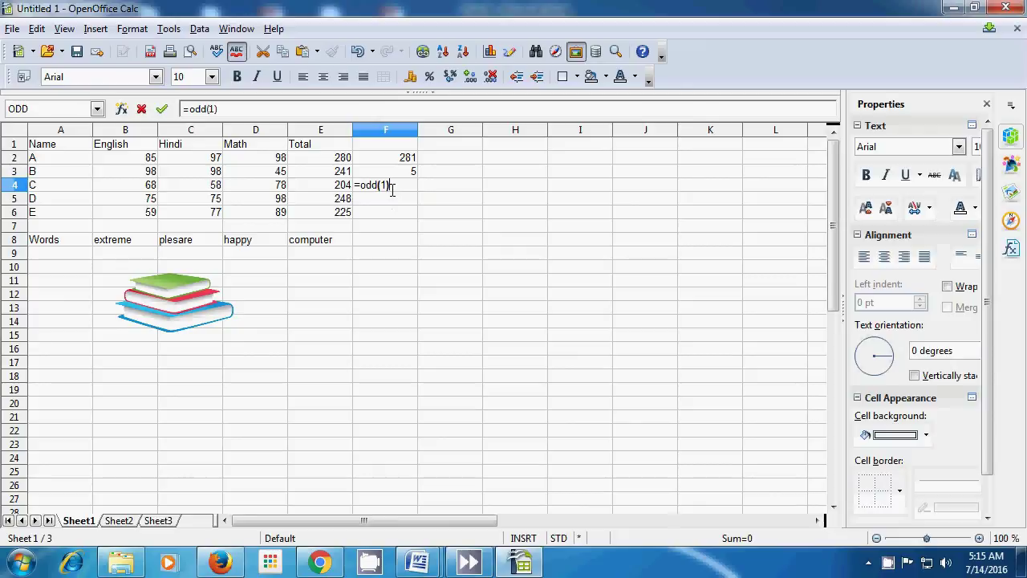
{"action": "key", "text": "Return"}
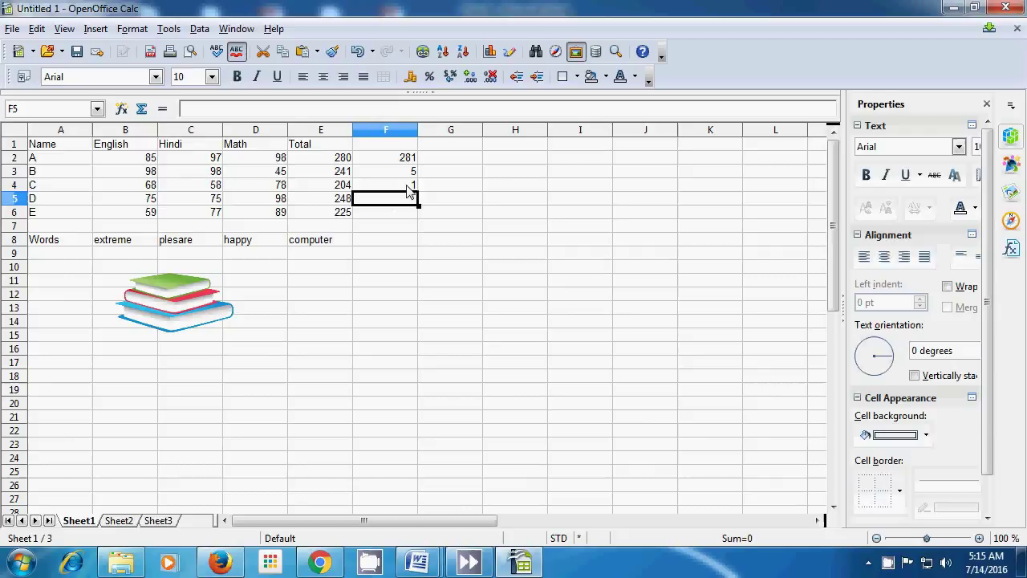
{"action": "left_click", "coordinate": [431, 236]}
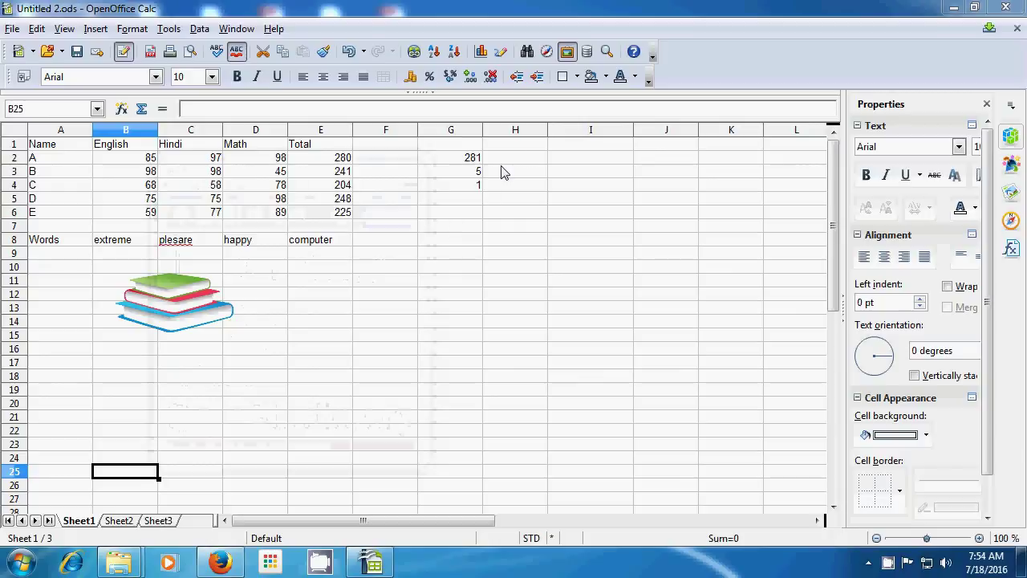
Add the heading "isodd" in cell H1 for a new column of odd-number checks
{"action": "left_click", "coordinate": [514, 146]}
{"action": "type", "text": "is"}
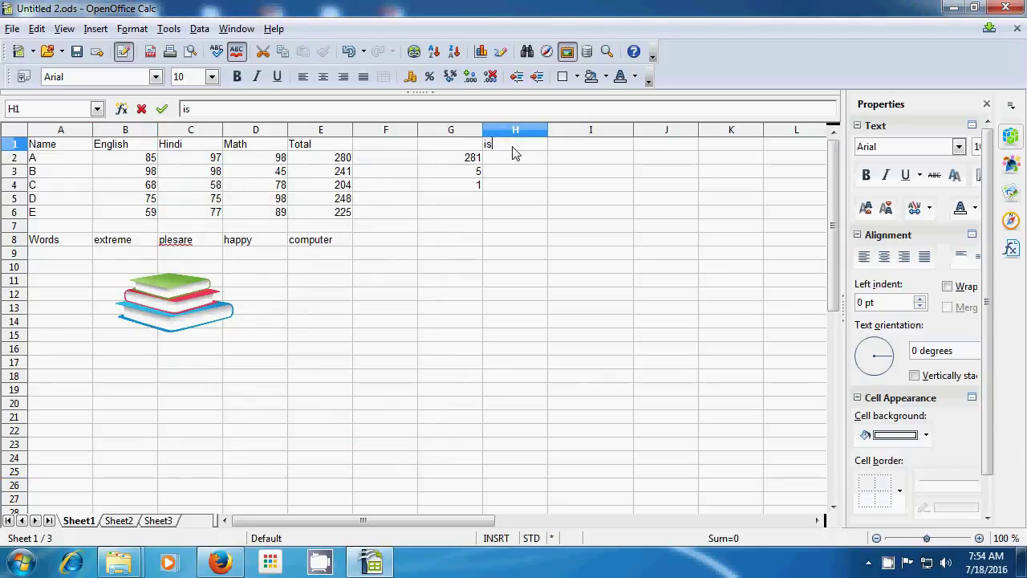
{"action": "type", "text": "odd"}
Enter the formula =isodd(G2) in cell H2 to test whether the value in G2 is odd
{"action": "left_click", "coordinate": [517, 165]}
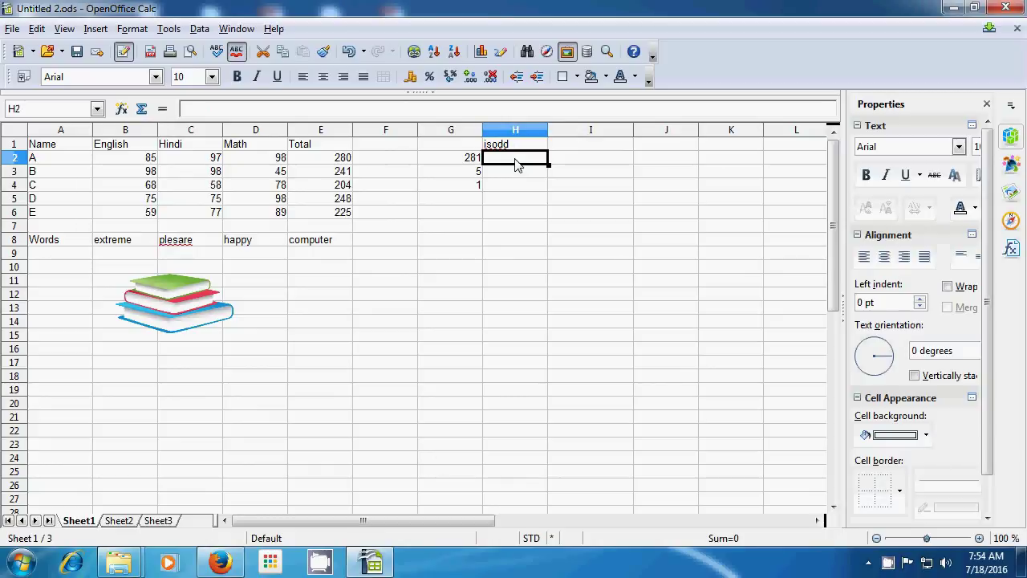
{"action": "type", "text": "=is"}
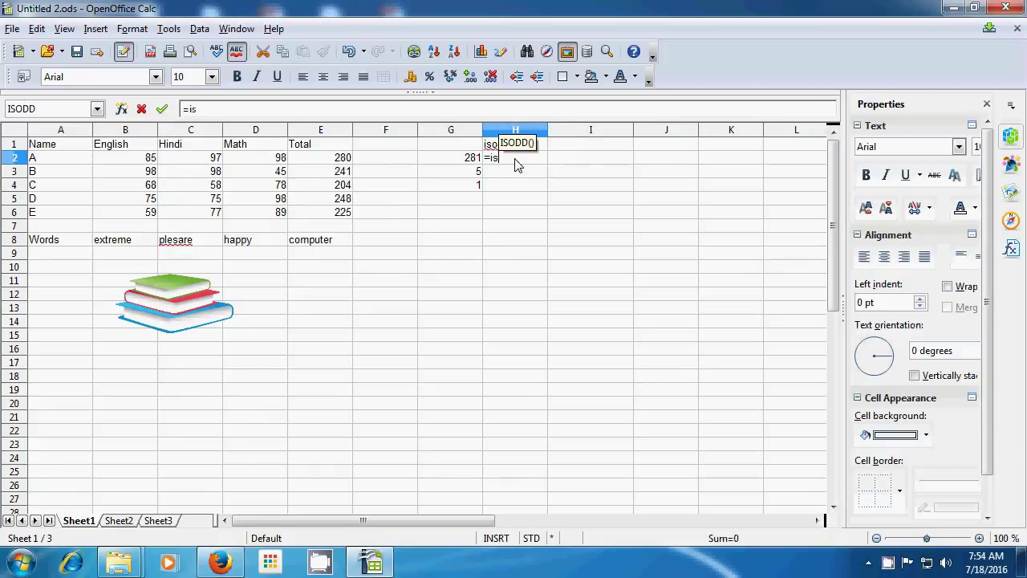
{"action": "type", "text": "odd"}
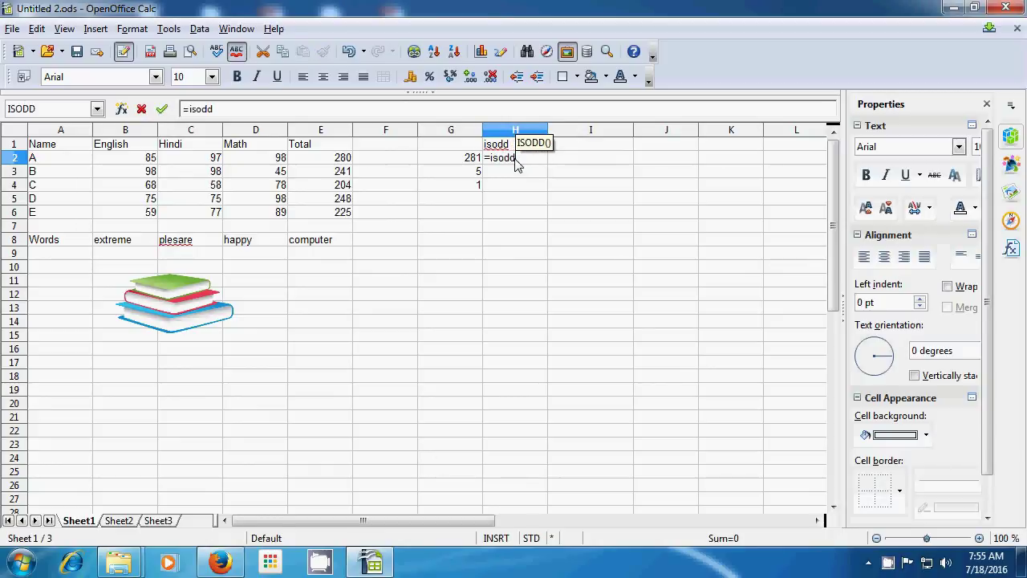
{"action": "type", "text": "("}
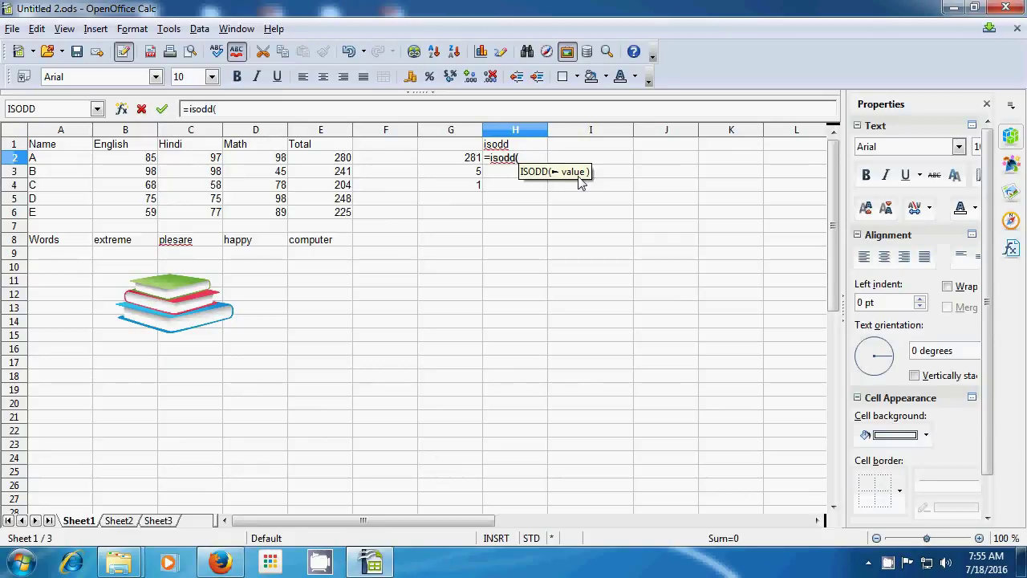
{"action": "left_click", "coordinate": [463, 161]}
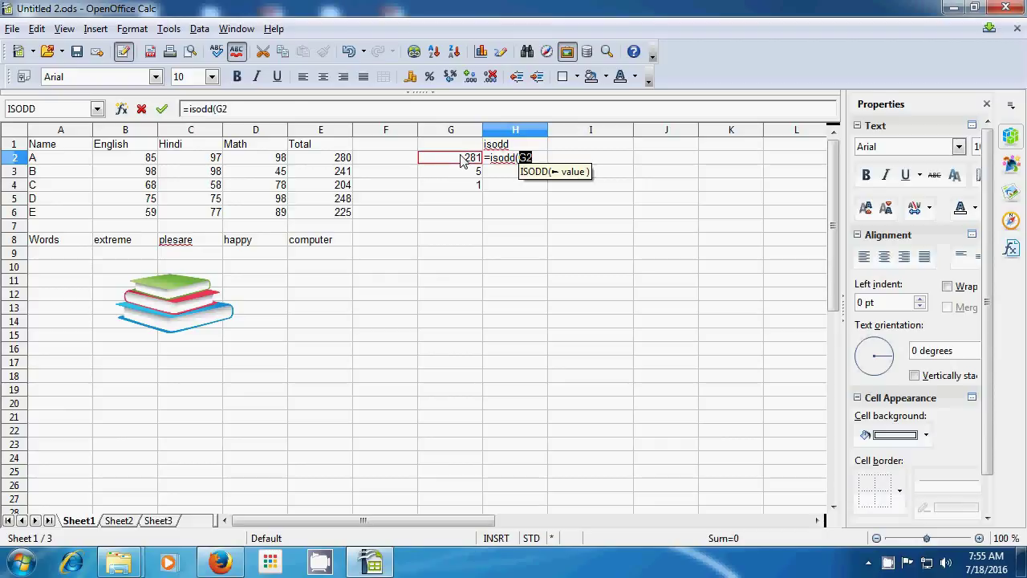
{"action": "type", "text": ")"}
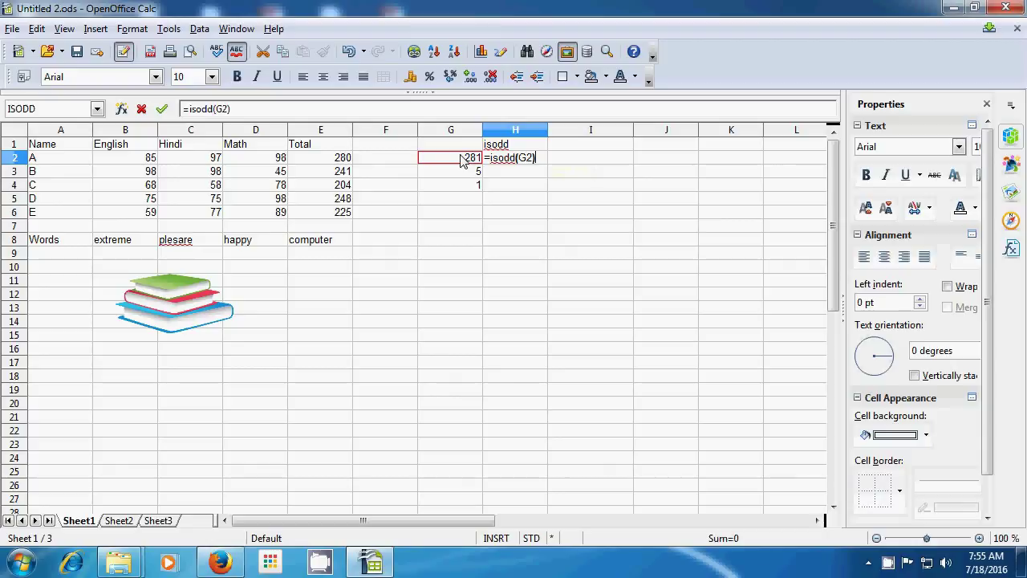
{"action": "key", "text": "Return"}
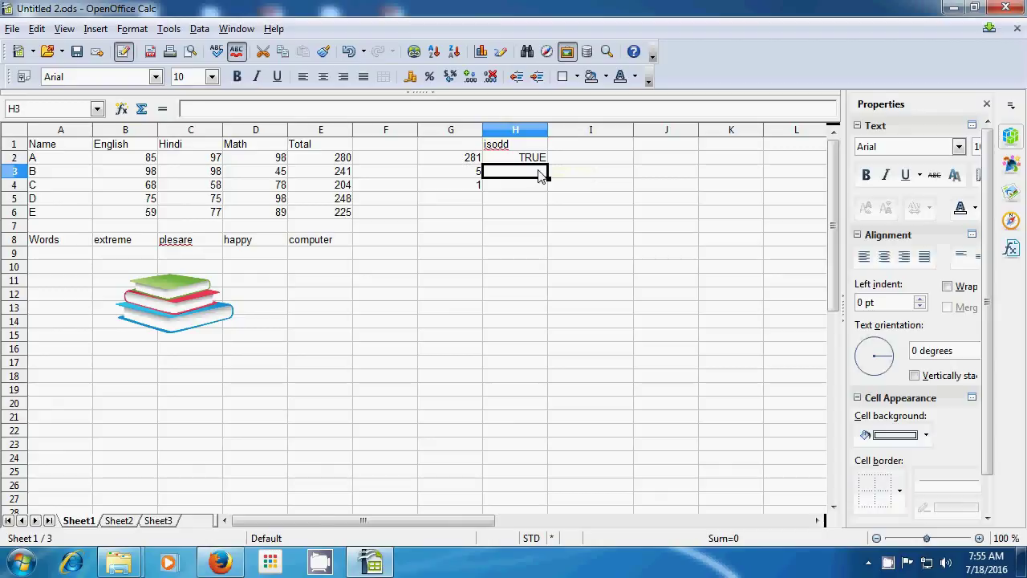
Enter the formula =isodd(G3) in cell H3 to test whether the value in G3 is odd
{"action": "type", "text": "="}
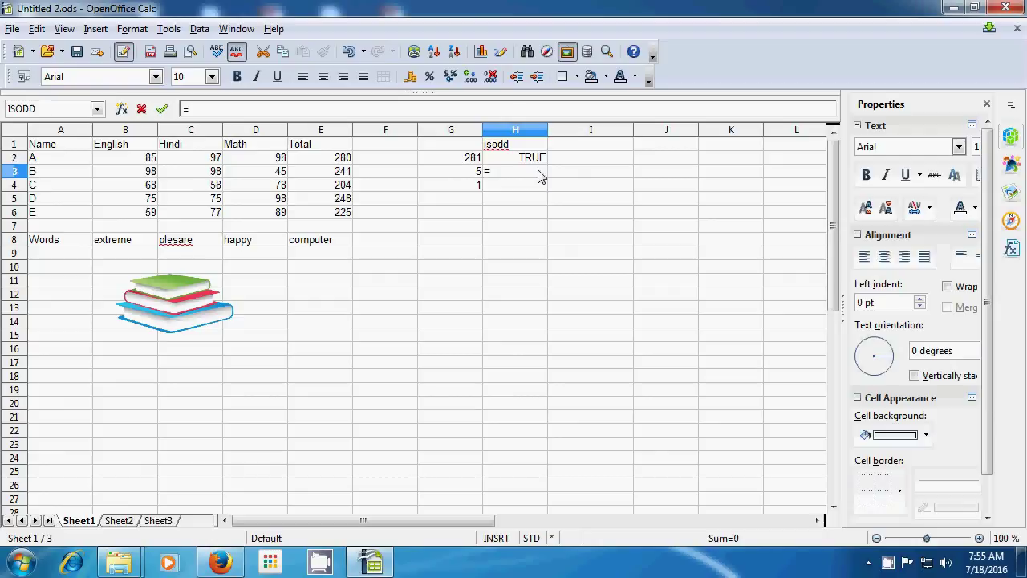
{"action": "type", "text": "is"}
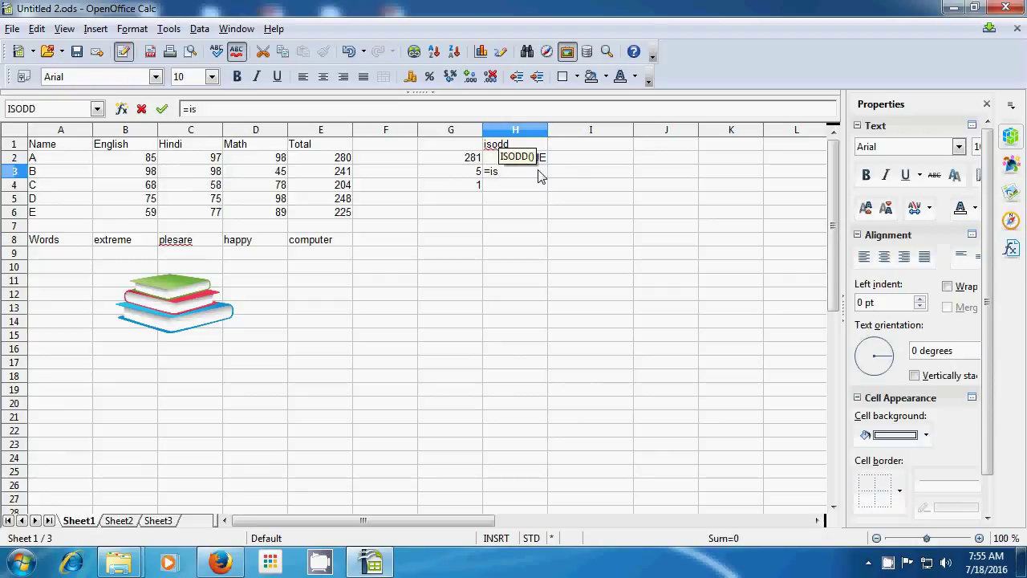
{"action": "type", "text": "odd"}
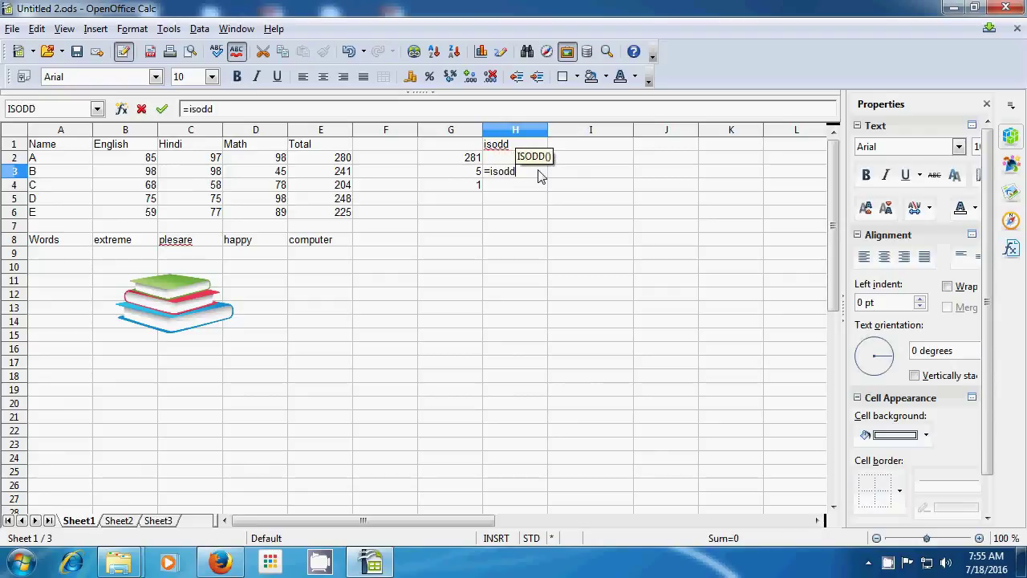
{"action": "type", "text": "("}
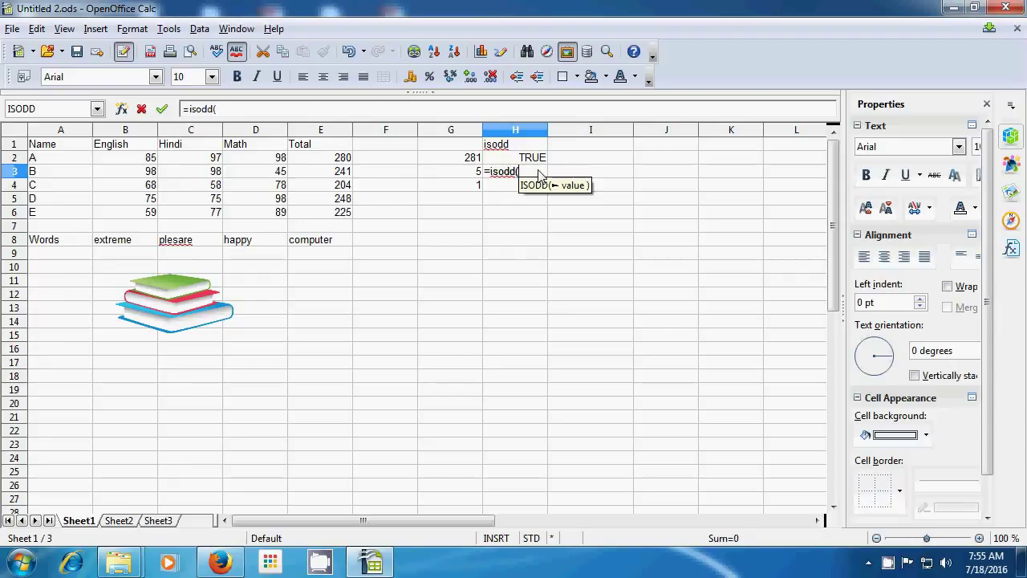
{"action": "left_click", "coordinate": [474, 174]}
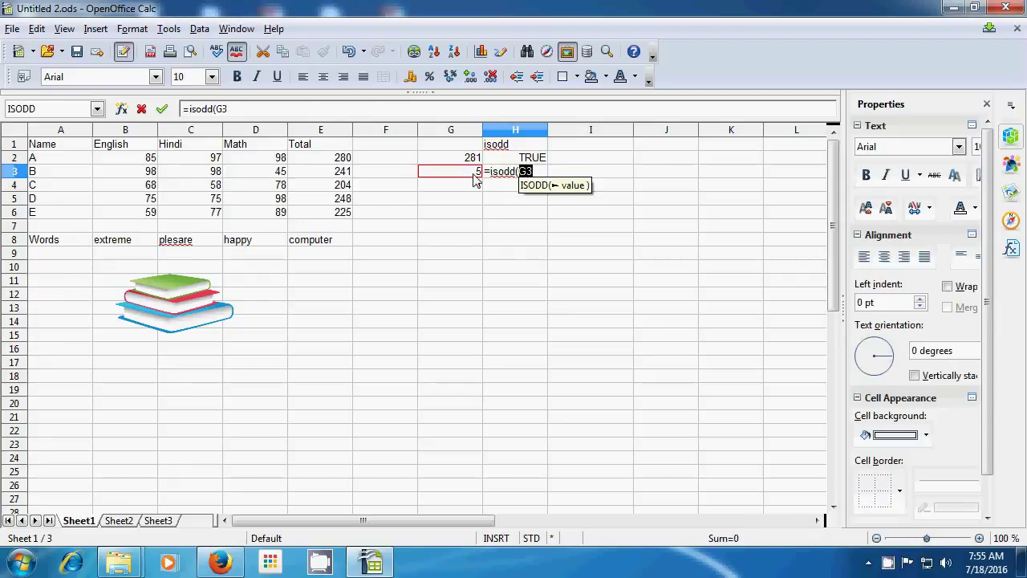
{"action": "type", "text": ")"}
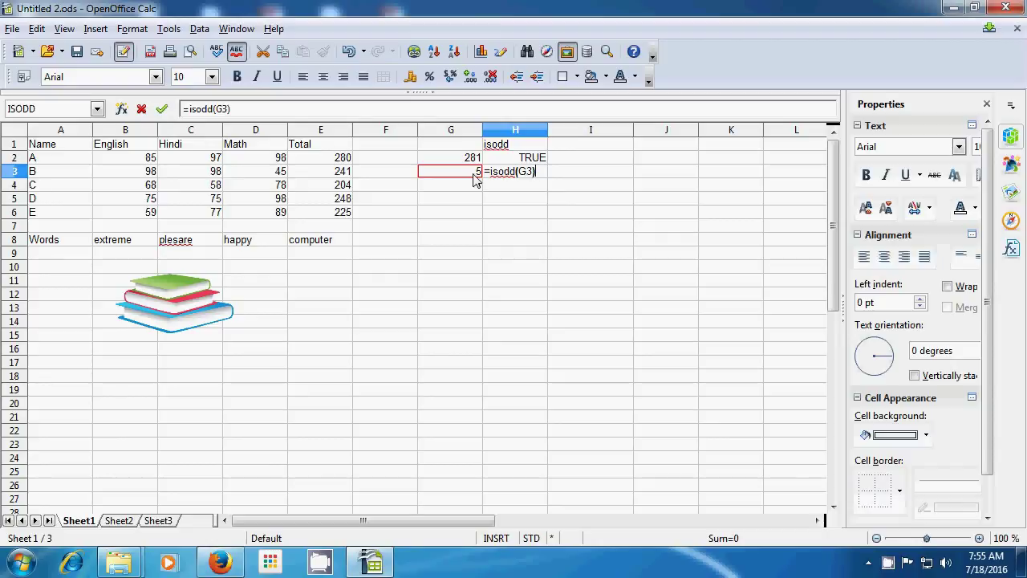
{"action": "key", "text": "Return"}
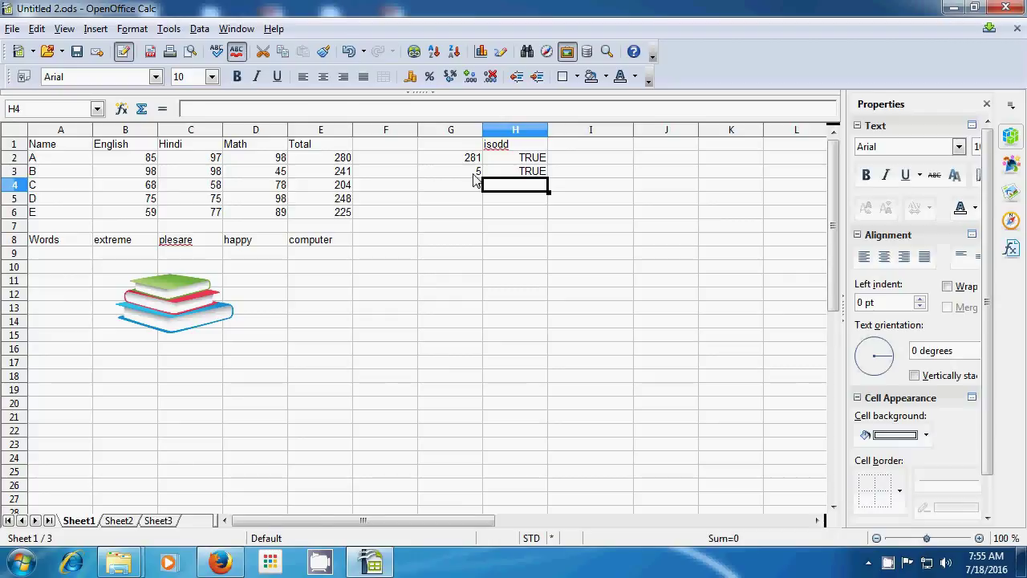
Enter the formula =isodd(G4) in cell H4 to test whether the value in G4 is odd
{"action": "type", "text": "=is"}
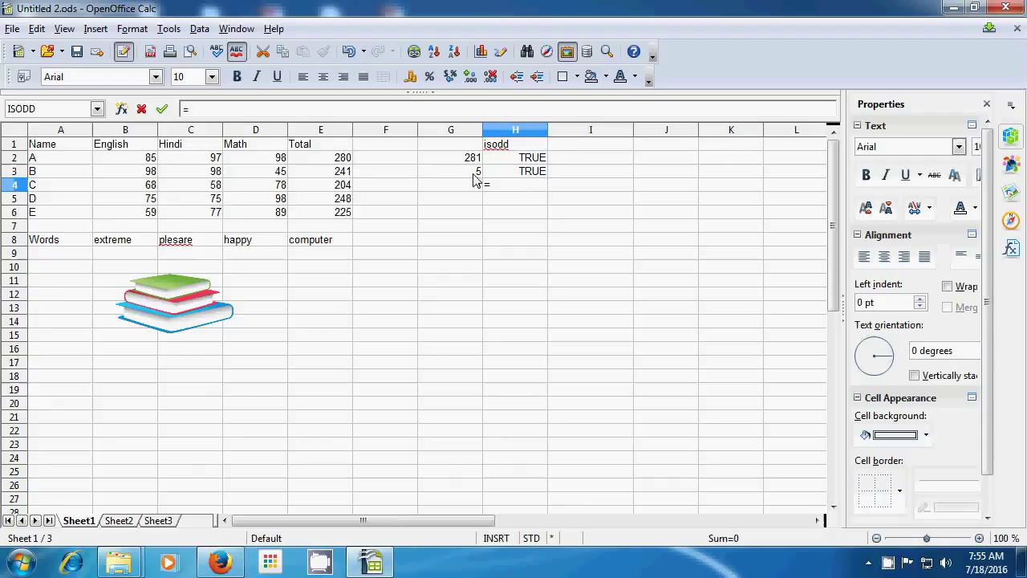
{"action": "type", "text": "odd"}
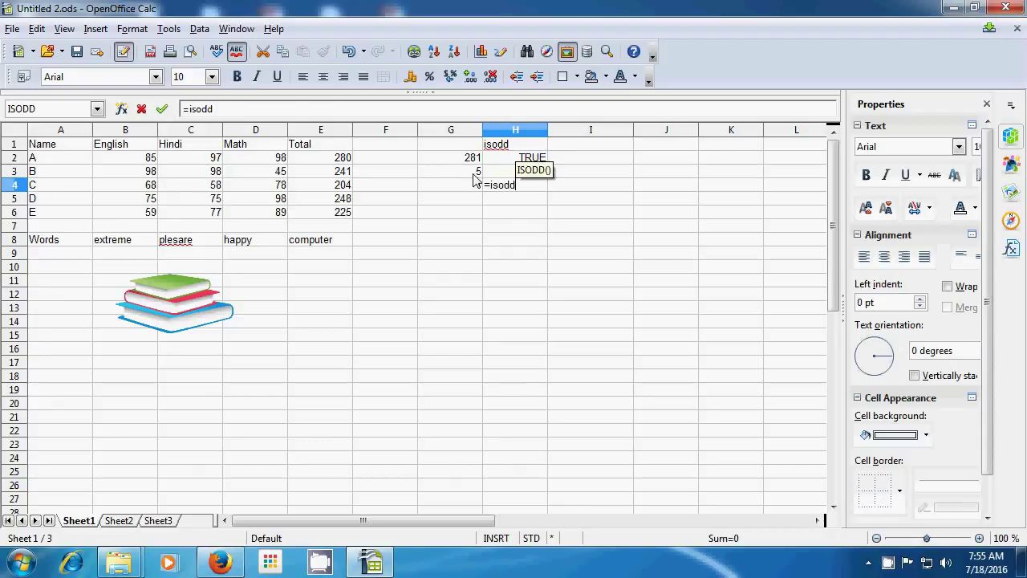
{"action": "type", "text": "("}
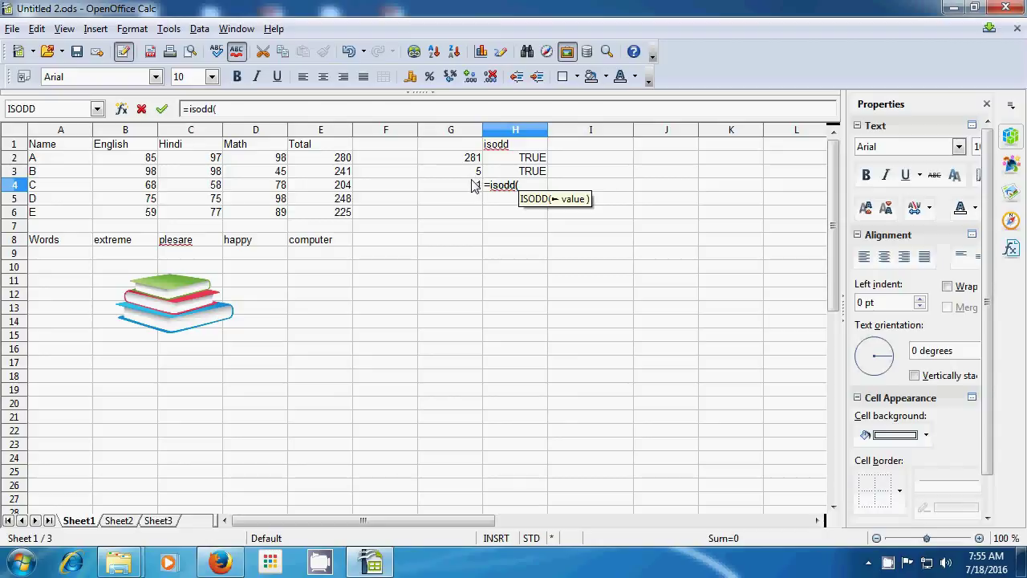
{"action": "left_click", "coordinate": [472, 192]}
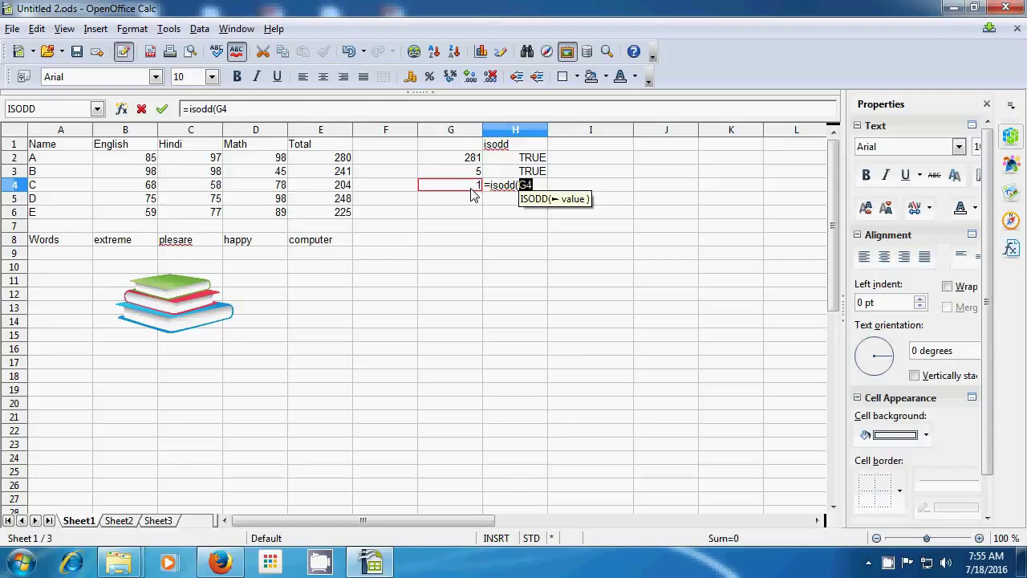
{"action": "type", "text": ")"}
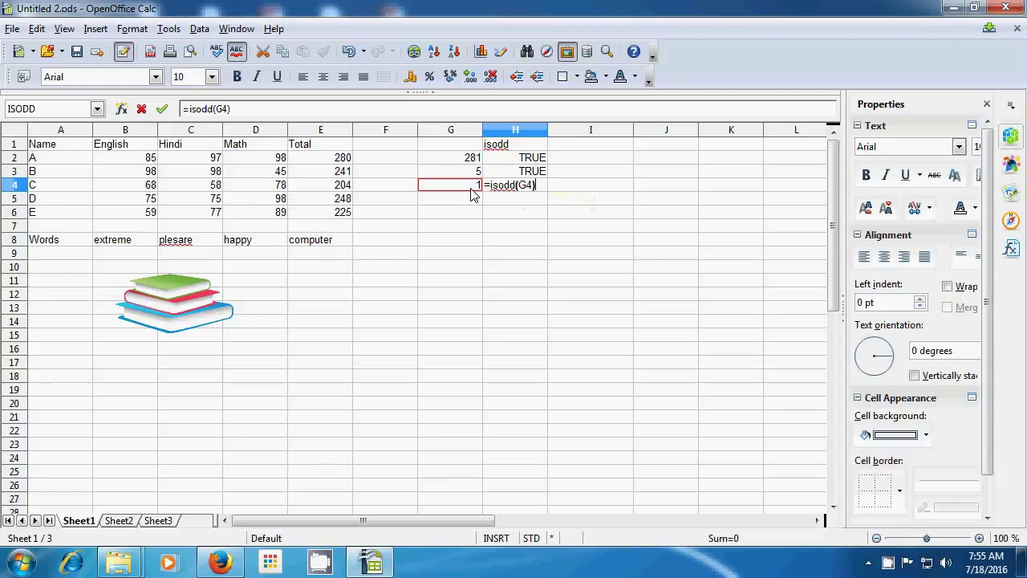
{"action": "key", "text": "Return"}
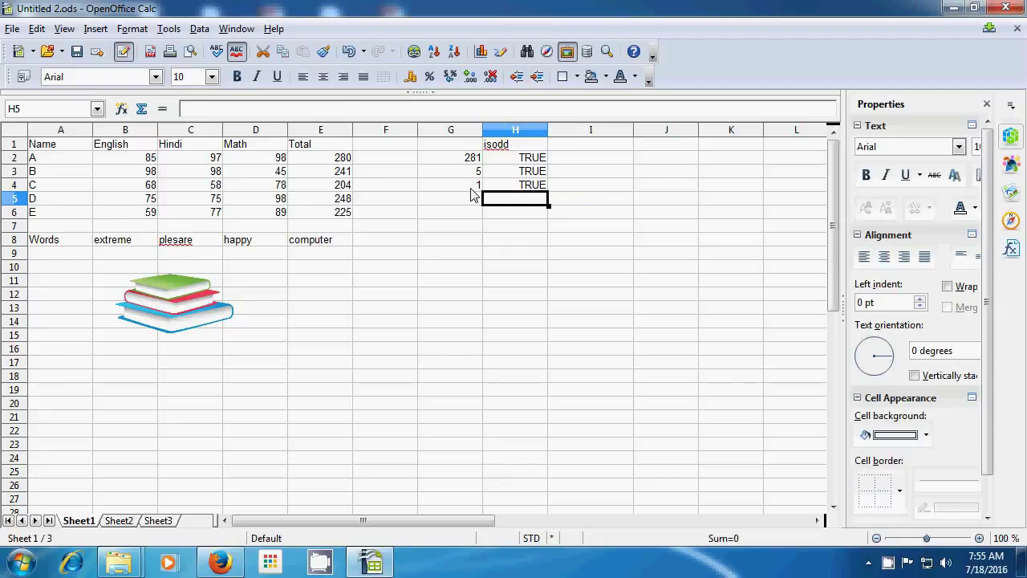
Enter the formula =isodd(E2) in cell H5 to test whether the first total is odd
{"action": "type", "text": "=i"}
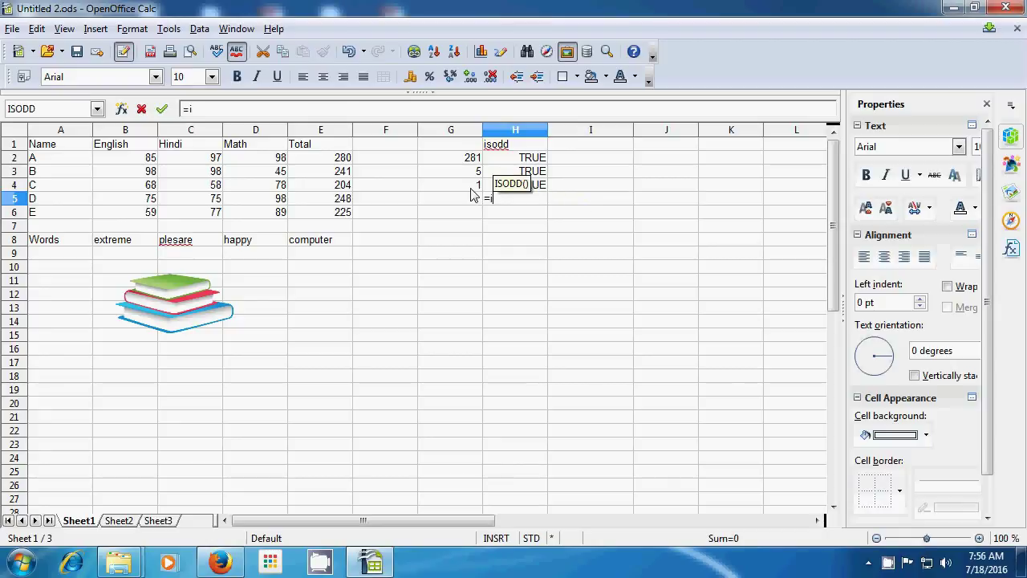
{"action": "type", "text": "sodd"}
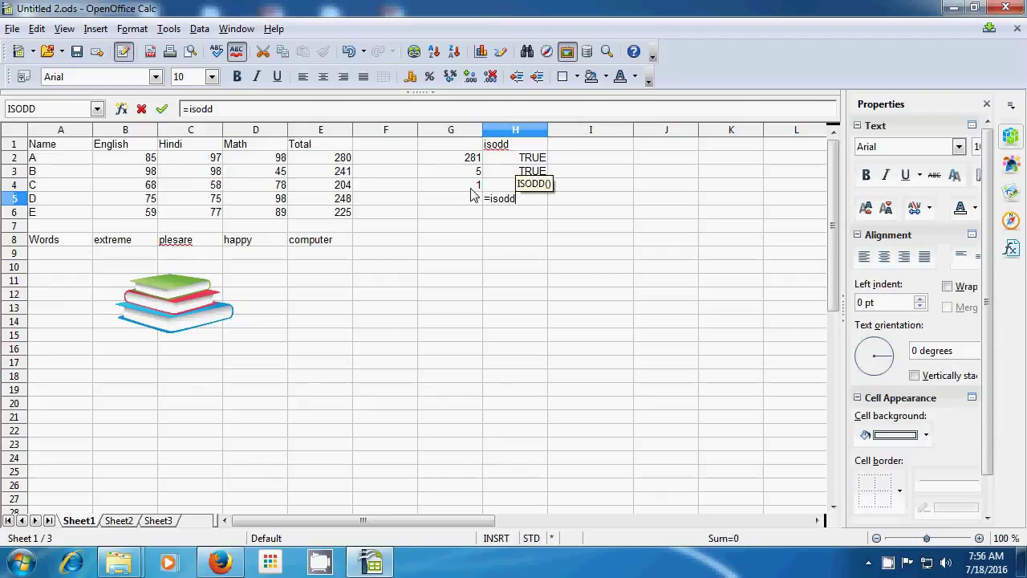
{"action": "type", "text": "("}
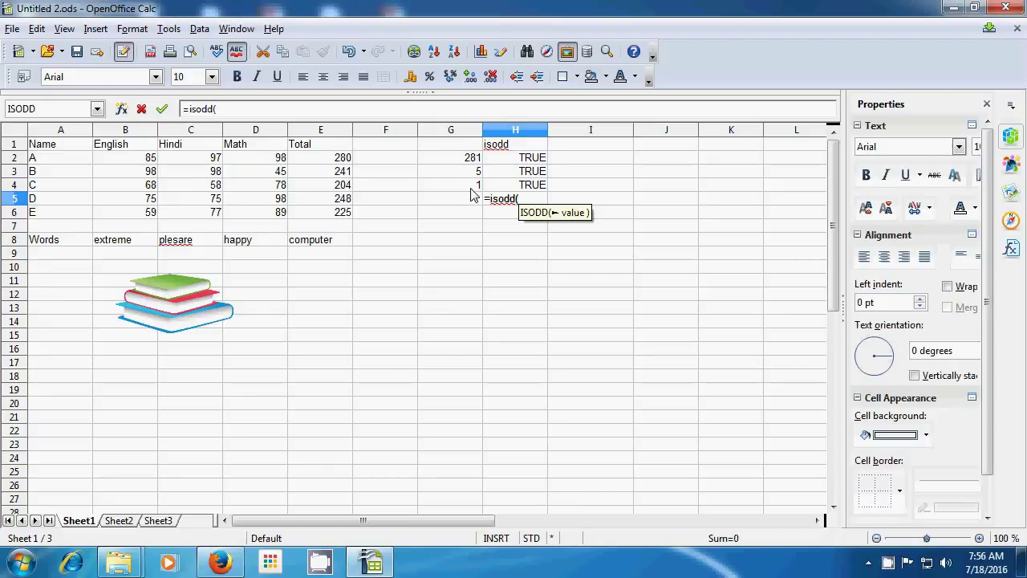
{"action": "left_click", "coordinate": [333, 164]}
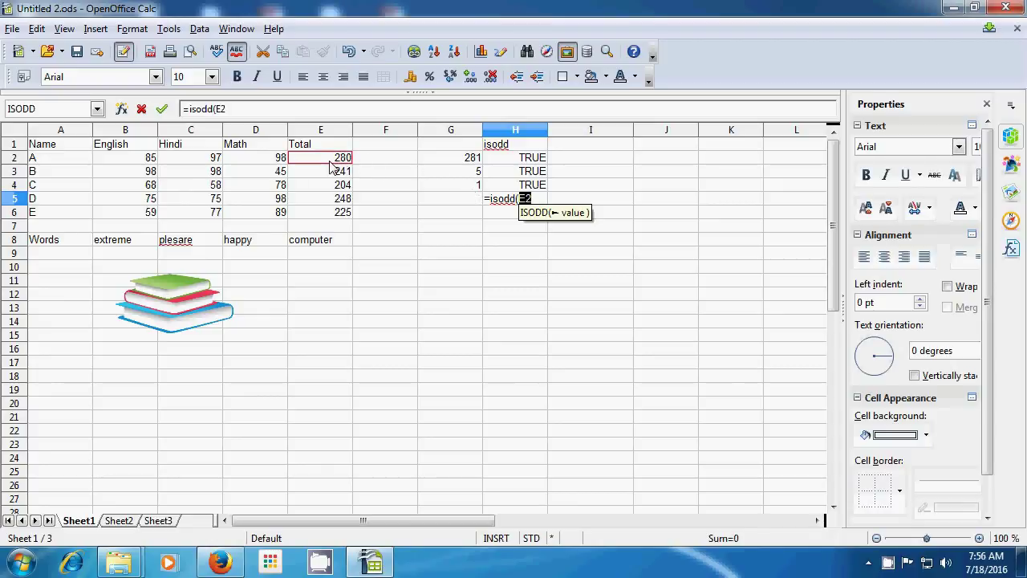
{"action": "type", "text": ")"}
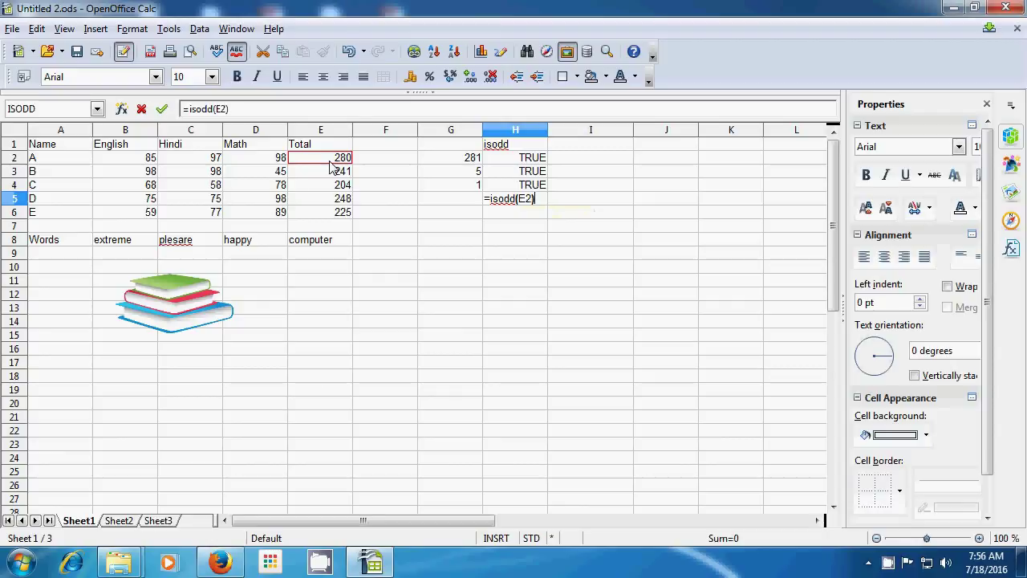
{"action": "key", "text": "Return"}
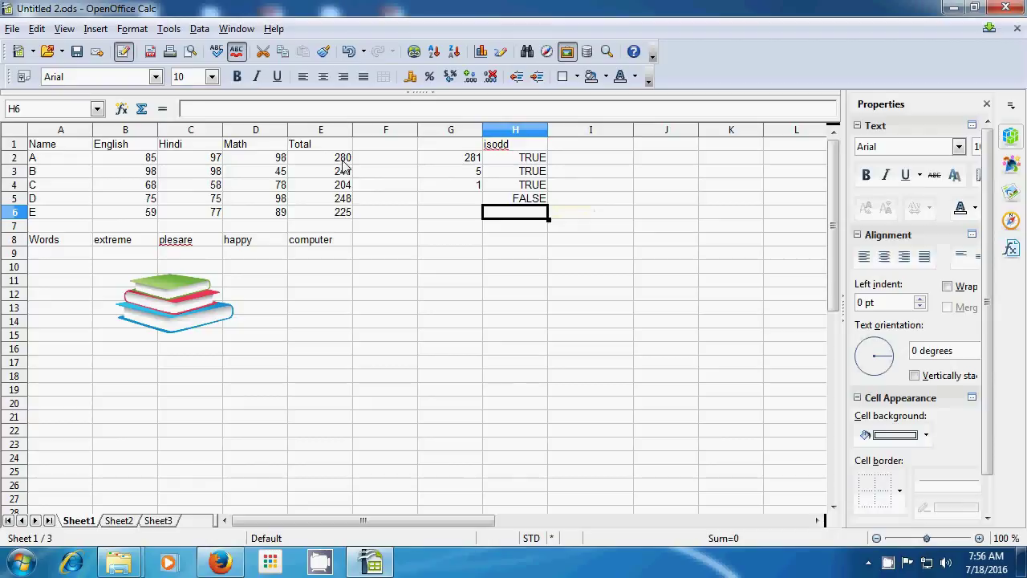
{"action": "left_click", "coordinate": [463, 313]}
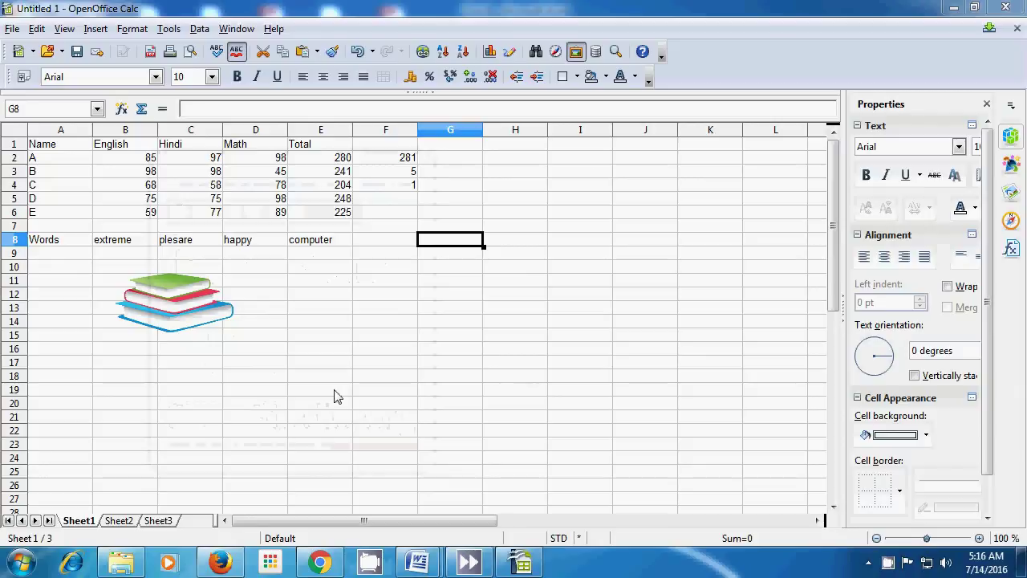
Add the heading "Even" in cell G1
{"action": "left_click", "coordinate": [453, 146]}
{"action": "type", "text": "Even"}
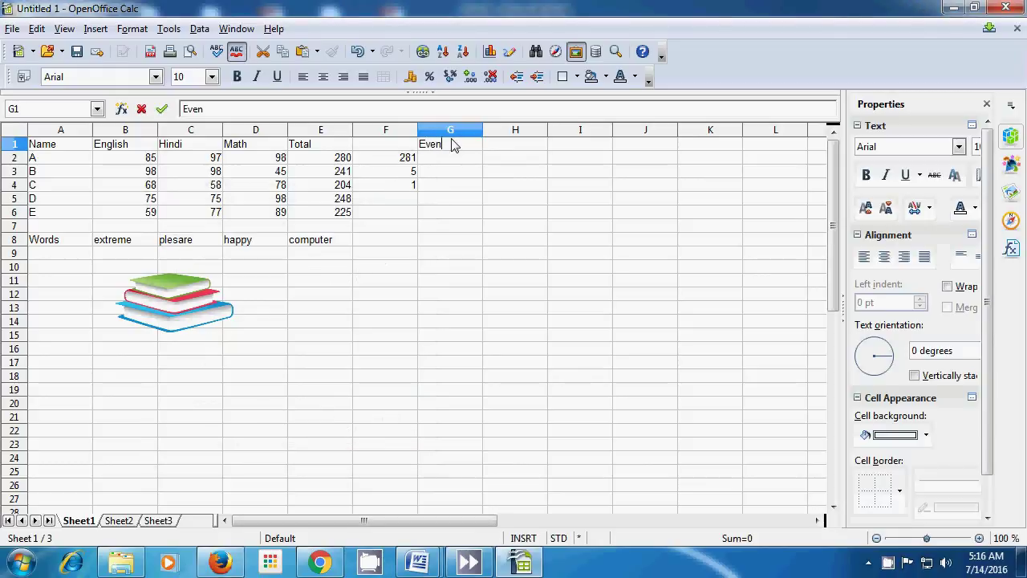
{"action": "key", "text": "BackSpace"}
{"action": "type", "text": "n"}
{"action": "key", "text": "Return"}
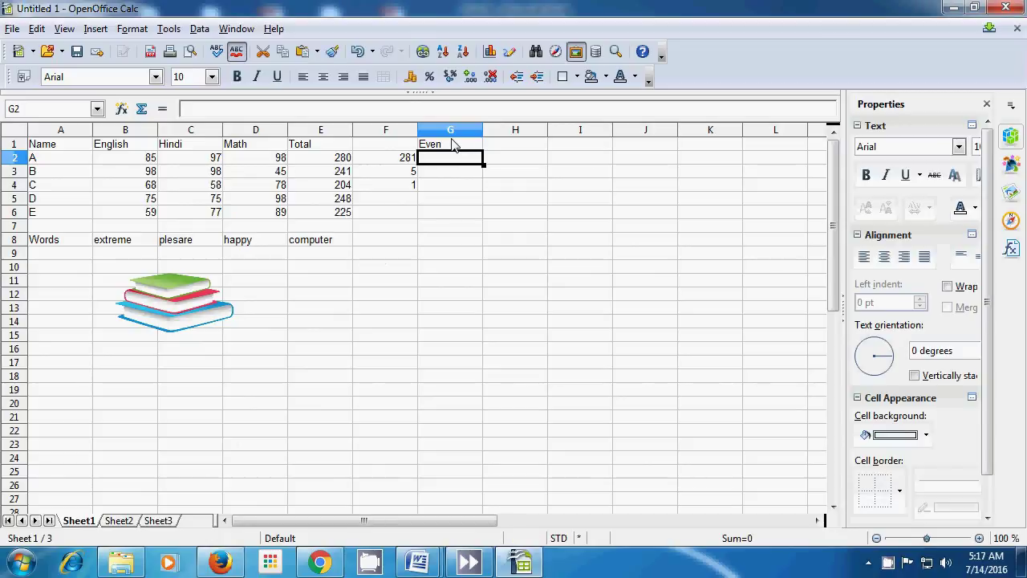
Enter the formula =even(F2) in cell G2 to round the value in F2 up to an even number
{"action": "type", "text": "="}
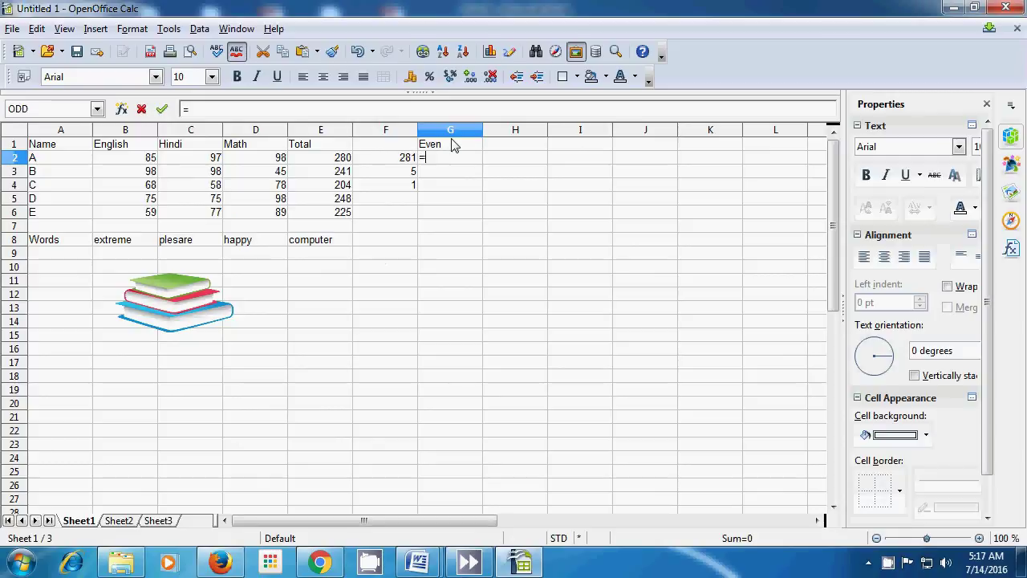
{"action": "type", "text": "e"}
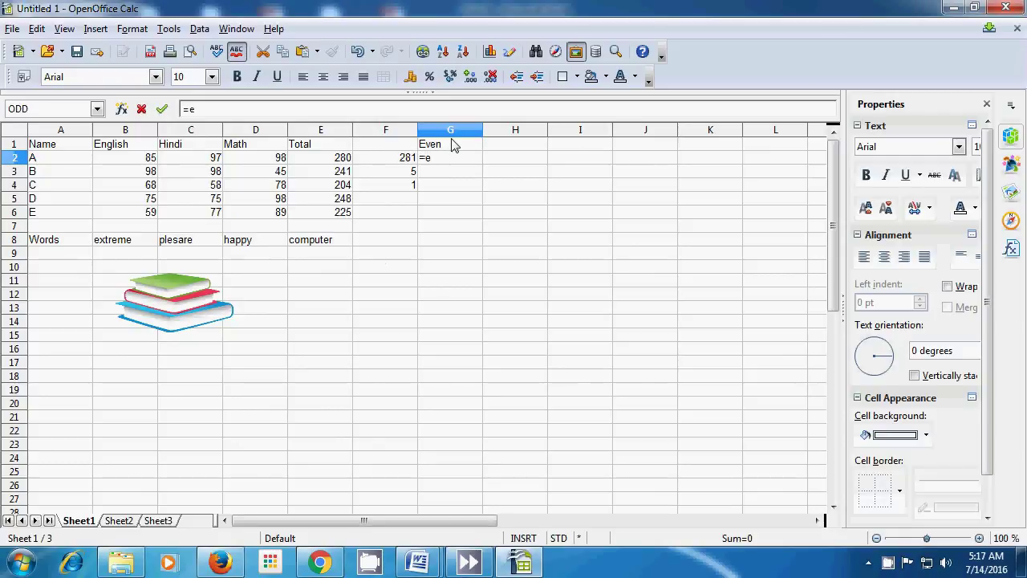
{"action": "type", "text": "ven("}
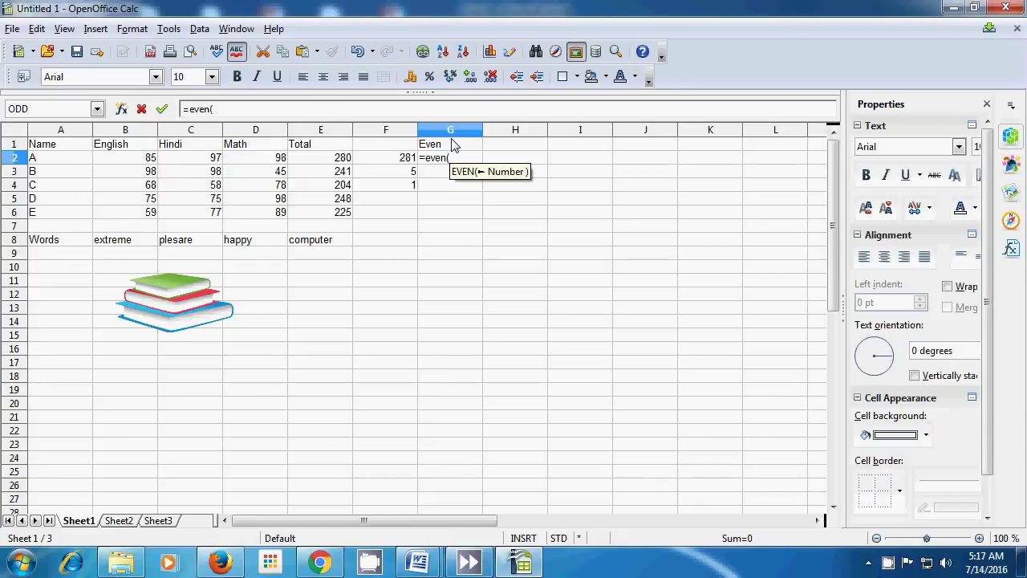
{"action": "left_click", "coordinate": [401, 160]}
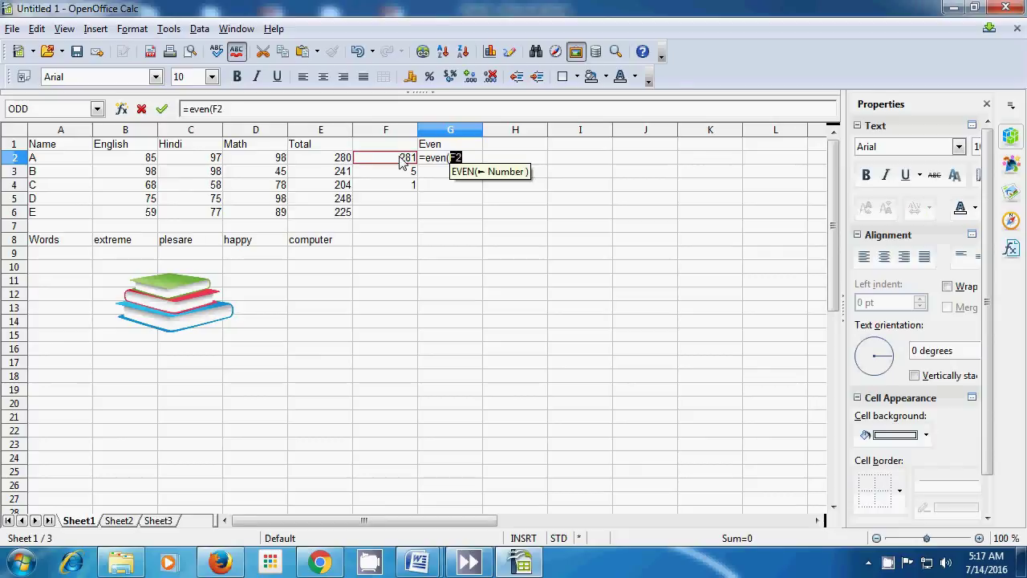
{"action": "type", "text": ")"}
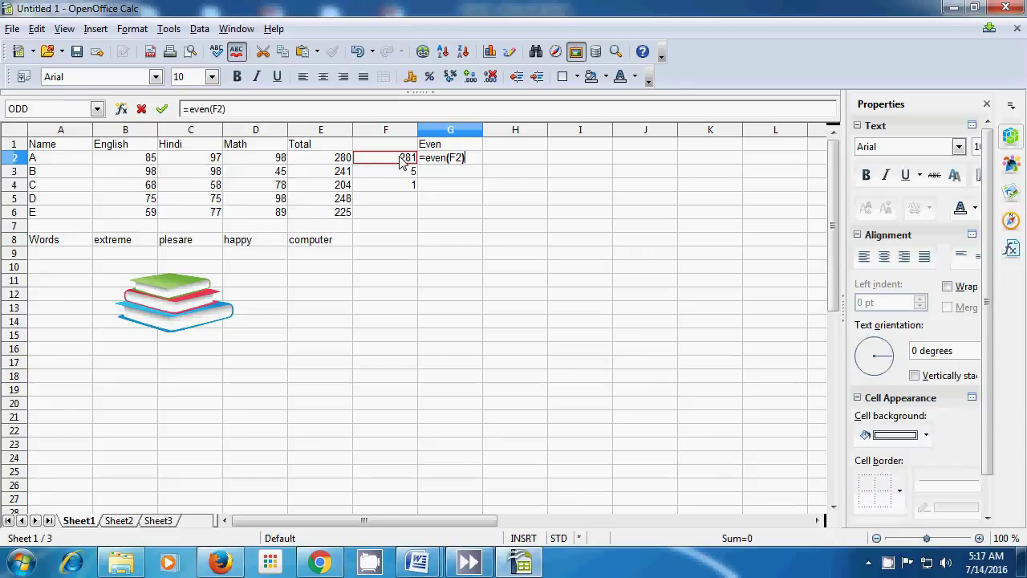
{"action": "key", "text": "Return"}
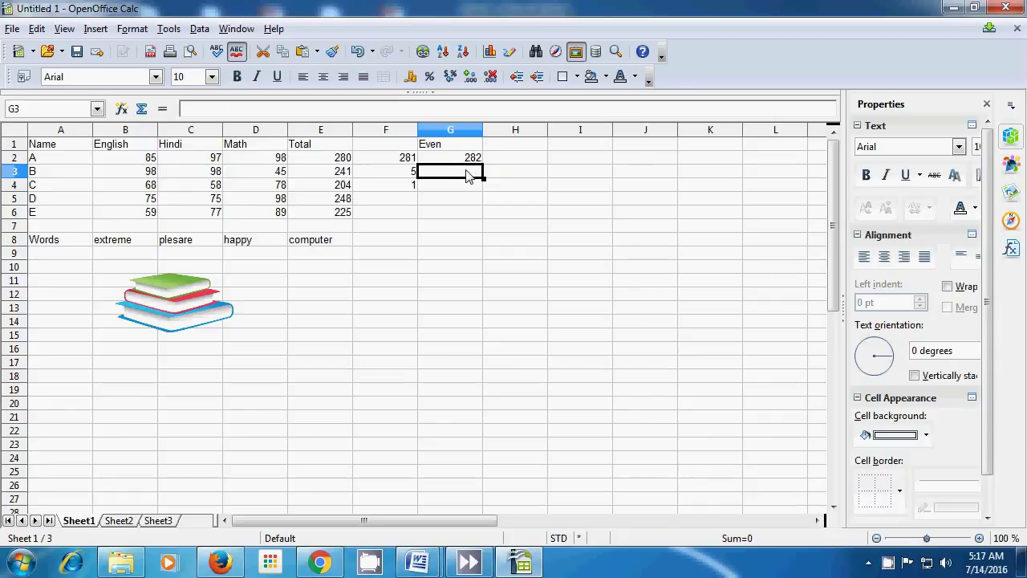
Enter the formula =even(5) in cell G3 to apply EVEN to a literal odd number
{"action": "type", "text": "="}
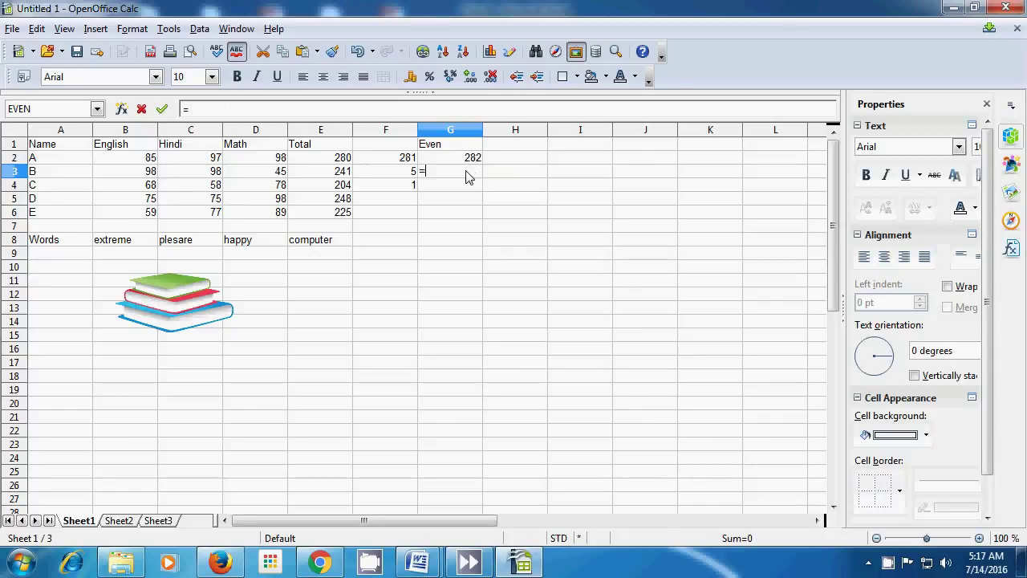
{"action": "type", "text": "even"}
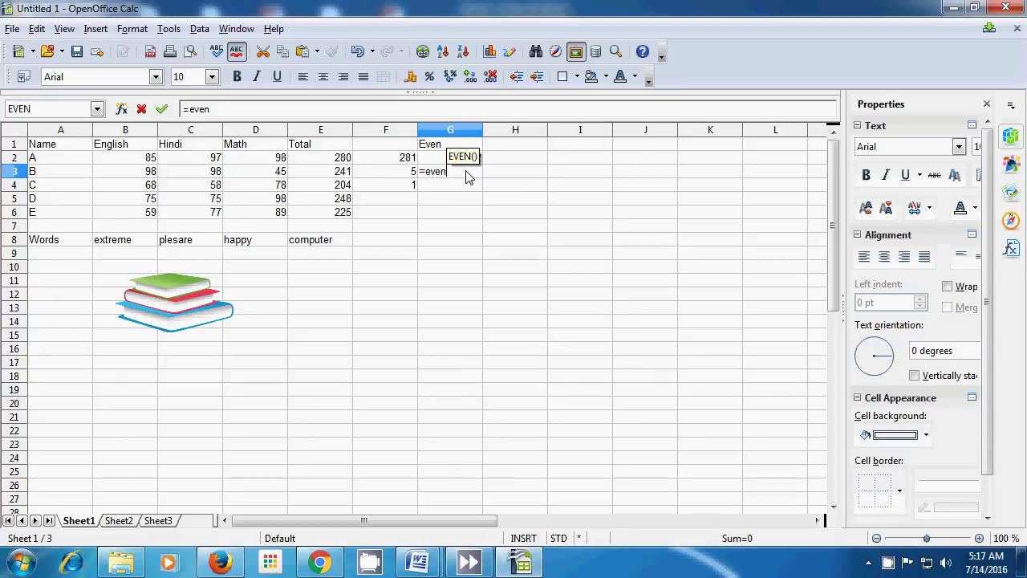
{"action": "type", "text": "("}
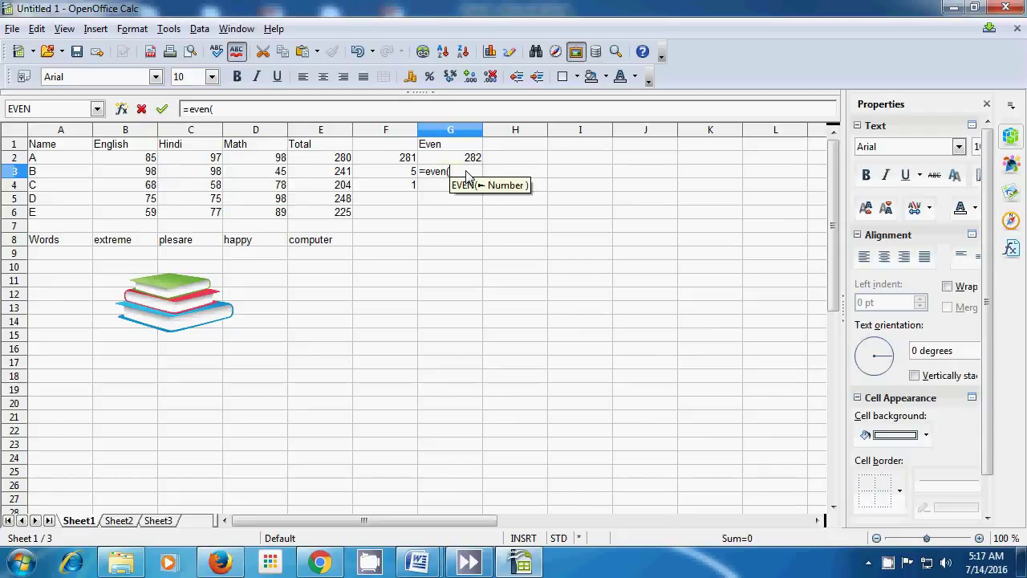
{"action": "type", "text": "5"}
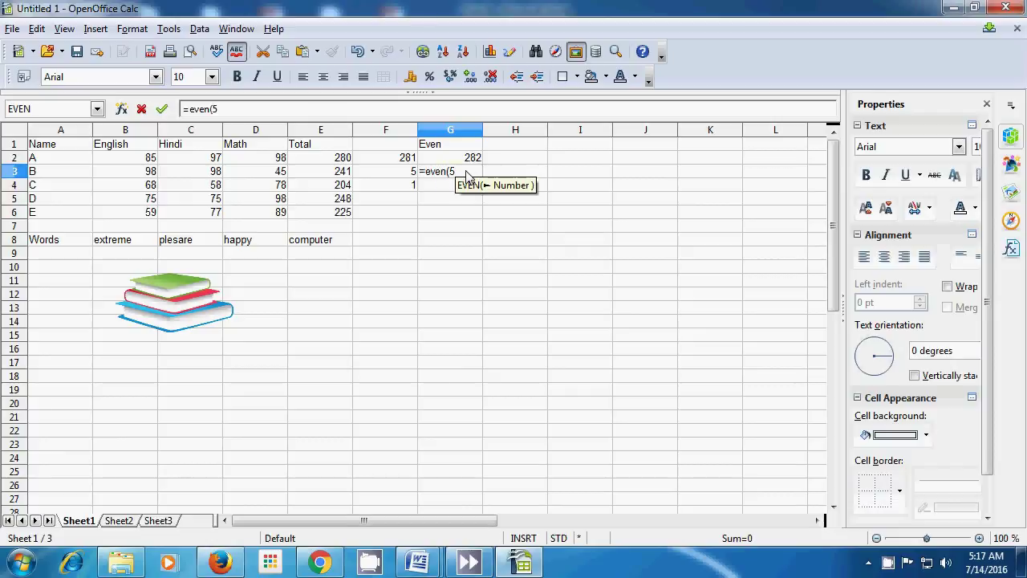
{"action": "type", "text": ")"}
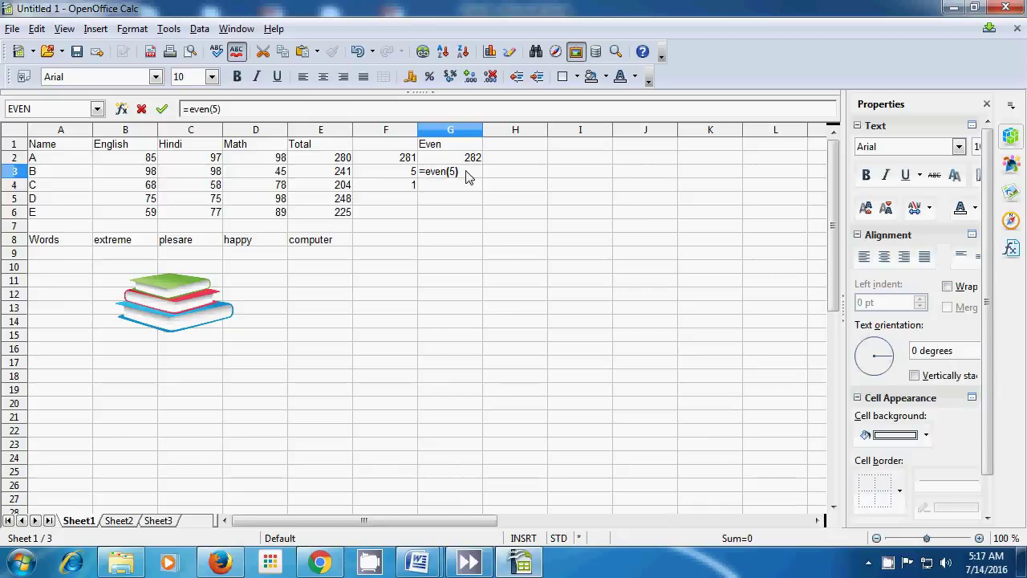
{"action": "key", "text": "Return"}
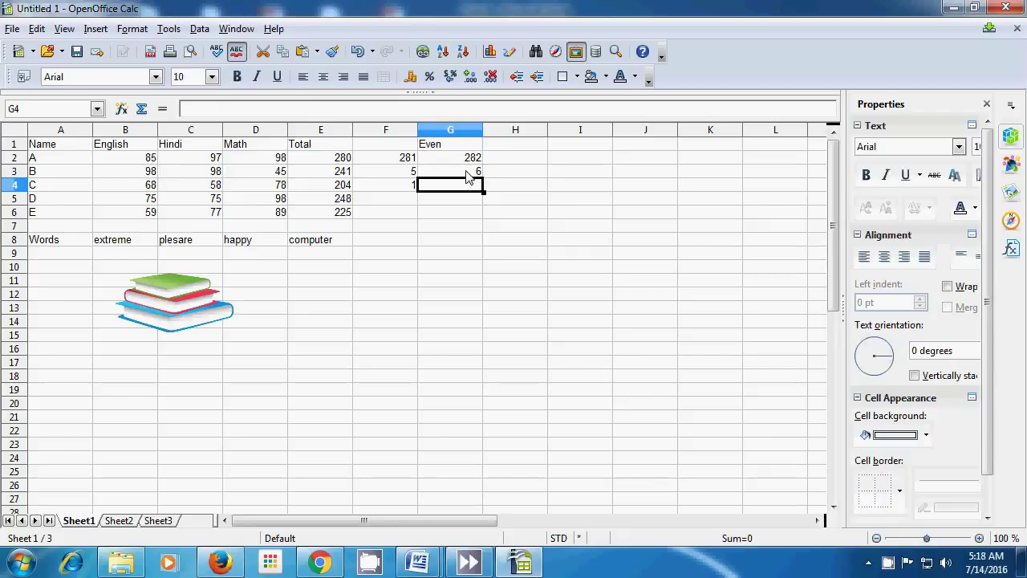
Enter the formula =even(2) in cell G4 to apply EVEN to an already even number
{"action": "type", "text": "="}
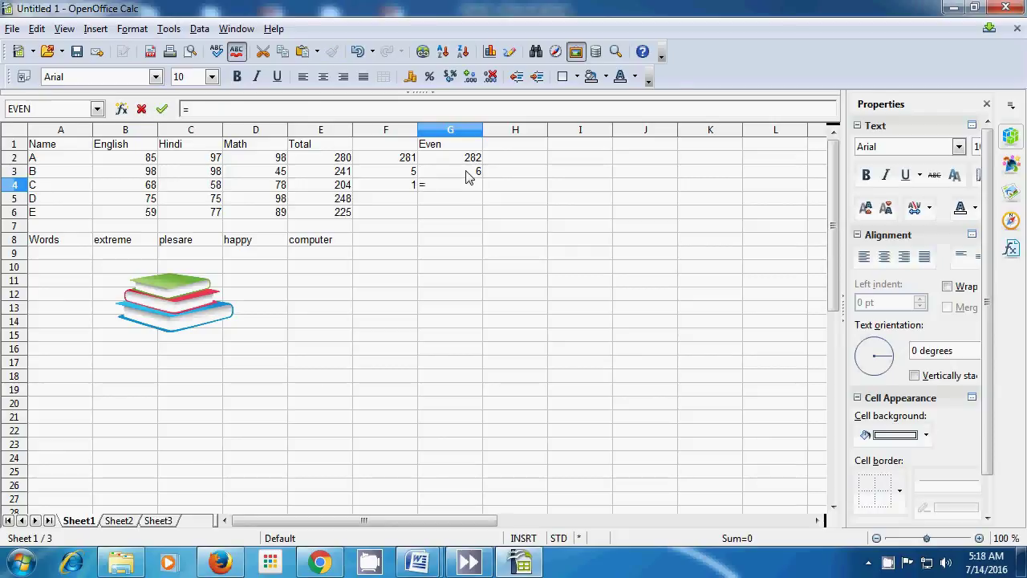
{"action": "type", "text": "even"}
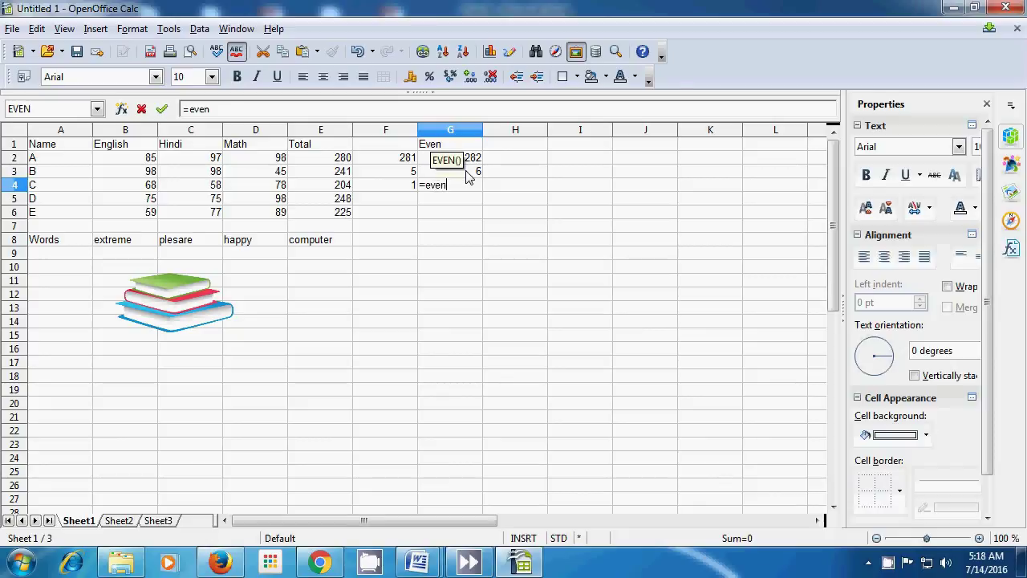
{"action": "type", "text": "("}
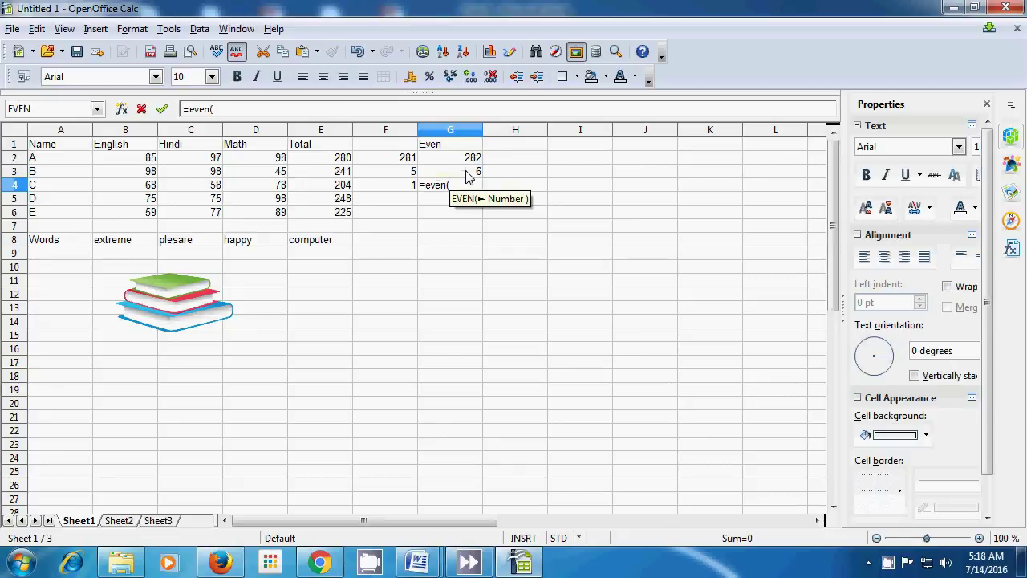
{"action": "type", "text": "2"}
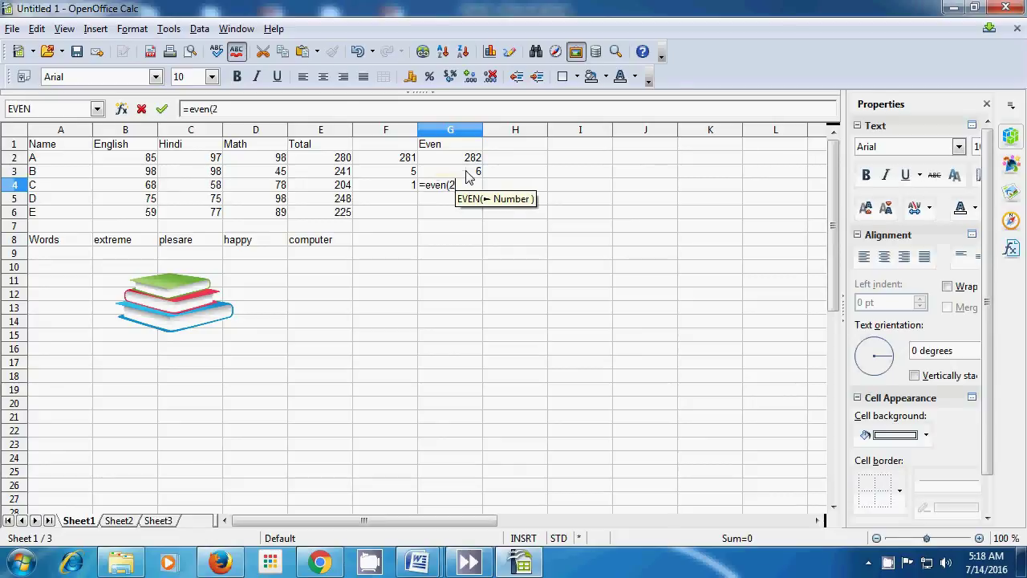
{"action": "type", "text": ")"}
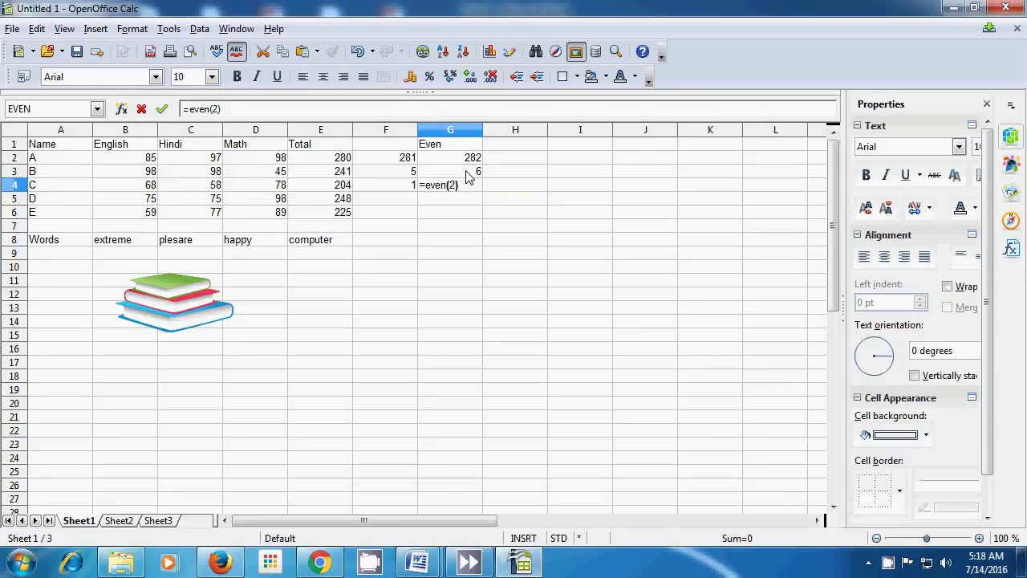
{"action": "key", "text": "Return"}
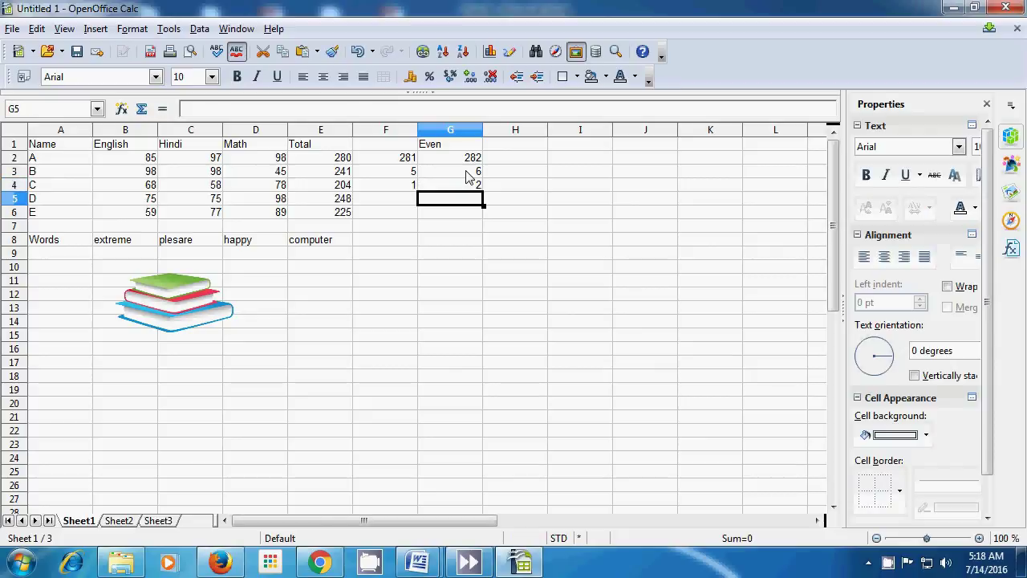
{"action": "left_click", "coordinate": [457, 241]}
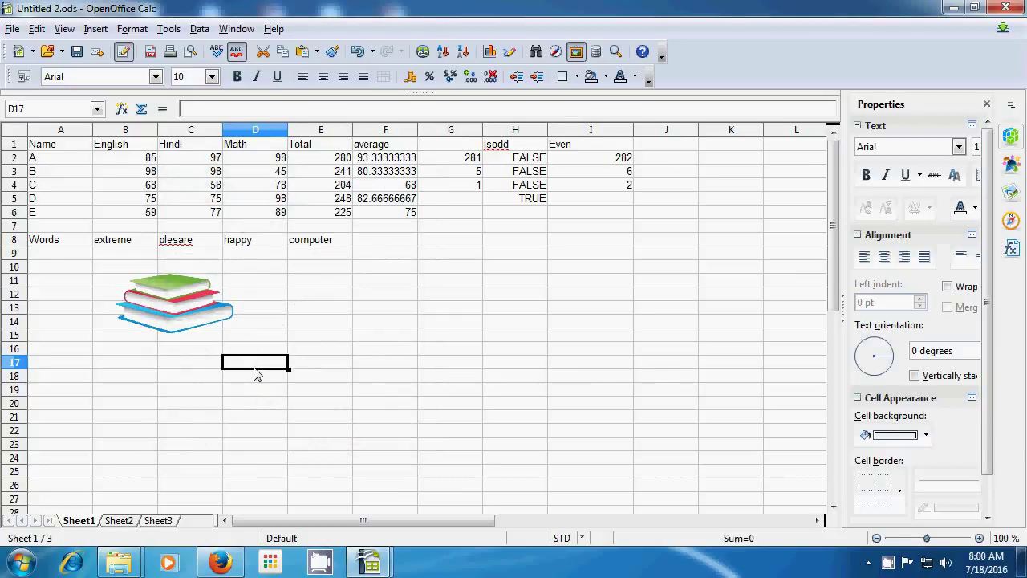
Add the heading "iseven" in cell J1, beside the Even column
{"action": "left_click", "coordinate": [649, 149]}
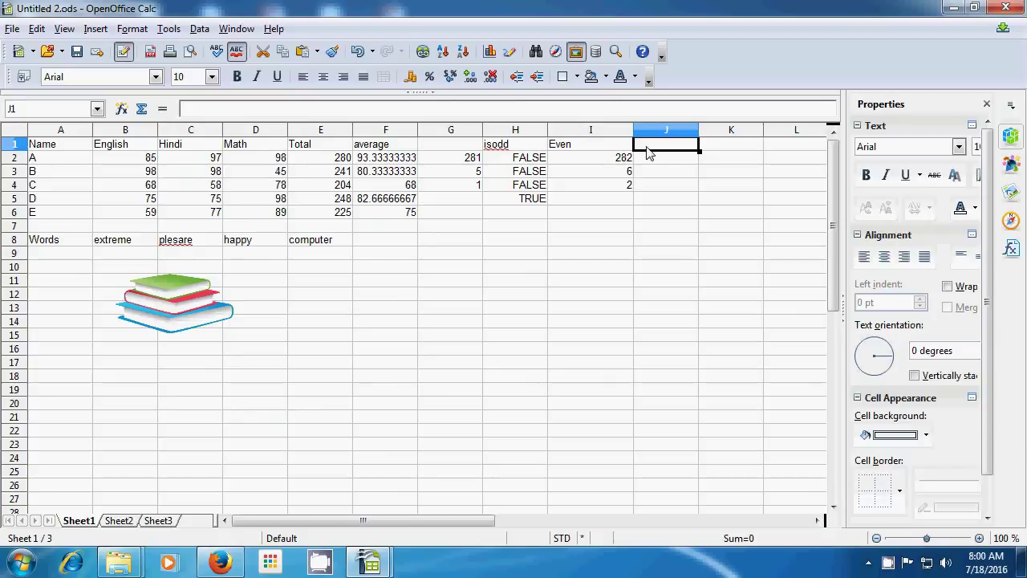
{"action": "type", "text": "i"}
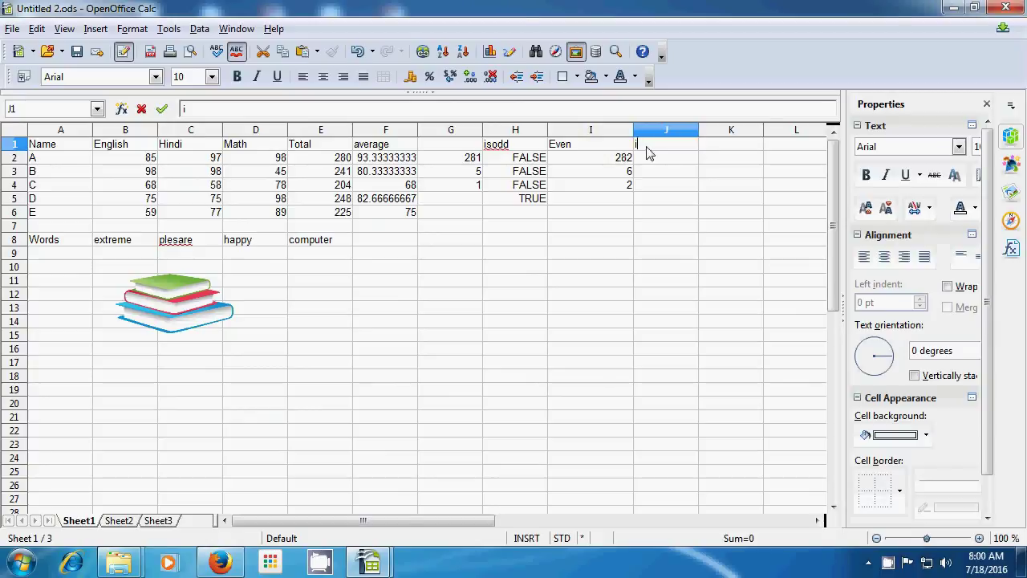
{"action": "type", "text": "s"}
{"action": "type", "text": "even"}
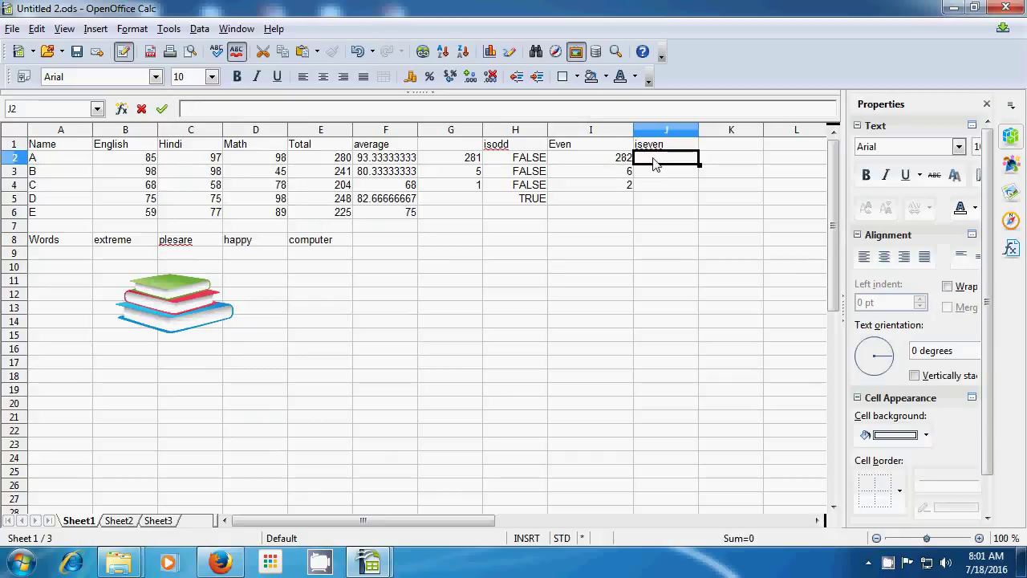
Enter the formula =iseven(I2) in cell J2 to test whether the value in I2 is even
{"action": "left_click", "coordinate": [654, 162]}
{"action": "type", "text": "i"}
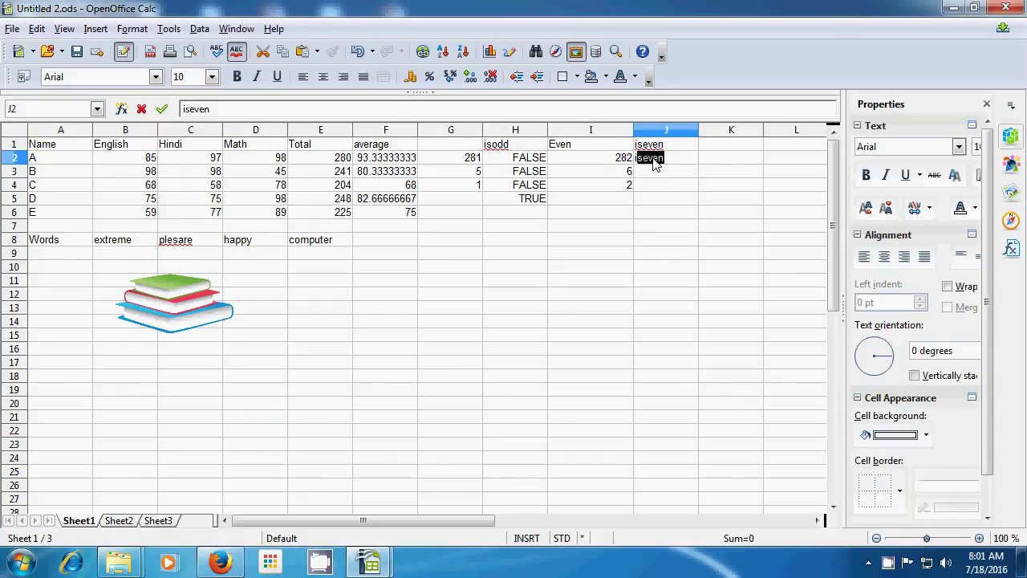
{"action": "key", "text": "BackSpace"}
{"action": "key", "text": "BackSpace"}
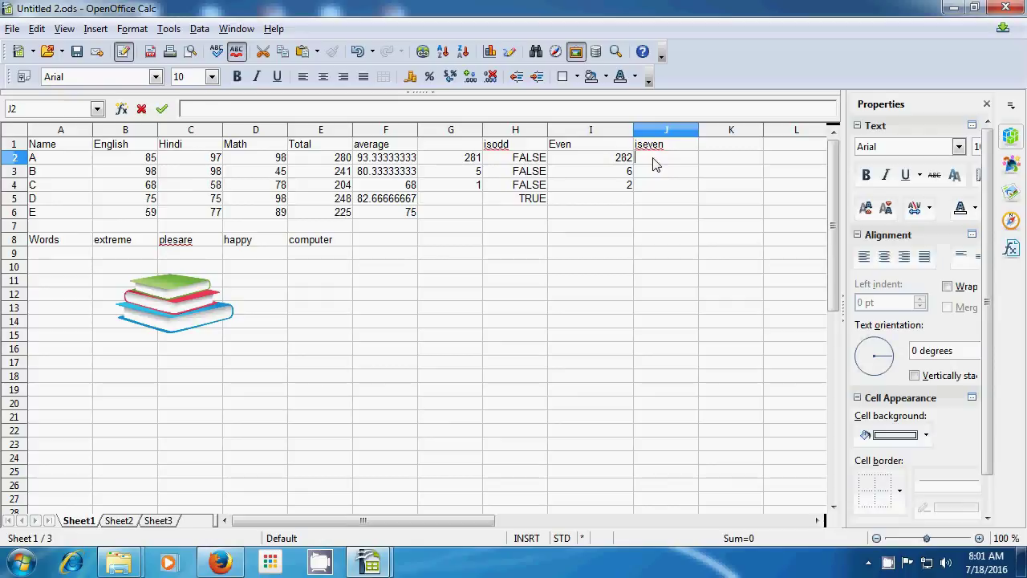
{"action": "type", "text": "=is"}
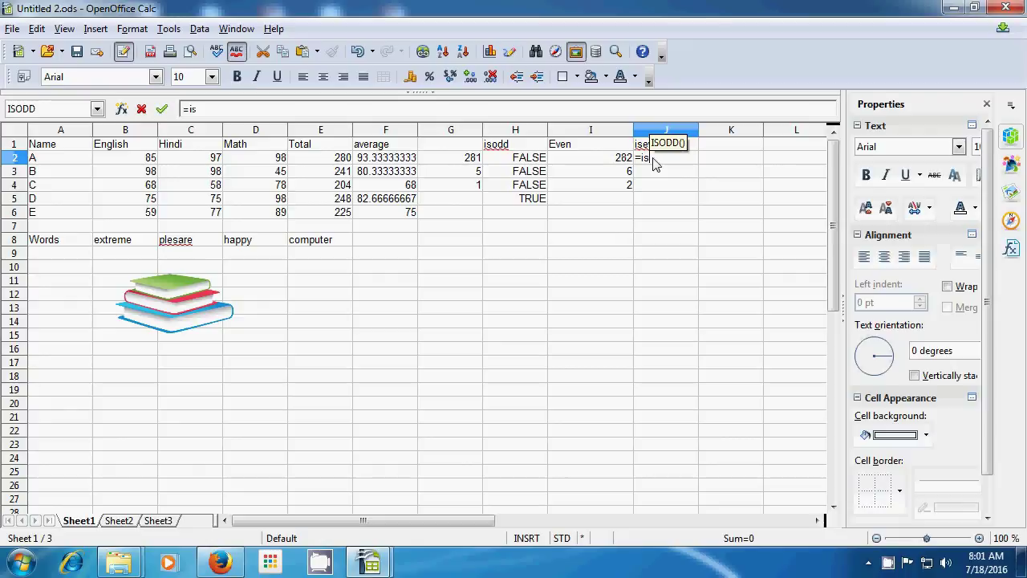
{"action": "type", "text": "even"}
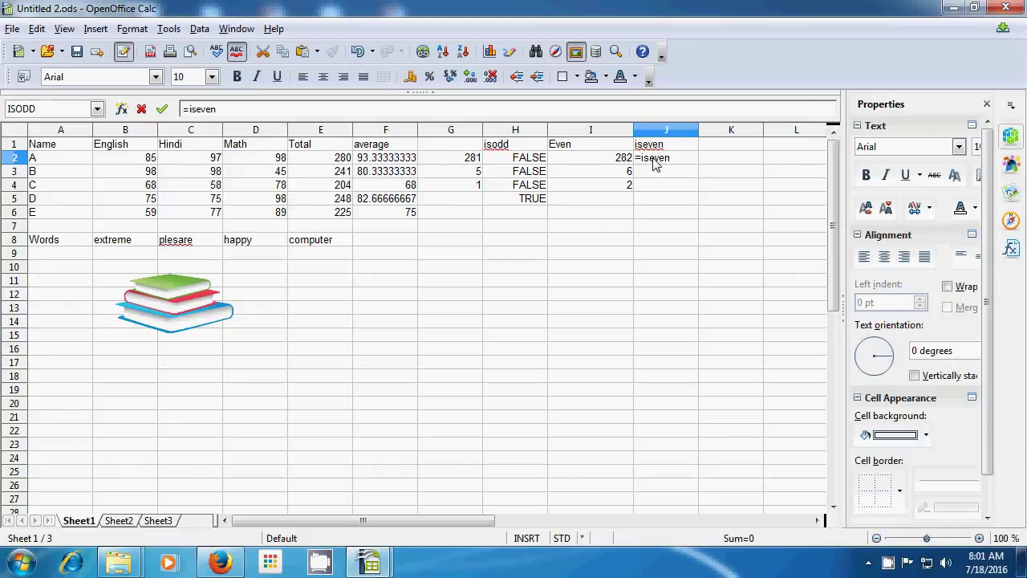
{"action": "type", "text": "("}
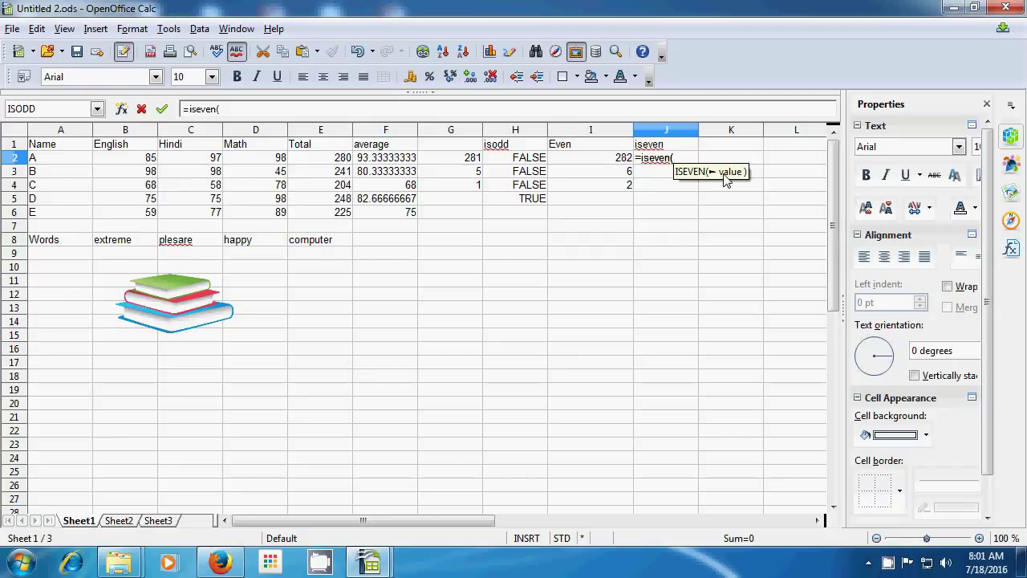
{"action": "left_click", "coordinate": [608, 162]}
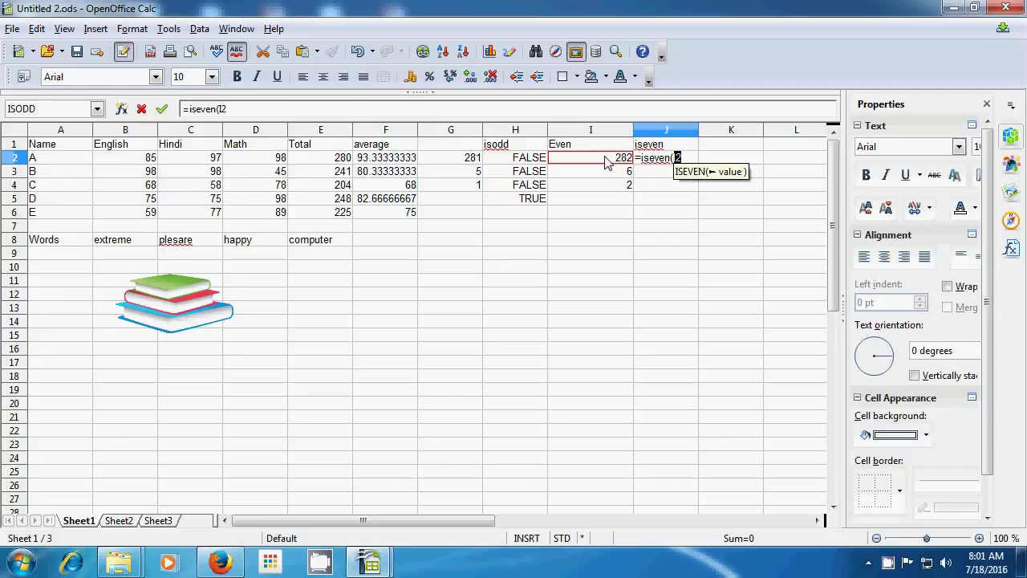
{"action": "type", "text": ")"}
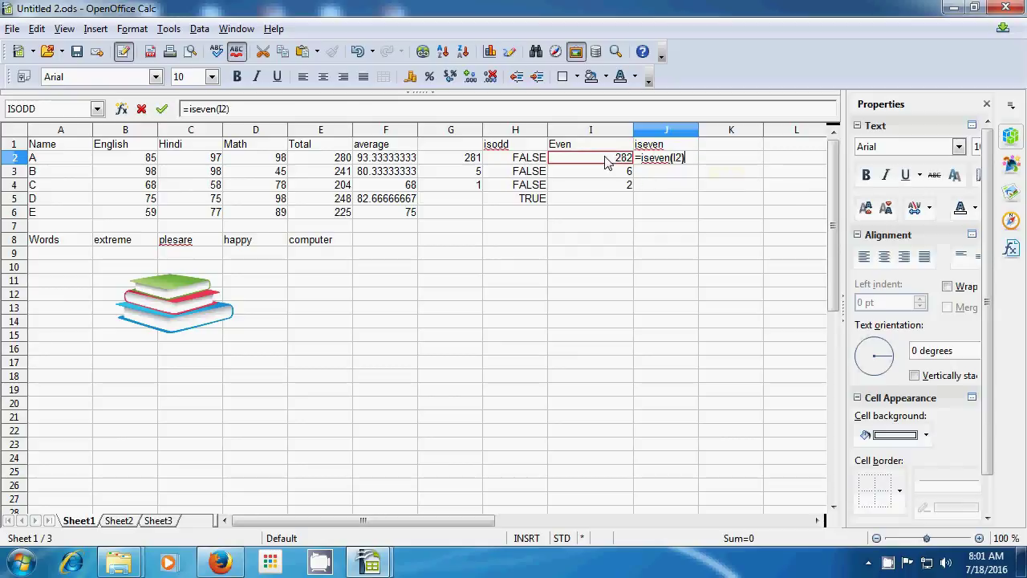
{"action": "key", "text": "Return"}
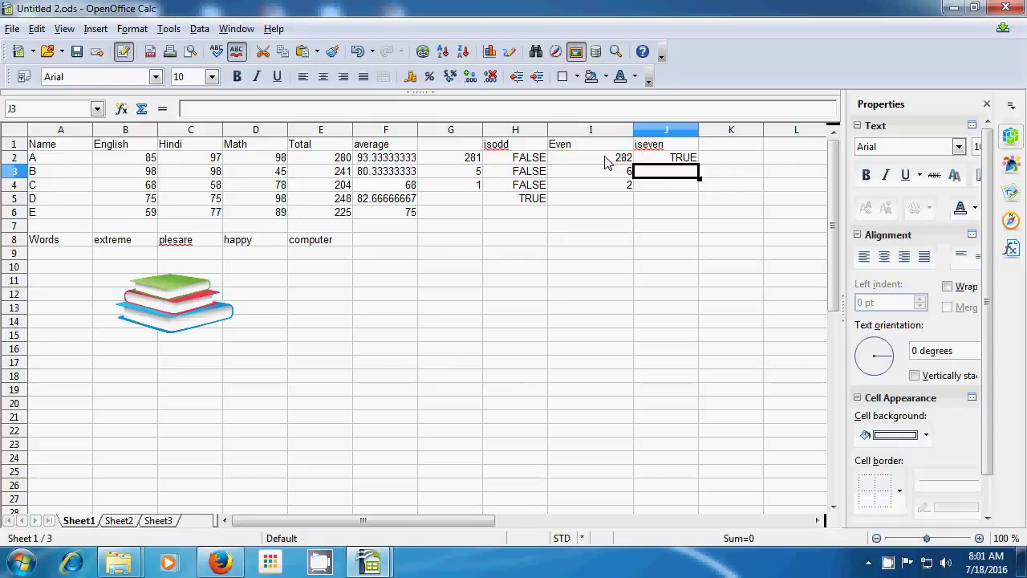
Enter the formula =iseven(I3) in cell J3 to test whether the value in I3 is even
{"action": "type", "text": "="}
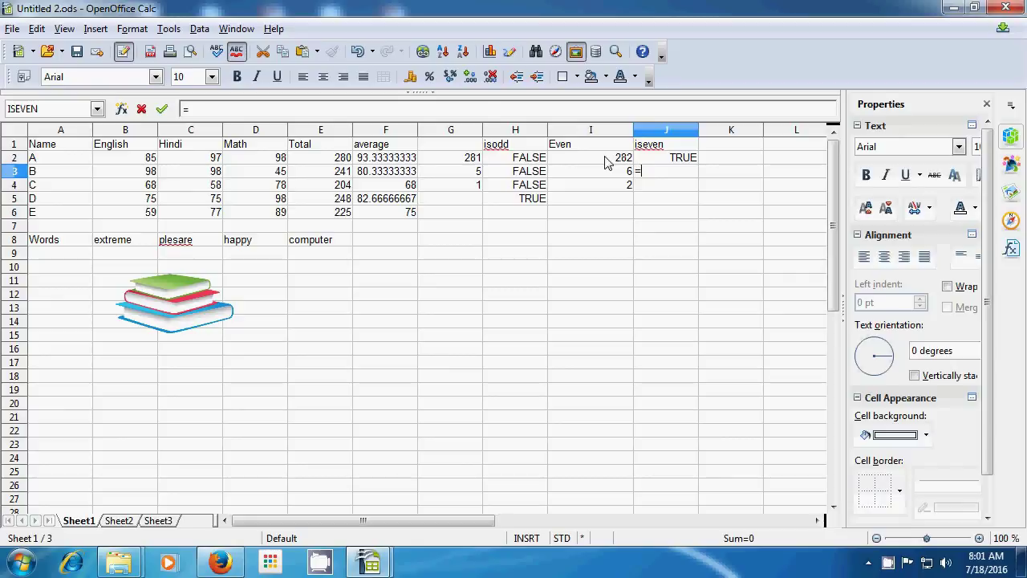
{"action": "type", "text": "is"}
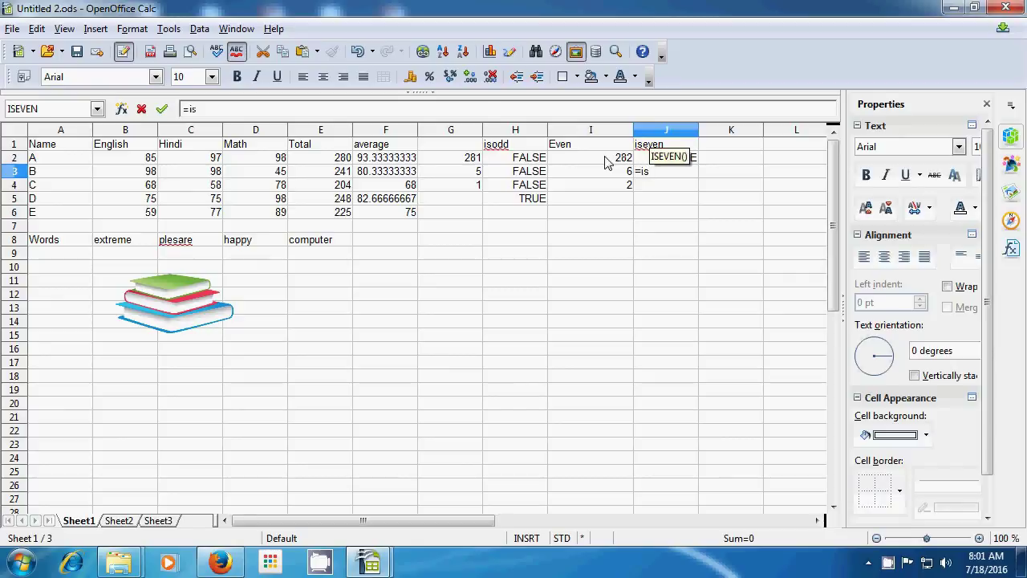
{"action": "type", "text": "even"}
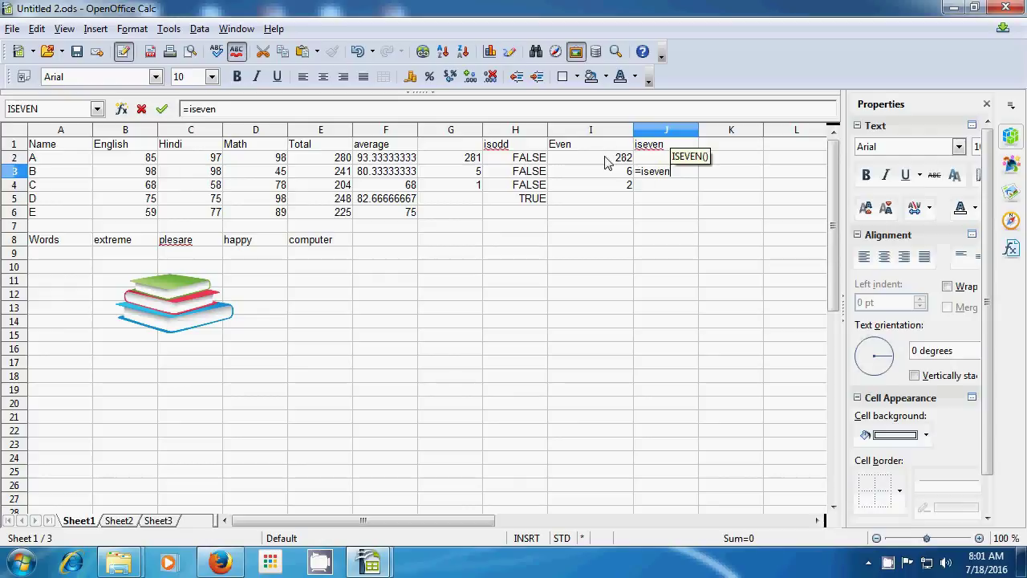
{"action": "type", "text": "("}
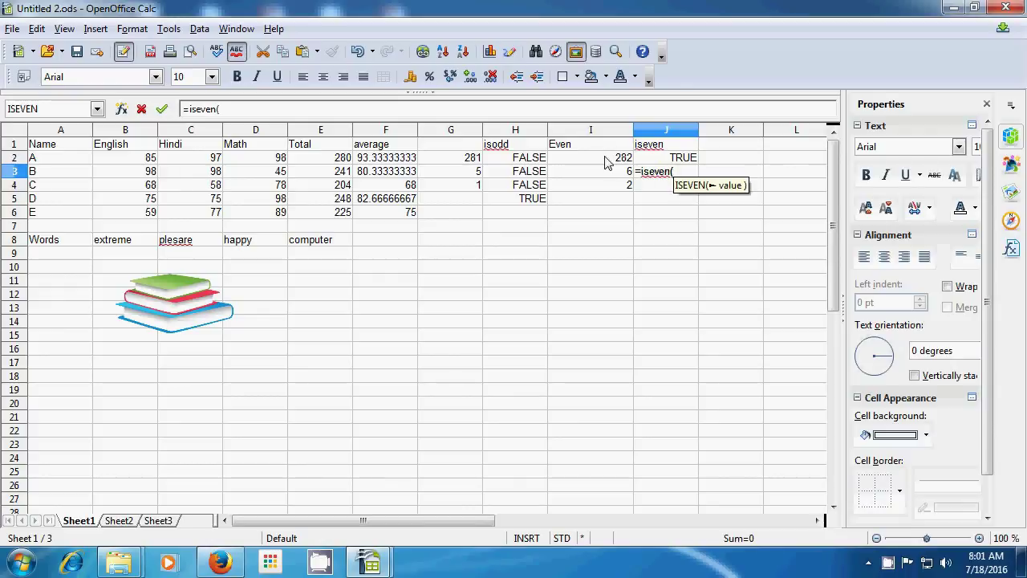
{"action": "left_click", "coordinate": [610, 175]}
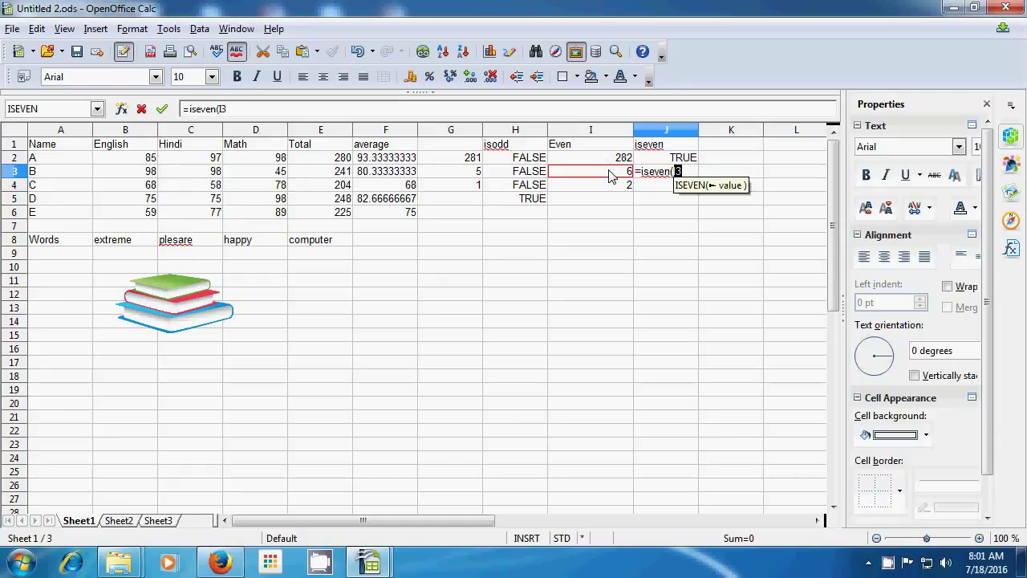
{"action": "type", "text": ")"}
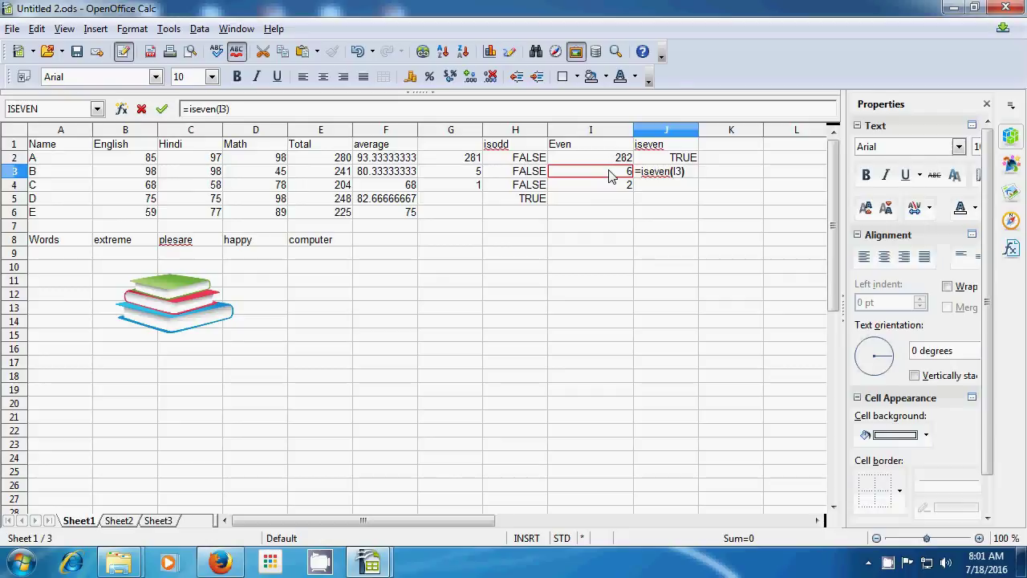
{"action": "key", "text": "Return"}
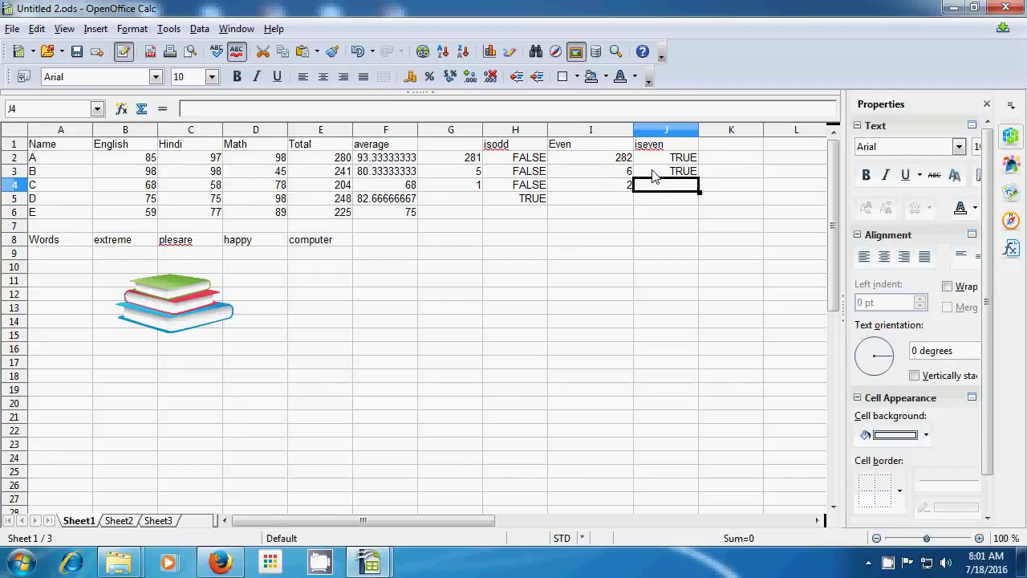
Enter the formula =iseven(G3) in cell J4 to apply ISEVEN to an odd number in column G
{"action": "type", "text": "="}
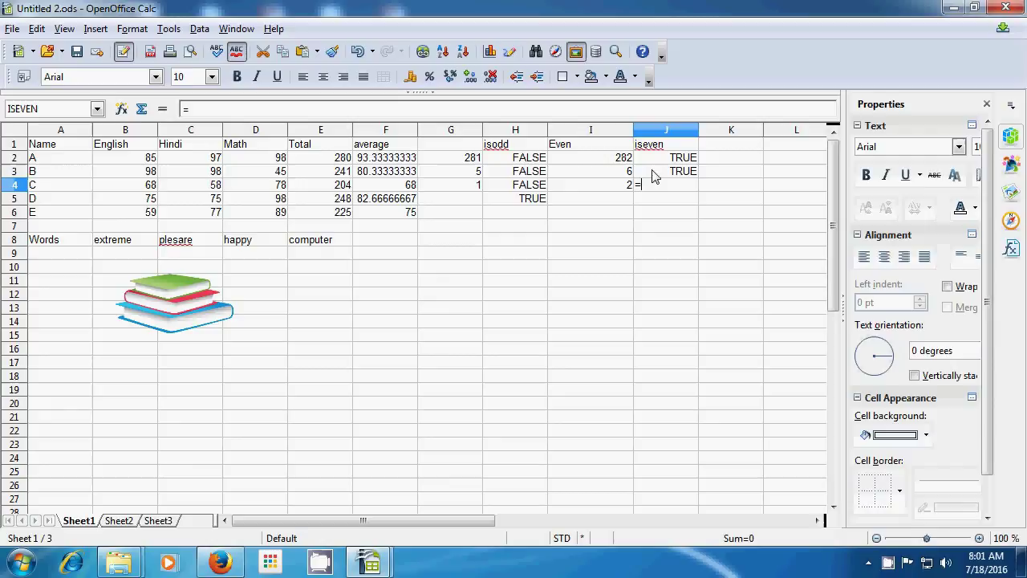
{"action": "type", "text": "iseven"}
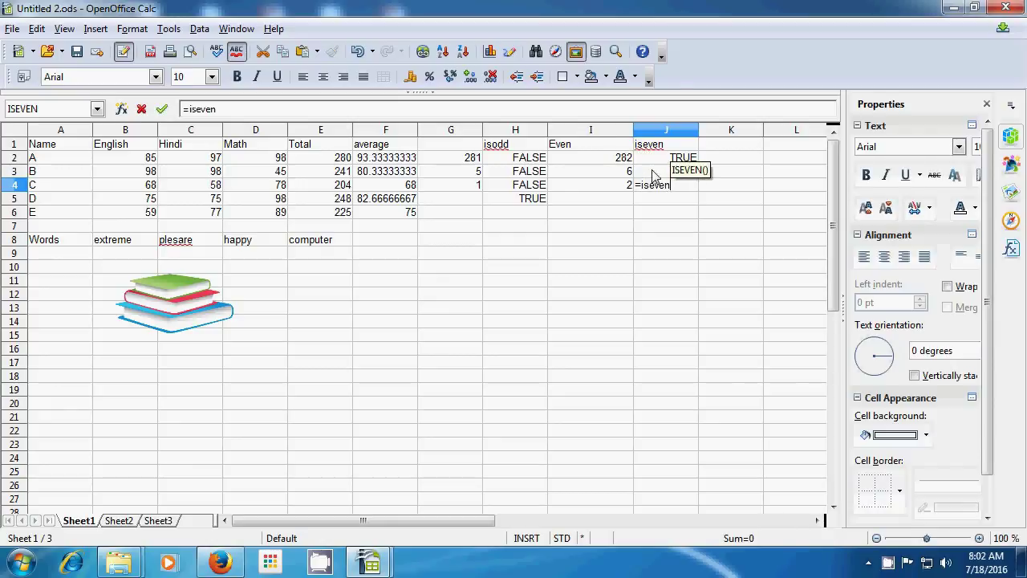
{"action": "type", "text": "("}
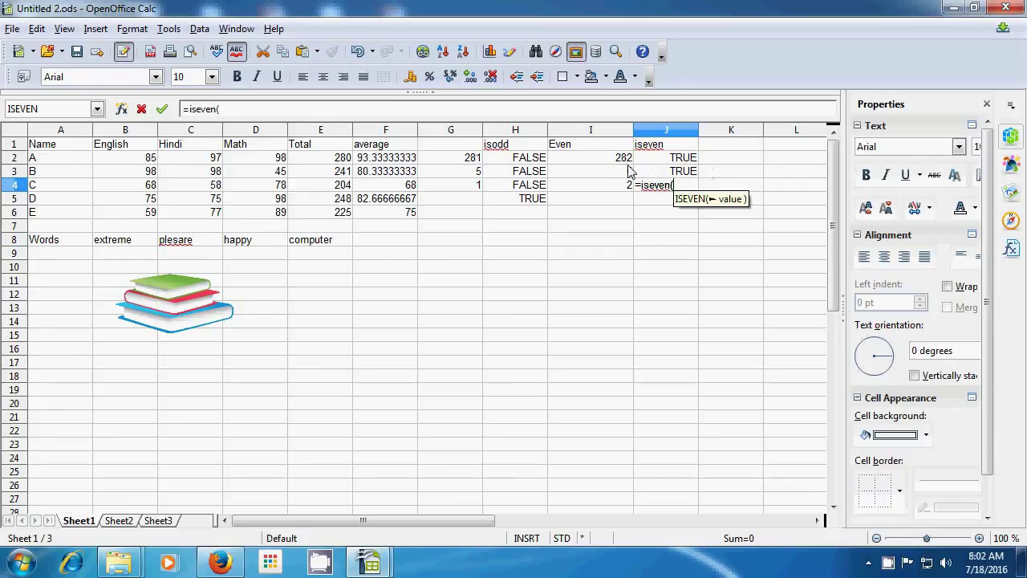
{"action": "left_click", "coordinate": [474, 173]}
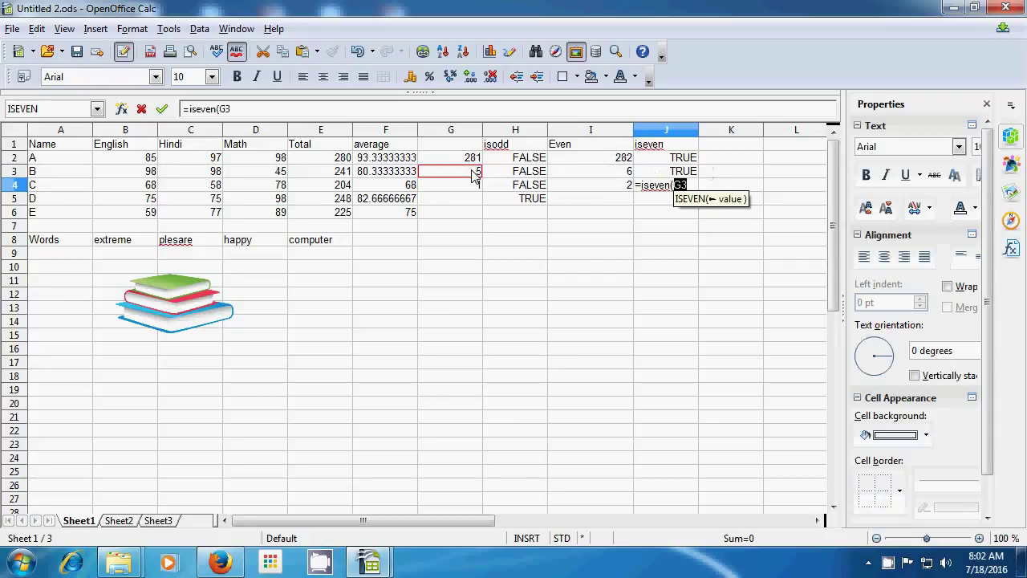
{"action": "type", "text": ")"}
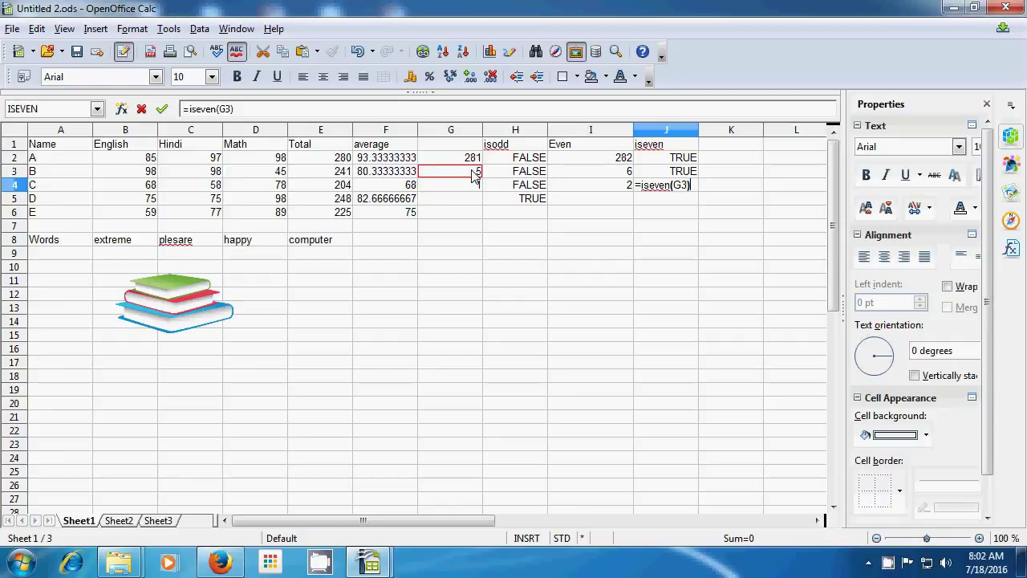
{"action": "key", "text": "Return"}
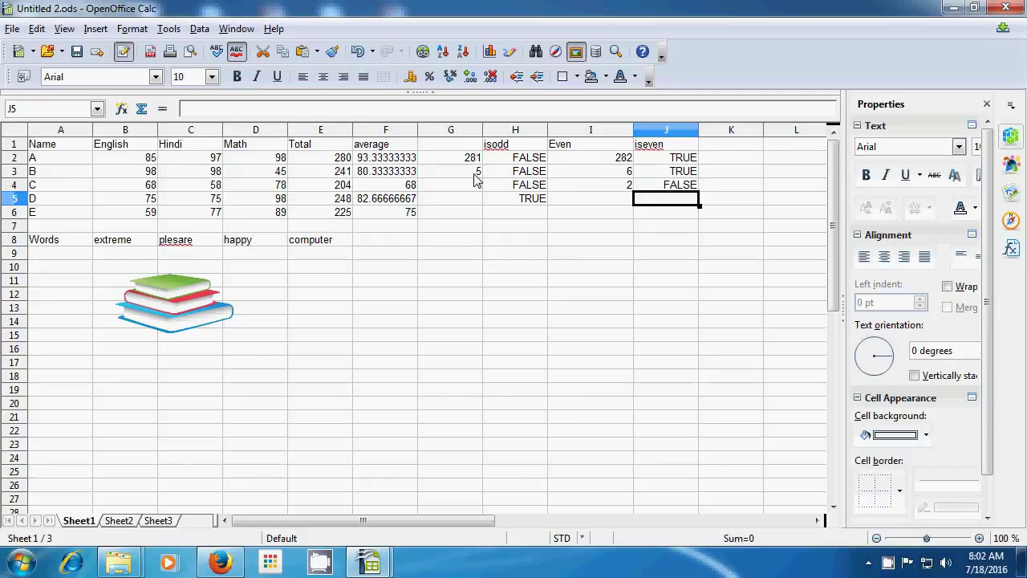
Enter the formula =iseven(G4) in cell J5 to test whether the value in G4 is even
{"action": "type", "text": "="}
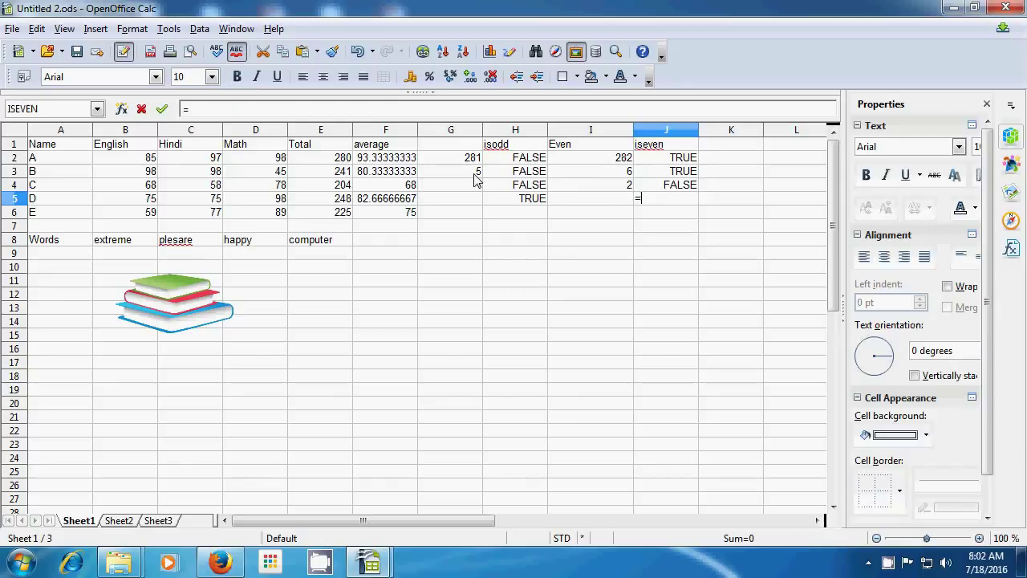
{"action": "type", "text": "iseven"}
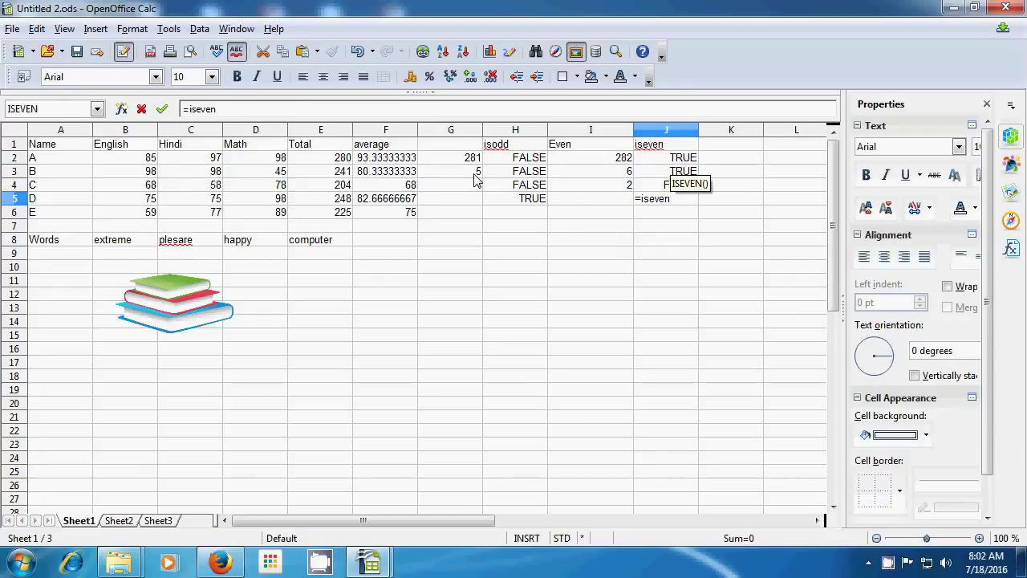
{"action": "type", "text": "("}
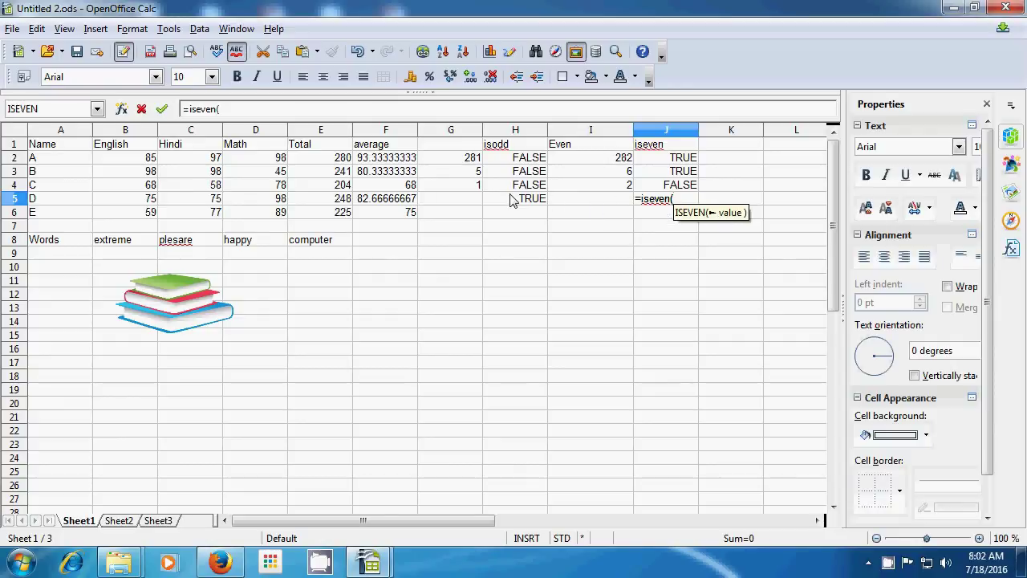
{"action": "left_click", "coordinate": [472, 186]}
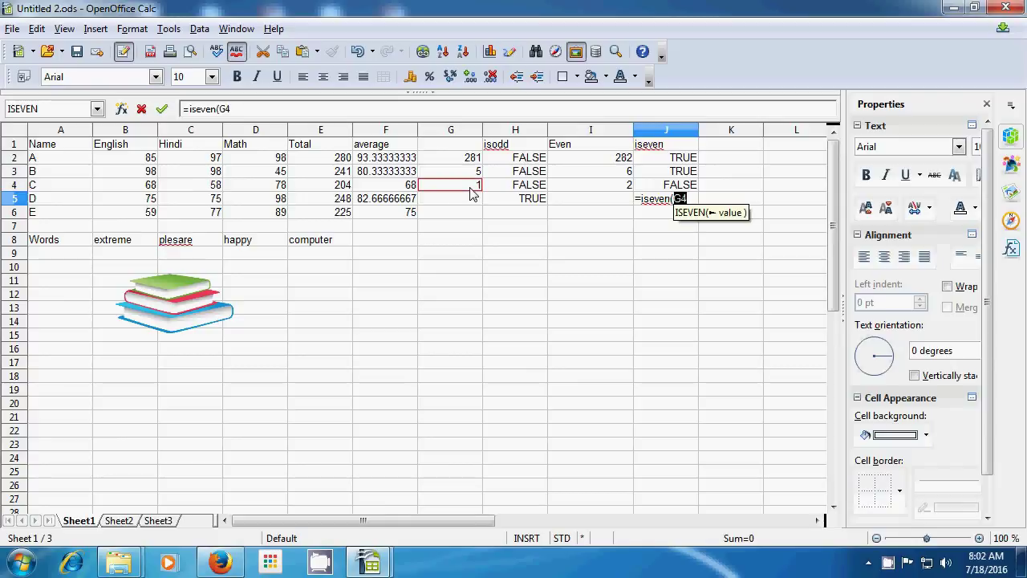
{"action": "type", "text": ")"}
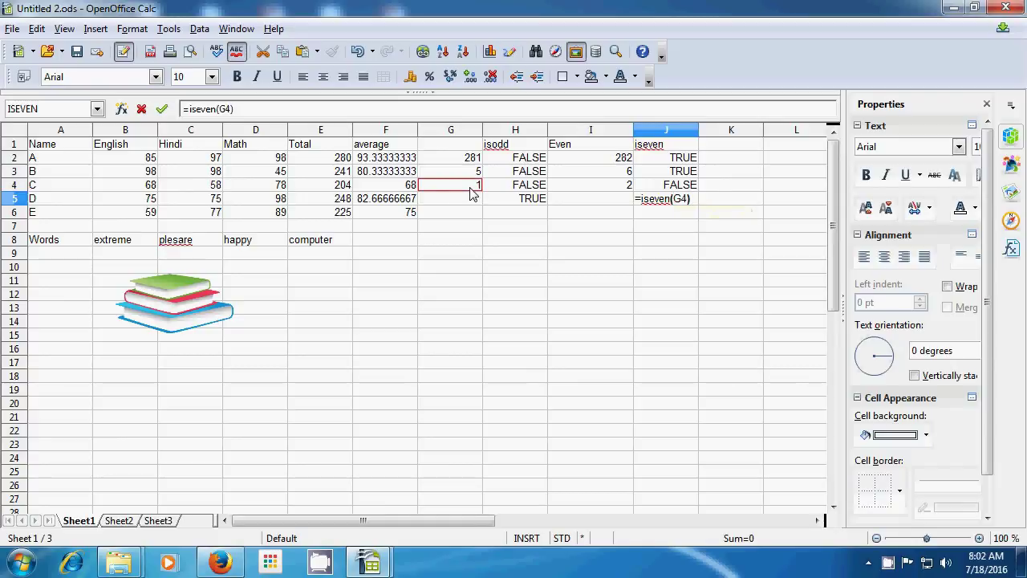
{"action": "key", "text": "Return"}
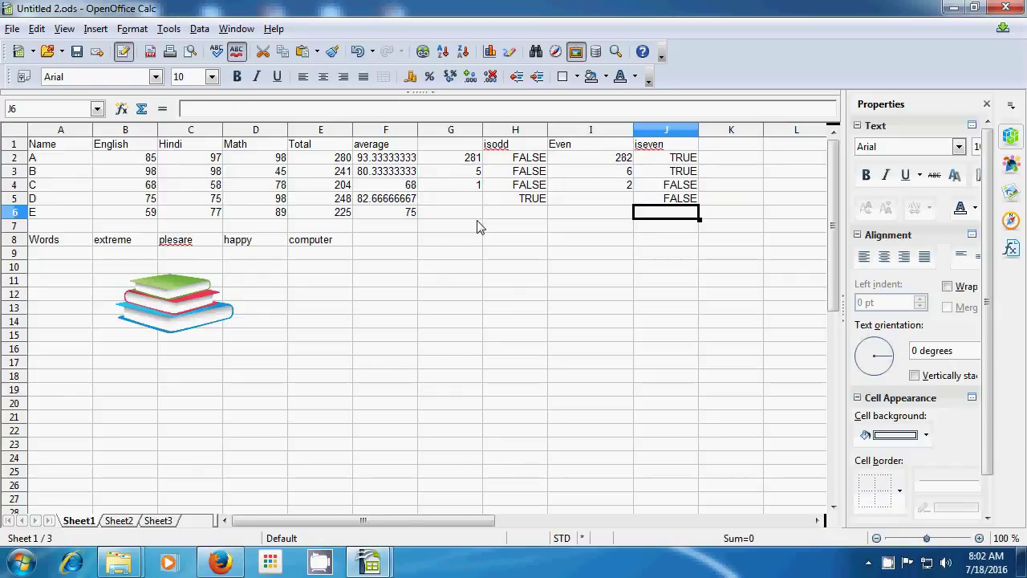
{"action": "left_click", "coordinate": [502, 281]}
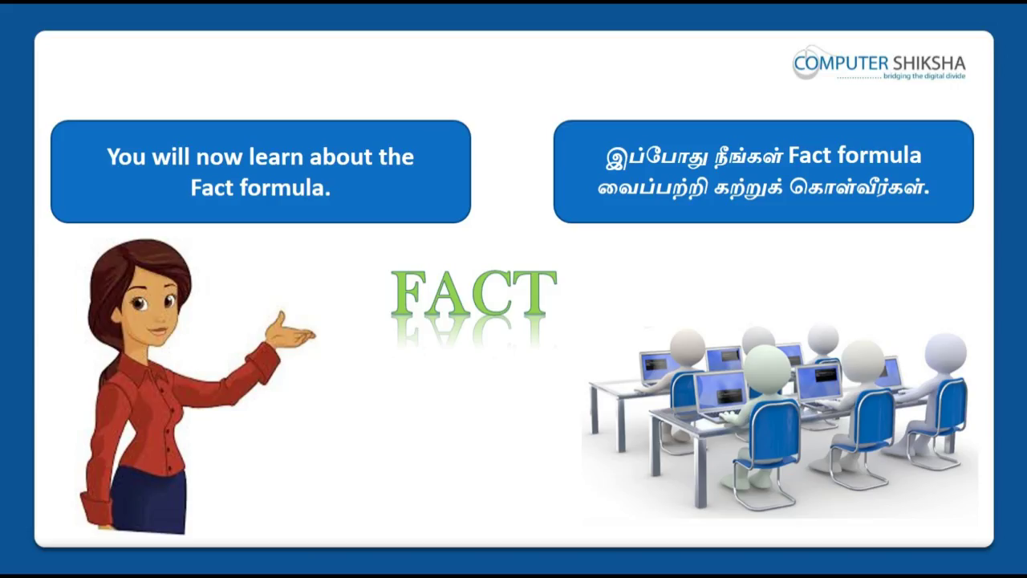
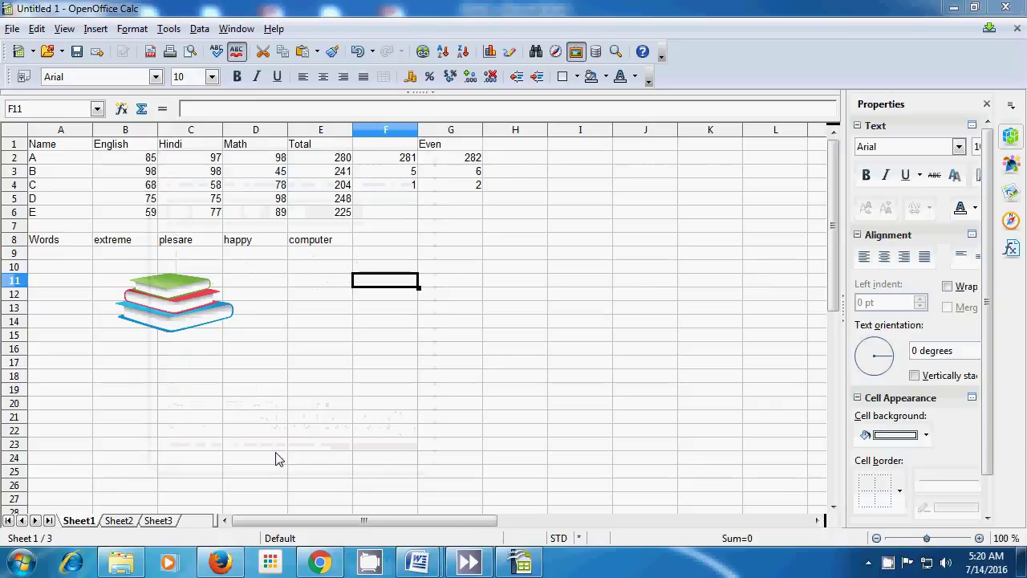
Add the heading "Fact" in cell H1, beside the Even column
{"action": "left_click", "coordinate": [514, 147]}
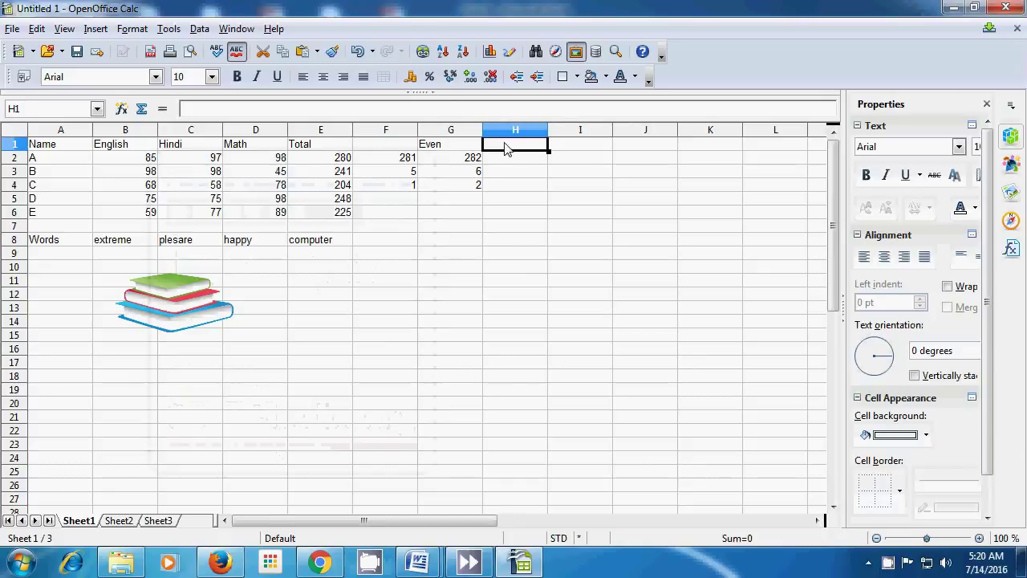
{"action": "type", "text": "Fax"}
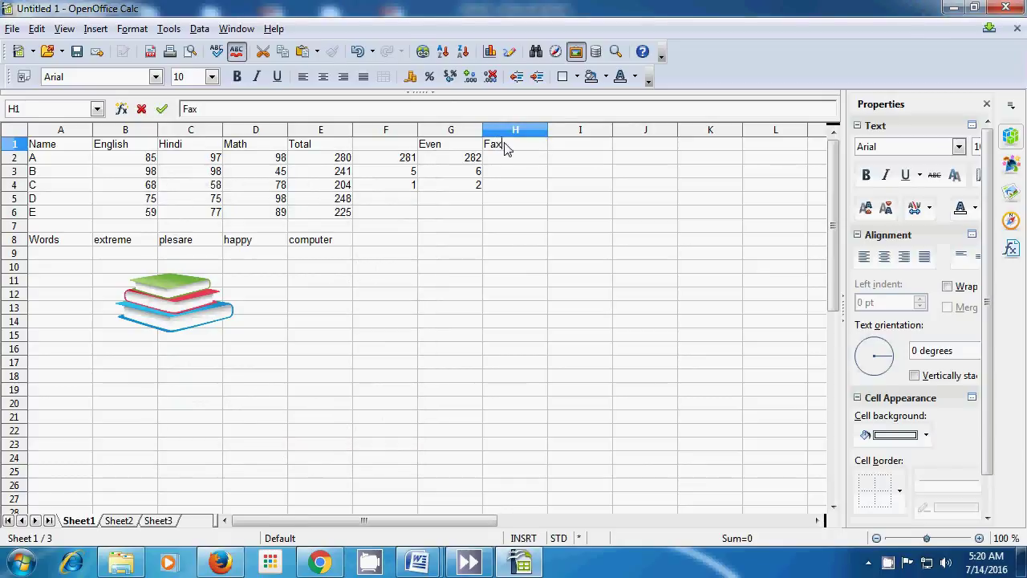
{"action": "key", "text": "BackSpace"}
{"action": "type", "text": "ct"}
{"action": "key", "text": "Return"}
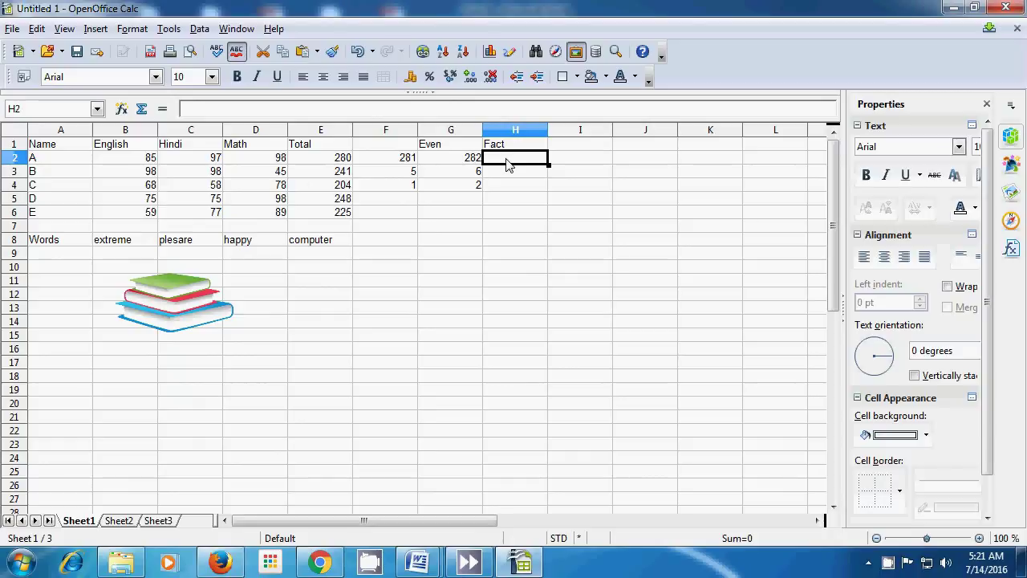
Enter the formula =fact(1) in cell H2 to calculate the factorial of 1
{"action": "type", "text": "="}
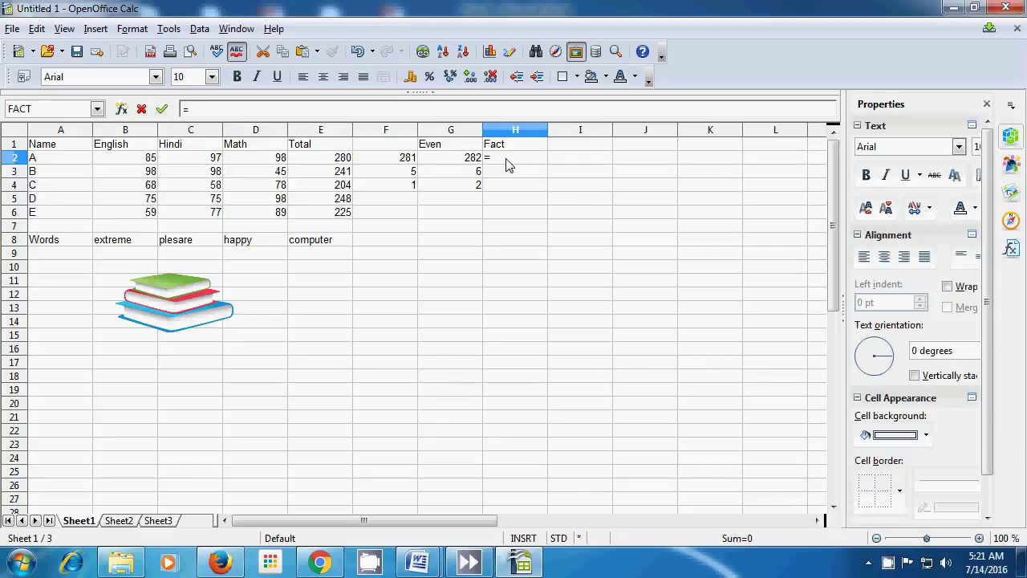
{"action": "type", "text": "fa"}
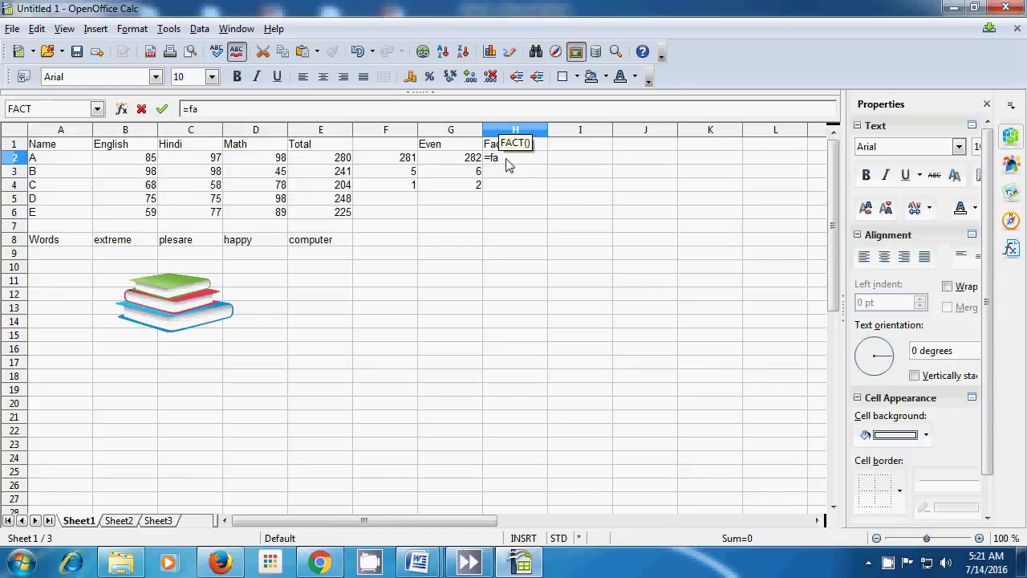
{"action": "type", "text": "ct"}
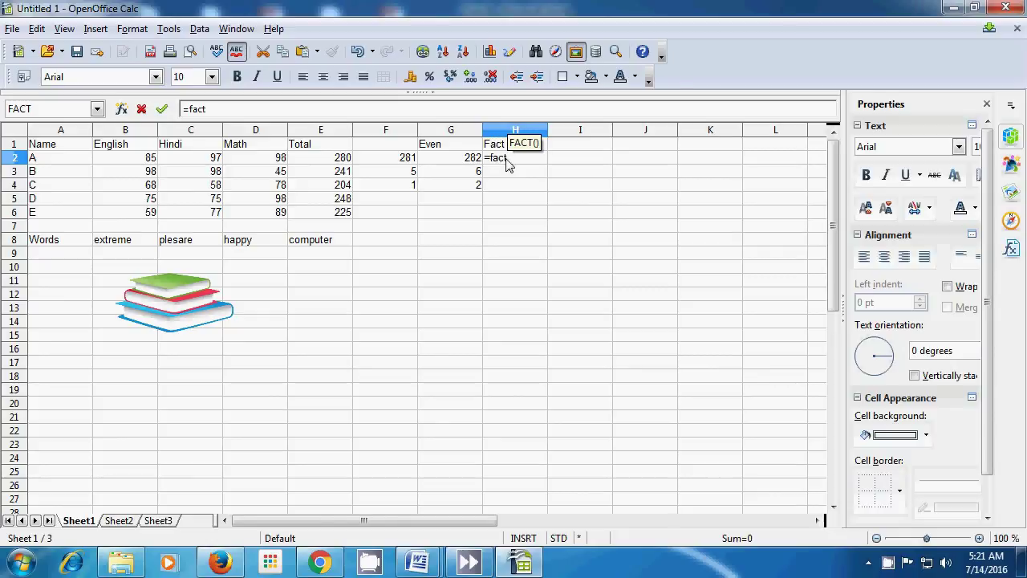
{"action": "type", "text": "("}
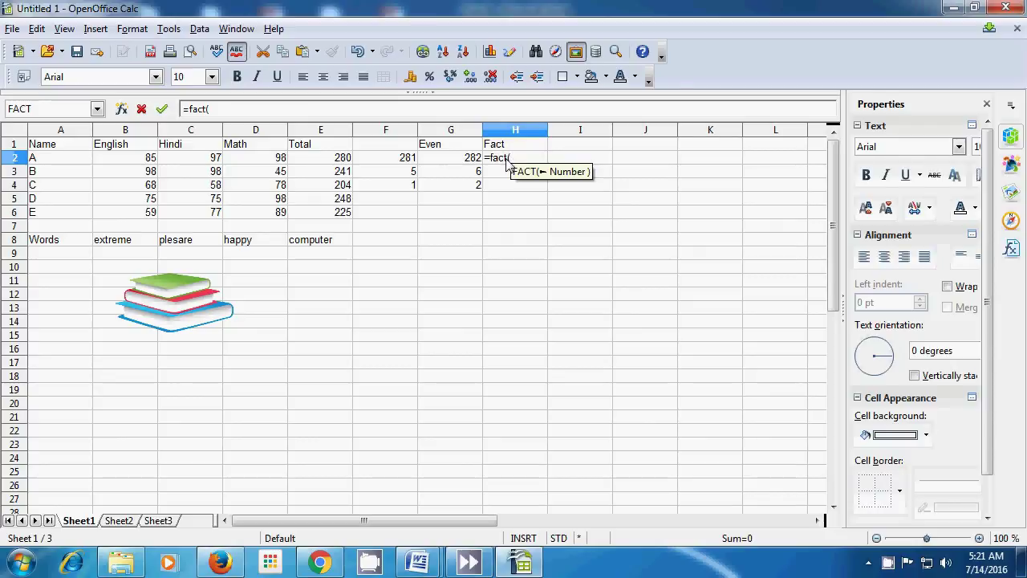
{"action": "type", "text": "1"}
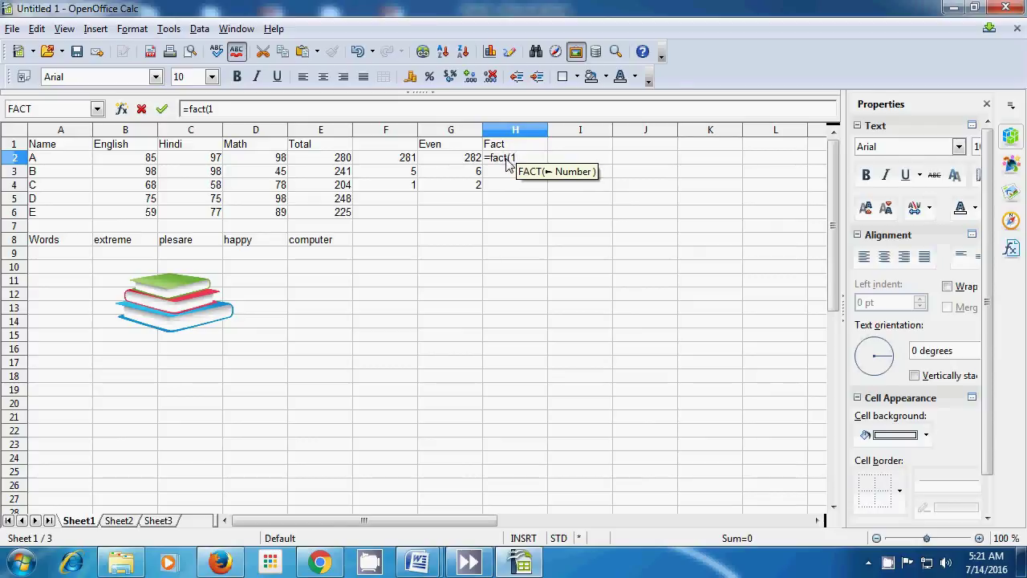
{"action": "type", "text": ")"}
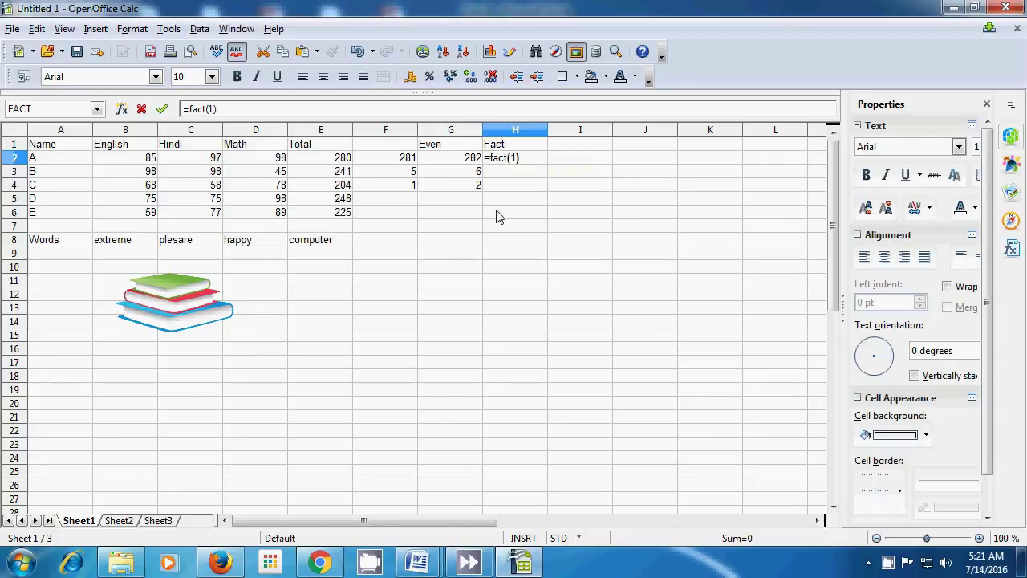
{"action": "key", "text": "Return"}
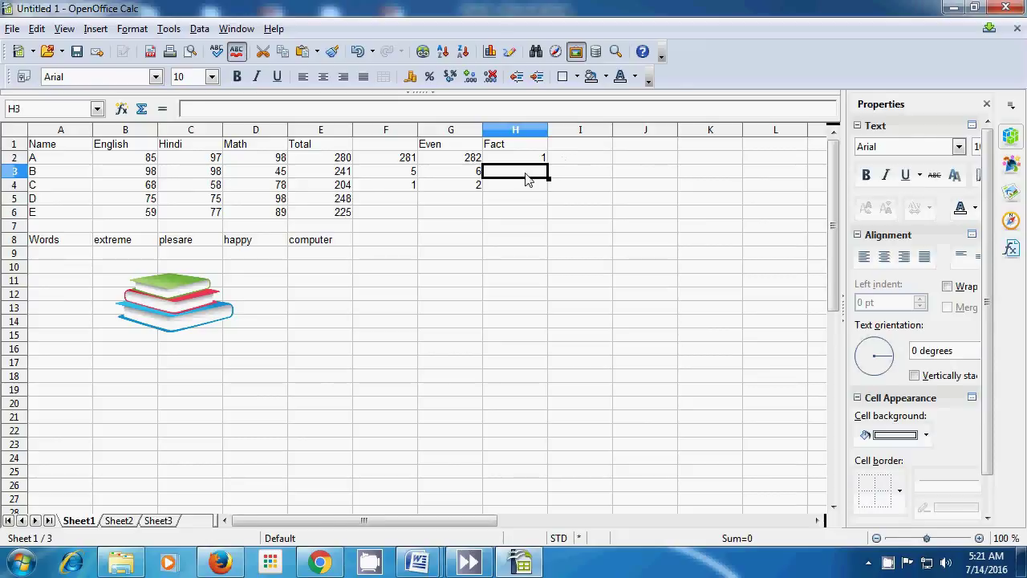
Enter the formula =fact(2) in cell H3 to calculate the factorial of 2
{"action": "type", "text": "="}
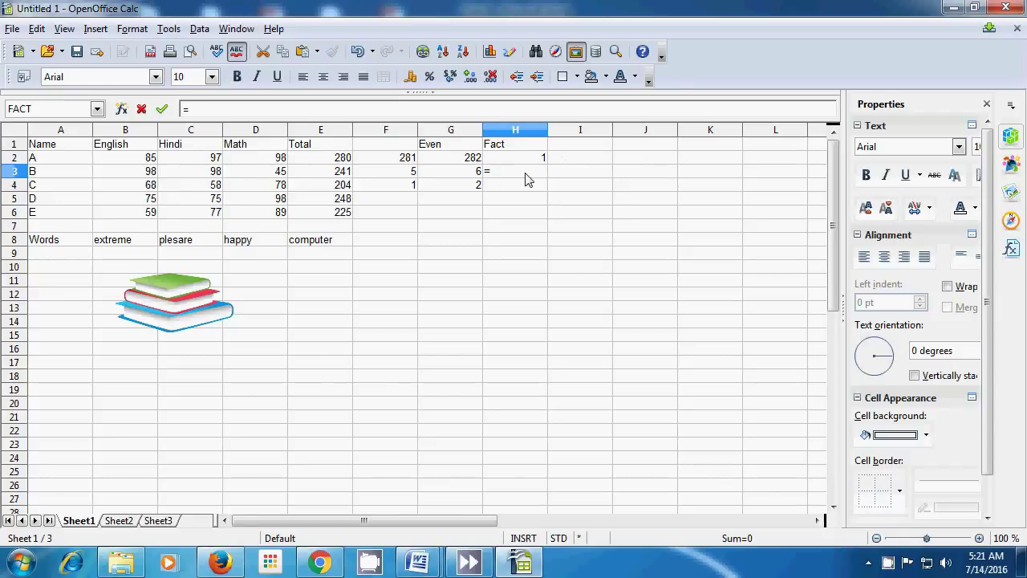
{"action": "type", "text": "fac"}
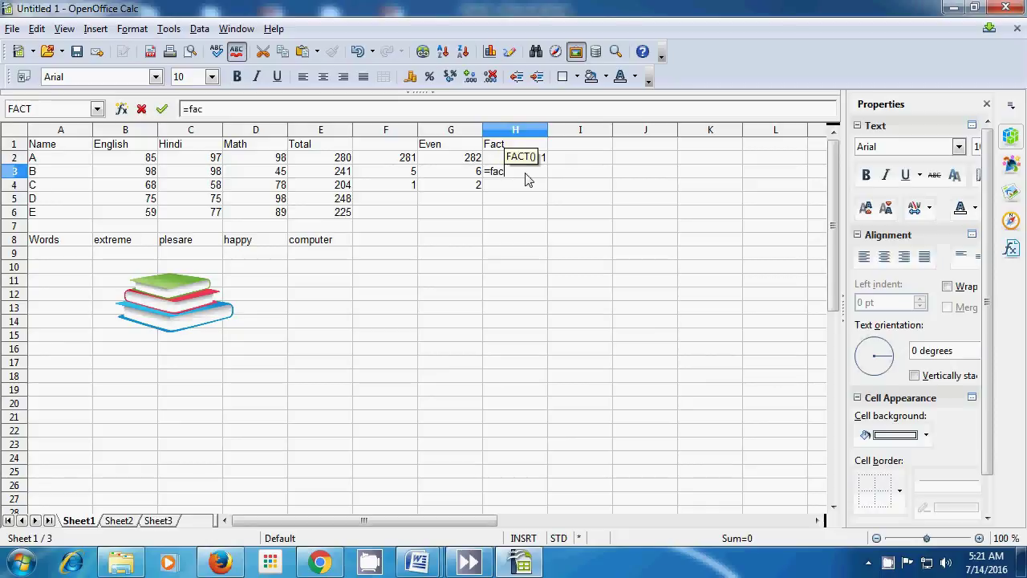
{"action": "type", "text": "t("}
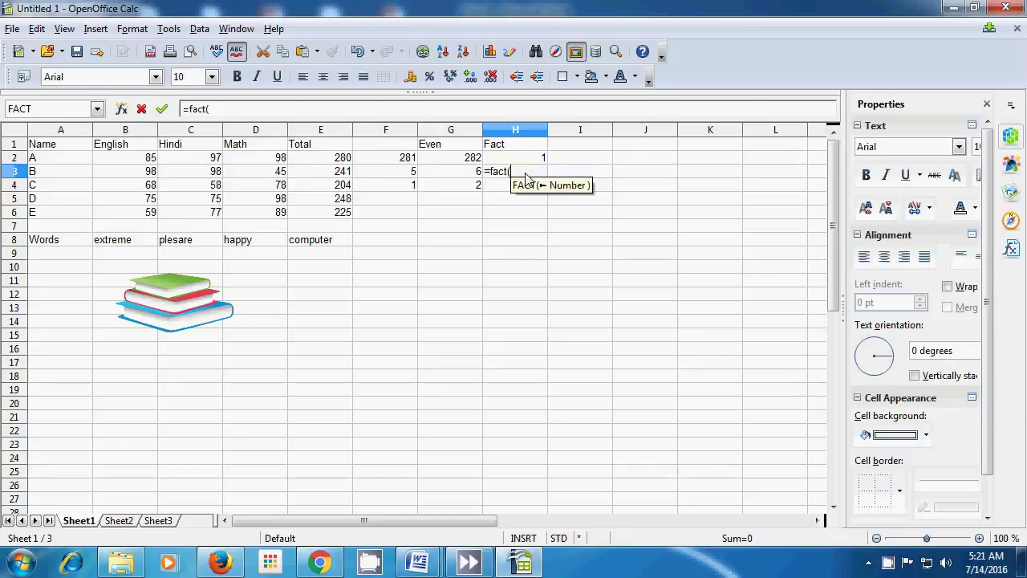
{"action": "type", "text": "2"}
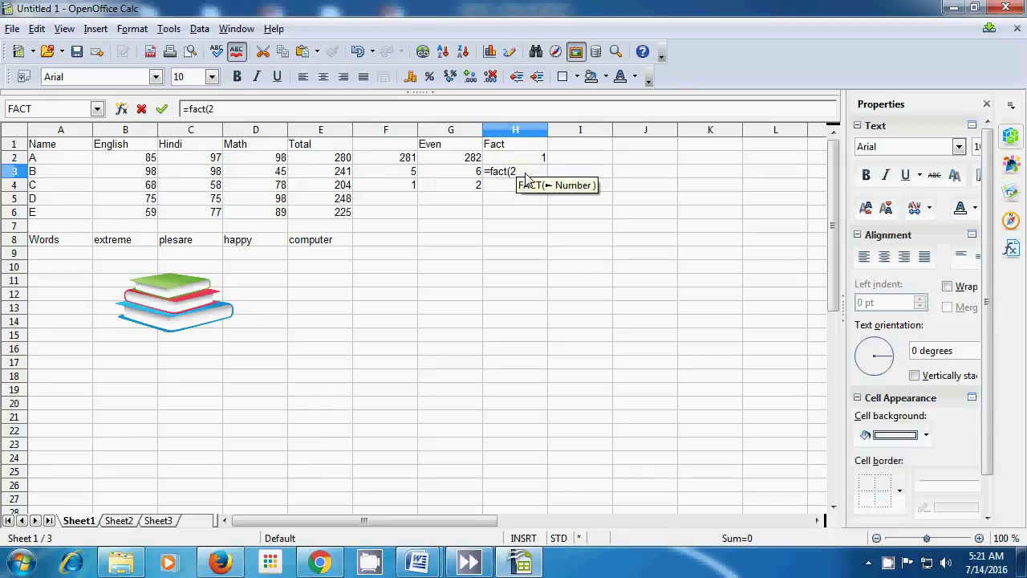
{"action": "type", "text": ")"}
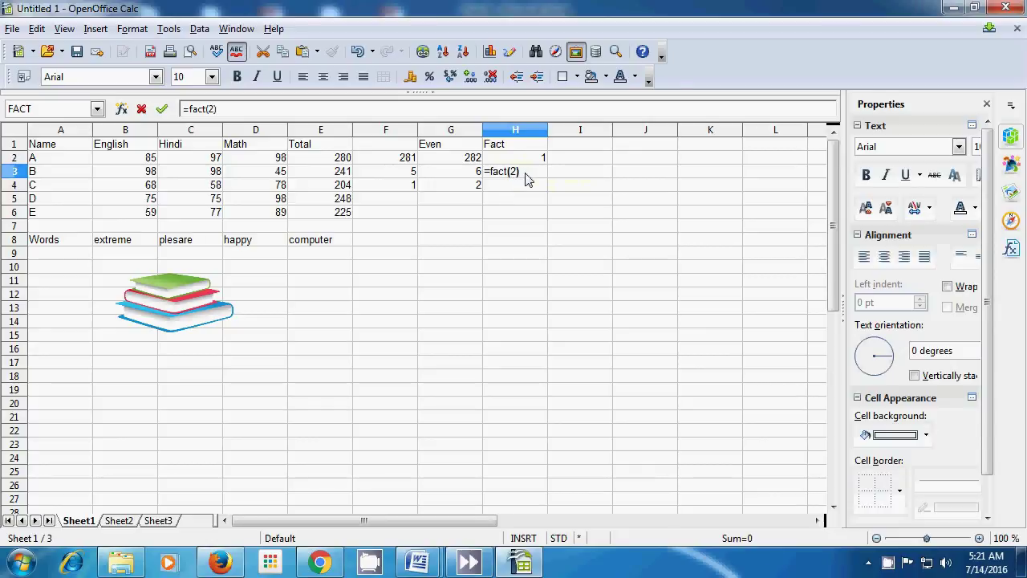
{"action": "key", "text": "Return"}
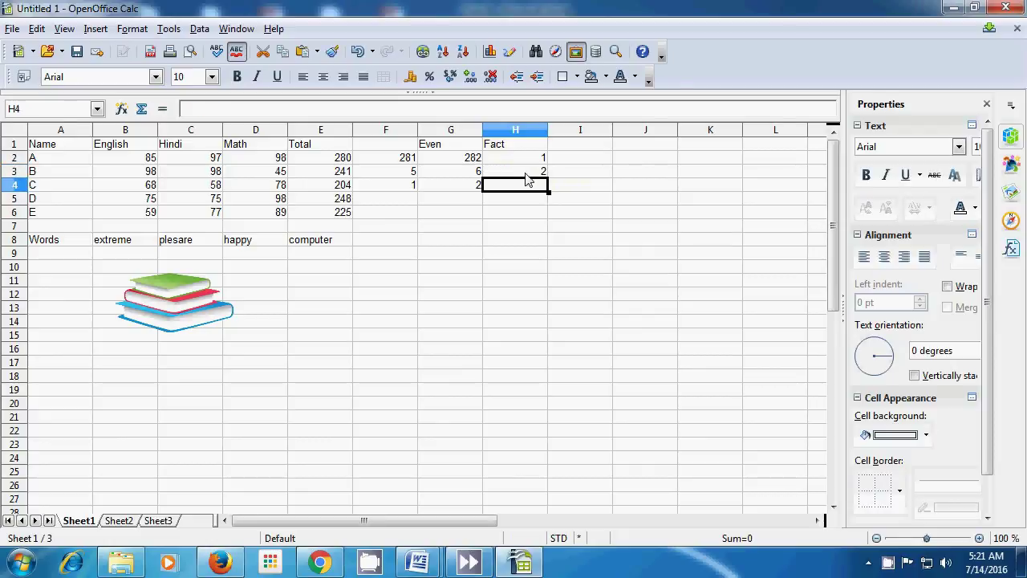
Write the multiplication 2*1 as text in cell I3, beside the factorial of 2
{"action": "left_click", "coordinate": [566, 175]}
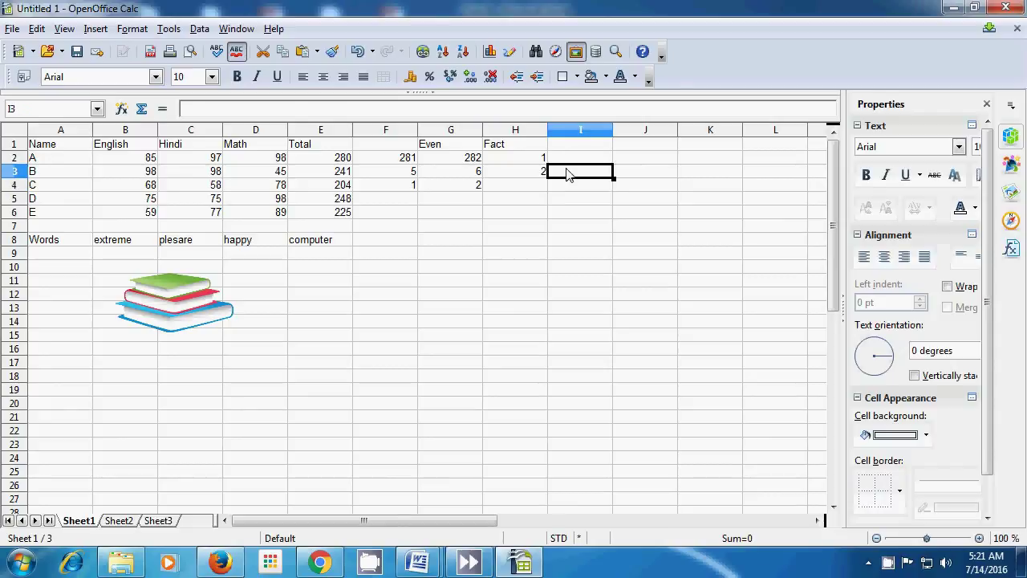
{"action": "type", "text": "2"}
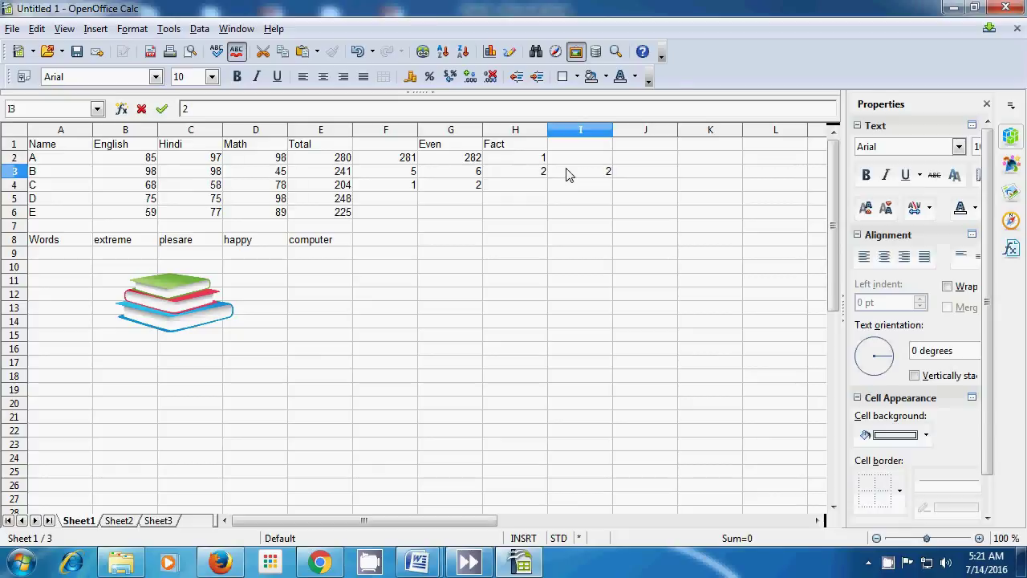
{"action": "type", "text": "*1"}
Enter the formula =fact(3) in cell H4 to calculate the factorial of 3
{"action": "left_click", "coordinate": [536, 194]}
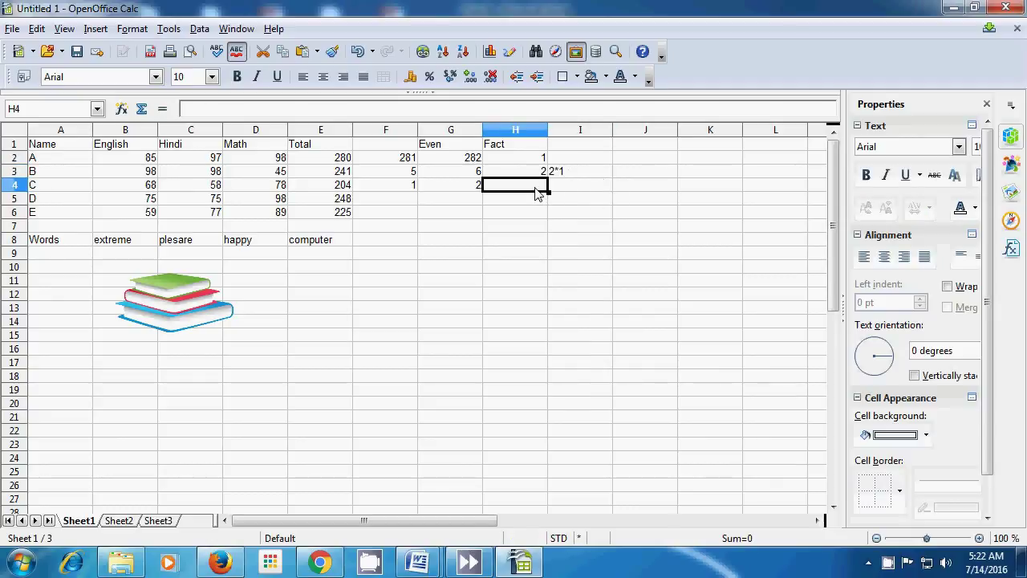
{"action": "type", "text": "="}
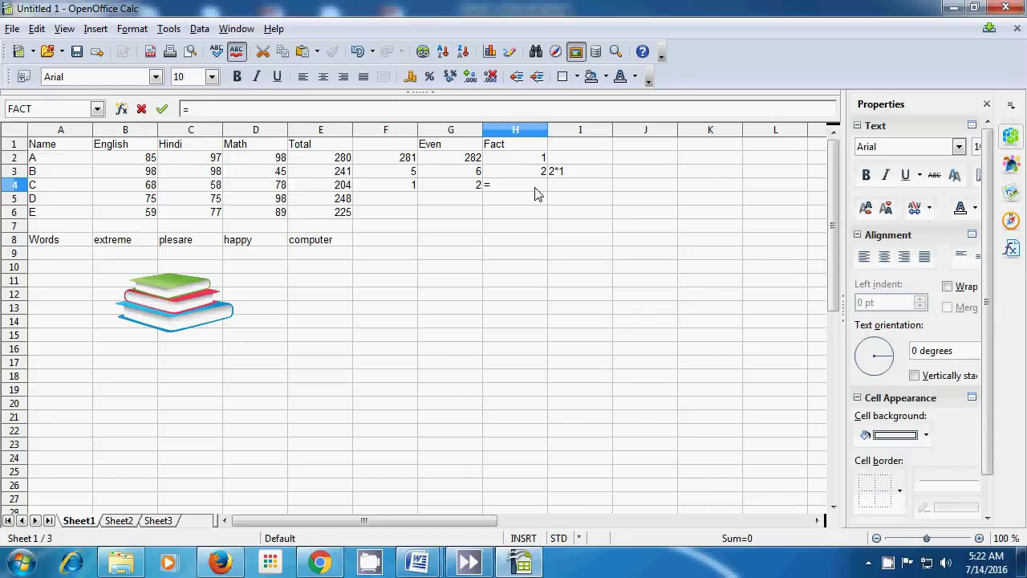
{"action": "type", "text": "fact"}
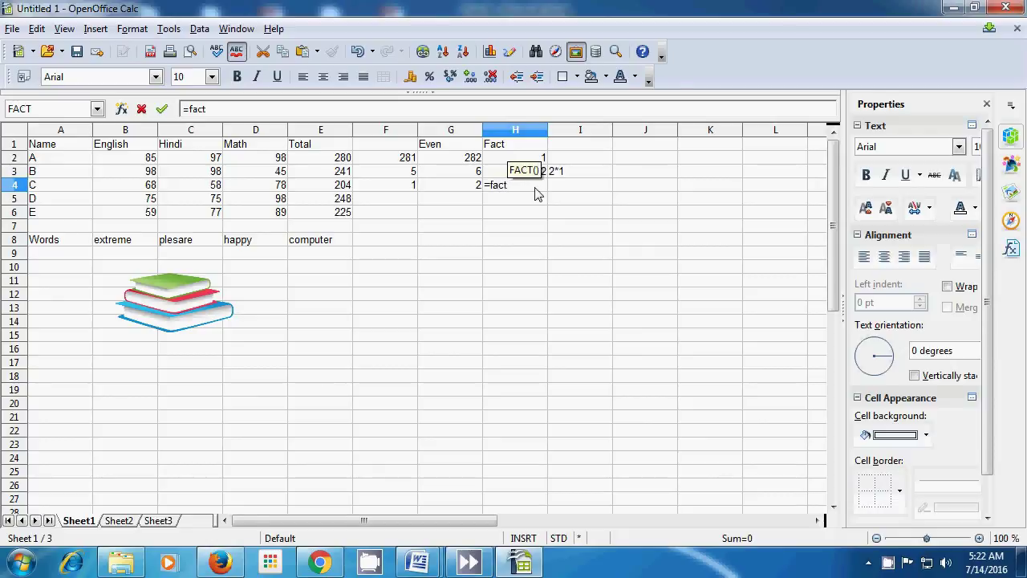
{"action": "type", "text": "(3)"}
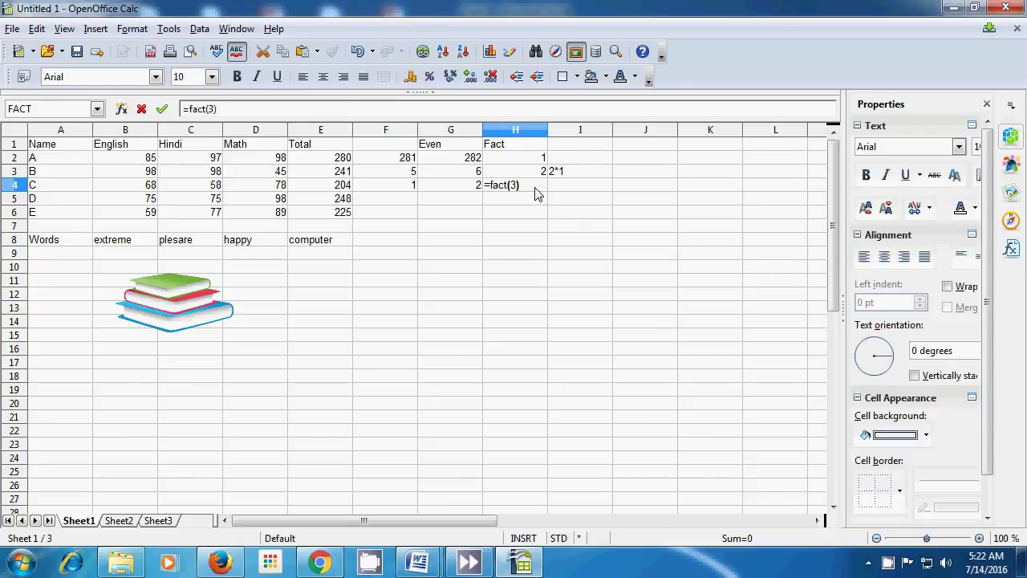
{"action": "key", "text": "Return"}
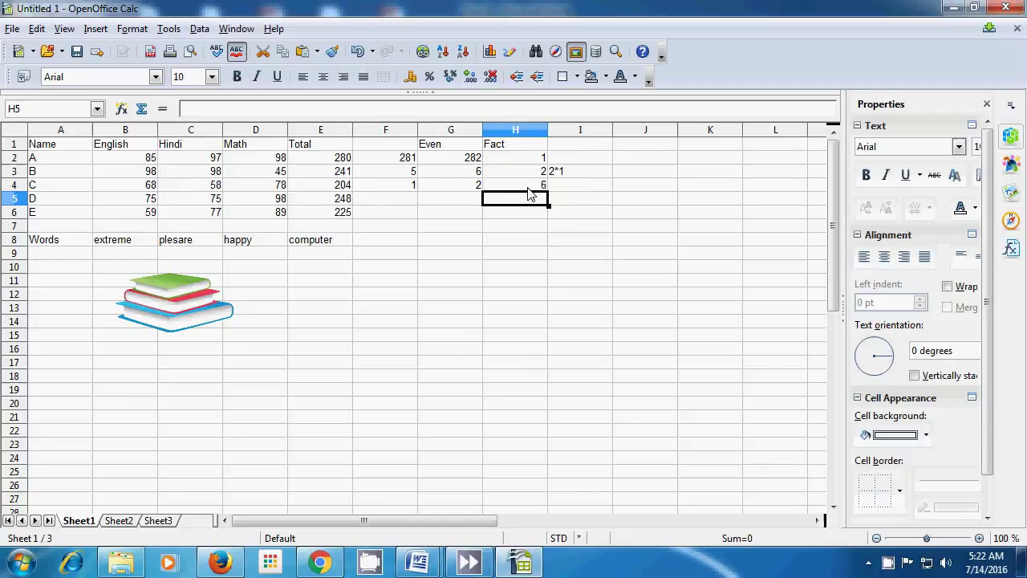
Write the multiplication 3*2*1 as text in cell I4, beside the factorial of 3
{"action": "left_click", "coordinate": [567, 187]}
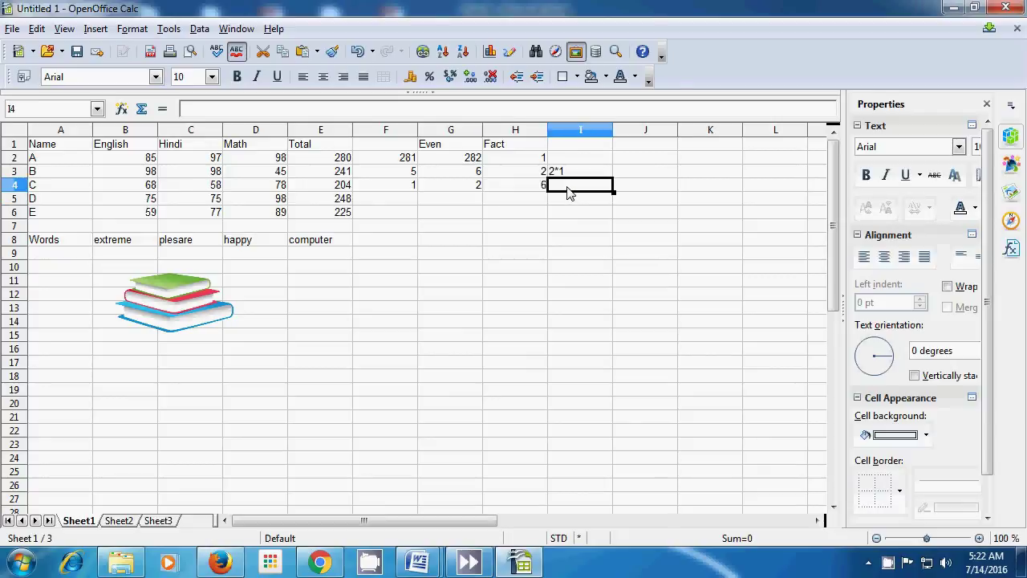
{"action": "type", "text": "3"}
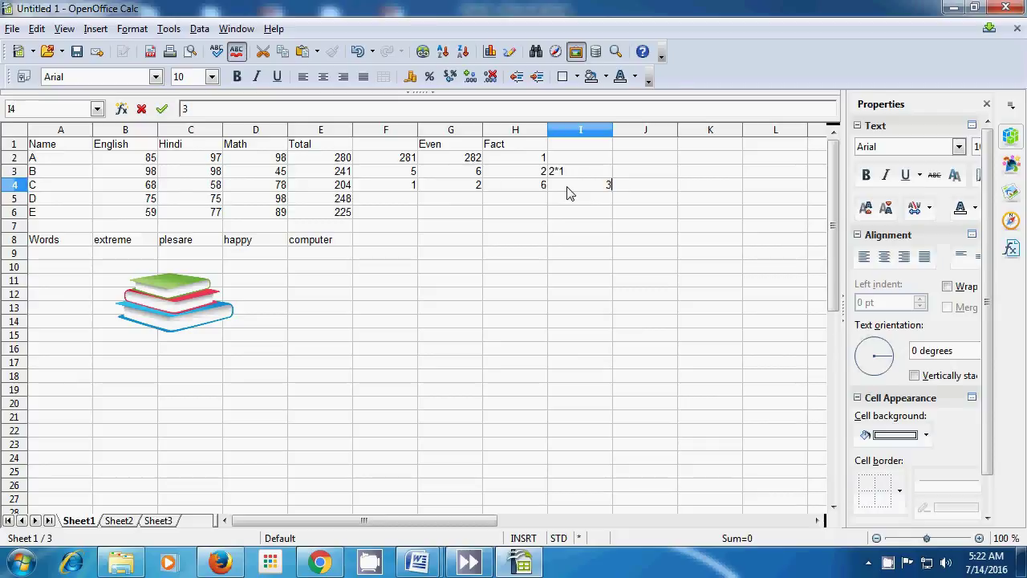
{"action": "type", "text": "*2*1"}
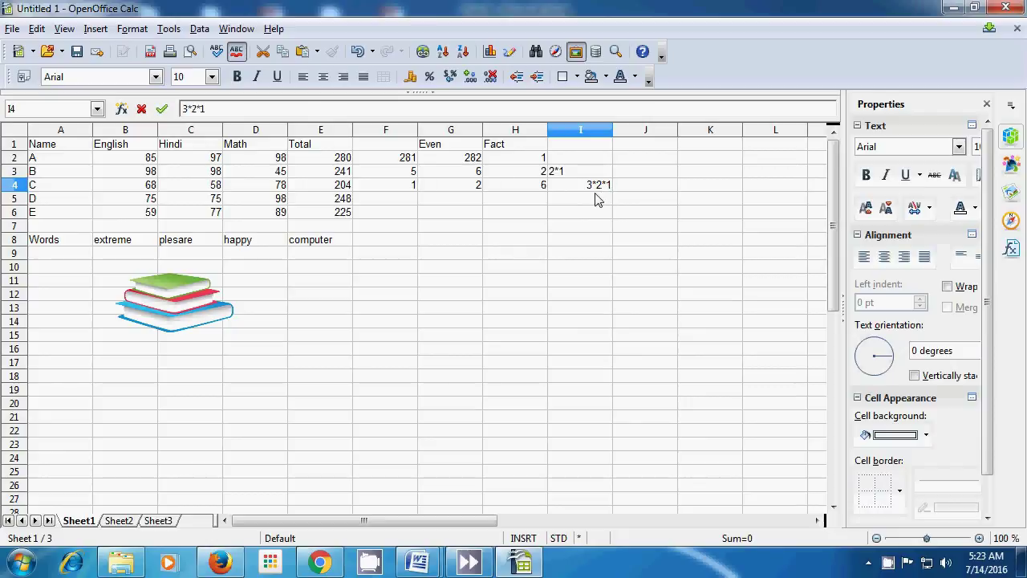
Enter the formula =fact(4) in cell H6 to calculate the factorial of 4
{"action": "left_click", "coordinate": [506, 213]}
{"action": "type", "text": "="}
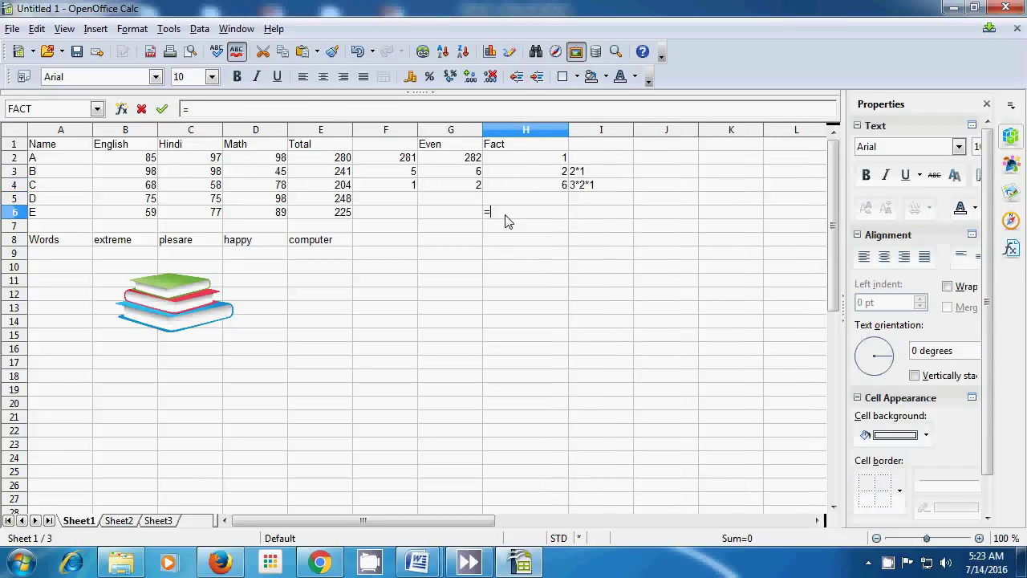
{"action": "type", "text": "f"}
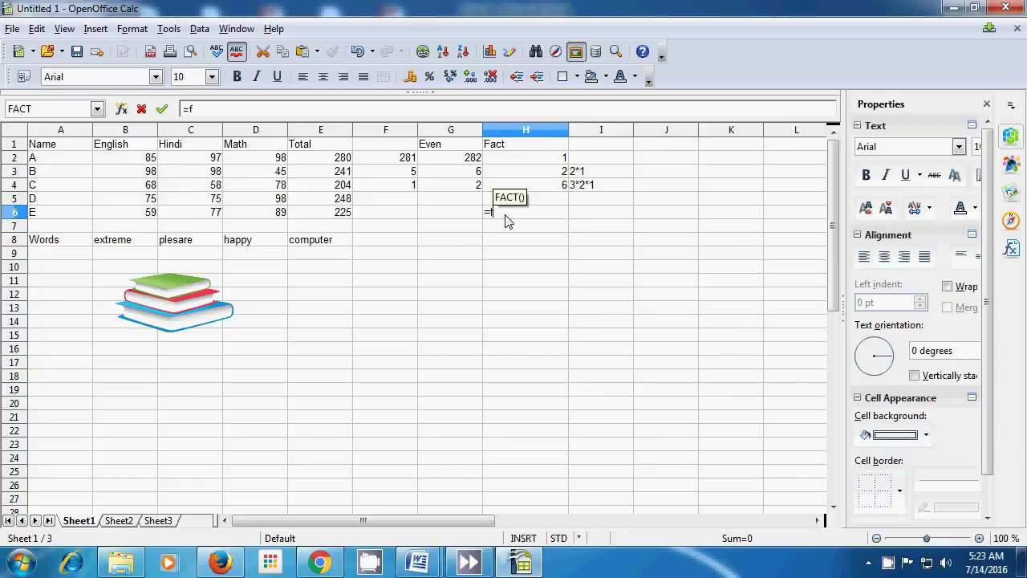
{"action": "type", "text": "act"}
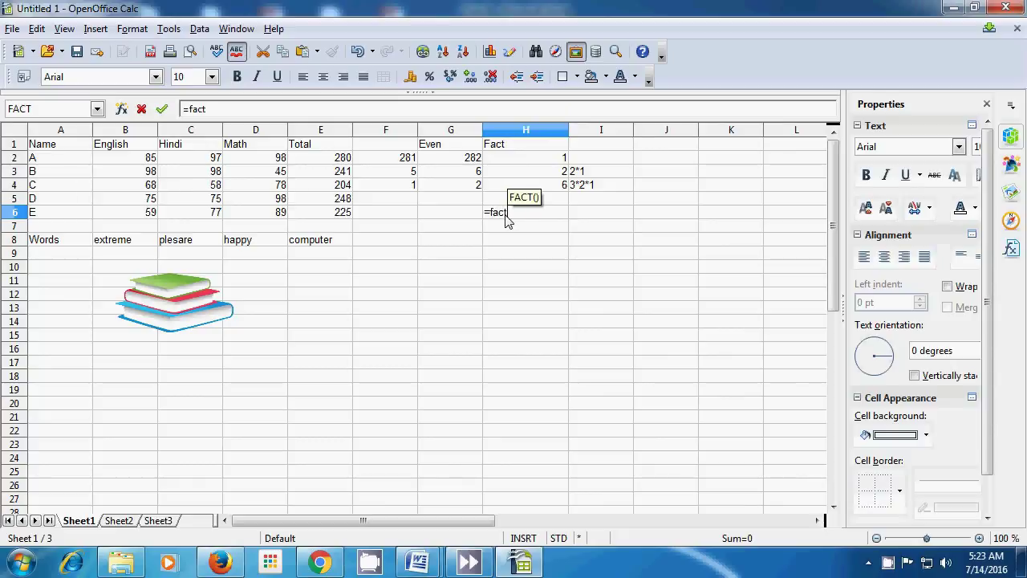
{"action": "type", "text": "("}
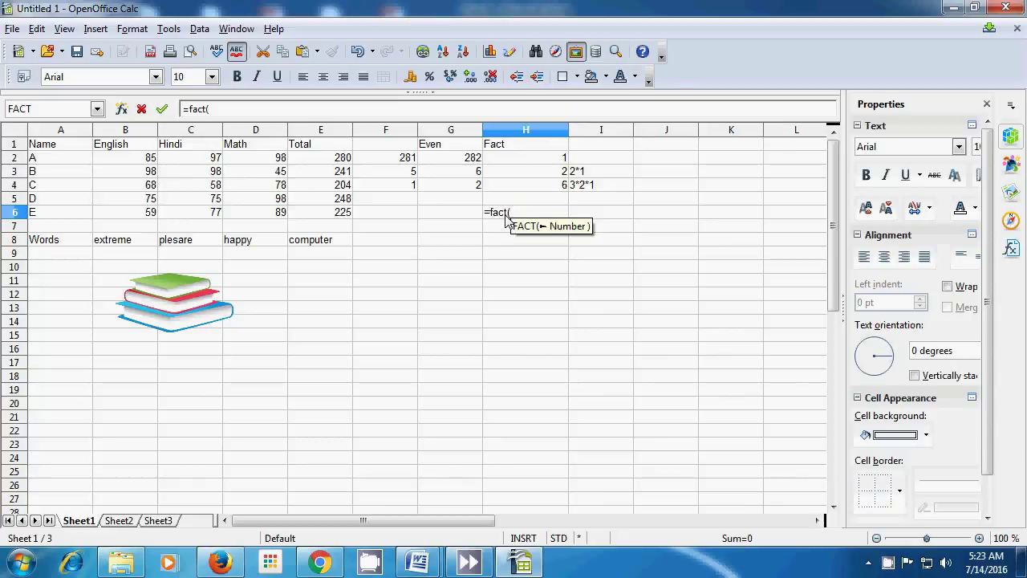
{"action": "type", "text": "4"}
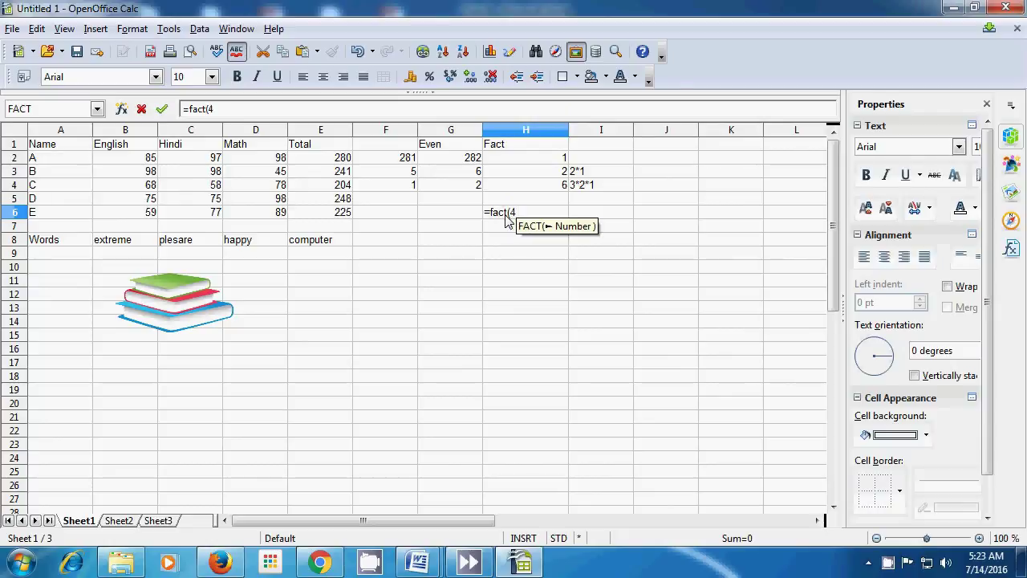
{"action": "type", "text": ")"}
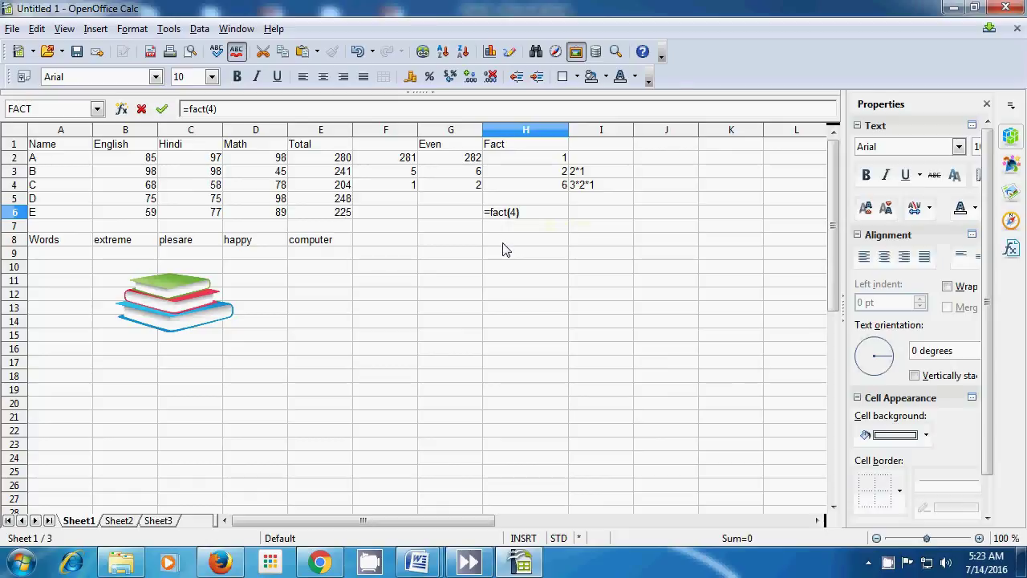
{"action": "key", "text": "Return"}
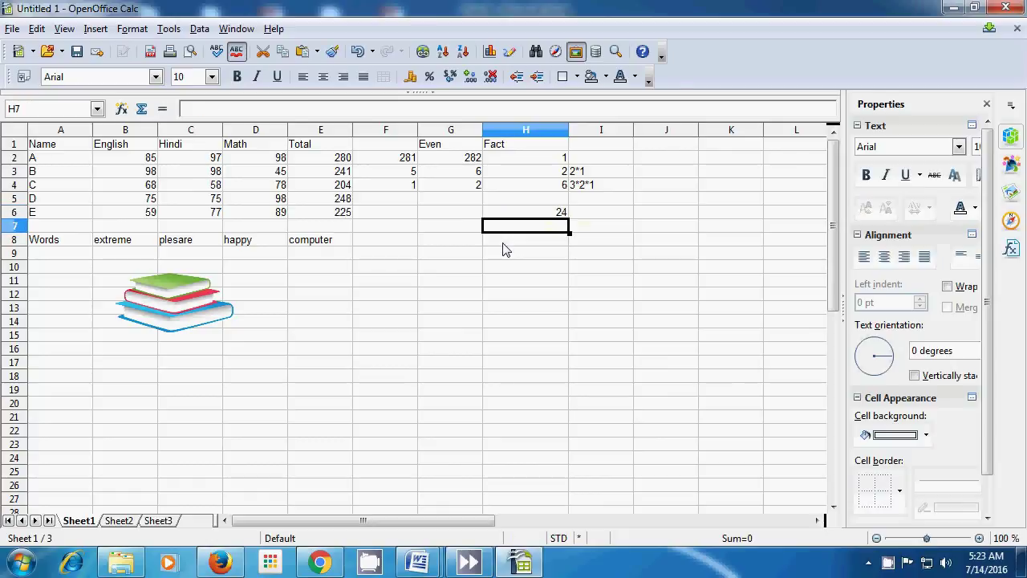
Write the multiplication 4*3*2*1 as text in cell I6, beside the factorial of 4
{"action": "left_click", "coordinate": [559, 218]}
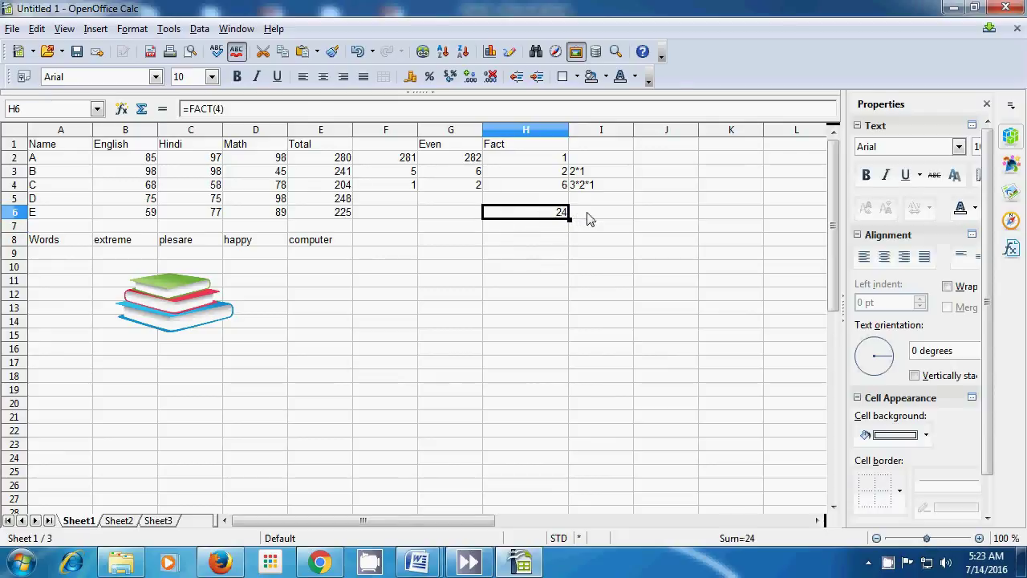
{"action": "left_click", "coordinate": [588, 219]}
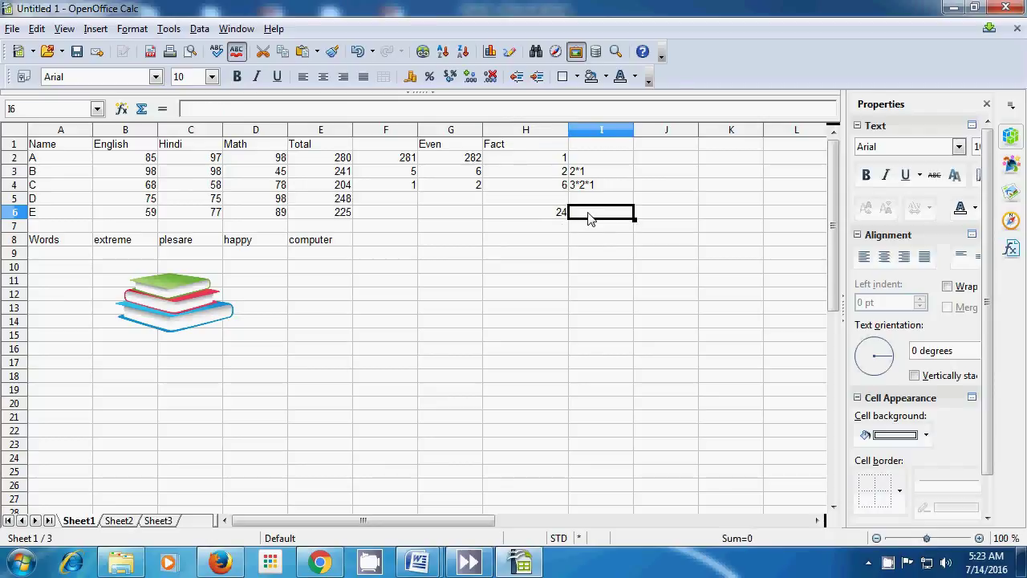
{"action": "type", "text": "4*"}
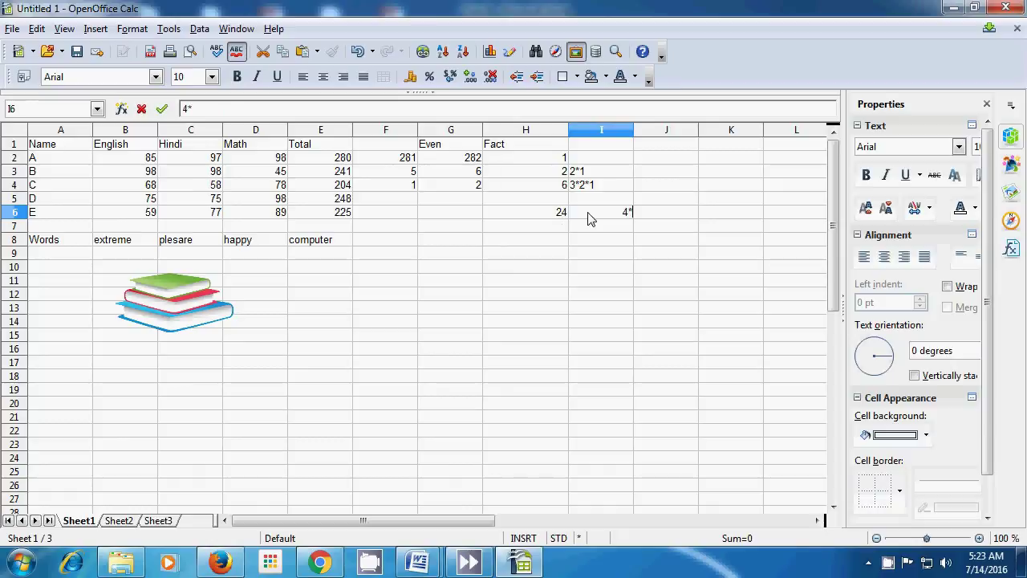
{"action": "type", "text": "3*2"}
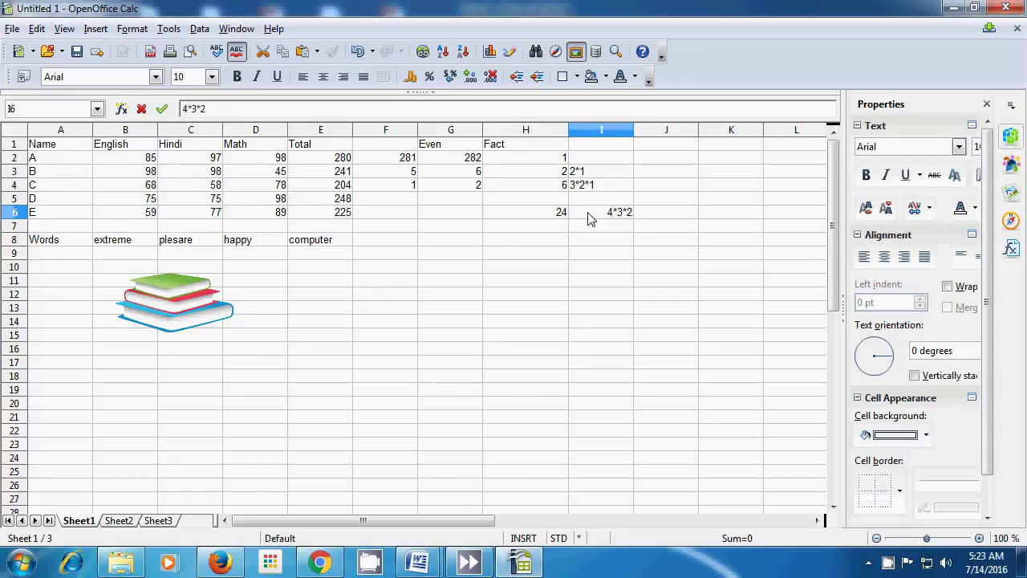
{"action": "type", "text": "*1"}
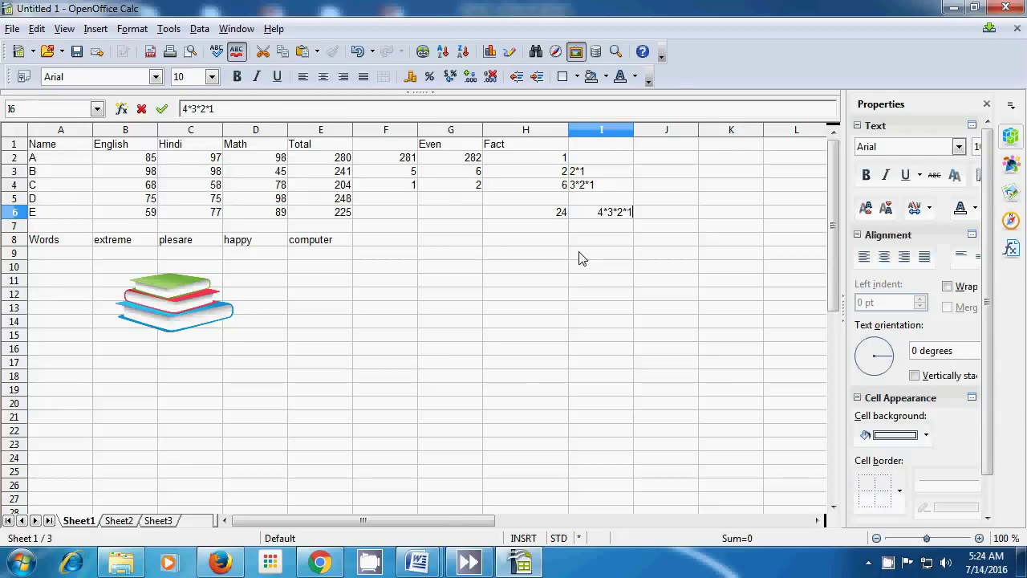
Enter the formula =fact(5) in cell H7 to calculate the factorial of 5
{"action": "key", "text": "Return"}
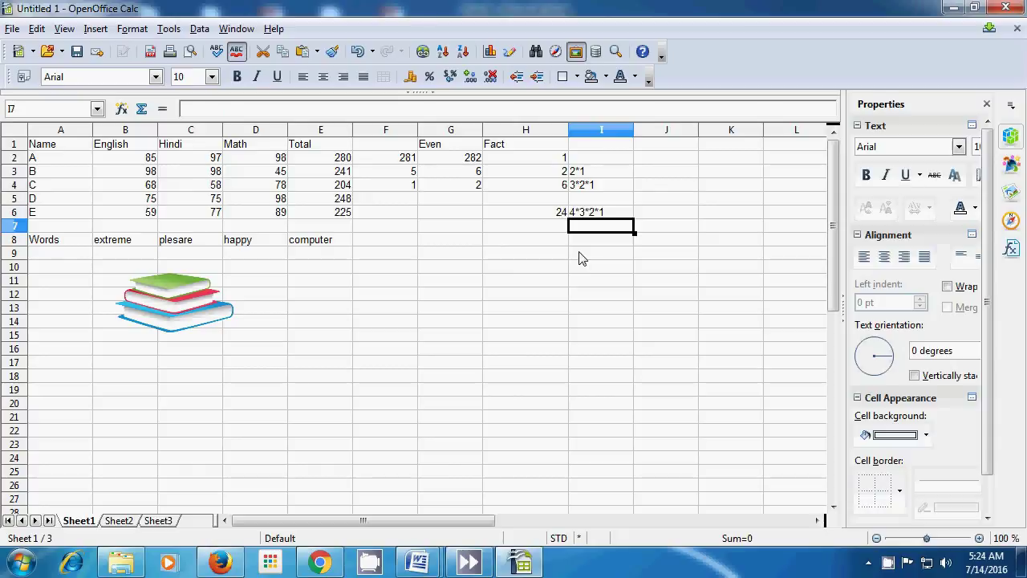
{"action": "left_click", "coordinate": [519, 229]}
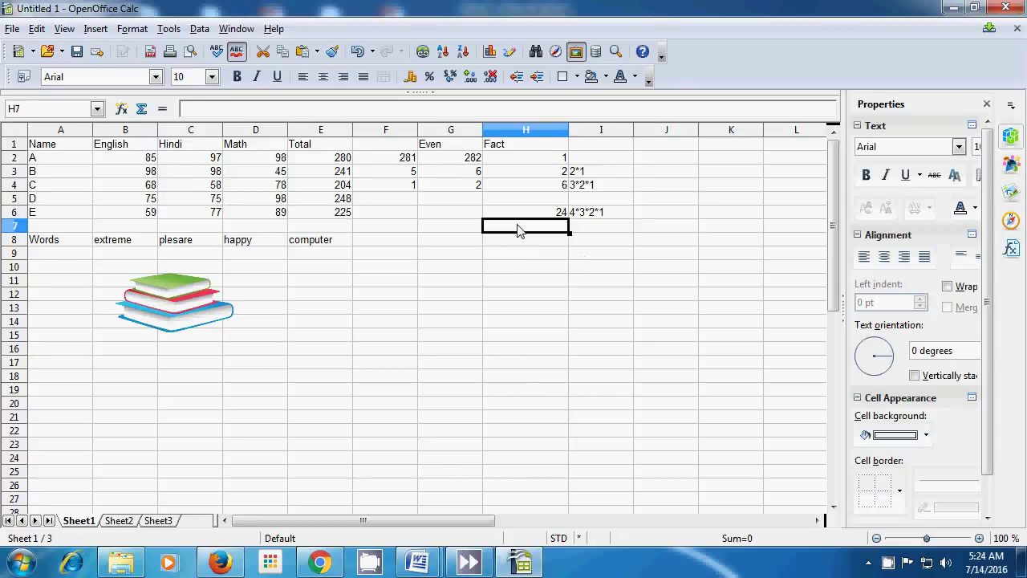
{"action": "type", "text": "("}
{"action": "key", "text": "BackSpace"}
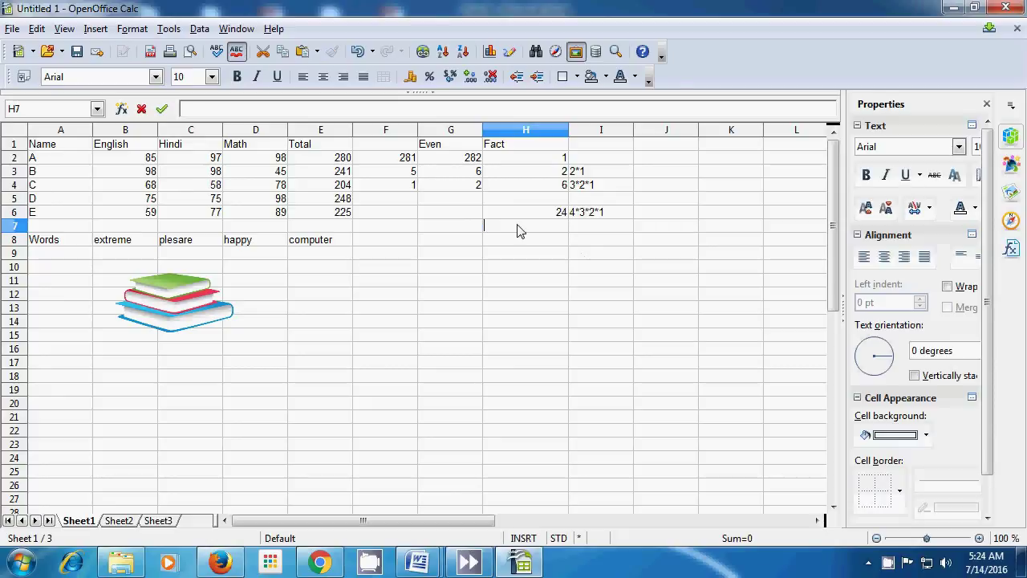
{"action": "type", "text": "=fact"}
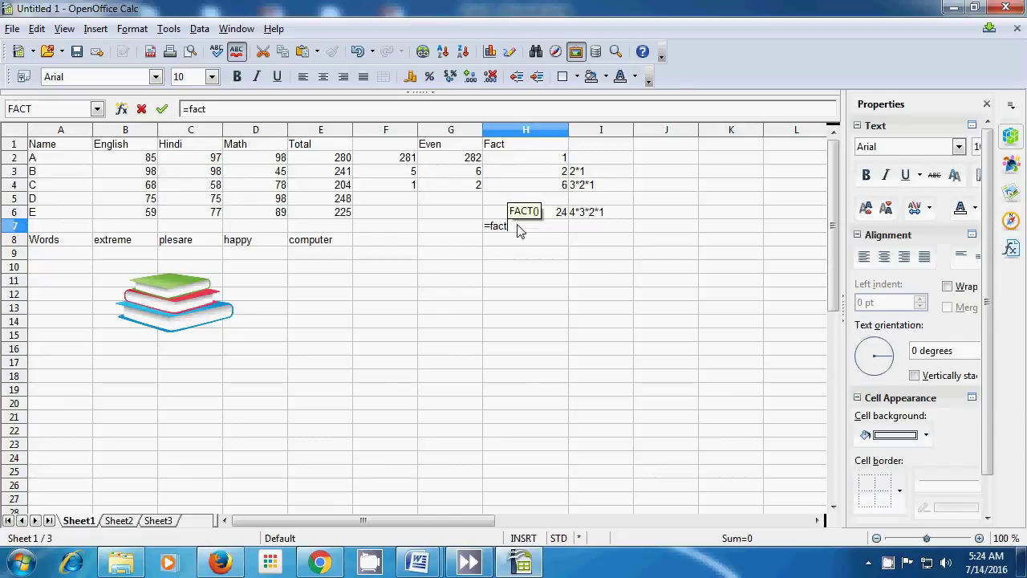
{"action": "type", "text": "("}
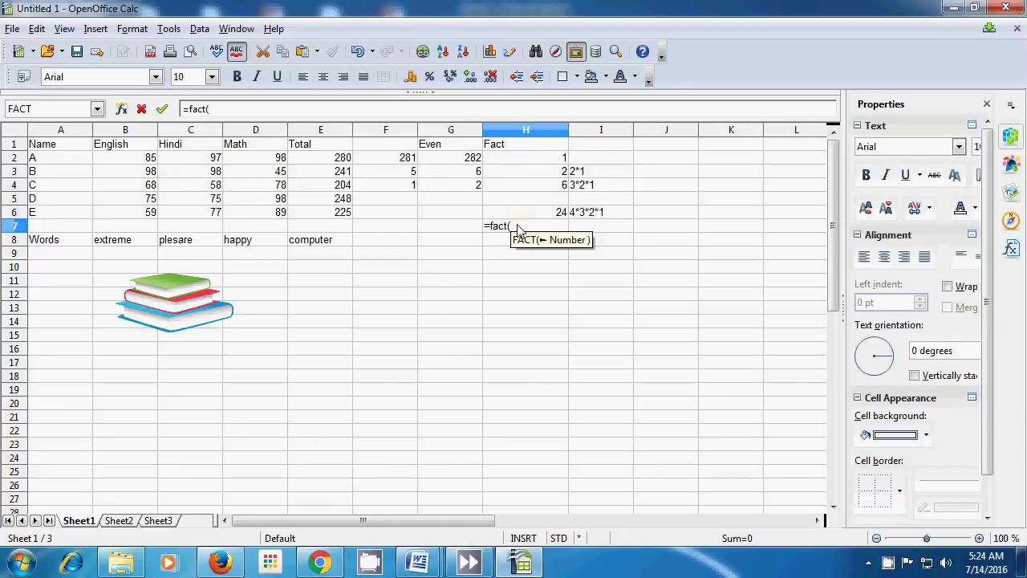
{"action": "type", "text": "5"}
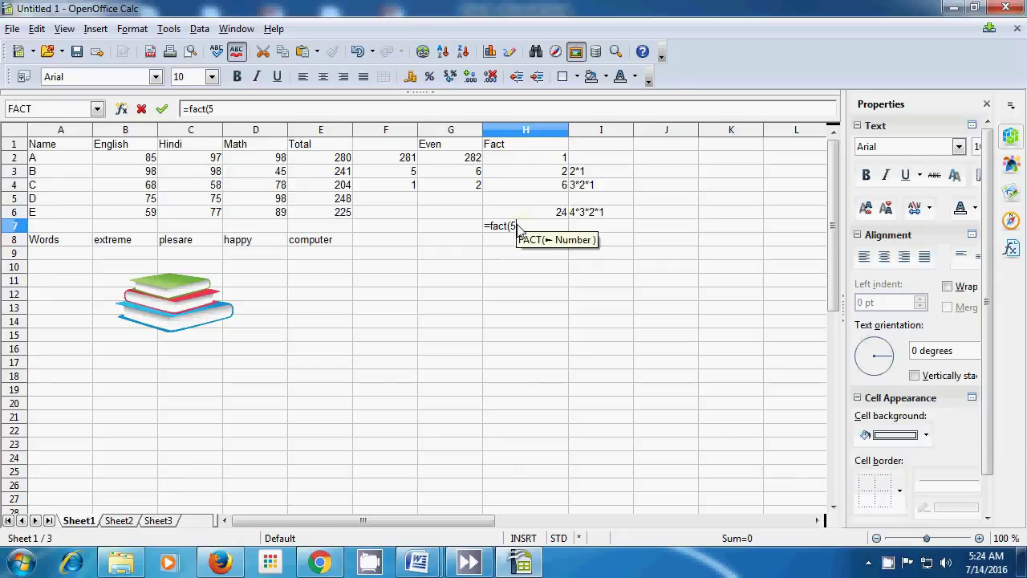
{"action": "type", "text": ")"}
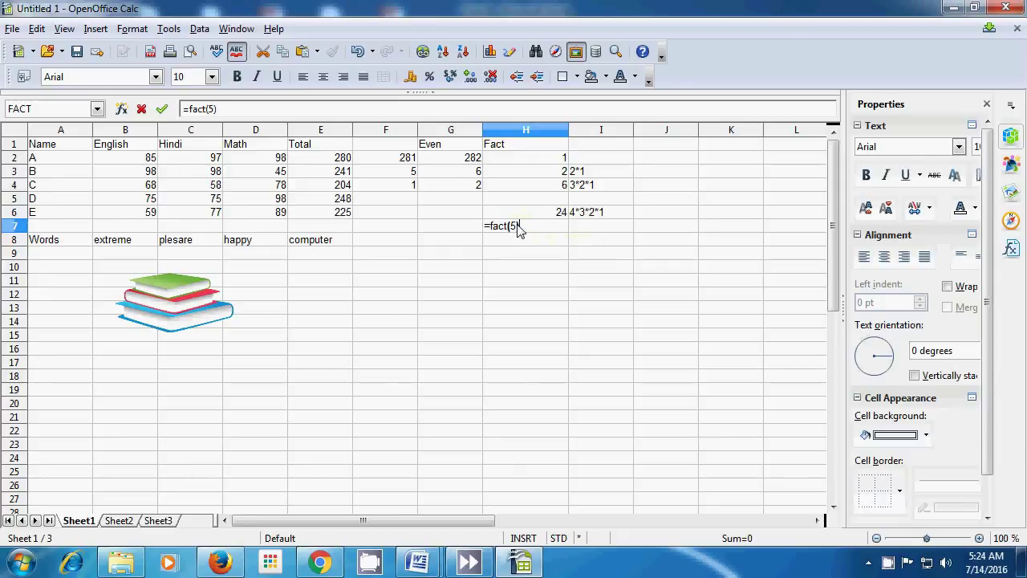
{"action": "key", "text": "Return"}
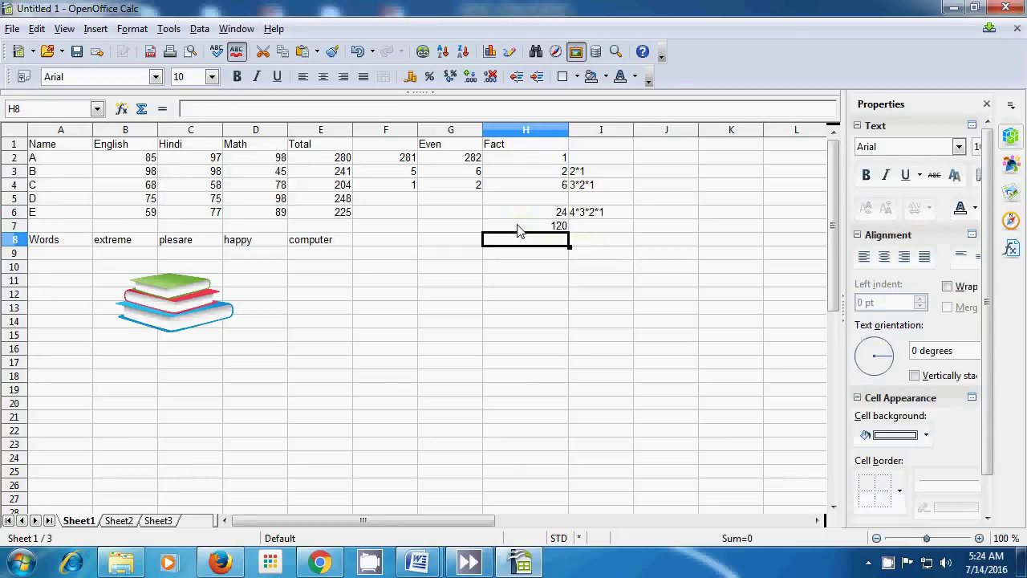
Write the multiplication 5*4*3*2*1 as text in cell I7, beside the factorial of 5
{"action": "left_click", "coordinate": [590, 230]}
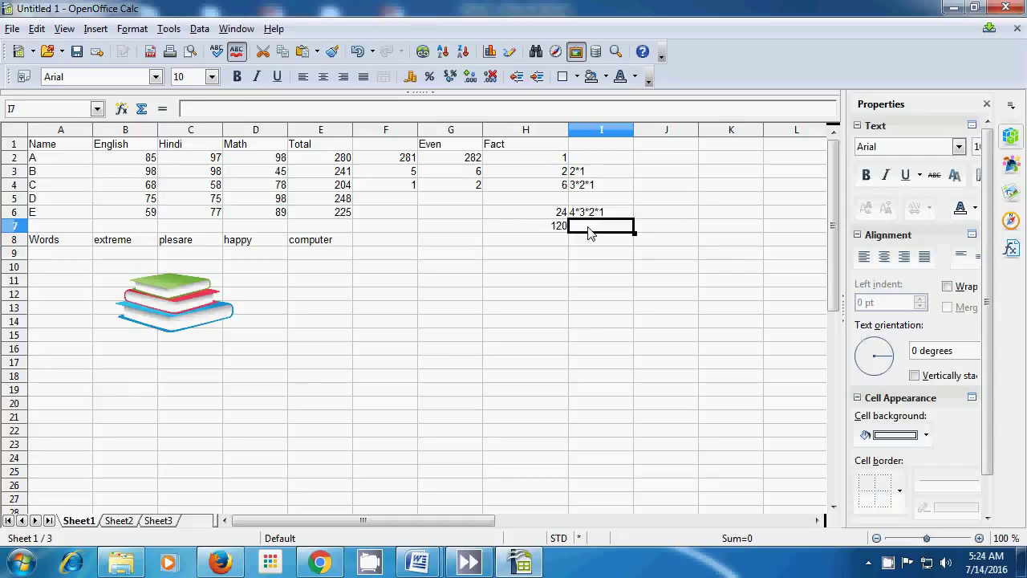
{"action": "type", "text": "="}
{"action": "key", "text": "BackSpace"}
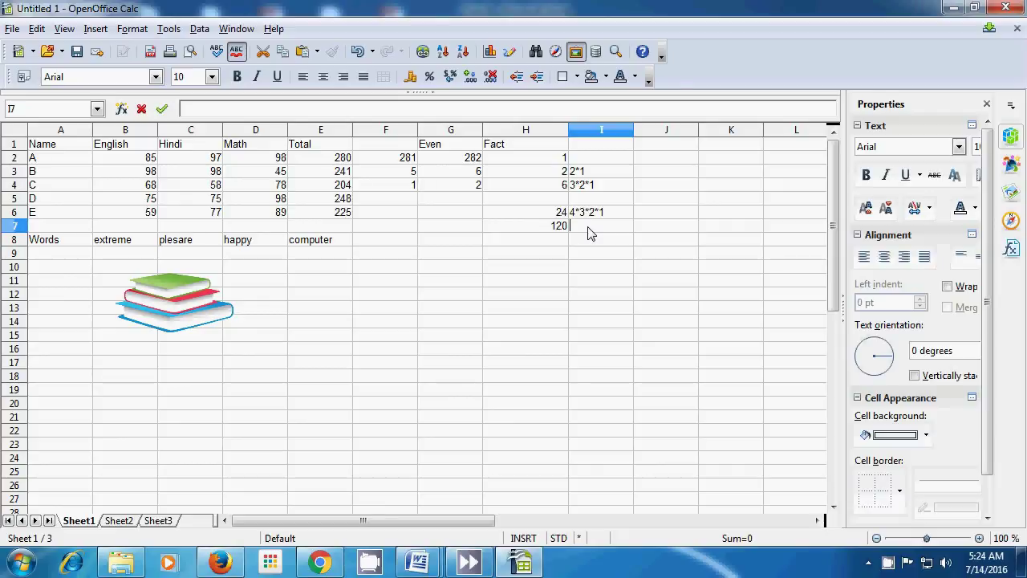
{"action": "type", "text": "5*4*3*2"}
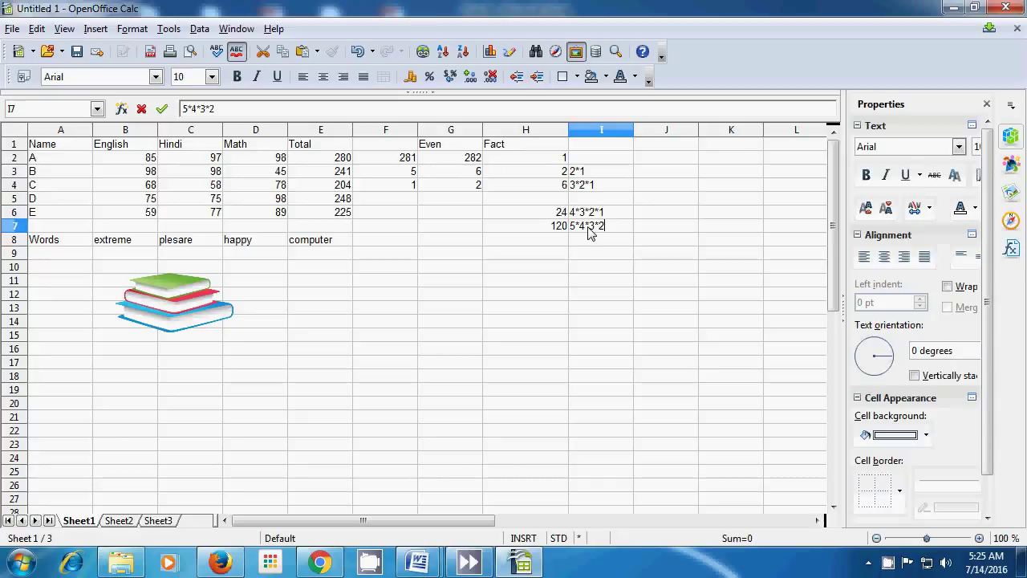
{"action": "type", "text": "*1"}
Enter the formula =fact(6) in cell H8 to calculate the factorial of 6
{"action": "left_click", "coordinate": [538, 250]}
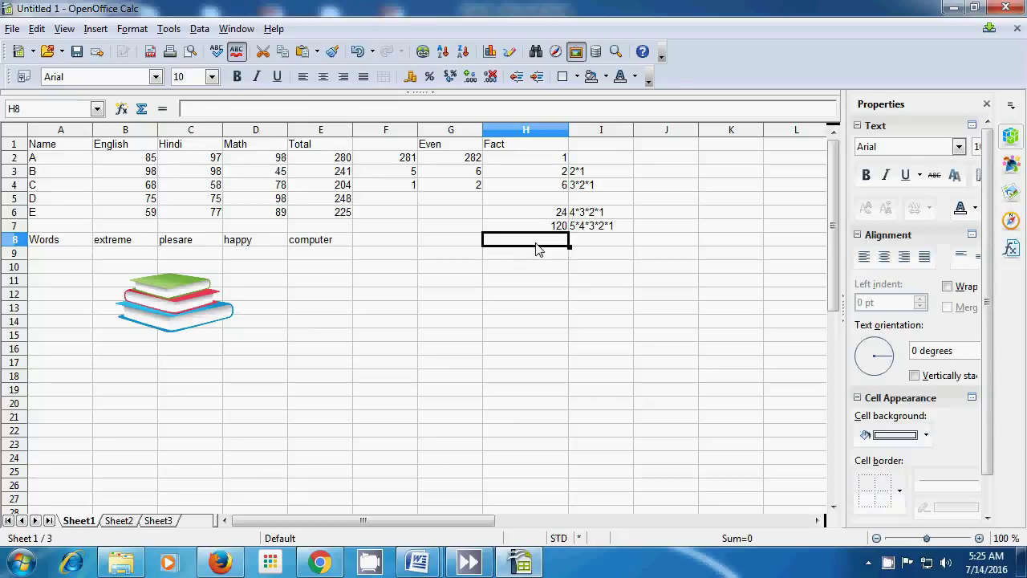
{"action": "type", "text": "="}
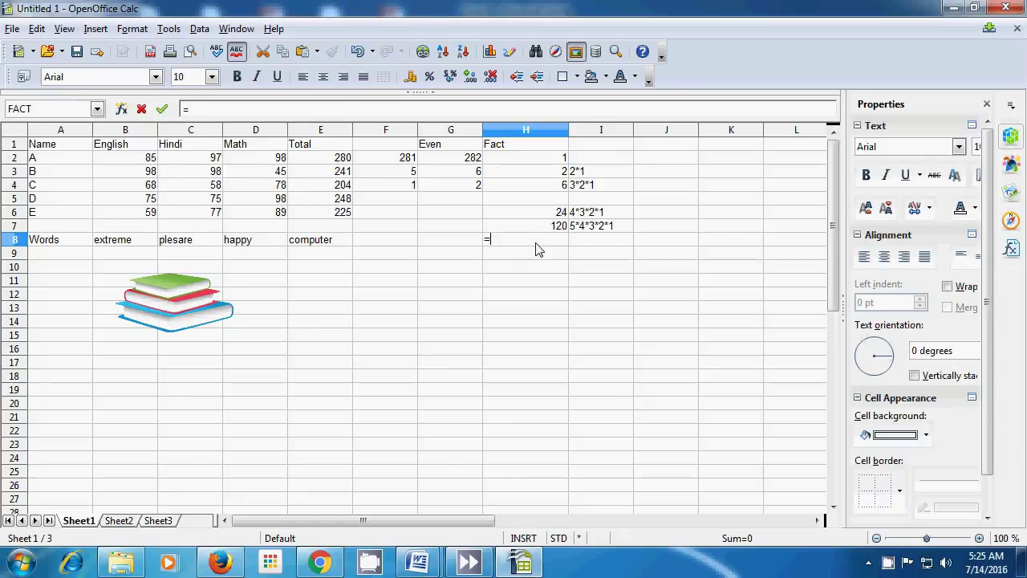
{"action": "type", "text": "fact"}
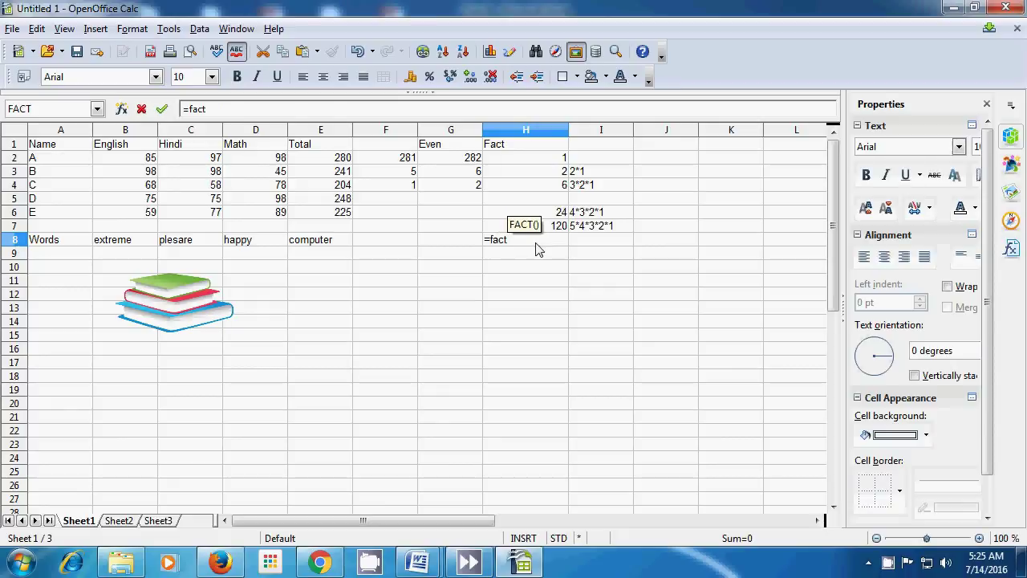
{"action": "type", "text": "(6)"}
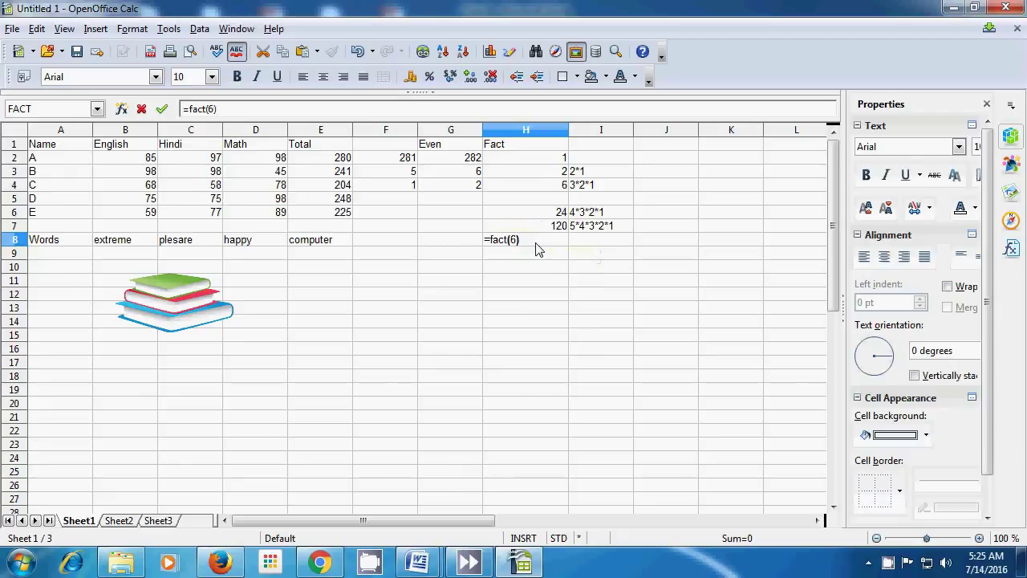
{"action": "key", "text": "Return"}
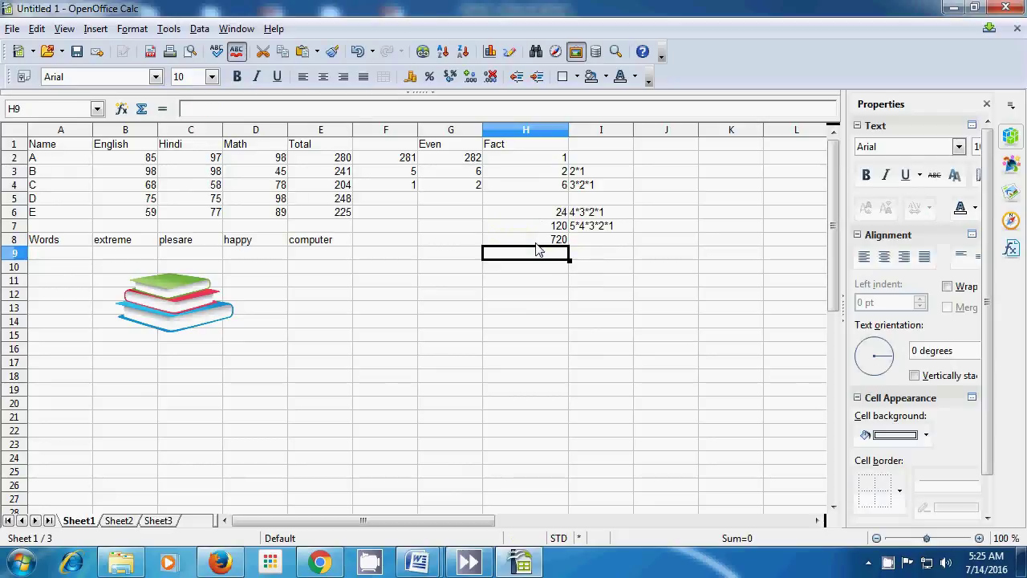
Write the multiplication 6*5*4*3*2*1 as text in cell I8, beside the factorial of 6
{"action": "left_click", "coordinate": [586, 243]}
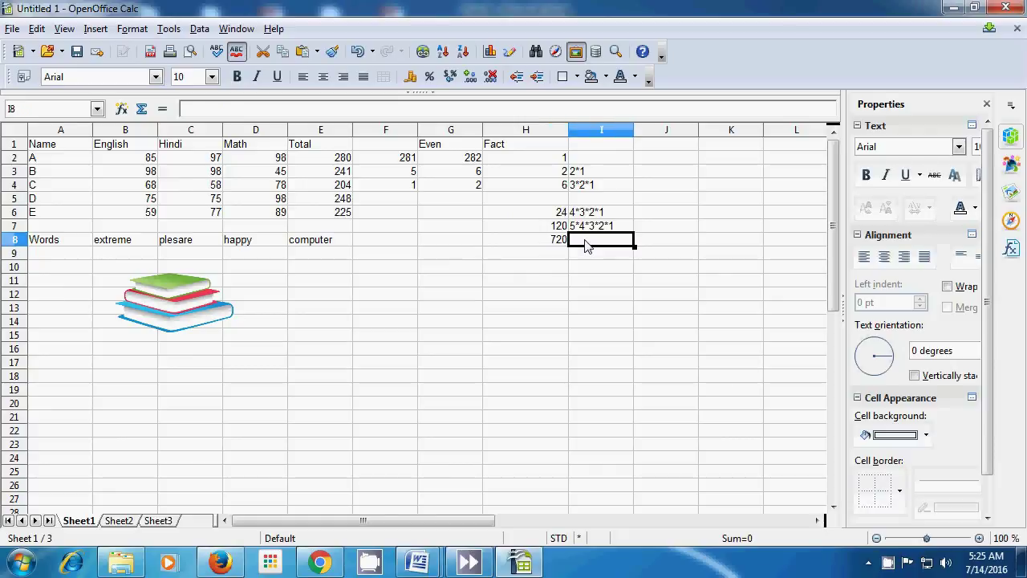
{"action": "type", "text": "6*"}
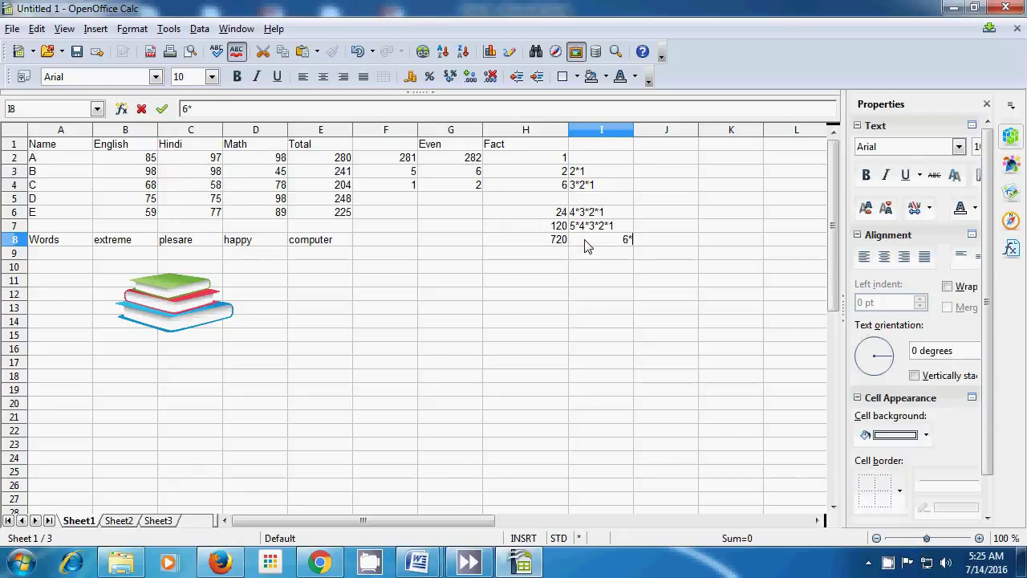
{"action": "type", "text": "5*4*3"}
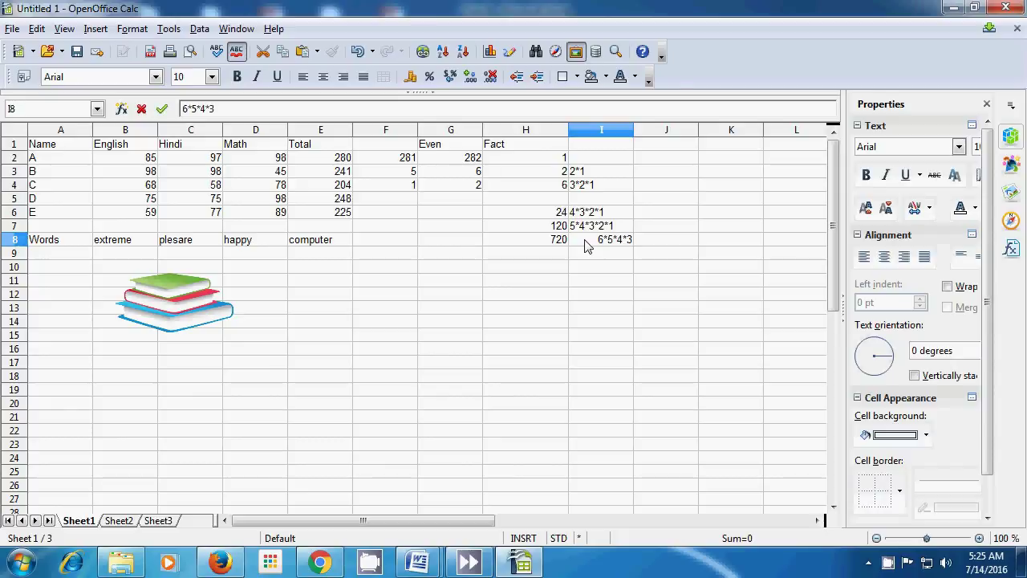
{"action": "type", "text": "*2*"}
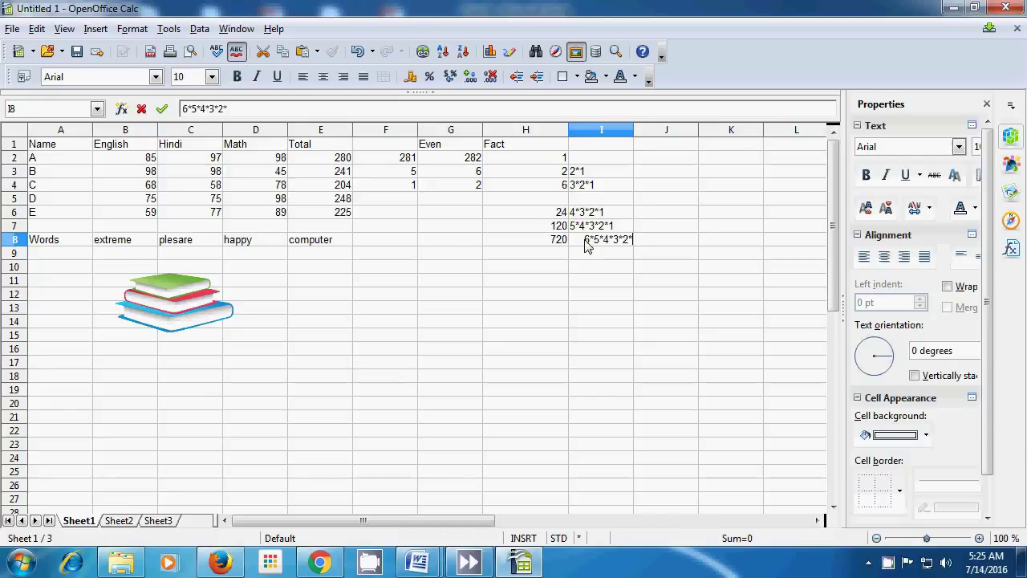
{"action": "type", "text": "1"}
{"action": "left_click", "coordinate": [587, 282]}
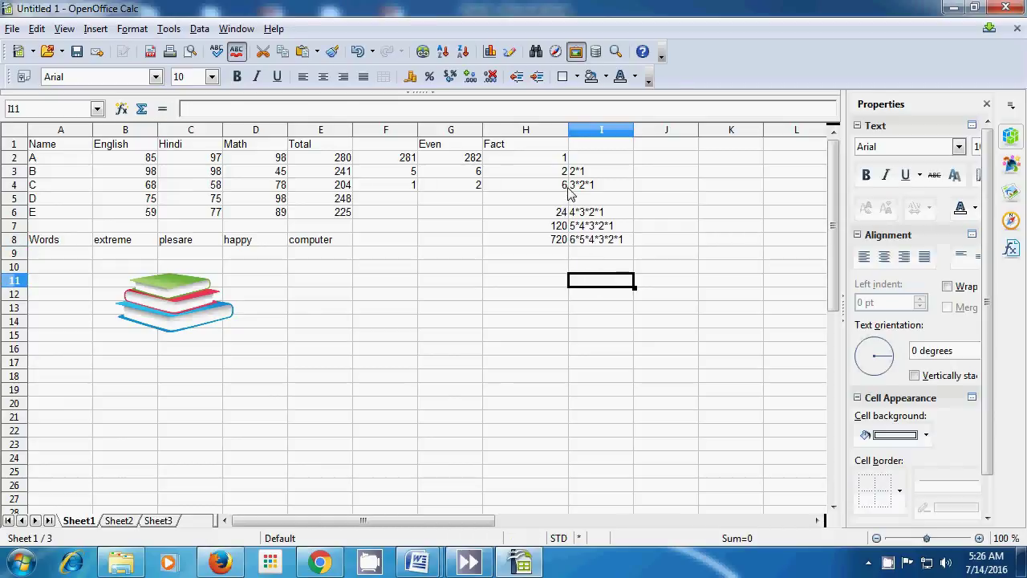
Calculate the written-out products of 2 and 3 with the formulas =2*1 in cell J3 and =3*2*1 in cell J4
{"action": "left_click", "coordinate": [662, 177]}
{"action": "type", "text": "="}
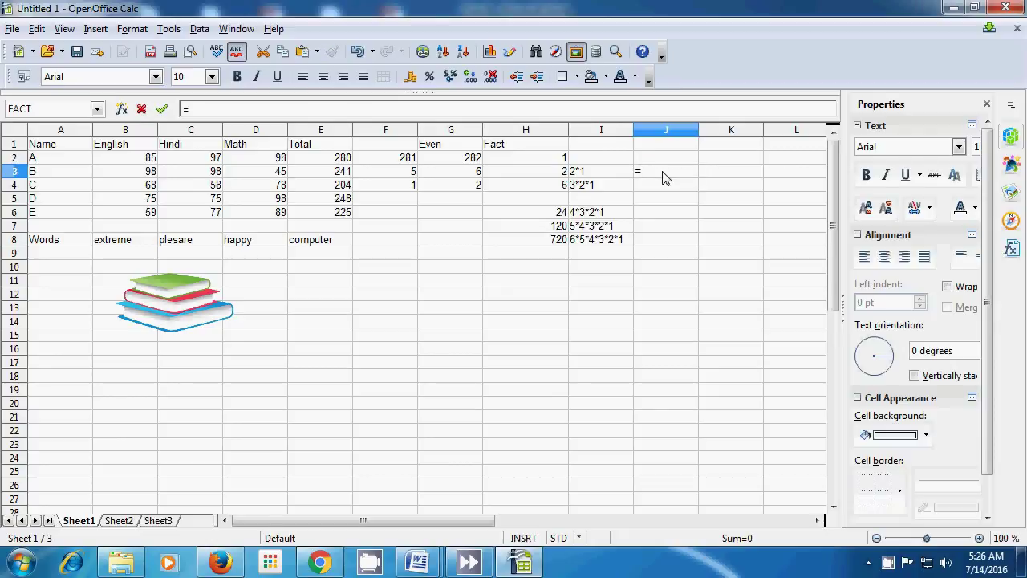
{"action": "type", "text": "2*1"}
{"action": "key", "text": "Return"}
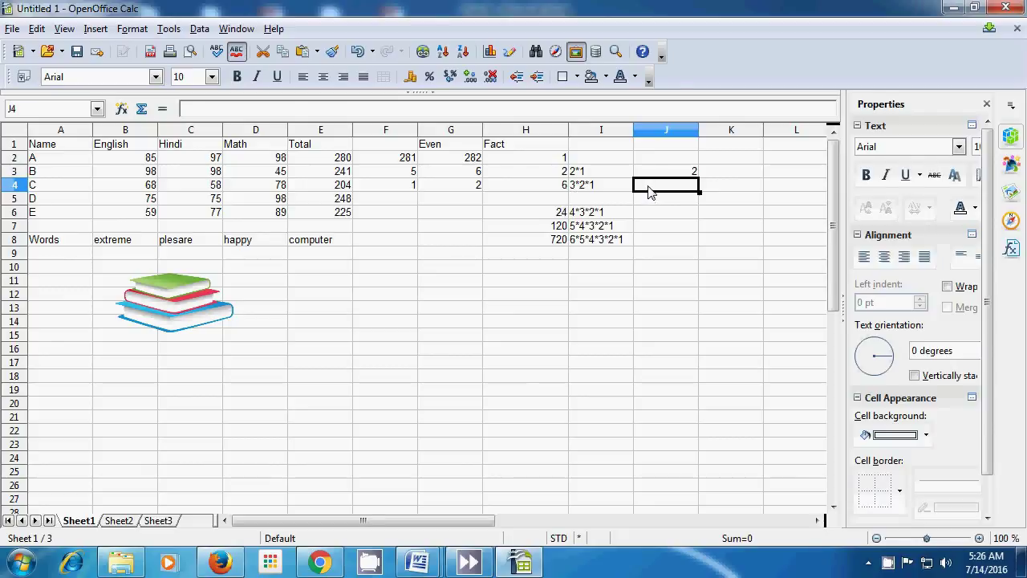
{"action": "type", "text": "="}
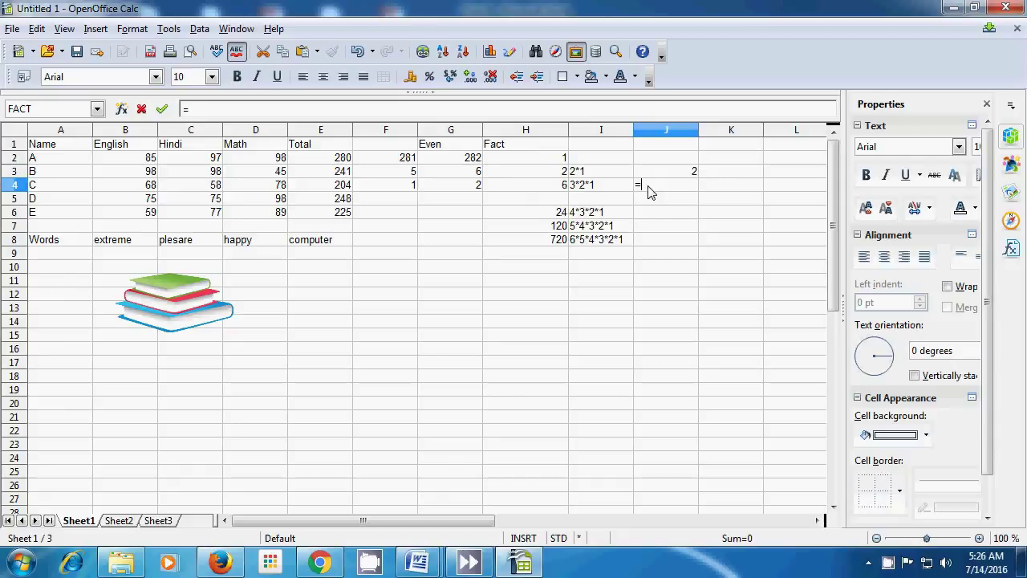
{"action": "type", "text": "3*2*1"}
{"action": "key", "text": "Return"}
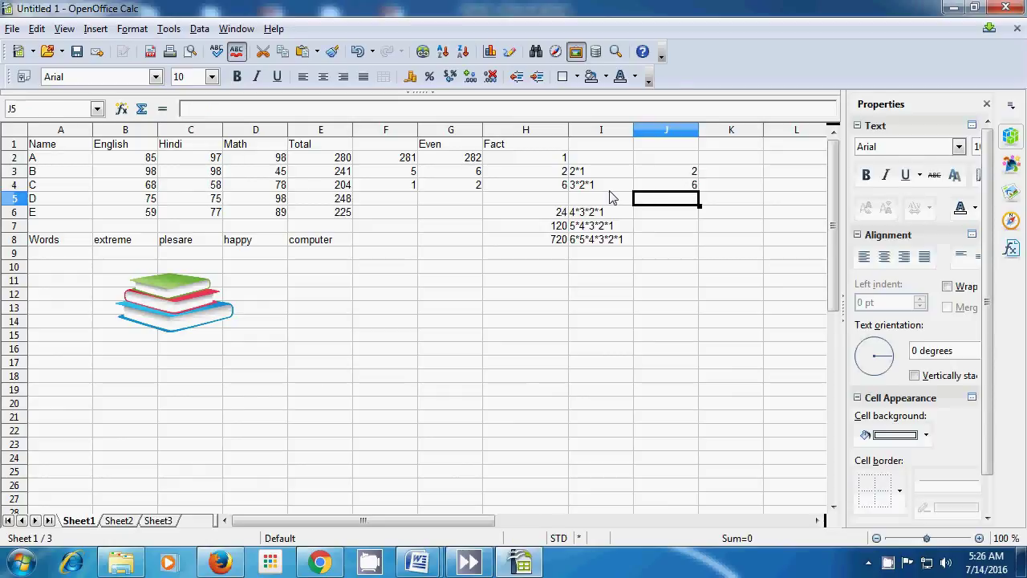
Enter the formula =4*3*2*1 in cell J6 and compare it with the FACT formula in cell H6
{"action": "left_click", "coordinate": [652, 218]}
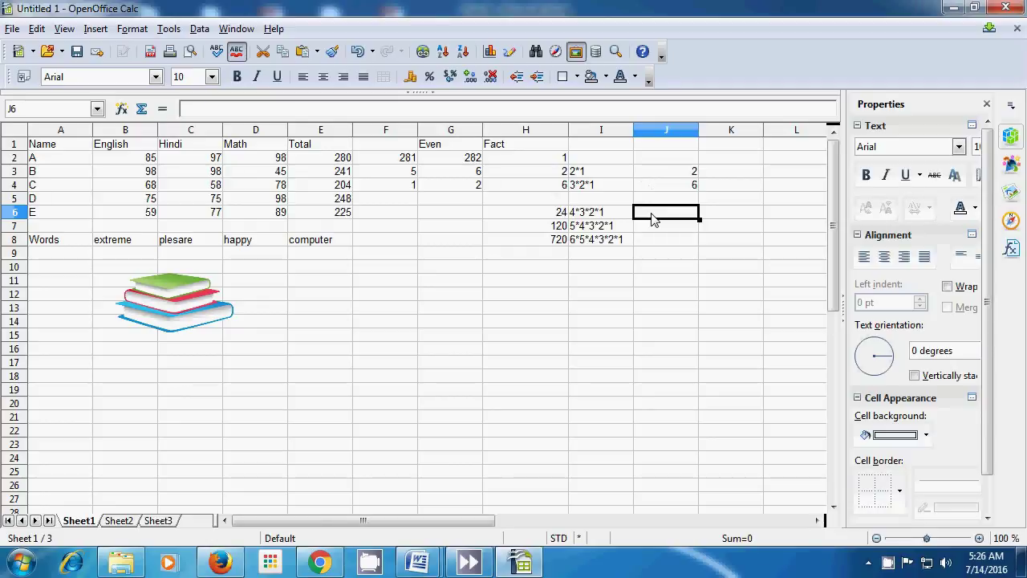
{"action": "type", "text": "="}
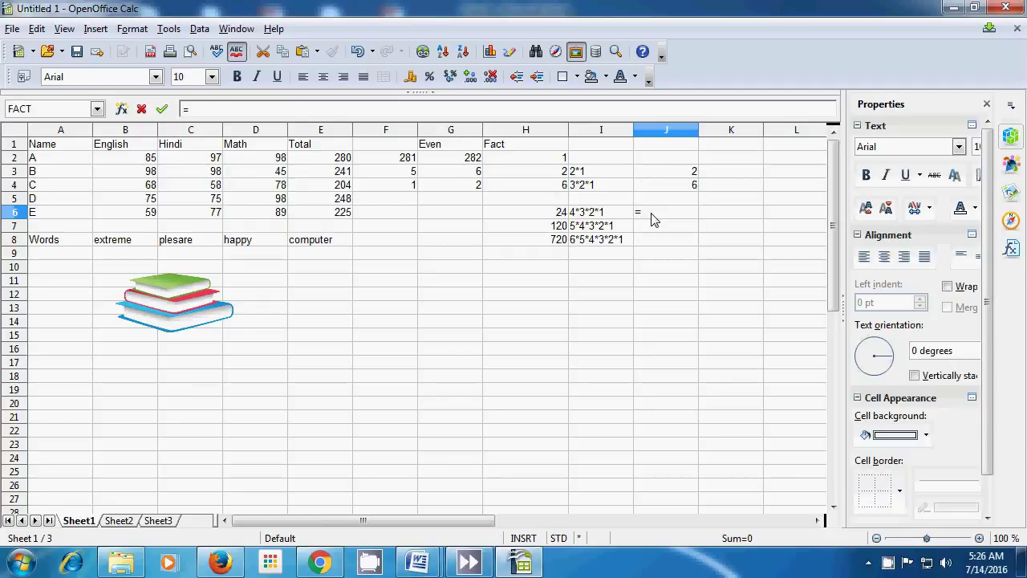
{"action": "type", "text": "4*3*2*1"}
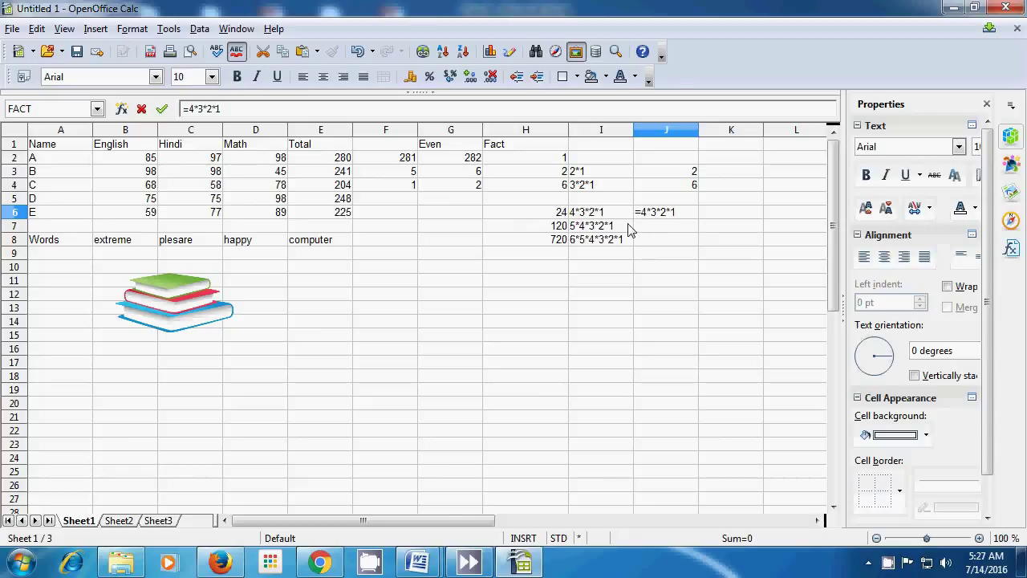
{"action": "key", "text": "Return"}
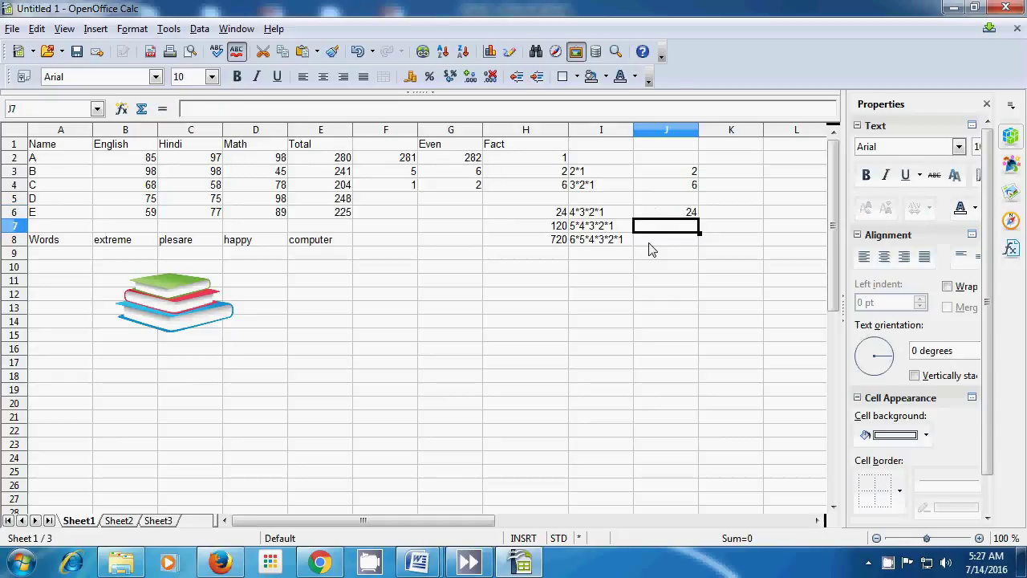
{"action": "left_click", "coordinate": [673, 212]}
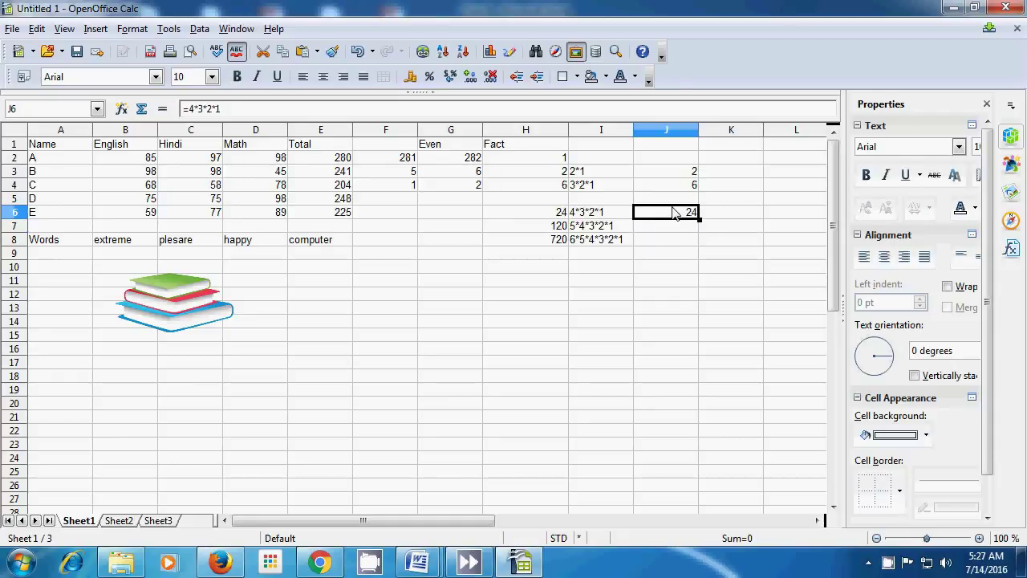
{"action": "left_click", "coordinate": [552, 213]}
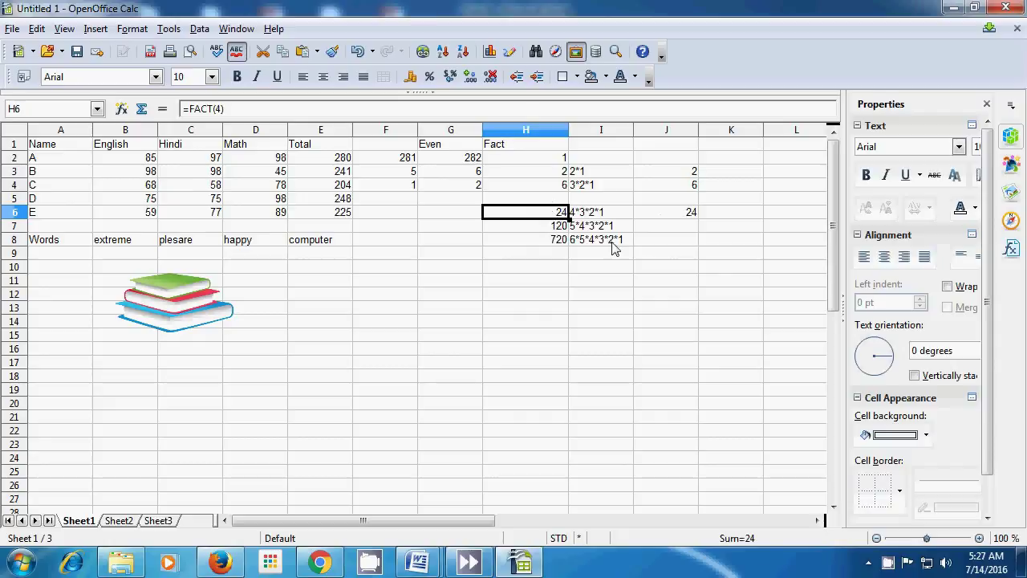
Enter the formula =5*4*3*2*1 in cell J7 and compare it with the FACT formula in cell H7
{"action": "left_click", "coordinate": [657, 233]}
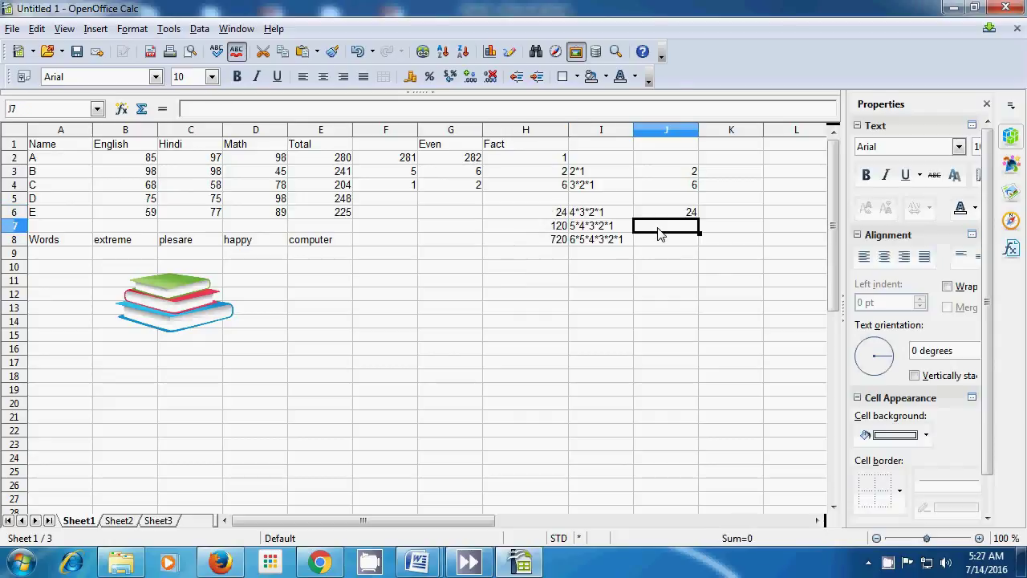
{"action": "type", "text": "="}
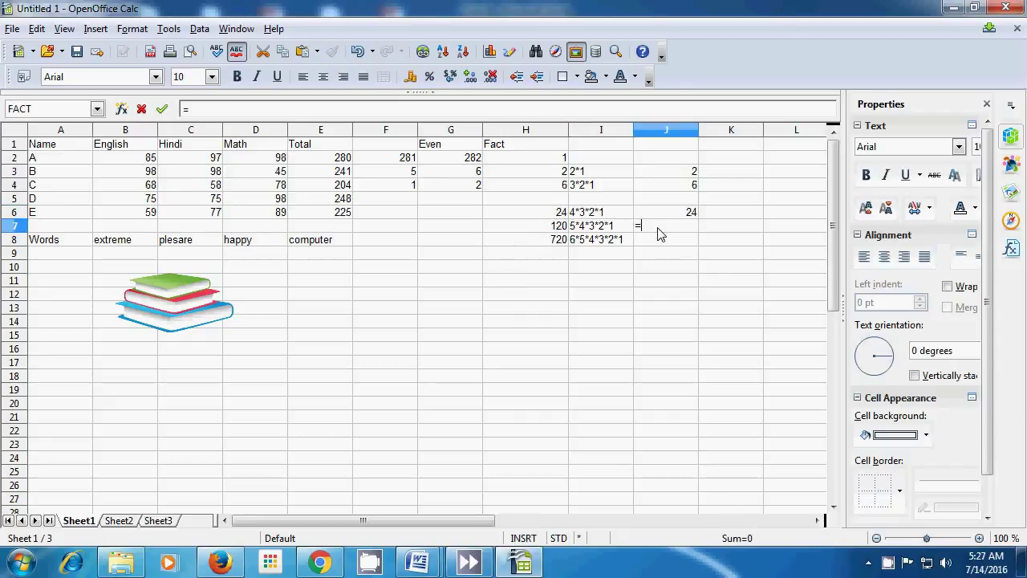
{"action": "type", "text": "5*4"}
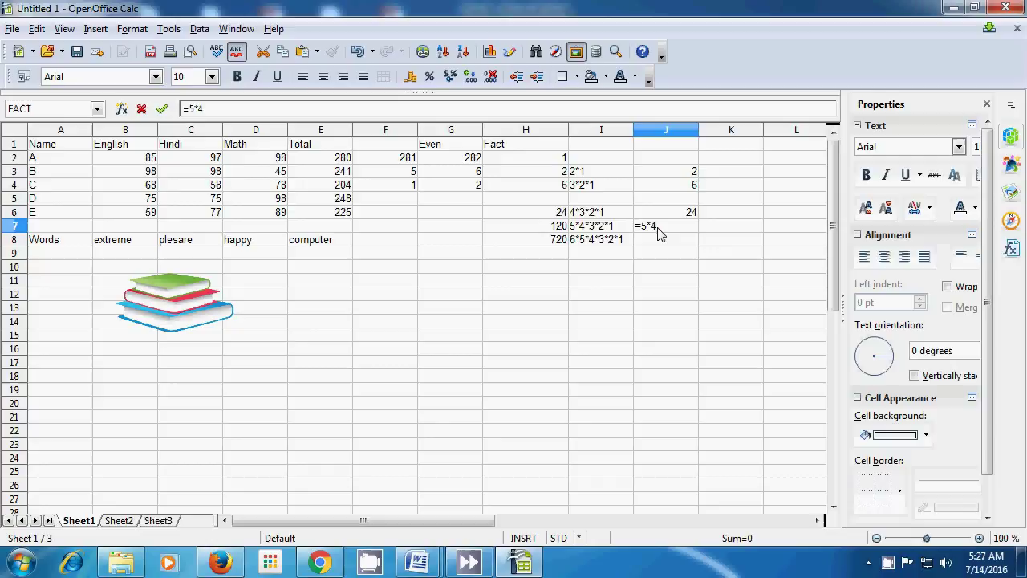
{"action": "type", "text": "*3"}
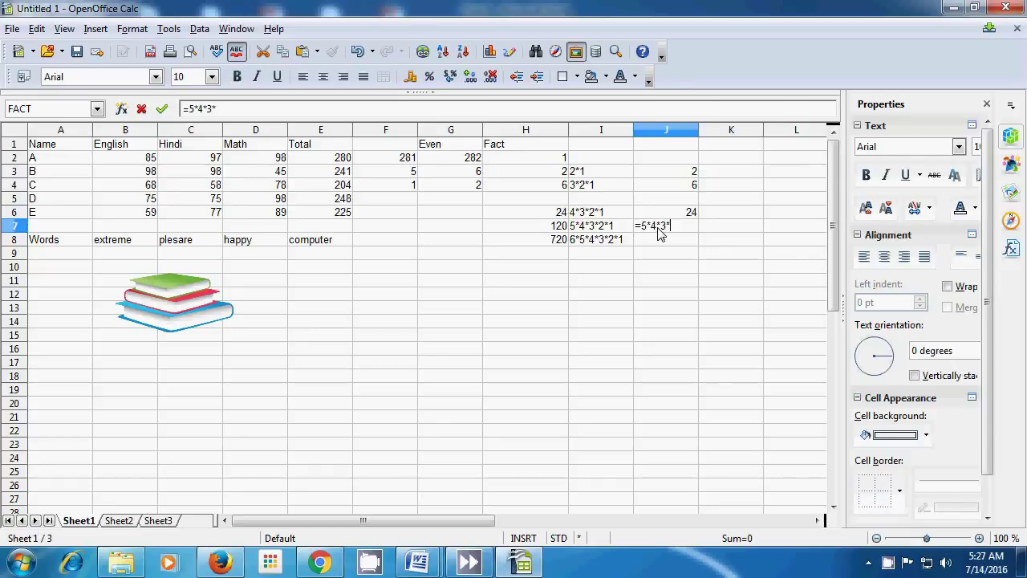
{"action": "type", "text": "*2*1"}
{"action": "key", "text": "Return"}
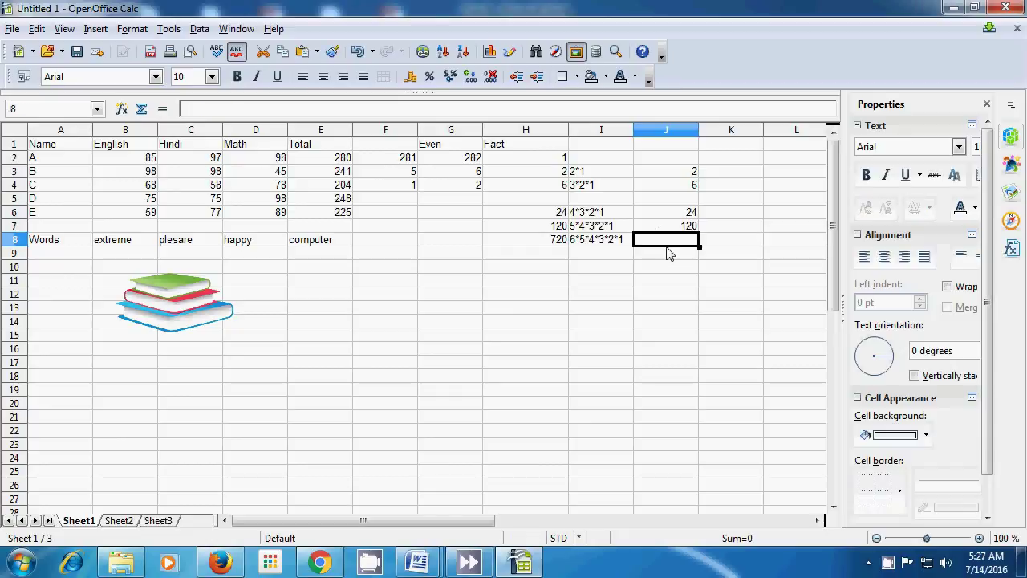
{"action": "left_click", "coordinate": [671, 230]}
{"action": "left_click", "coordinate": [559, 228]}
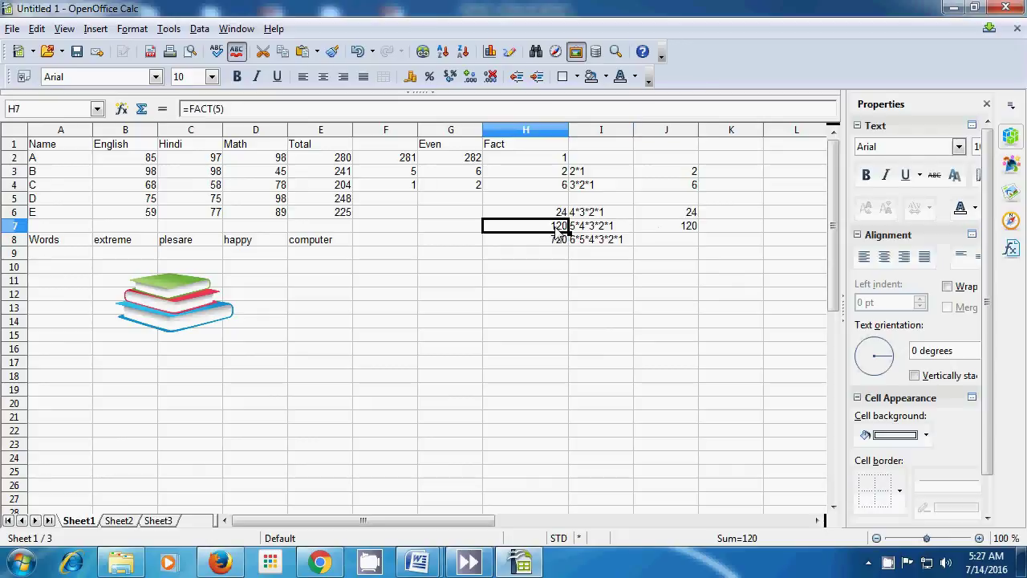
Enter the formula =6*5*4*3*2*1 in cell J8 and compare it with the FACT formula in cell H8
{"action": "left_click", "coordinate": [663, 244]}
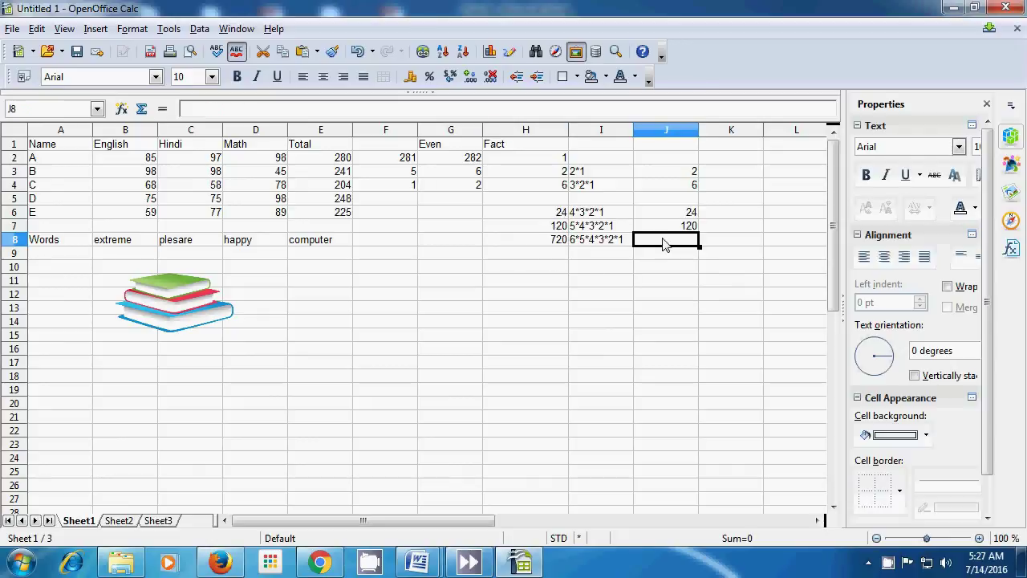
{"action": "type", "text": "="}
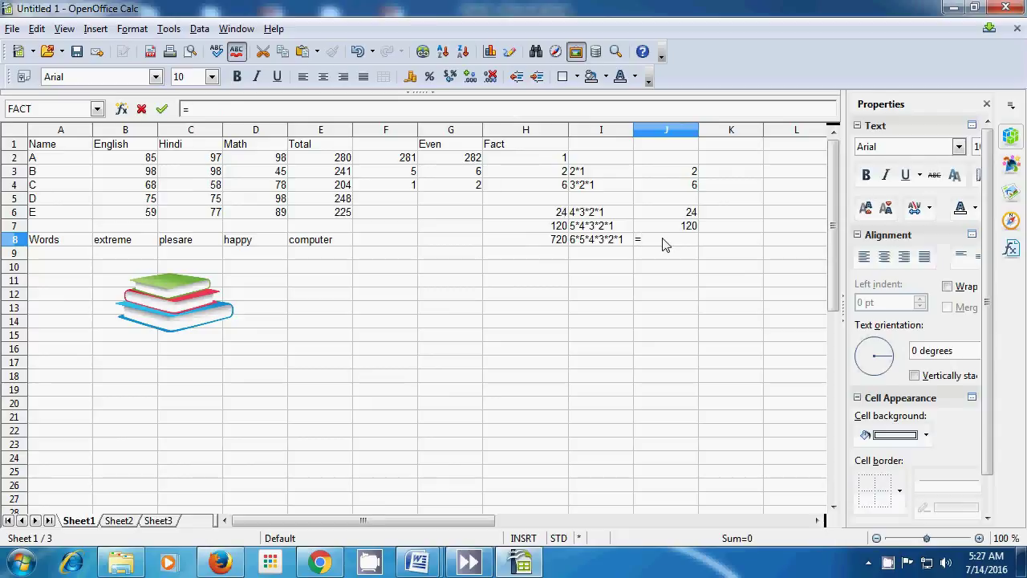
{"action": "type", "text": "6*5*4*3"}
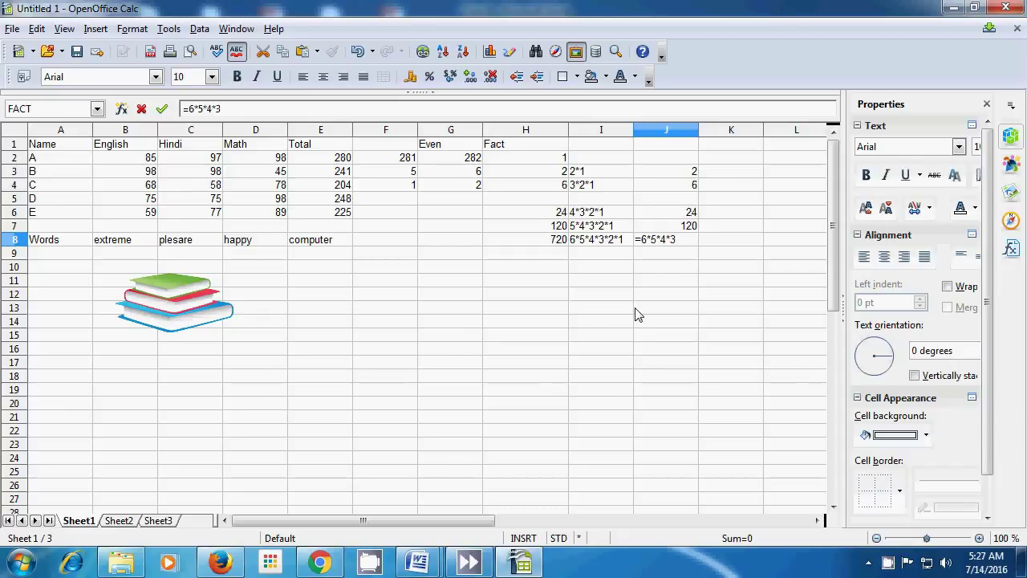
{"action": "type", "text": "*2*1"}
{"action": "key", "text": "Return"}
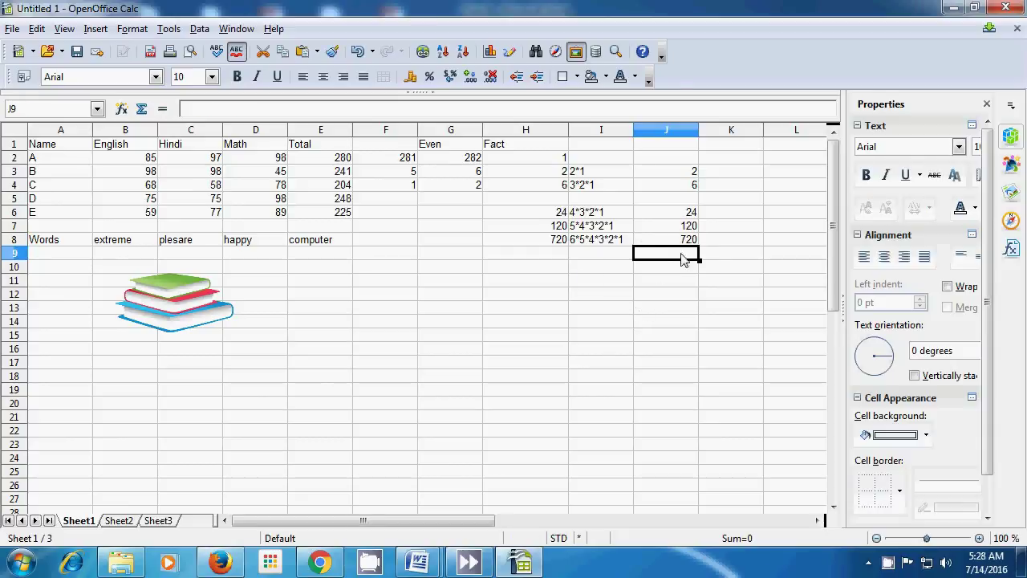
{"action": "left_click", "coordinate": [683, 242]}
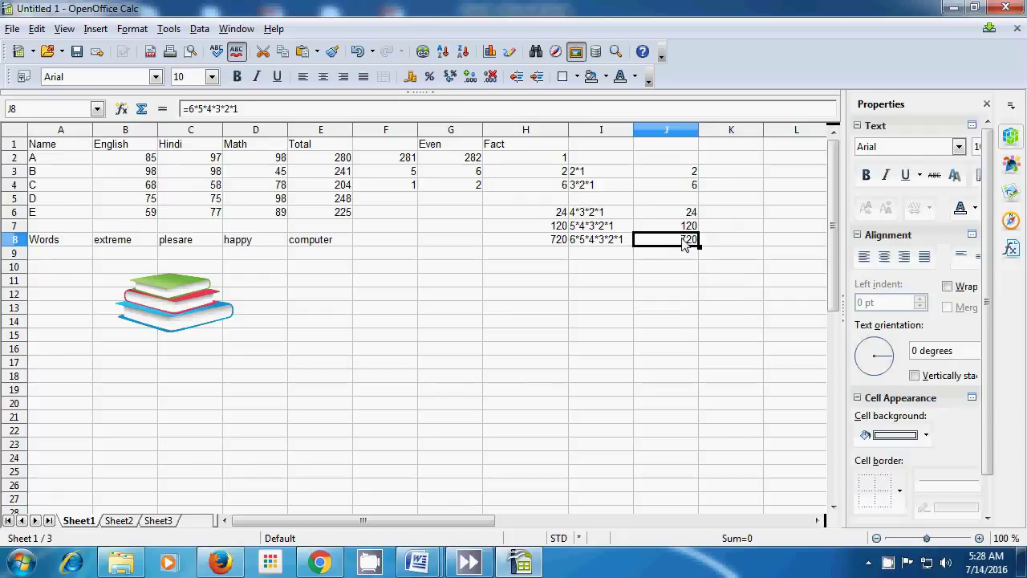
{"action": "left_click", "coordinate": [540, 241]}
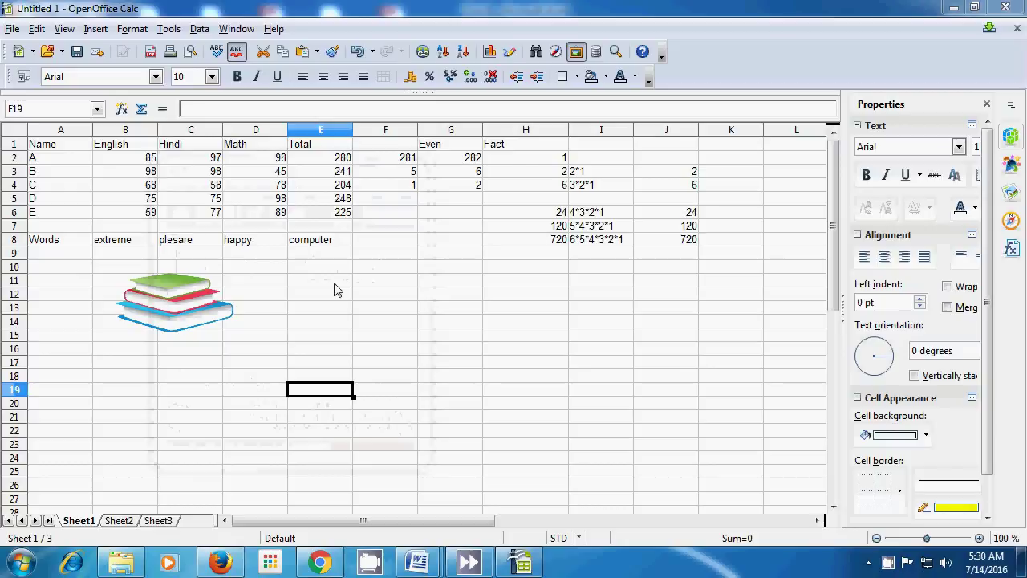
Enter the heading "mod" in cell E11, below the word list
{"action": "left_click", "coordinate": [326, 285]}
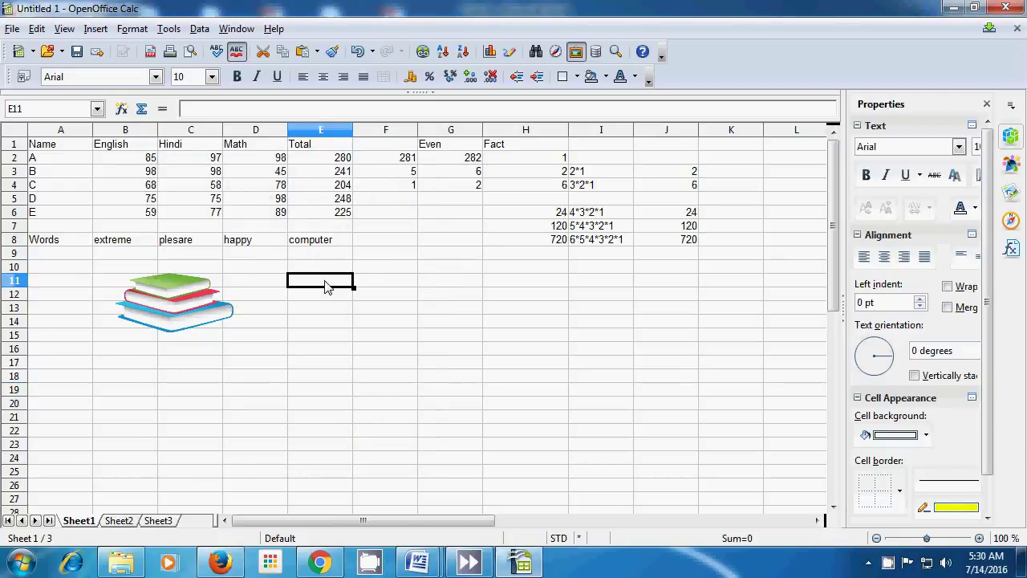
{"action": "type", "text": "mod"}
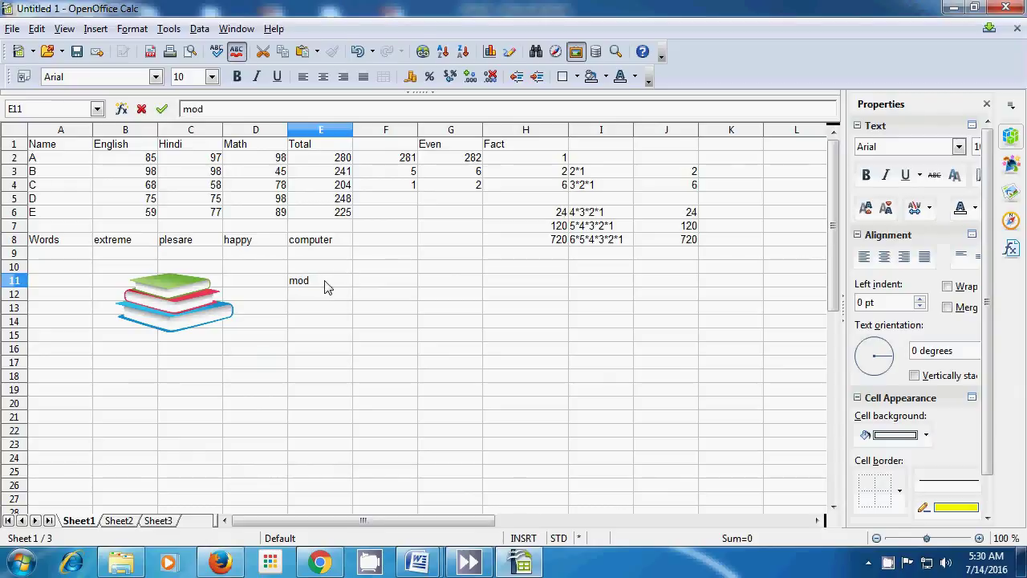
{"action": "key", "text": "Return"}
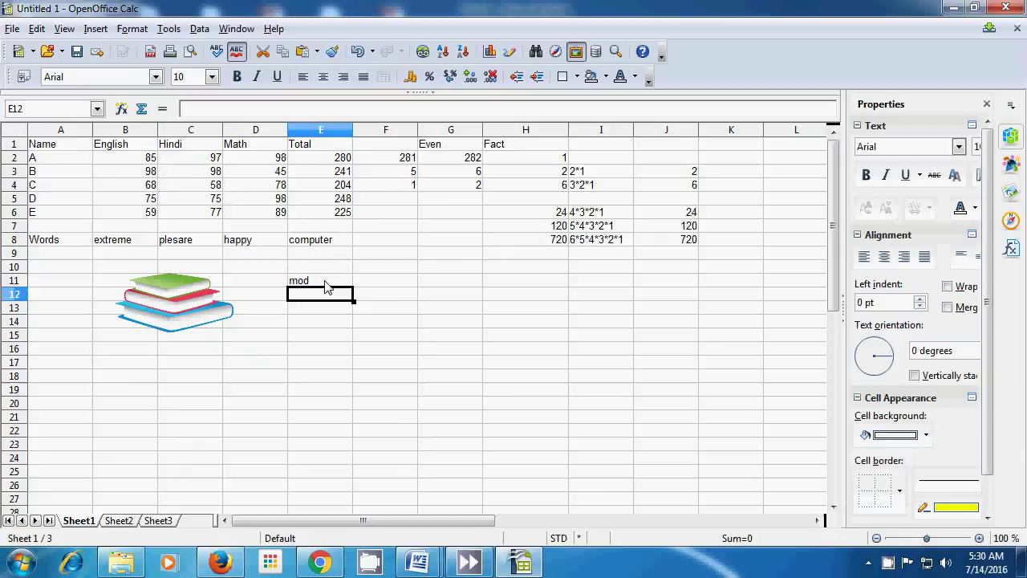
Calculate the remainder of 8 divided by 4 with the formula =mod(8;4) in cell E12
{"action": "type", "text": "="}
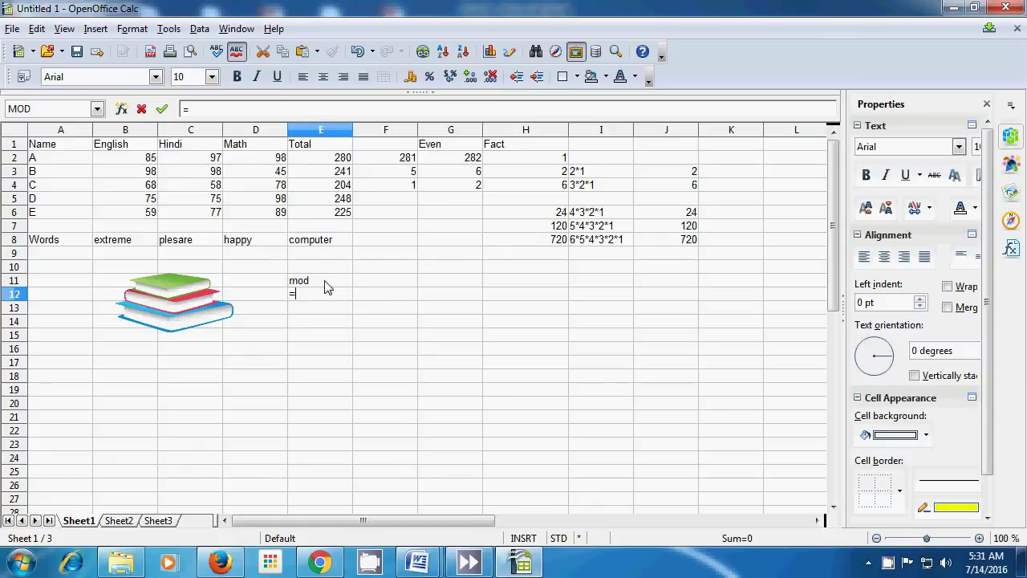
{"action": "type", "text": "mod"}
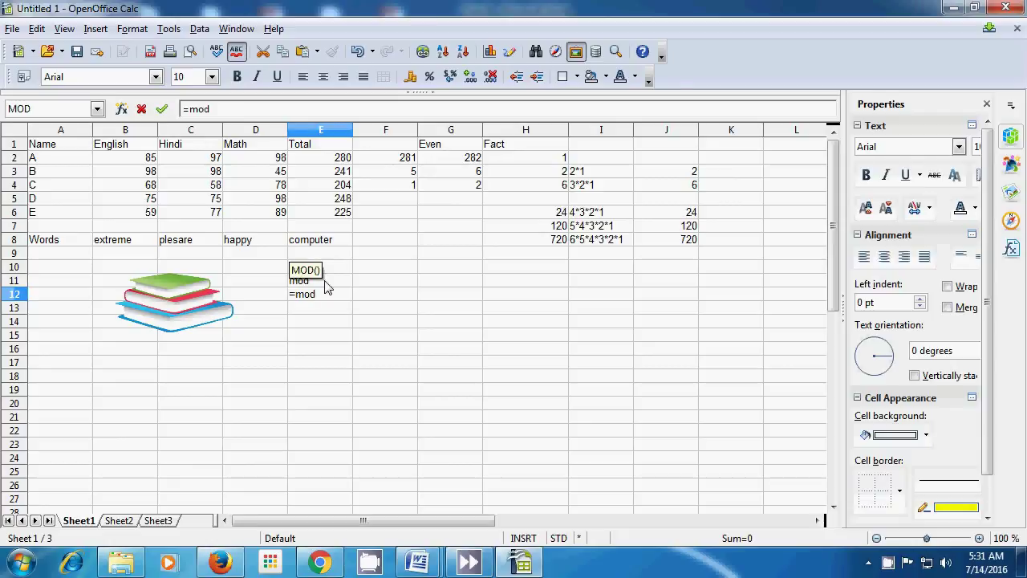
{"action": "type", "text": "("}
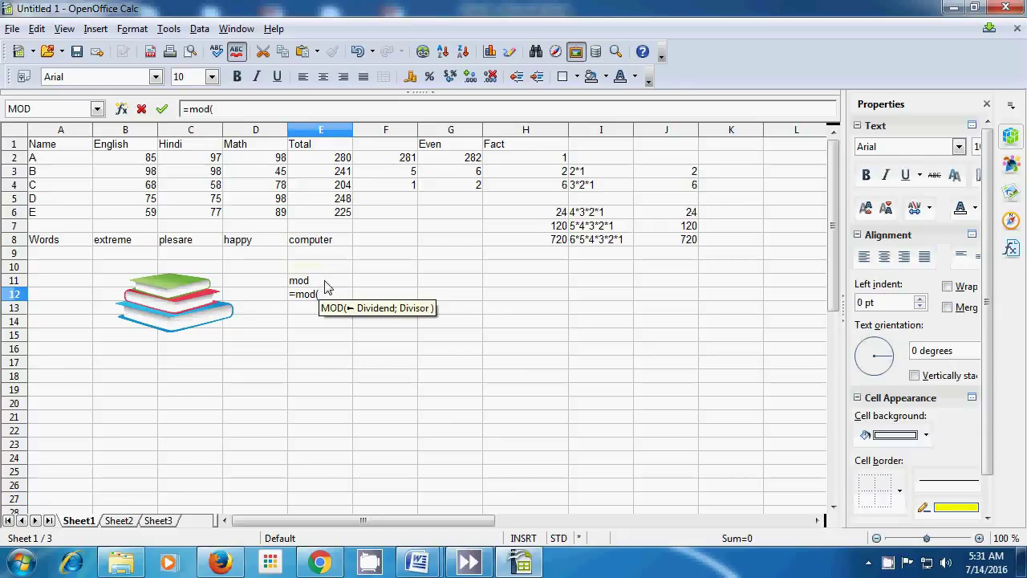
{"action": "type", "text": "8"}
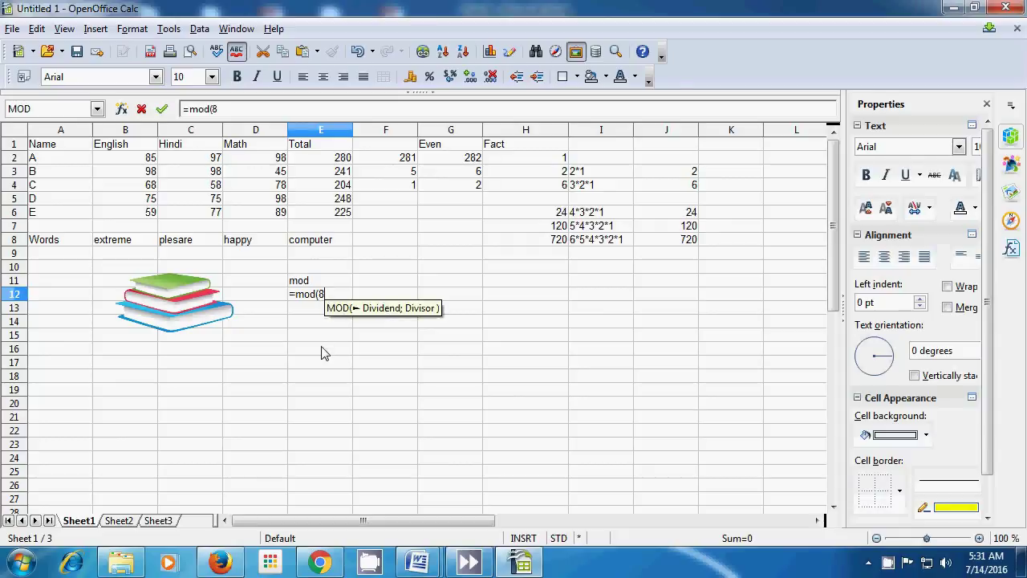
{"action": "type", "text": ";"}
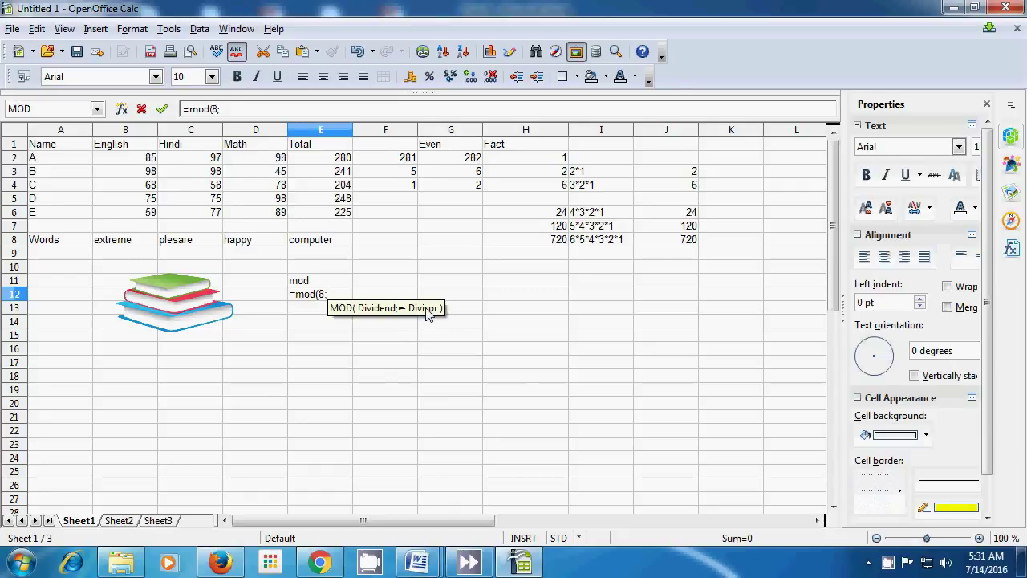
{"action": "type", "text": "4"}
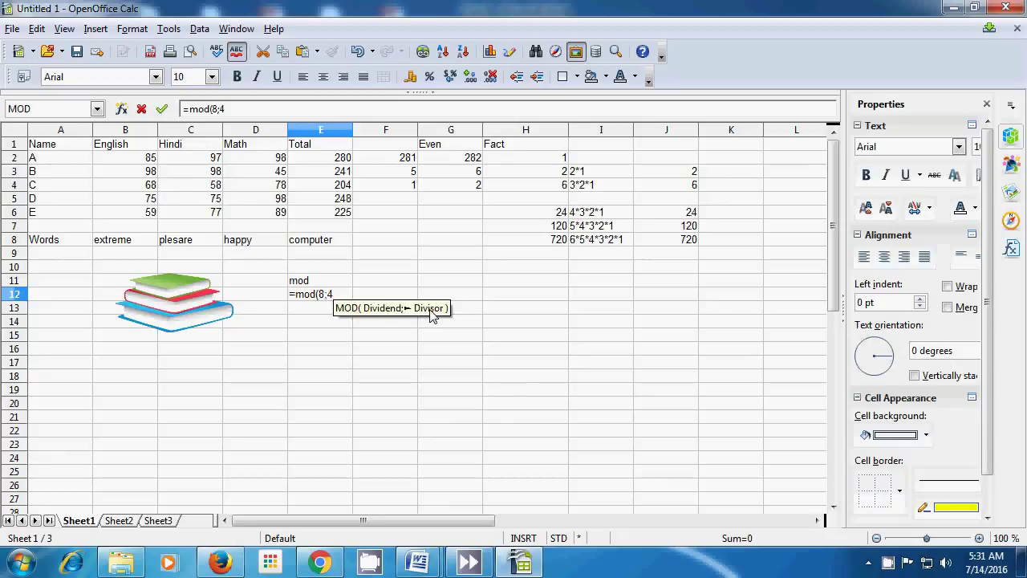
{"action": "type", "text": ")"}
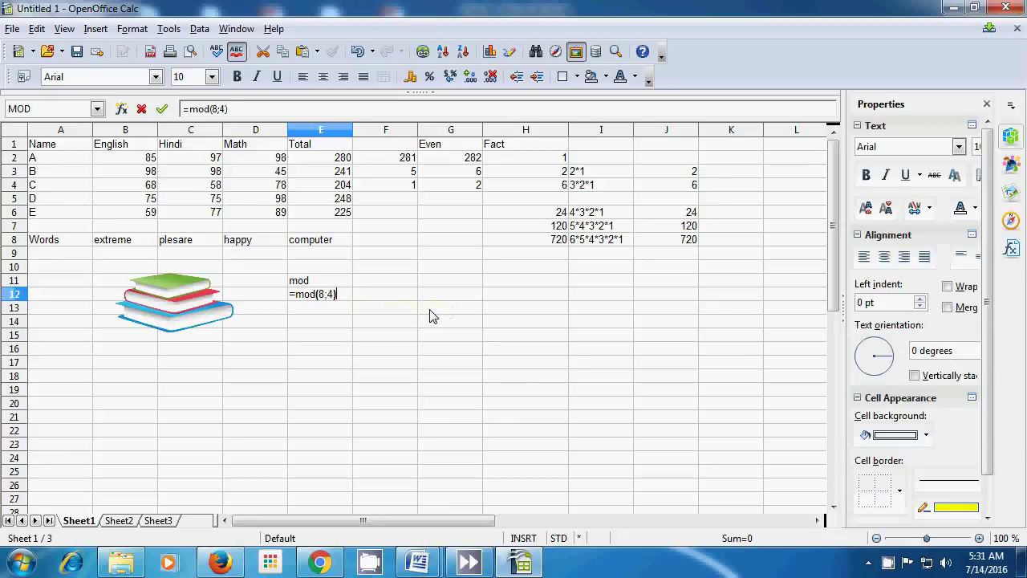
{"action": "key", "text": "Return"}
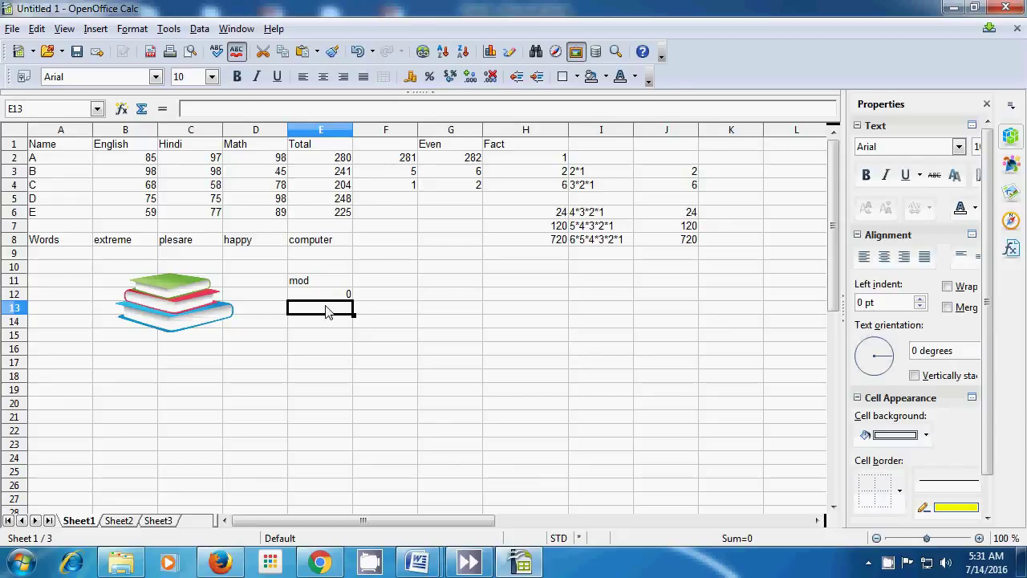
Calculate the remainder of 9 divided by 4 with the formula =mod(9;4) in cell E13
{"action": "type", "text": "="}
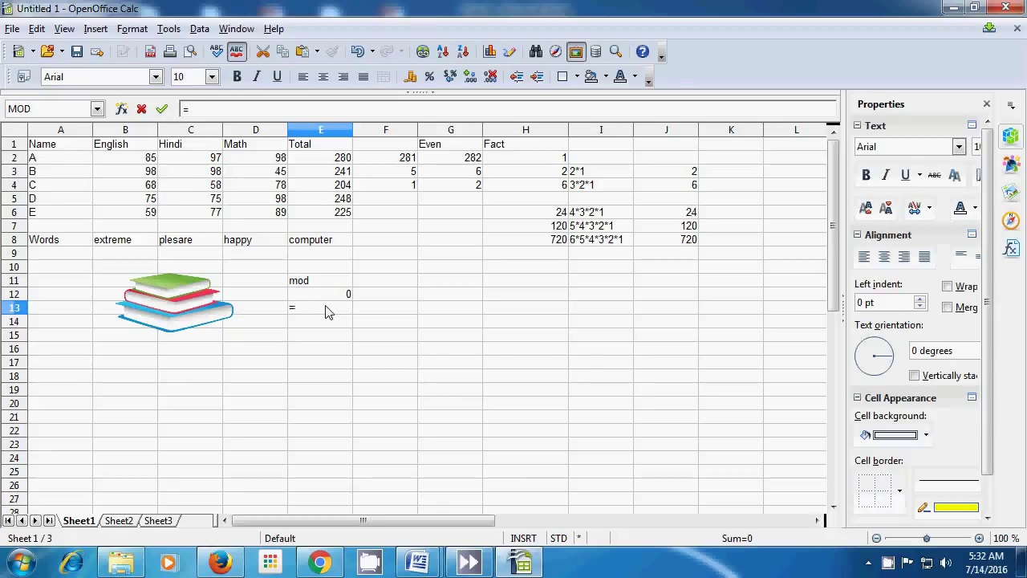
{"action": "type", "text": "mod"}
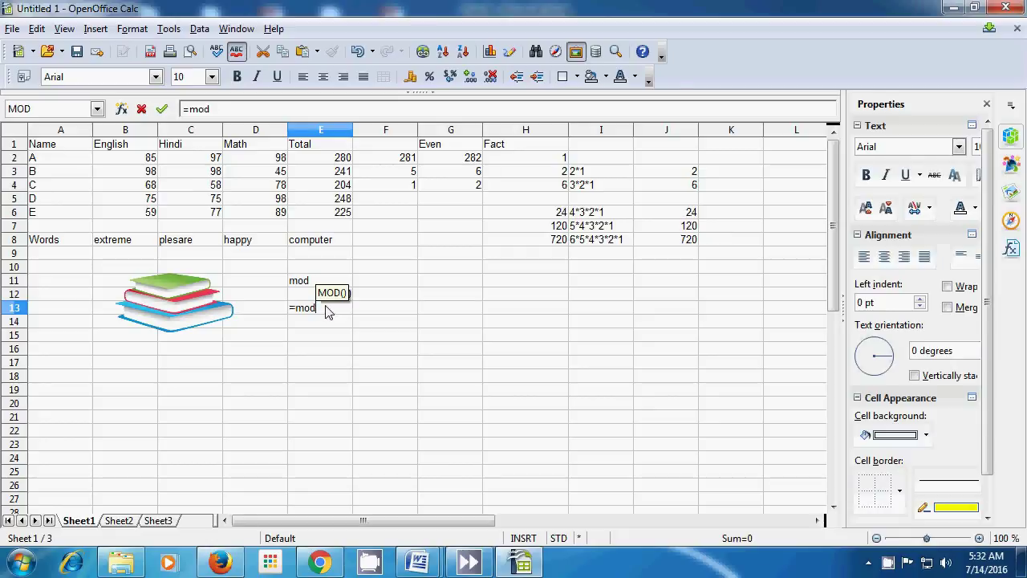
{"action": "type", "text": "("}
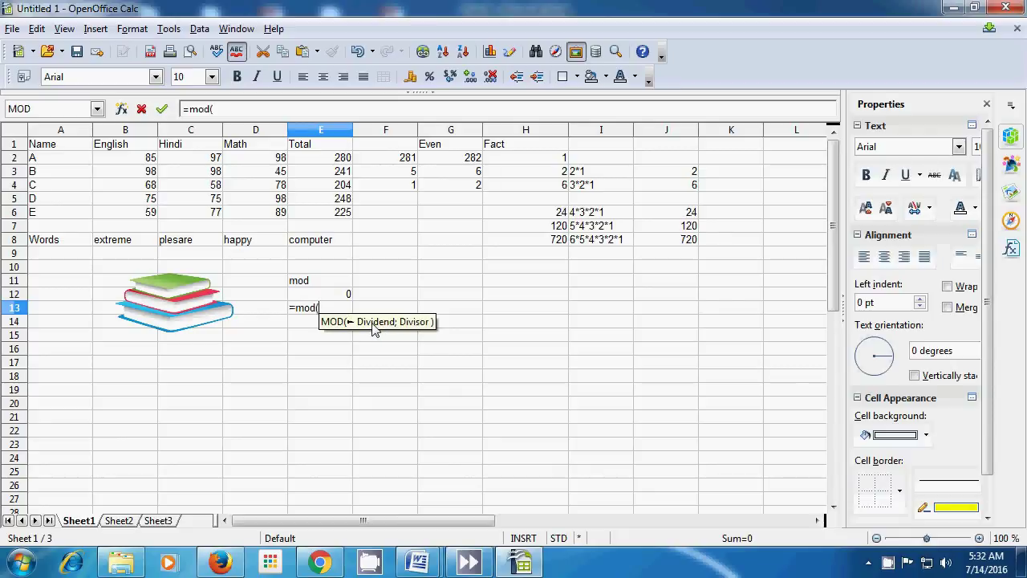
{"action": "type", "text": "9"}
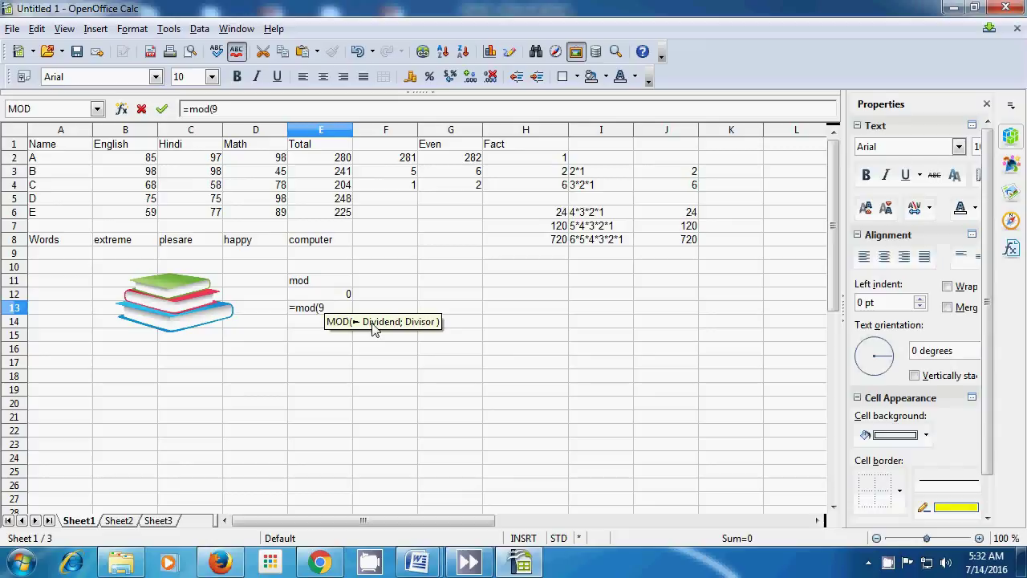
{"action": "type", "text": ";"}
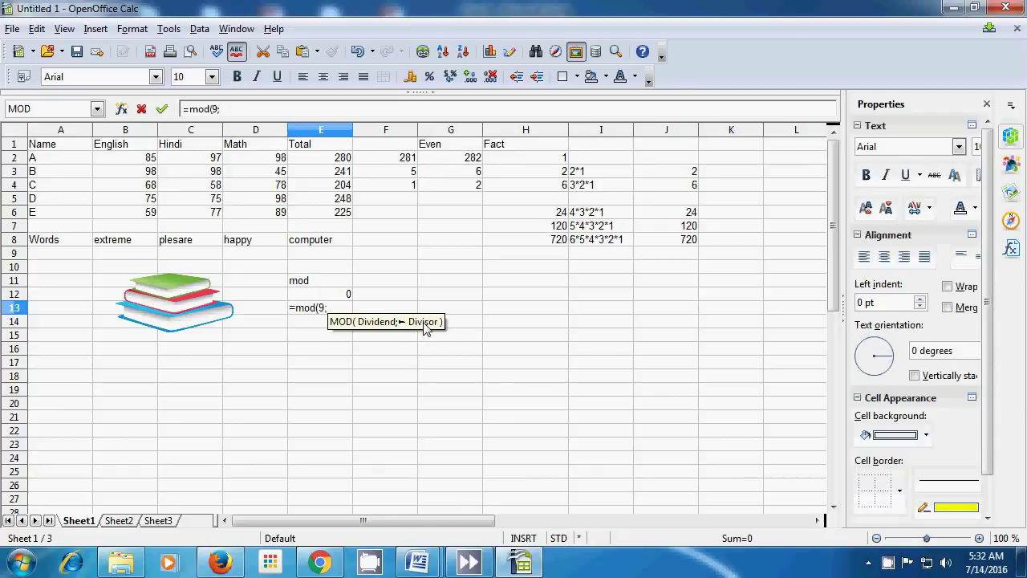
{"action": "type", "text": "4"}
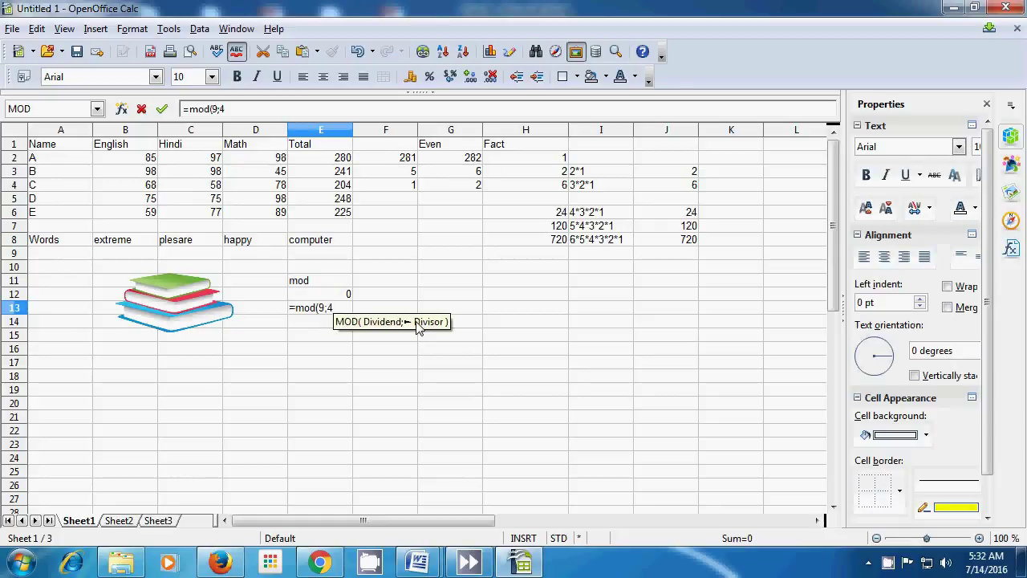
{"action": "type", "text": ")"}
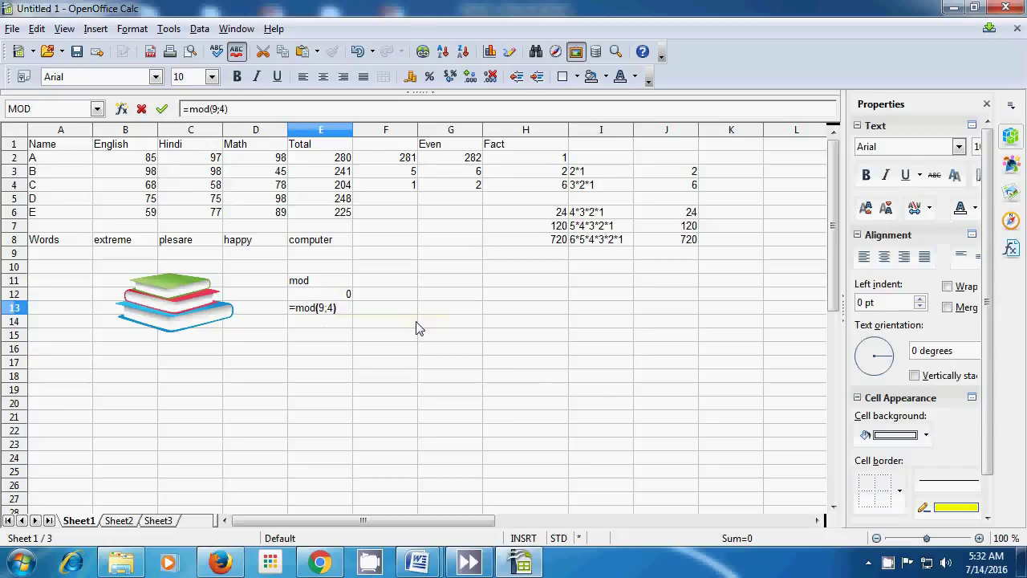
{"action": "key", "text": "Return"}
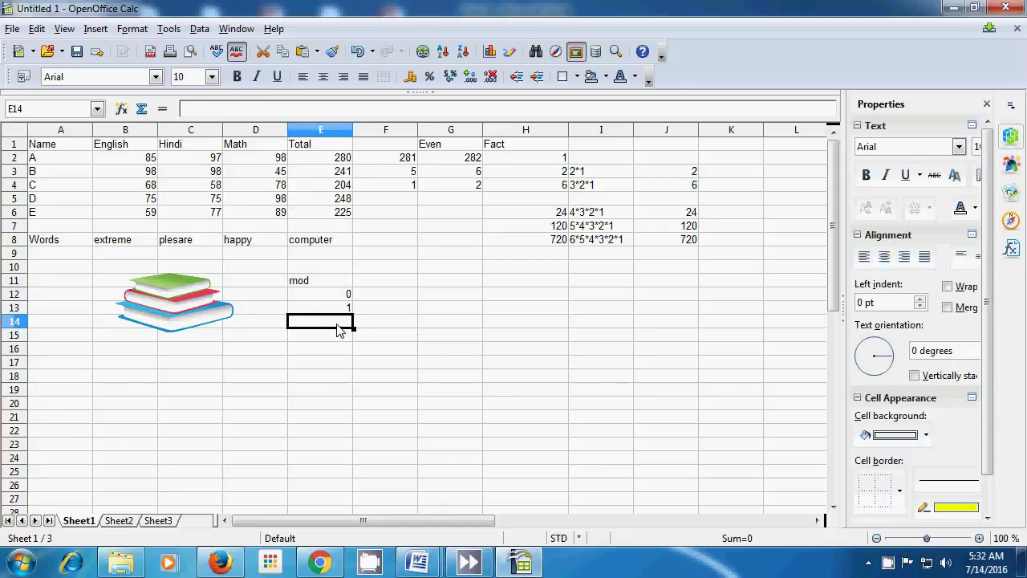
Calculate the remainder of 20 divided by 7 with the formula =mod(20;7) in cell E14
{"action": "type", "text": "="}
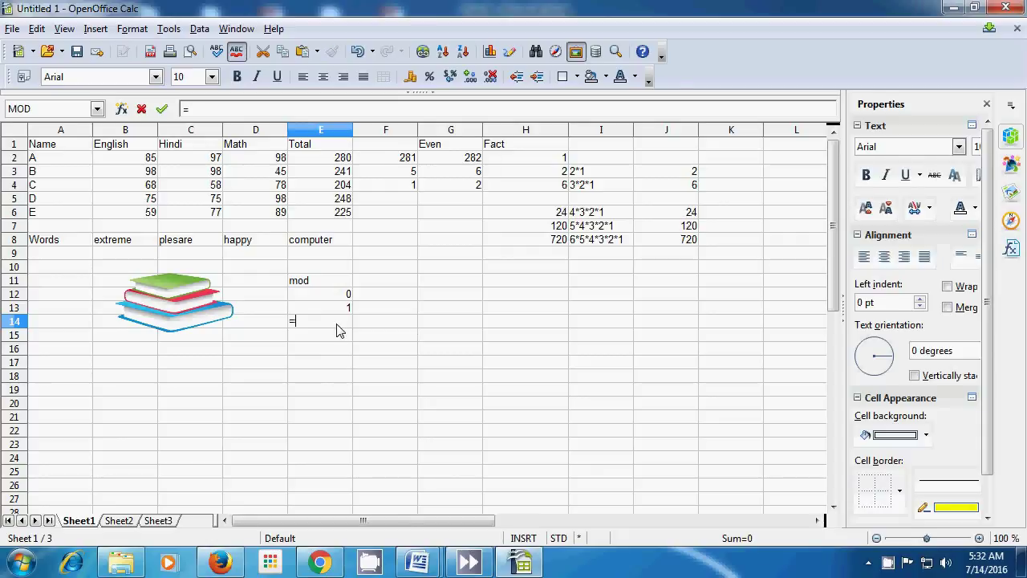
{"action": "type", "text": "m"}
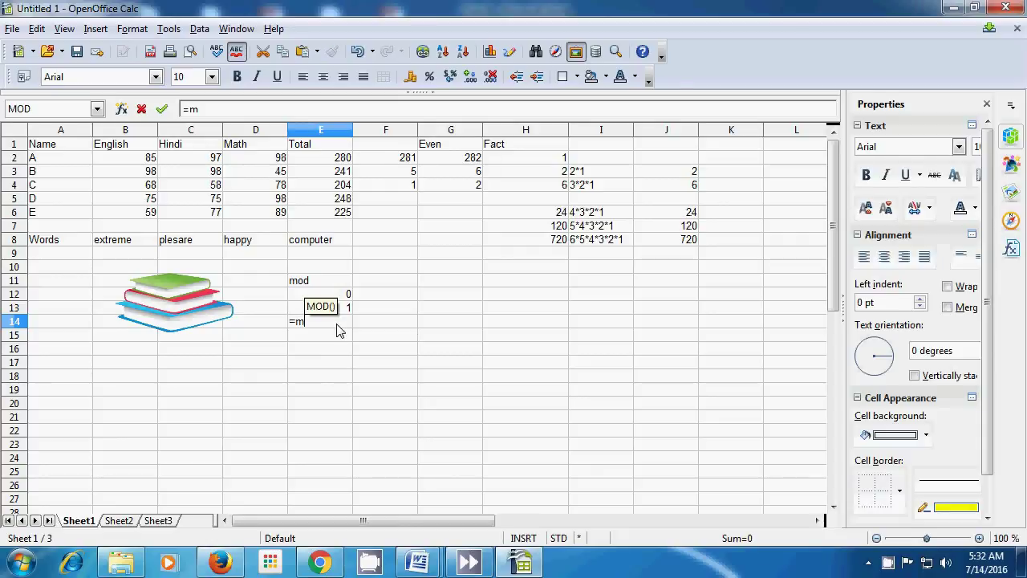
{"action": "type", "text": "od("}
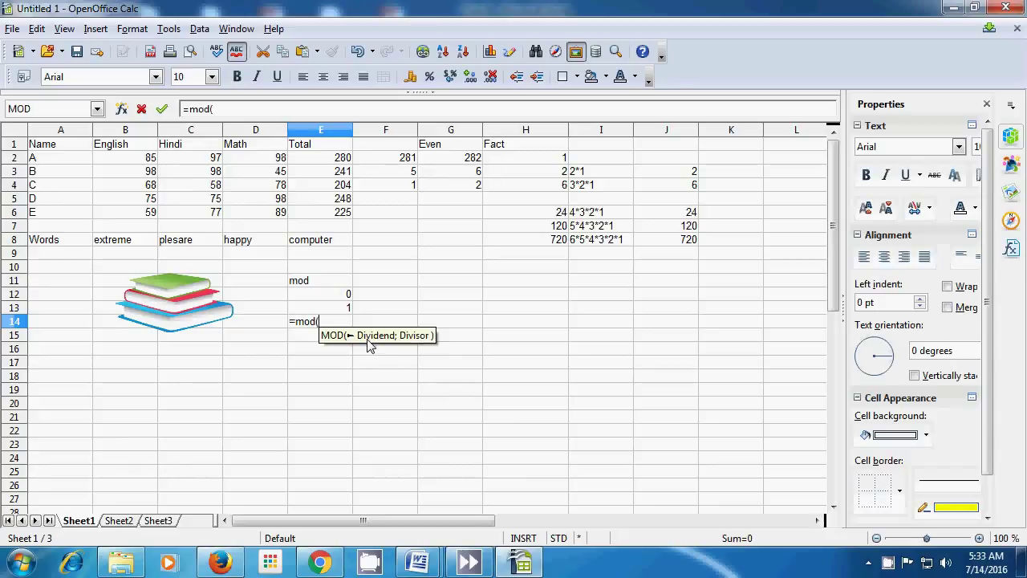
{"action": "type", "text": "20"}
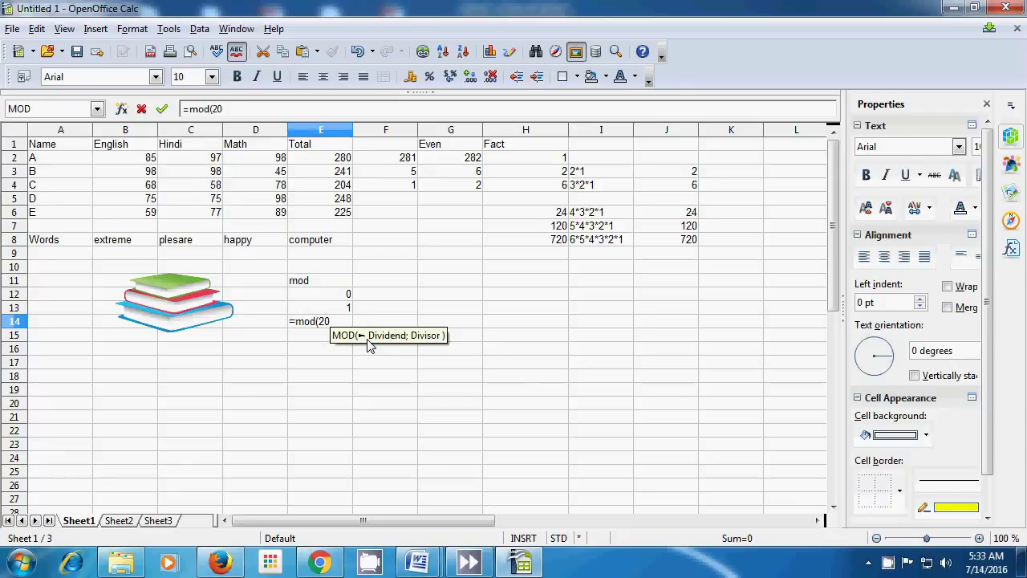
{"action": "type", "text": ";"}
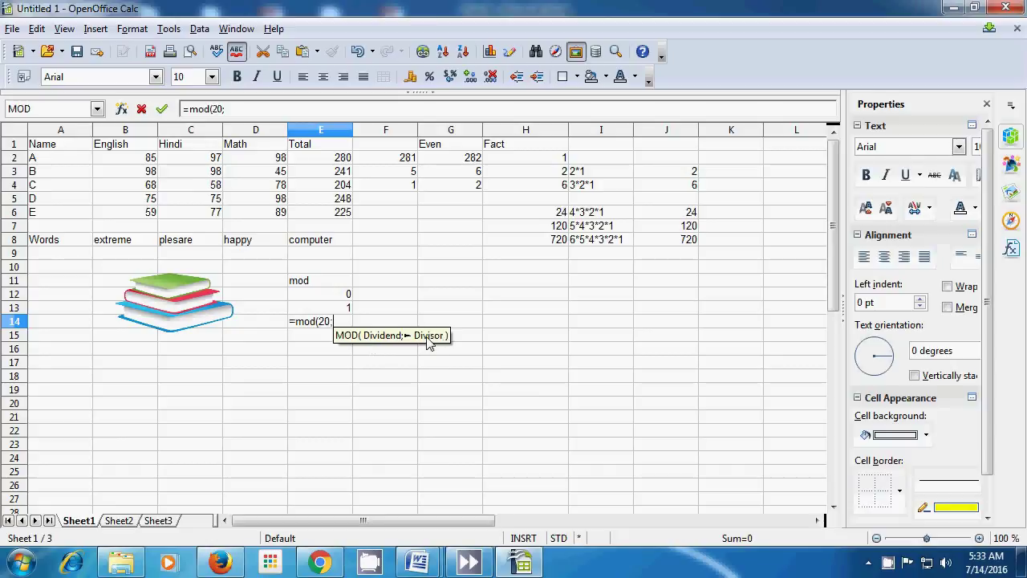
{"action": "type", "text": "78"}
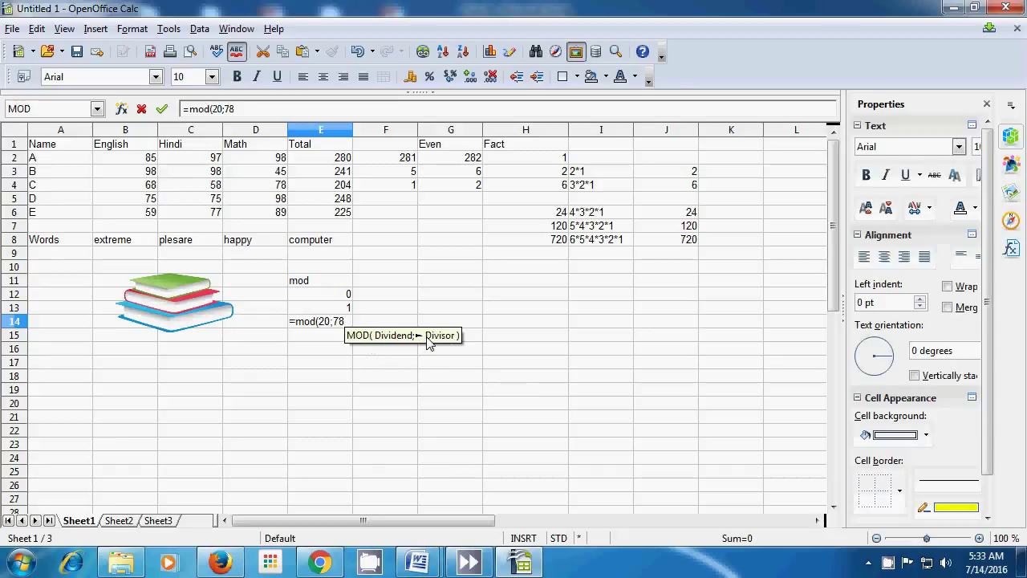
{"action": "key", "text": "BackSpace"}
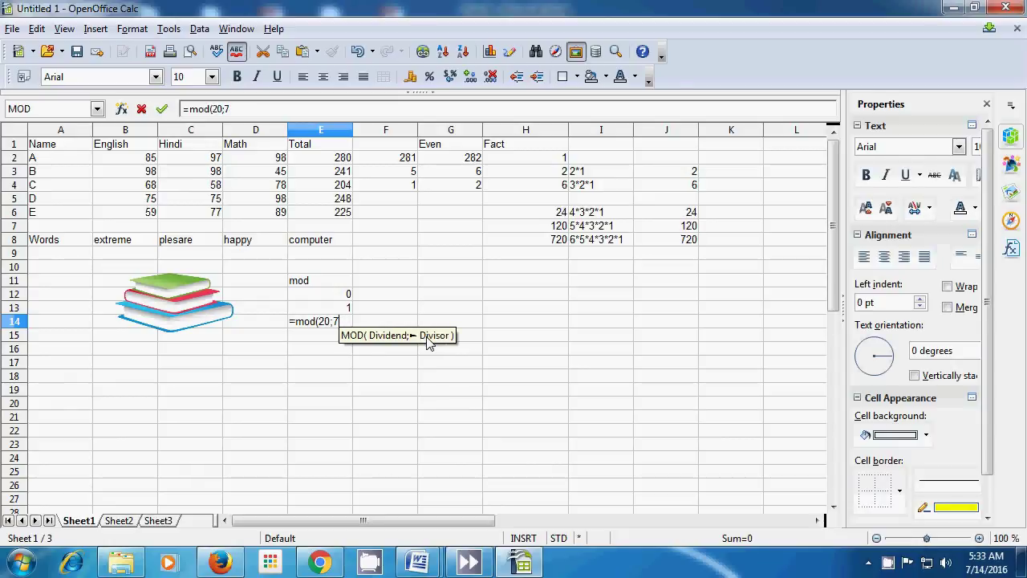
{"action": "type", "text": ")"}
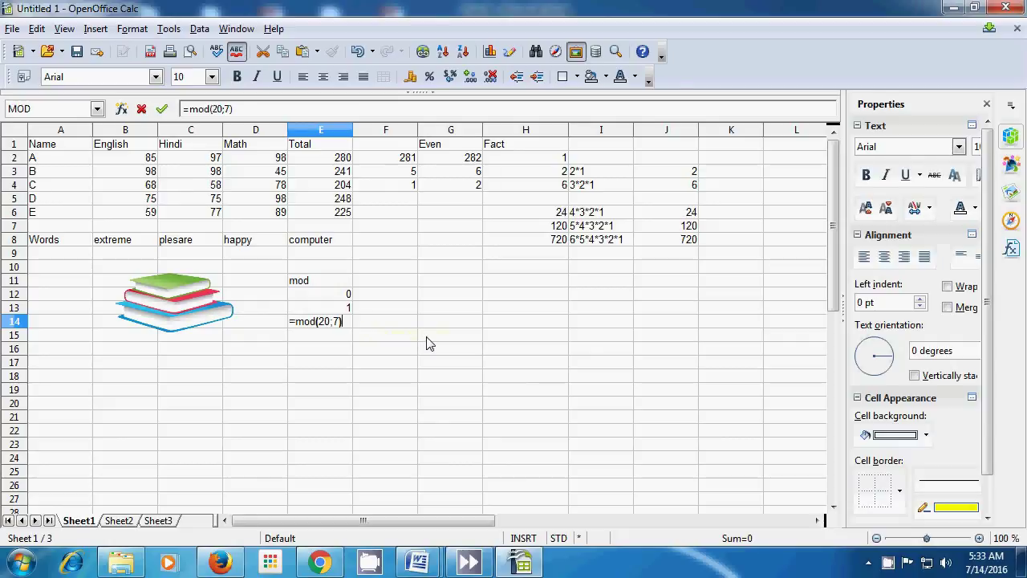
{"action": "key", "text": "Return"}
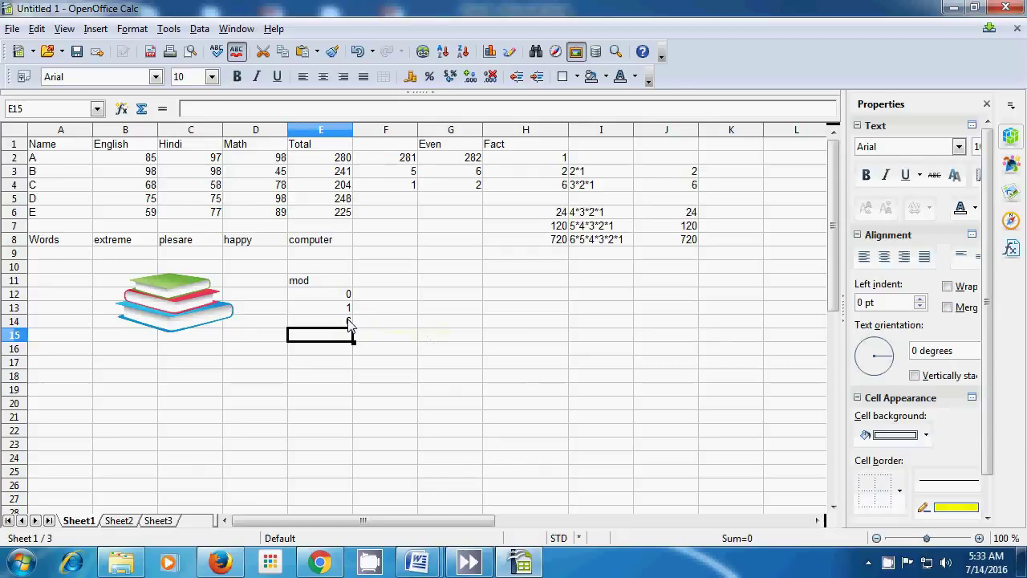
Label cell F11 "Pi" and enter the formula =pi() in F12 beneath it
{"action": "left_click", "coordinate": [501, 380]}
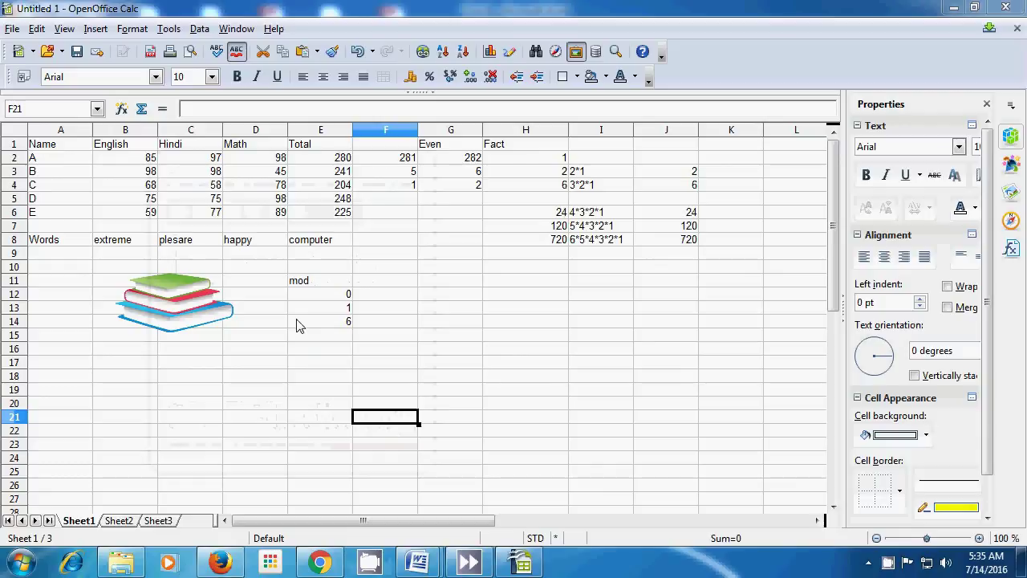
{"action": "left_click", "coordinate": [388, 282]}
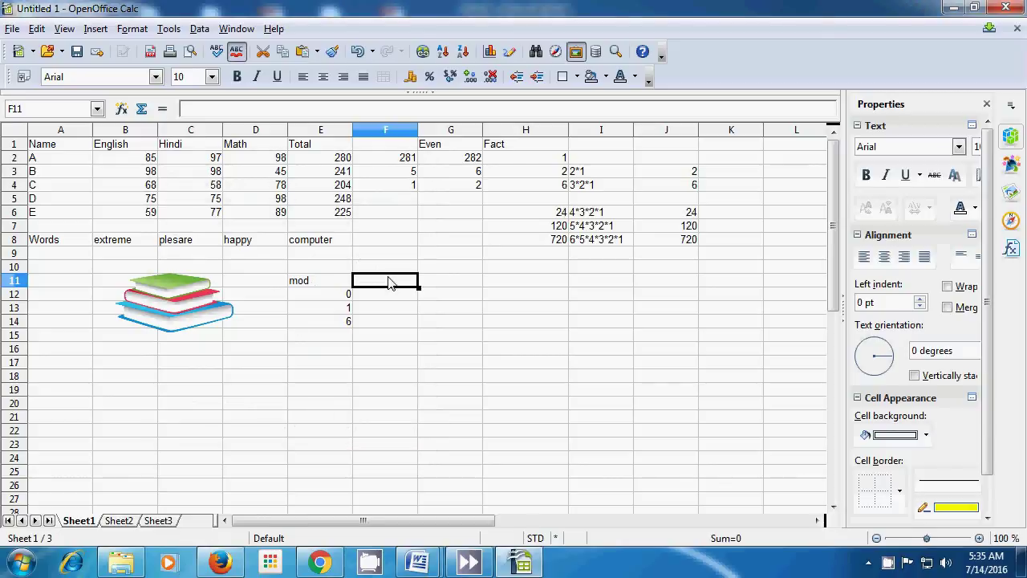
{"action": "type", "text": "Pi"}
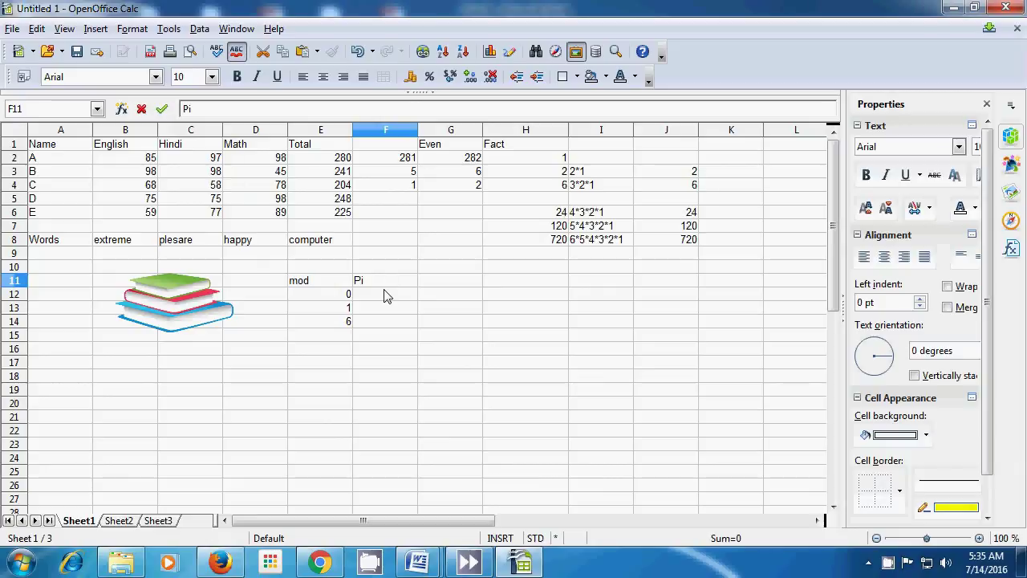
{"action": "key", "text": "Return"}
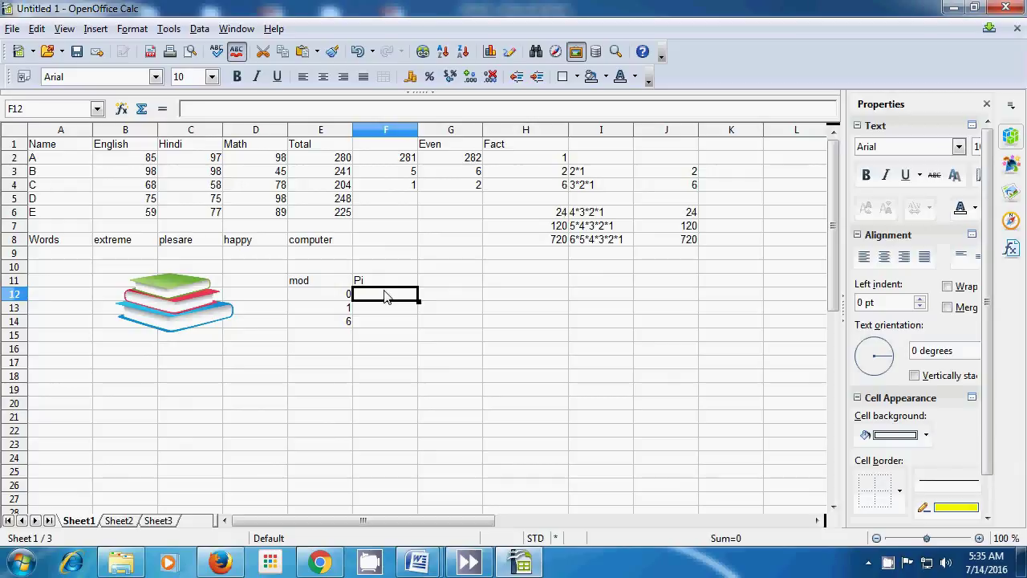
{"action": "type", "text": "="}
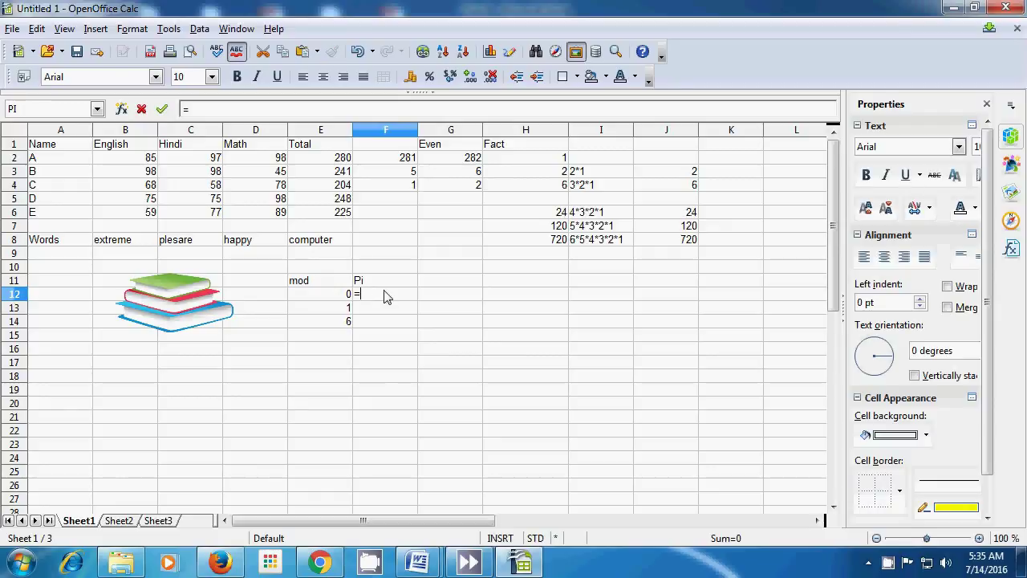
{"action": "type", "text": "pi()"}
{"action": "key", "text": "Return"}
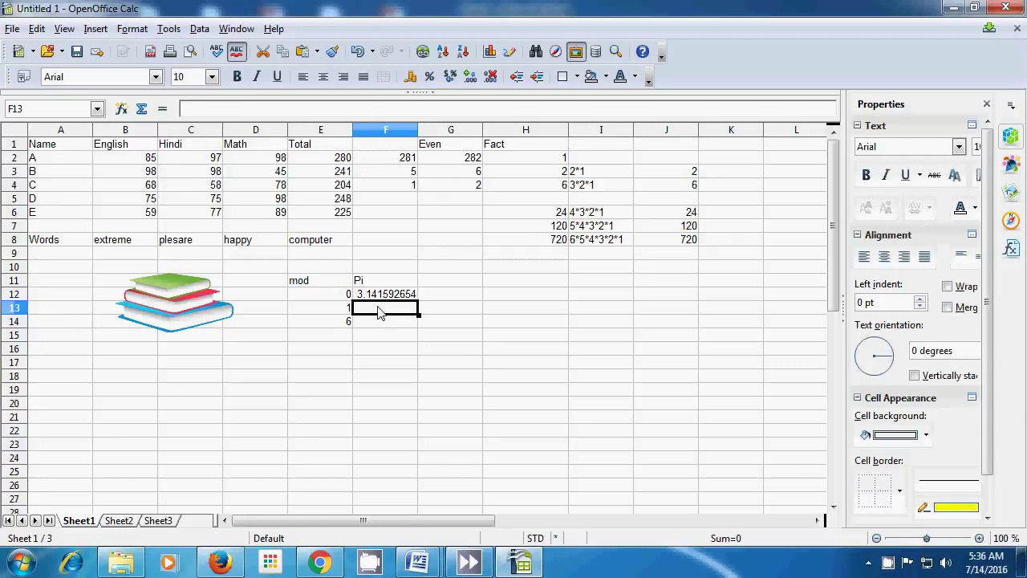
Enter the formula =pi(2) in cell F13 to test the PI function with an argument
{"action": "type", "text": "="}
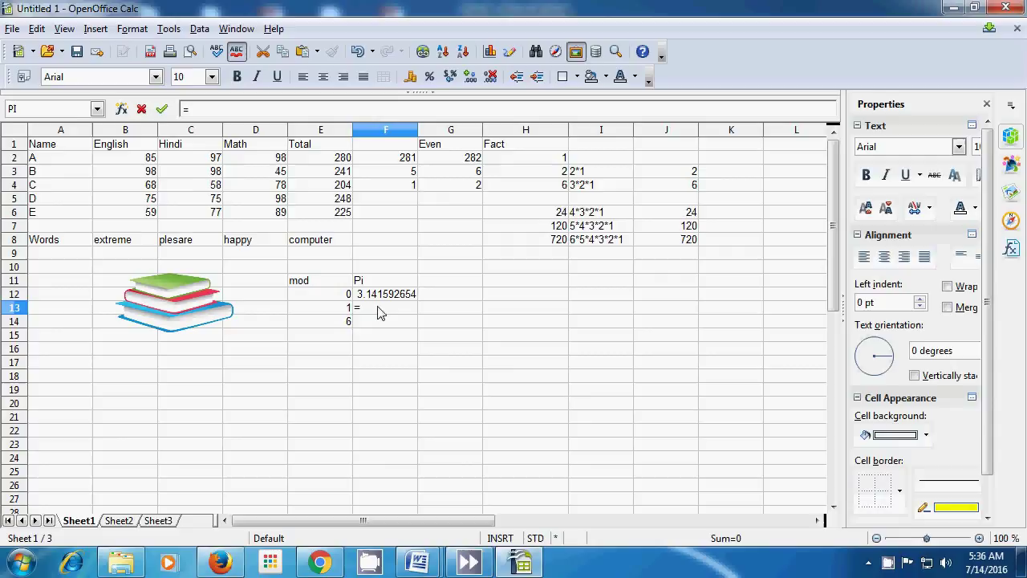
{"action": "type", "text": "pi"}
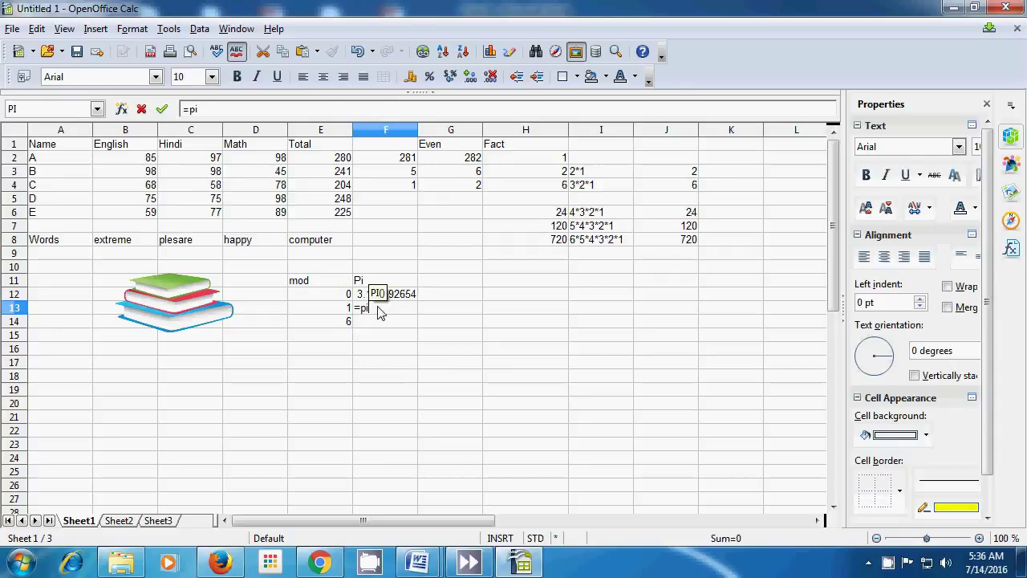
{"action": "type", "text": "("}
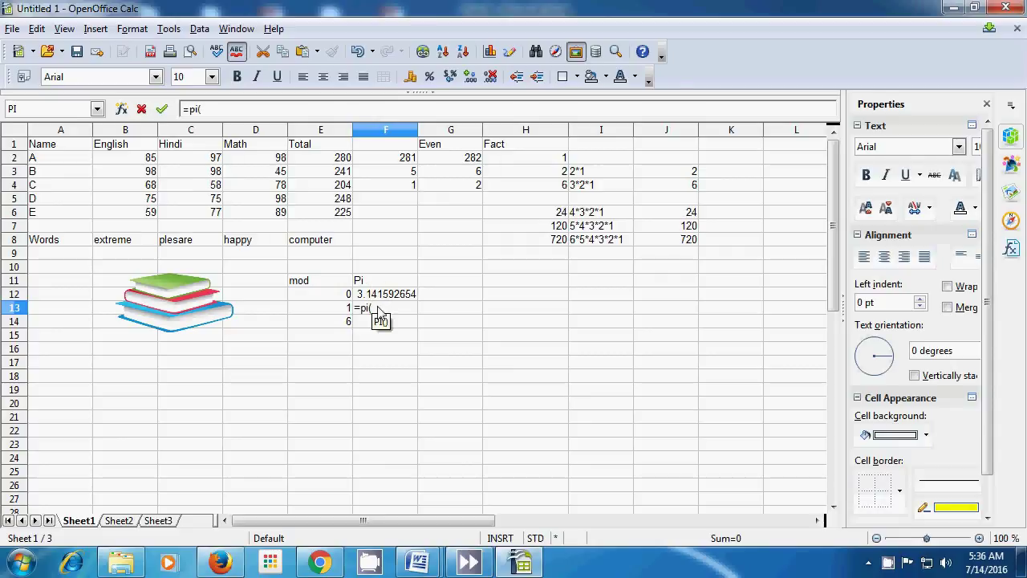
{"action": "type", "text": "2)"}
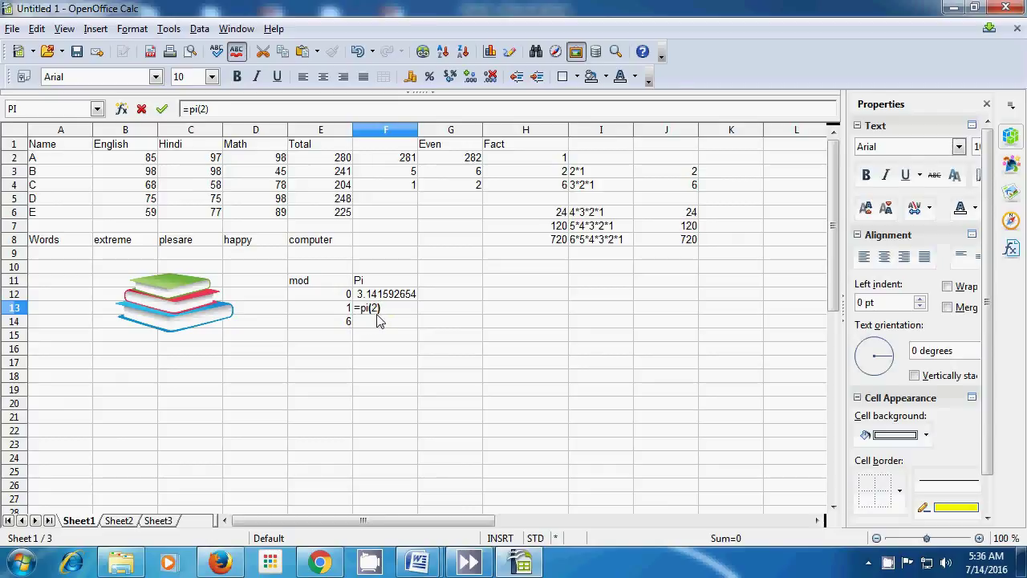
{"action": "key", "text": "Return"}
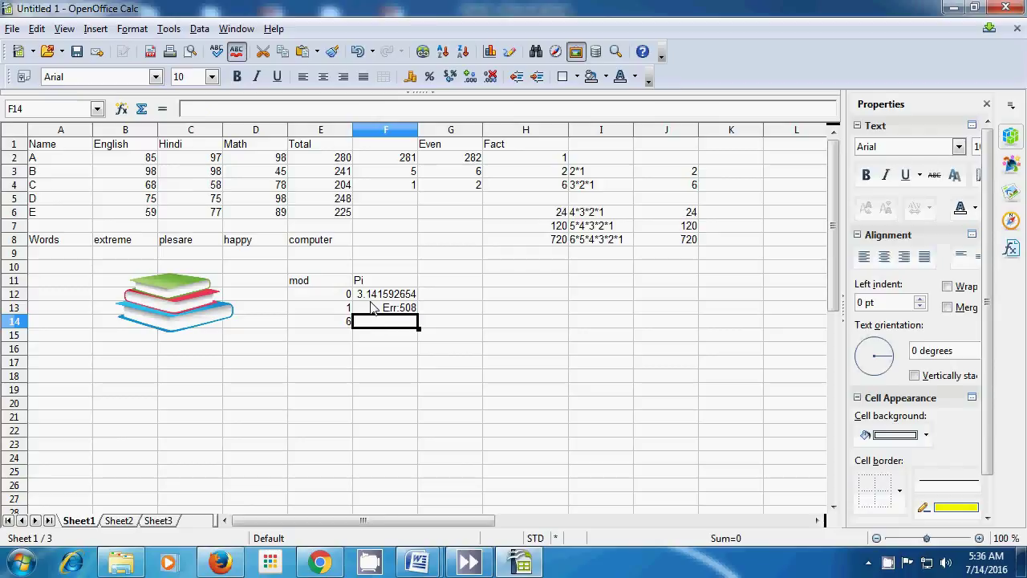
Inspect the PI formula in cell F12 without changing it
{"action": "left_click", "coordinate": [375, 297]}
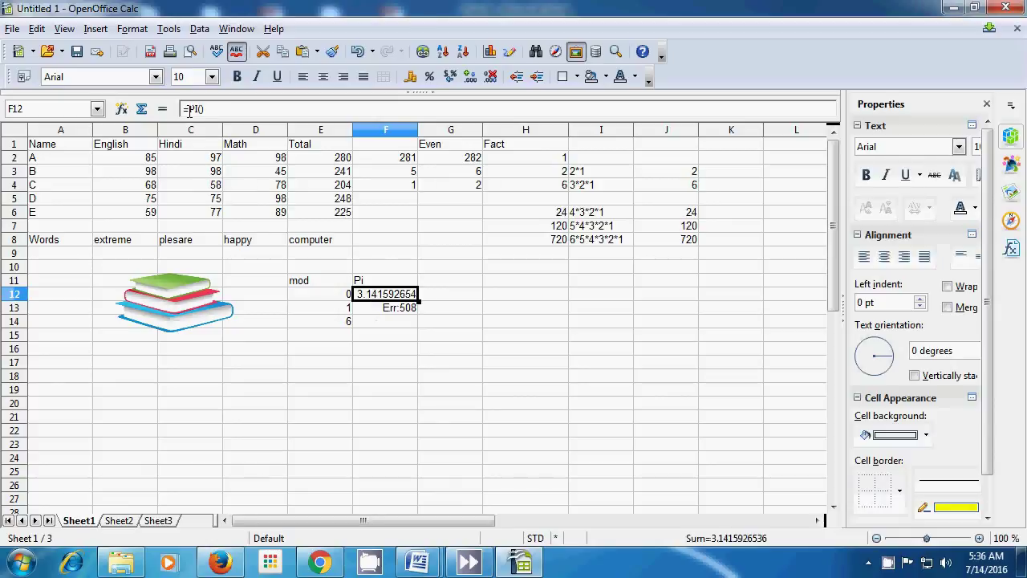
{"action": "double_click", "coordinate": [374, 294]}
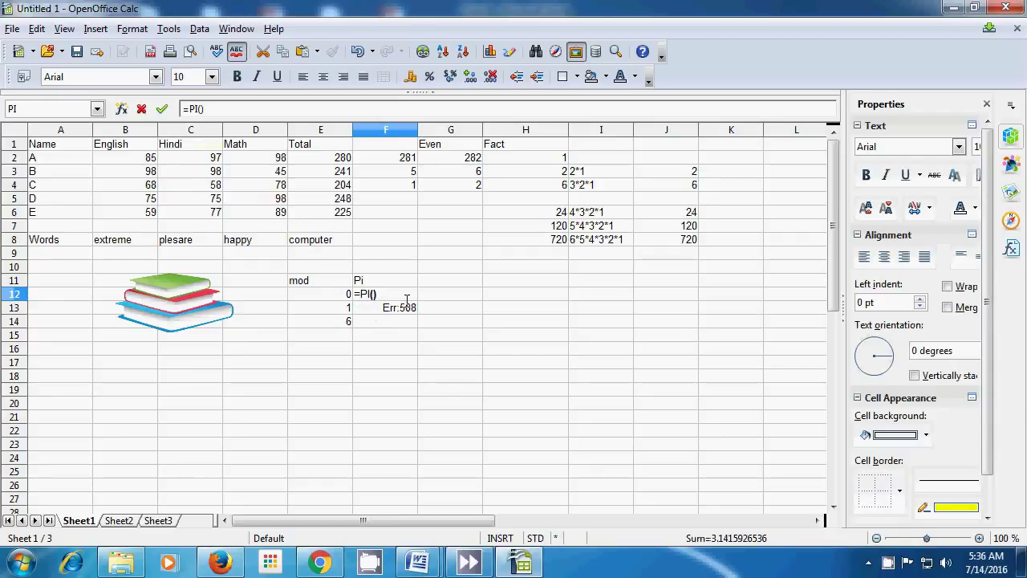
{"action": "key", "text": "Return"}
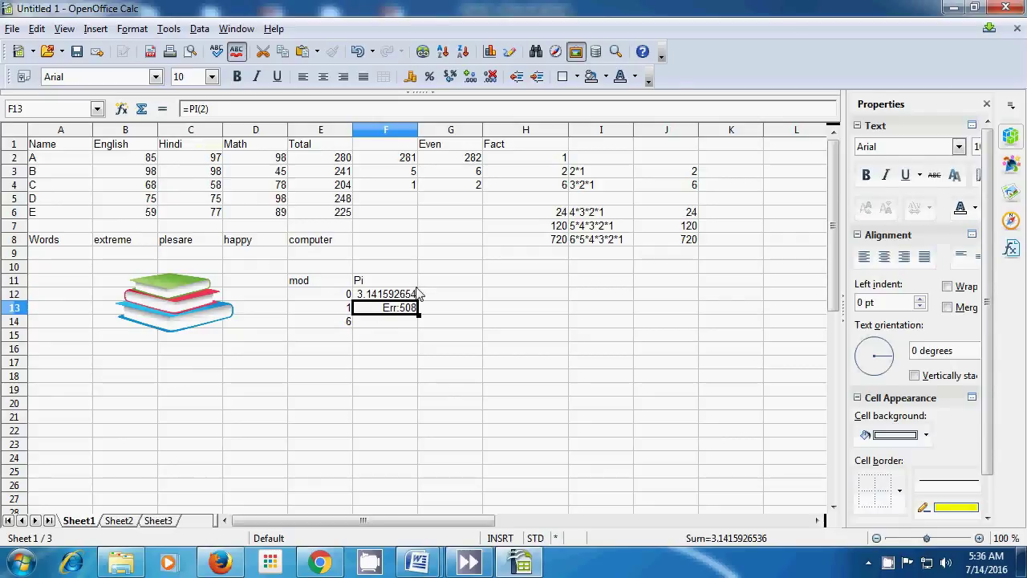
{"action": "left_click", "coordinate": [416, 405]}
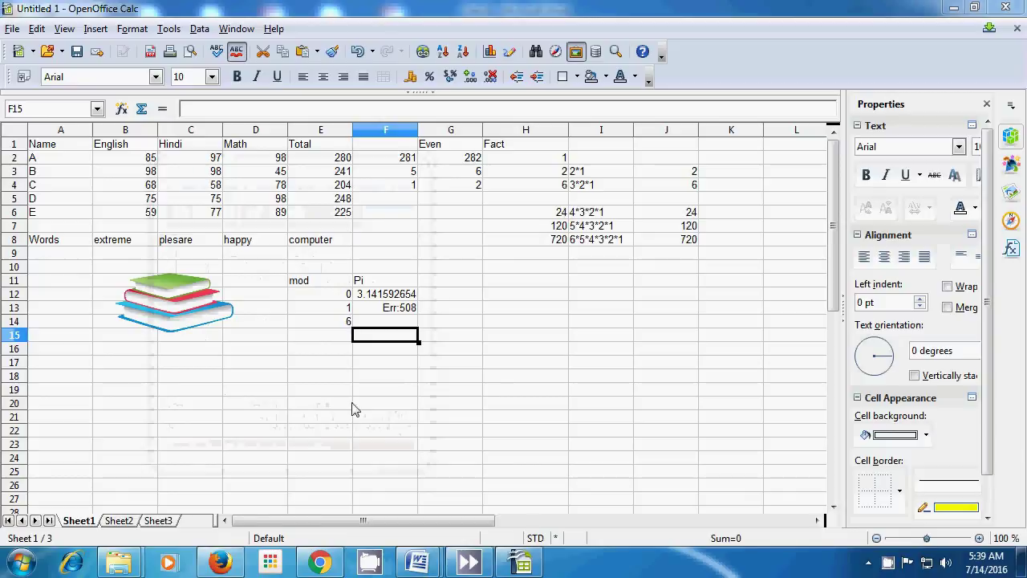
Label cell G11 "Power" and enter the formula =power(2;2) in G12 beneath it
{"action": "left_click", "coordinate": [440, 287]}
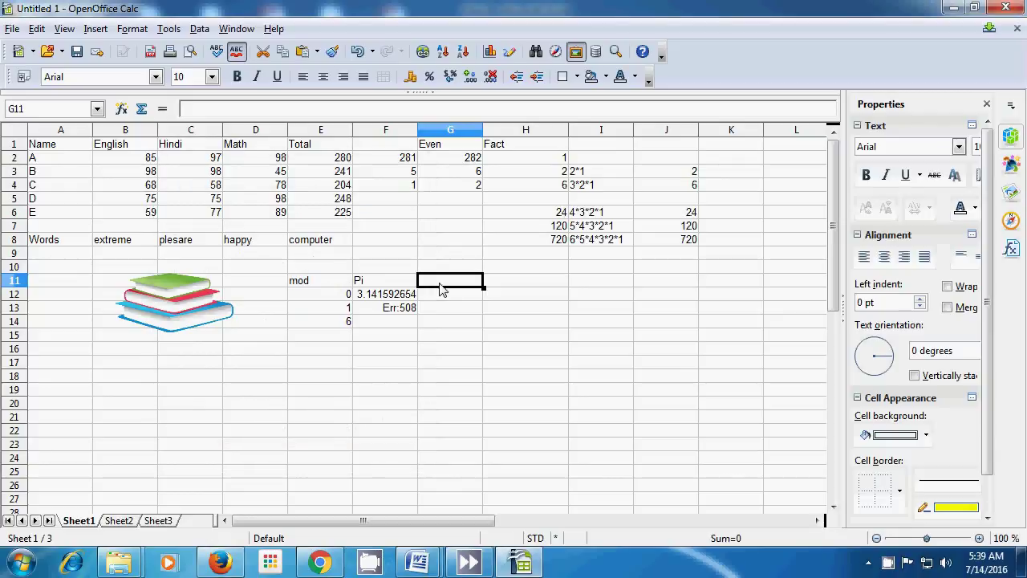
{"action": "type", "text": "Power"}
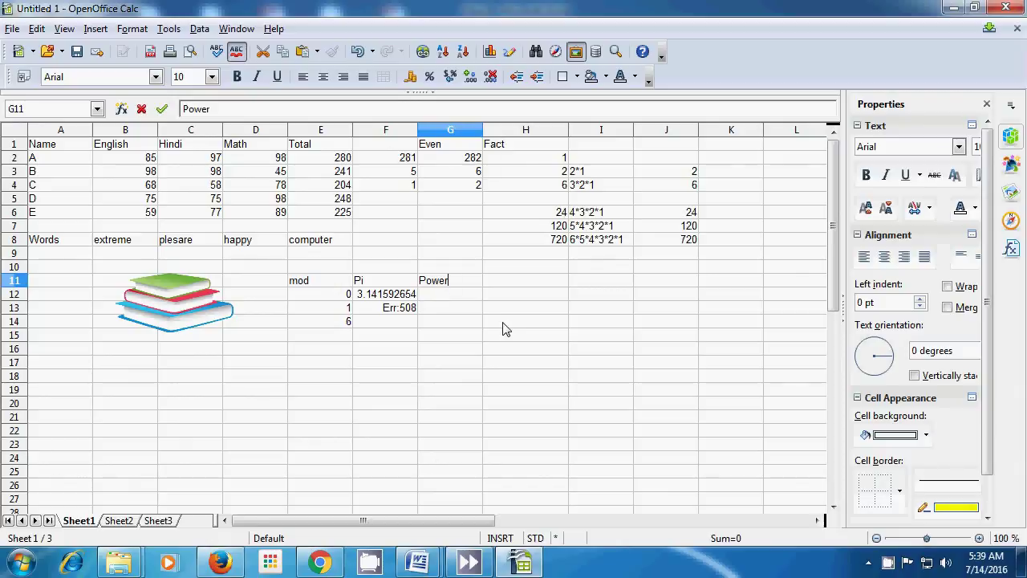
{"action": "left_click", "coordinate": [462, 300]}
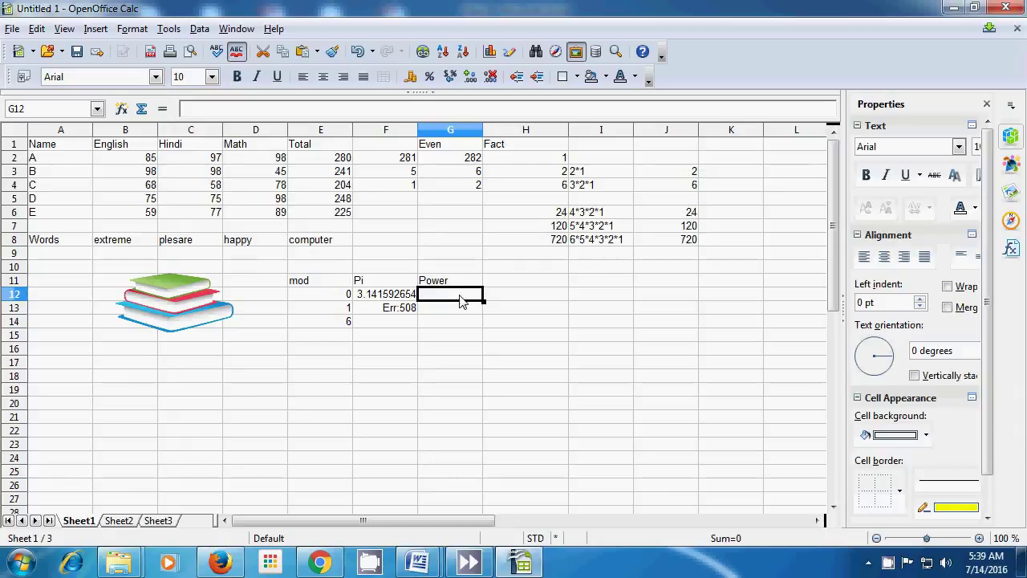
{"action": "type", "text": "="}
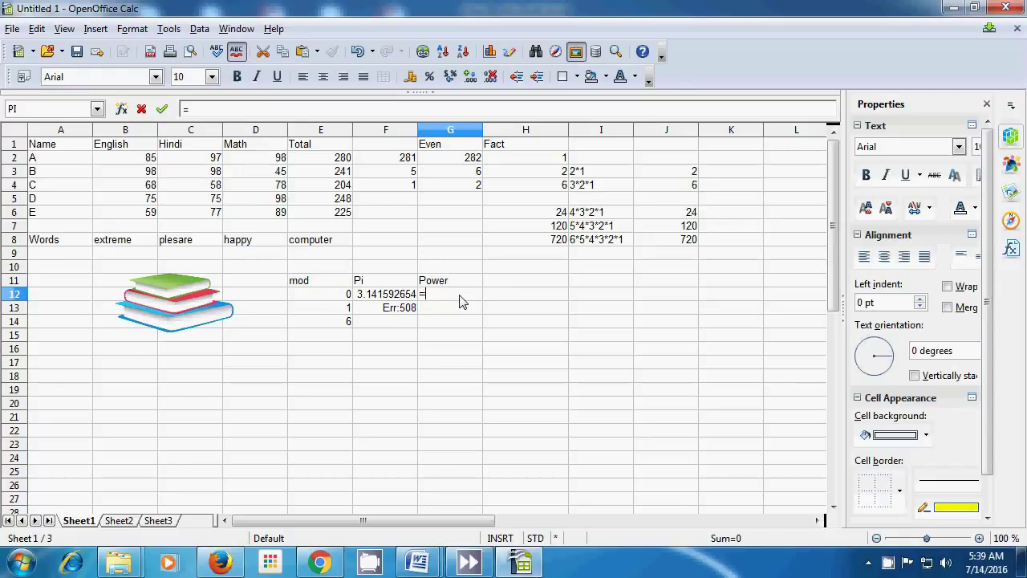
{"action": "type", "text": "power("}
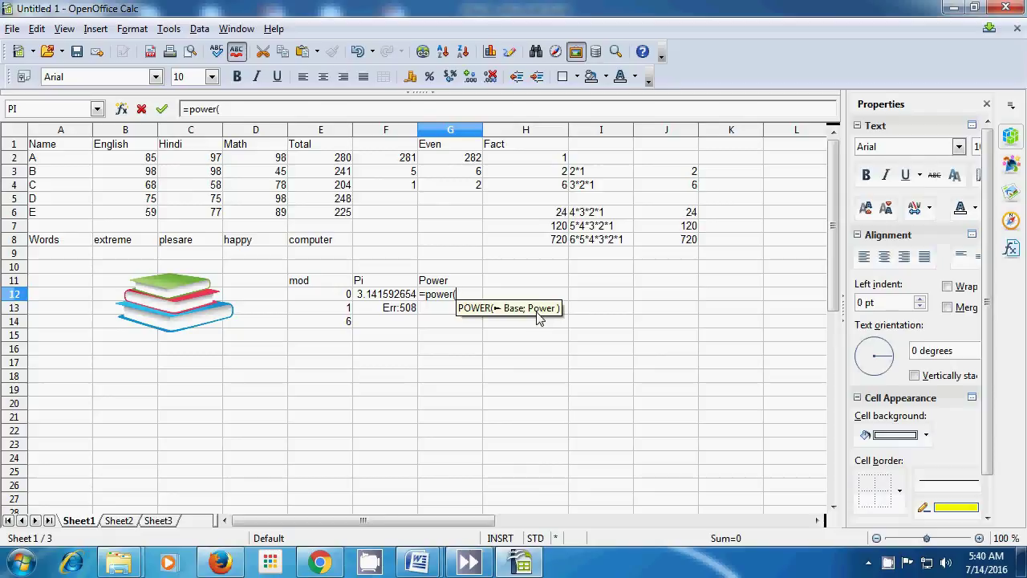
{"action": "type", "text": "2"}
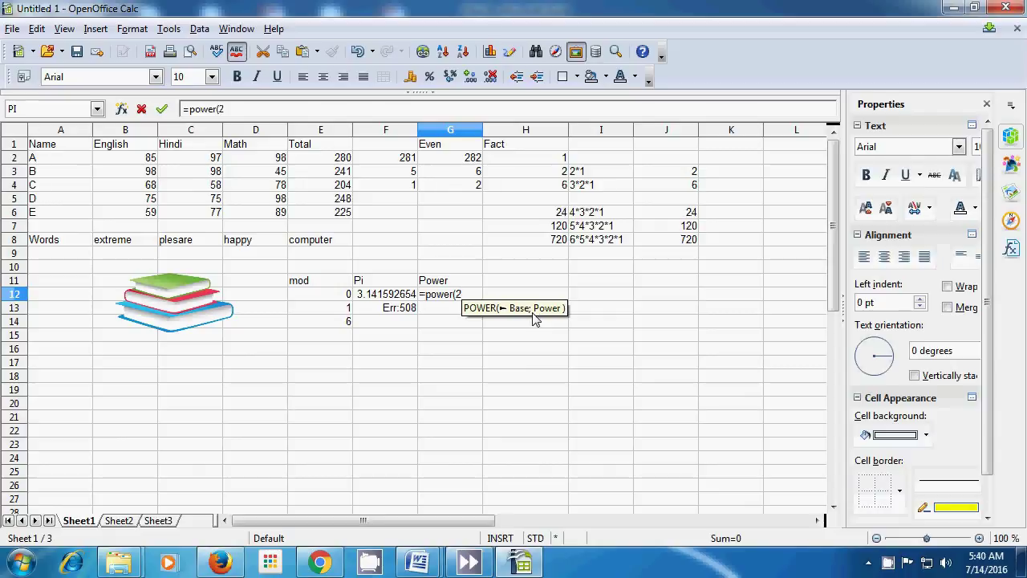
{"action": "type", "text": ";"}
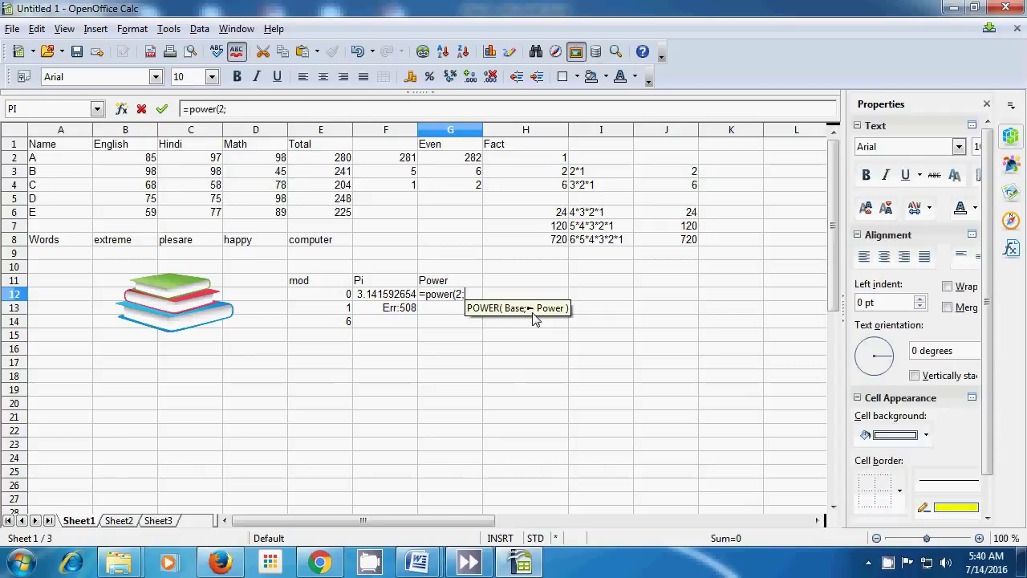
{"action": "type", "text": "2"}
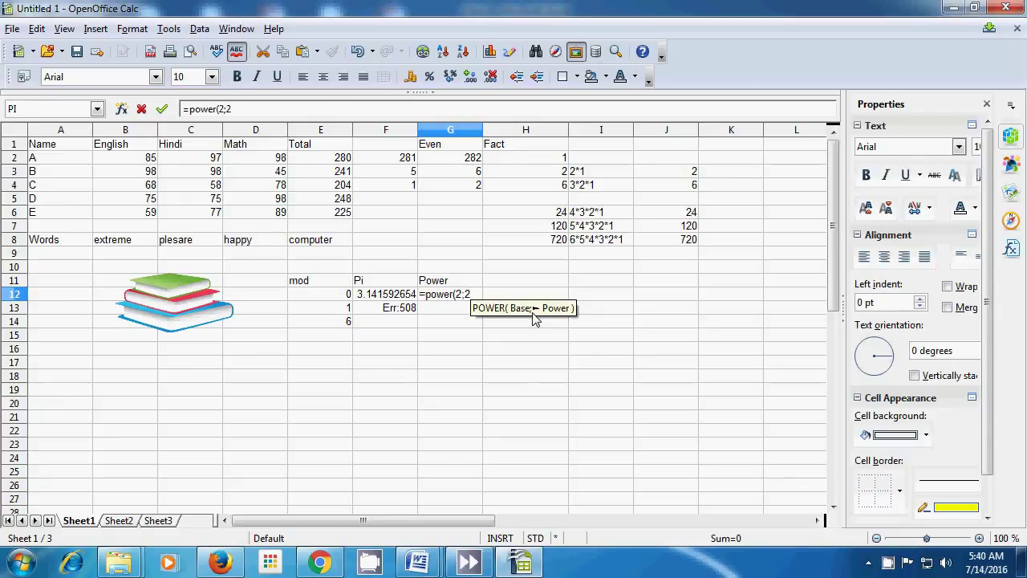
{"action": "type", "text": ")"}
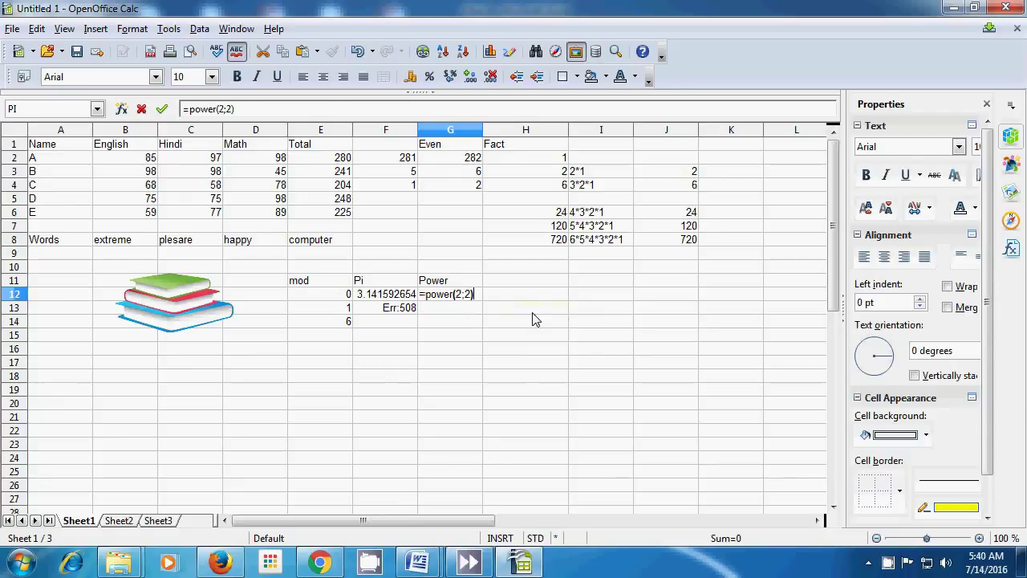
Enter the multiplication =2*2 in cell I12 as a cross-check of the POWER formula
{"action": "left_click", "coordinate": [582, 297]}
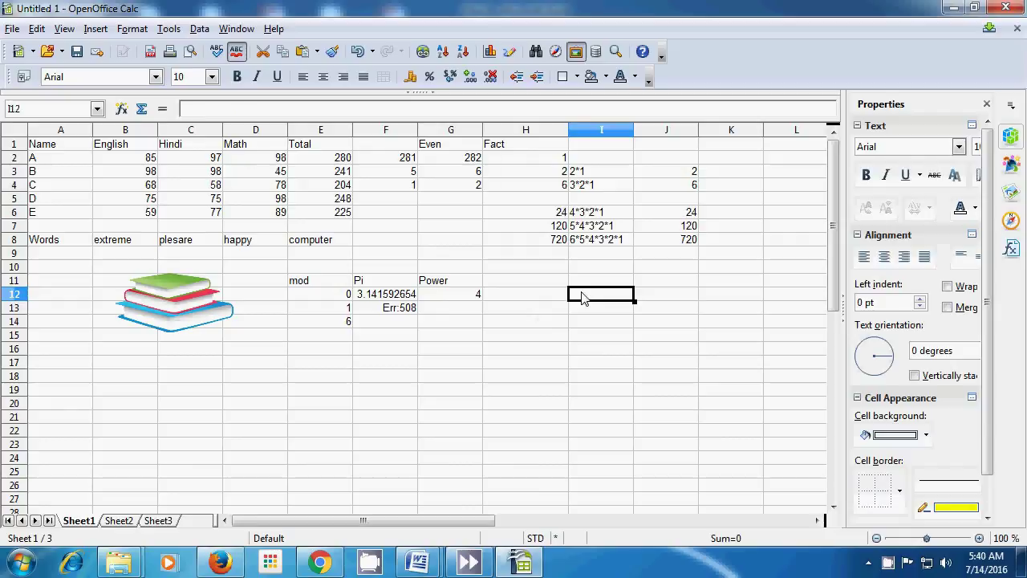
{"action": "type", "text": "=2"}
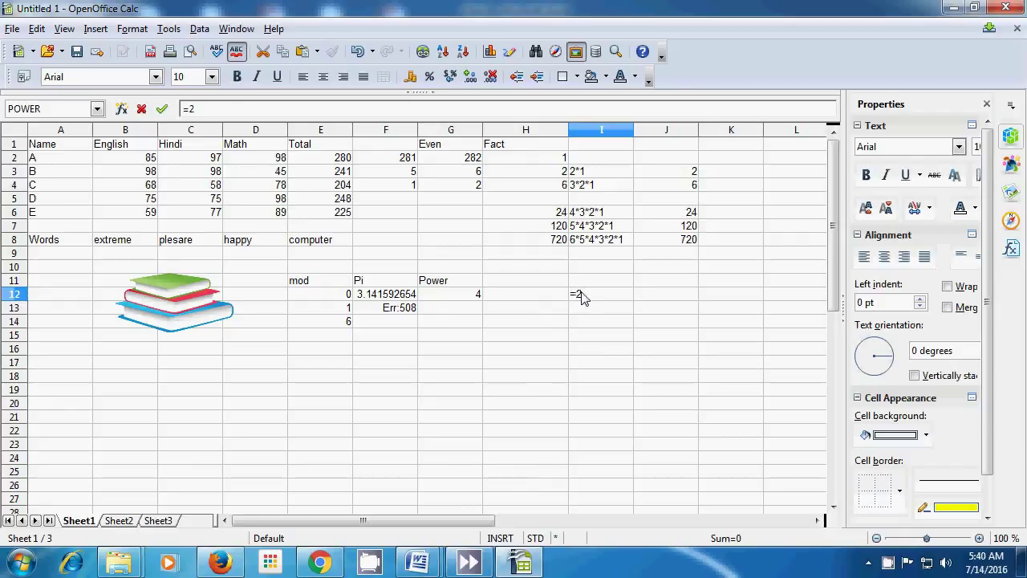
{"action": "type", "text": "*2"}
{"action": "key", "text": "Return"}
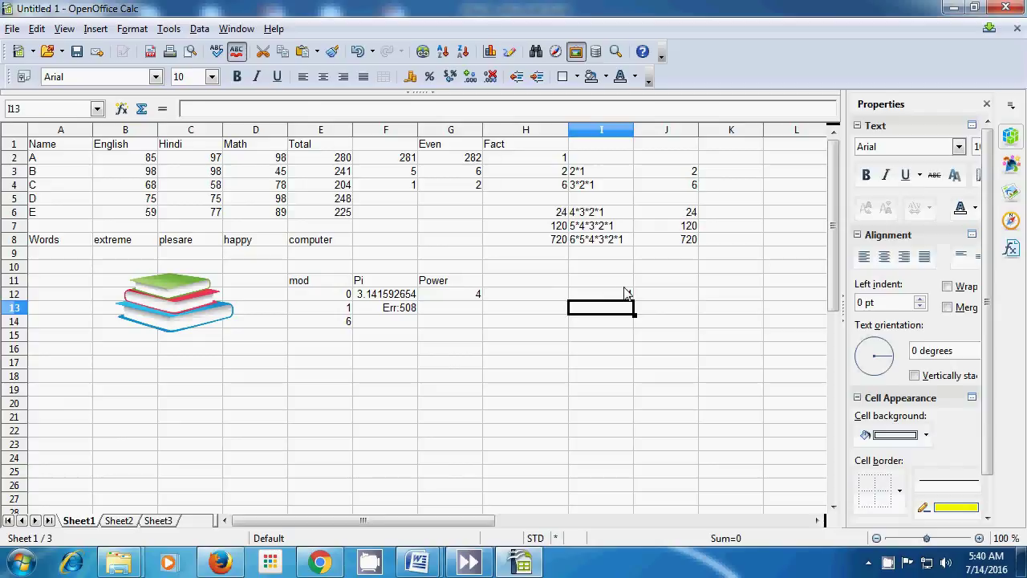
Enter the formula =power(4;3) in cell G13 below the first POWER example
{"action": "left_click", "coordinate": [462, 311]}
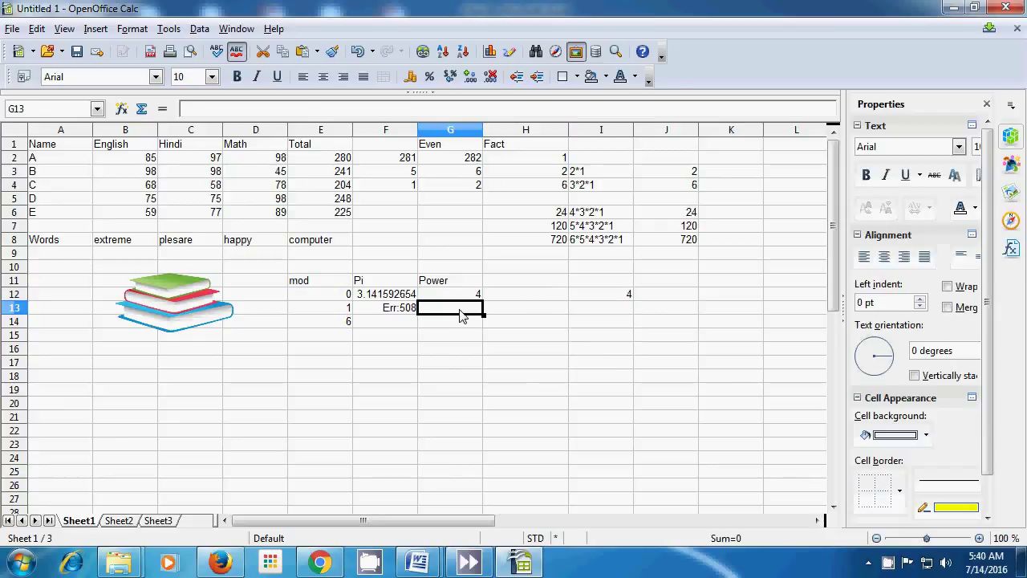
{"action": "type", "text": "="}
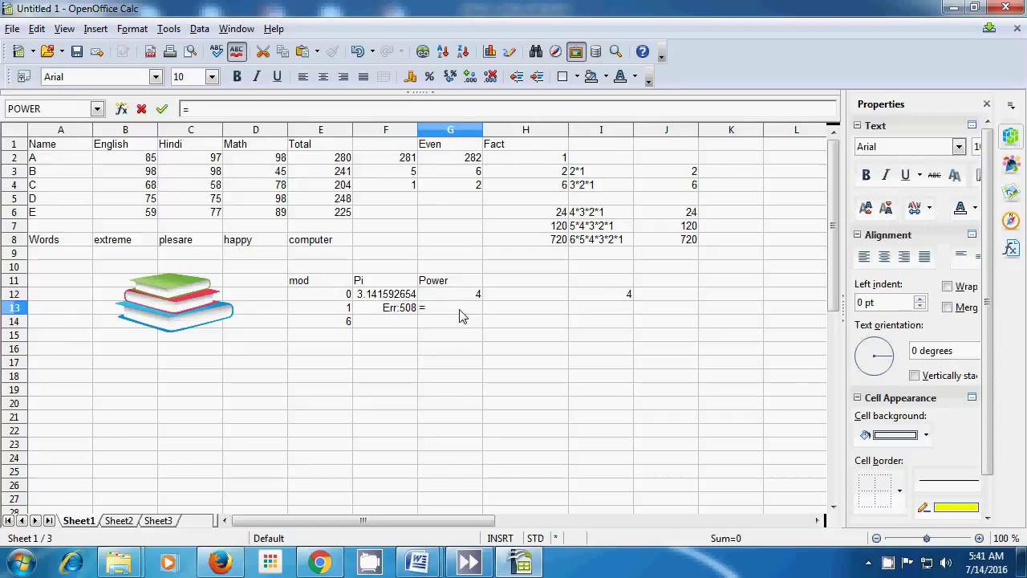
{"action": "type", "text": "po"}
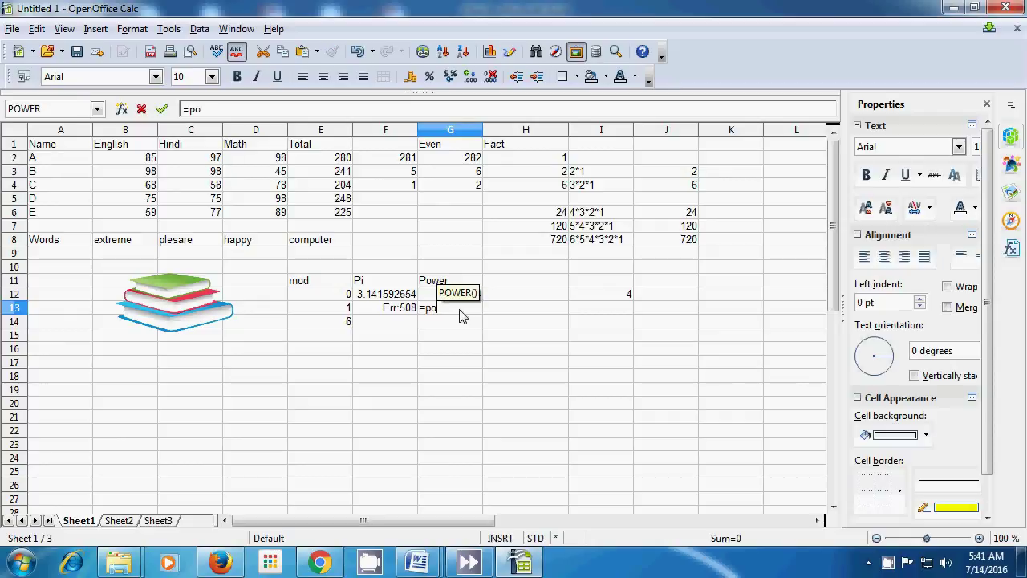
{"action": "type", "text": "wer("}
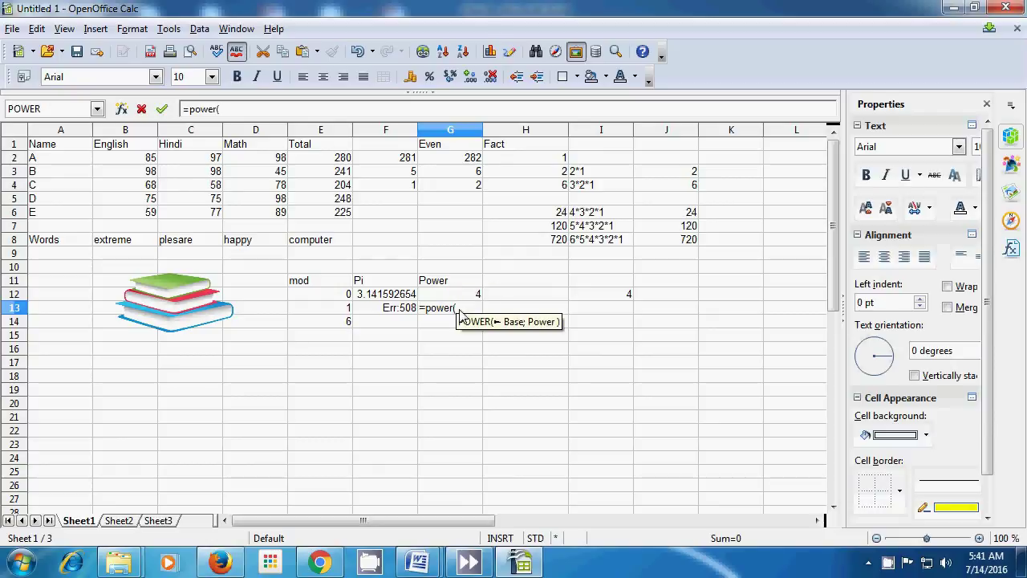
{"action": "type", "text": "4"}
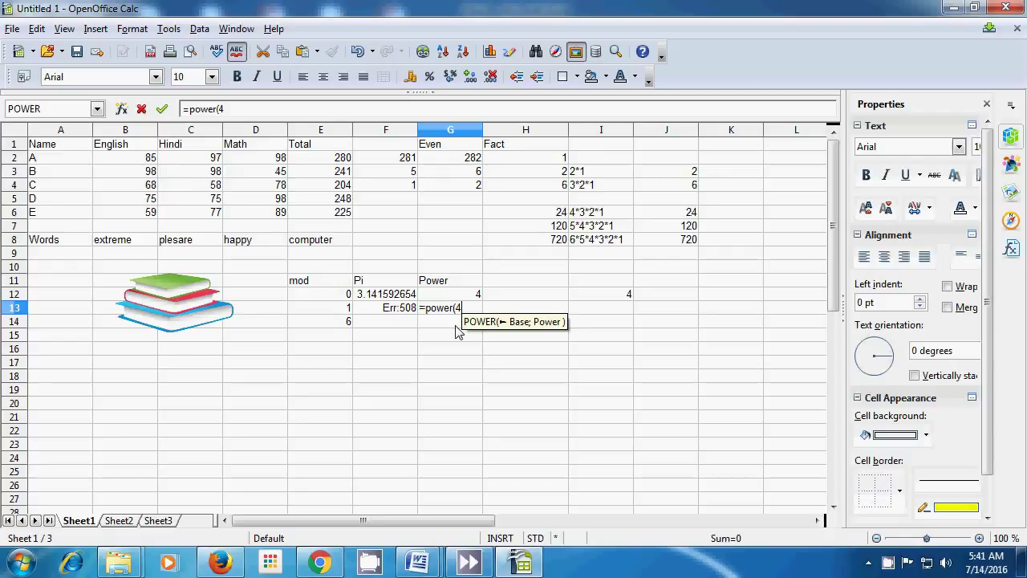
{"action": "type", "text": ";"}
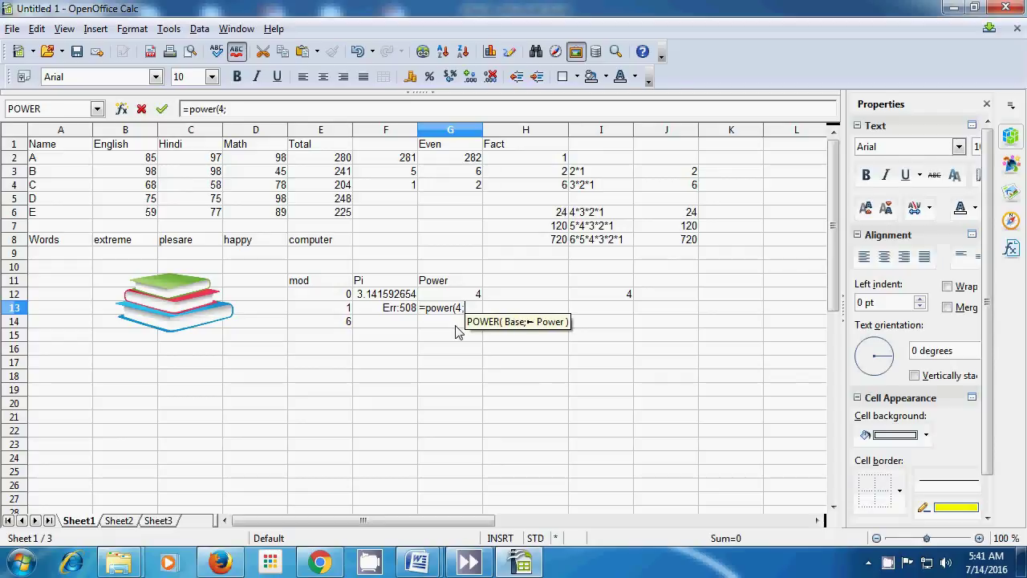
{"action": "type", "text": "3"}
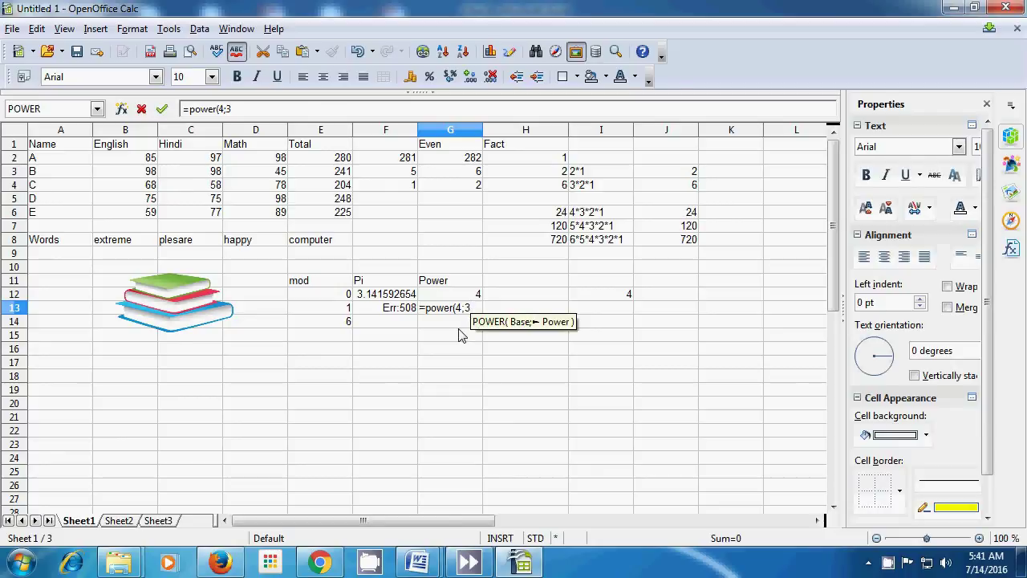
{"action": "type", "text": ")"}
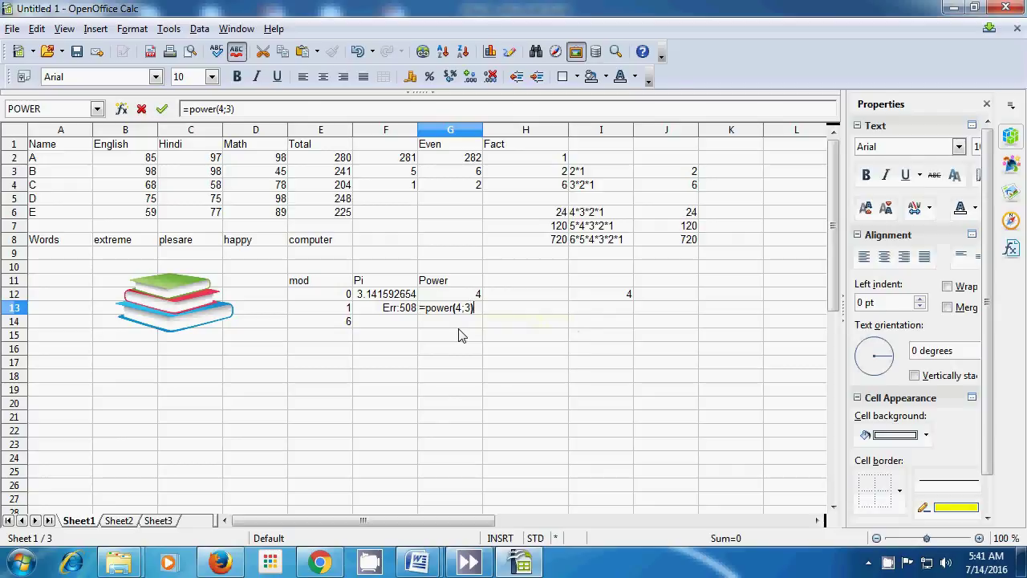
{"action": "key", "text": "Return"}
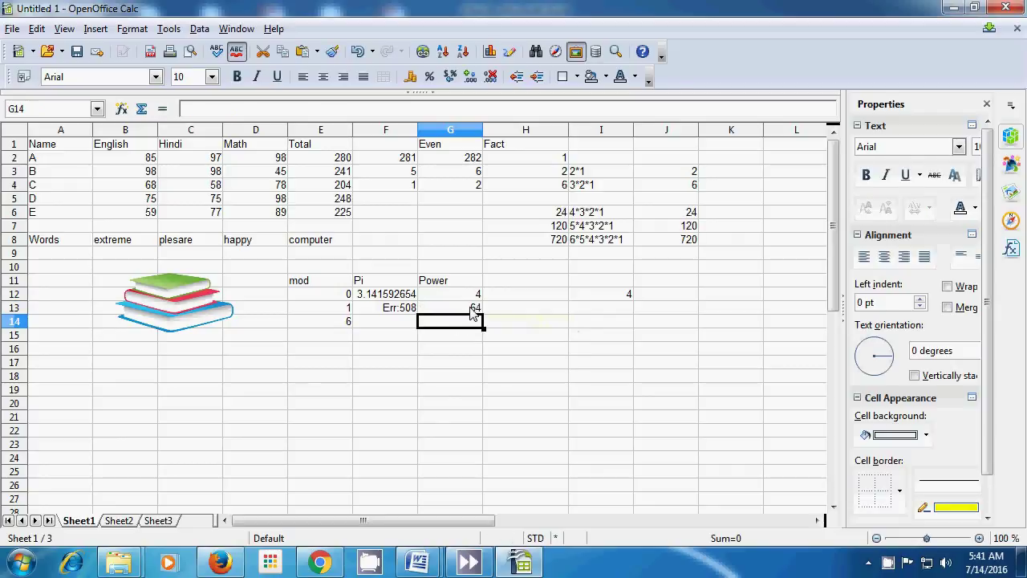
Enter the multiplication =4*4*4 in cell I13 as a cross-check of the POWER formula in G13
{"action": "left_click", "coordinate": [583, 315]}
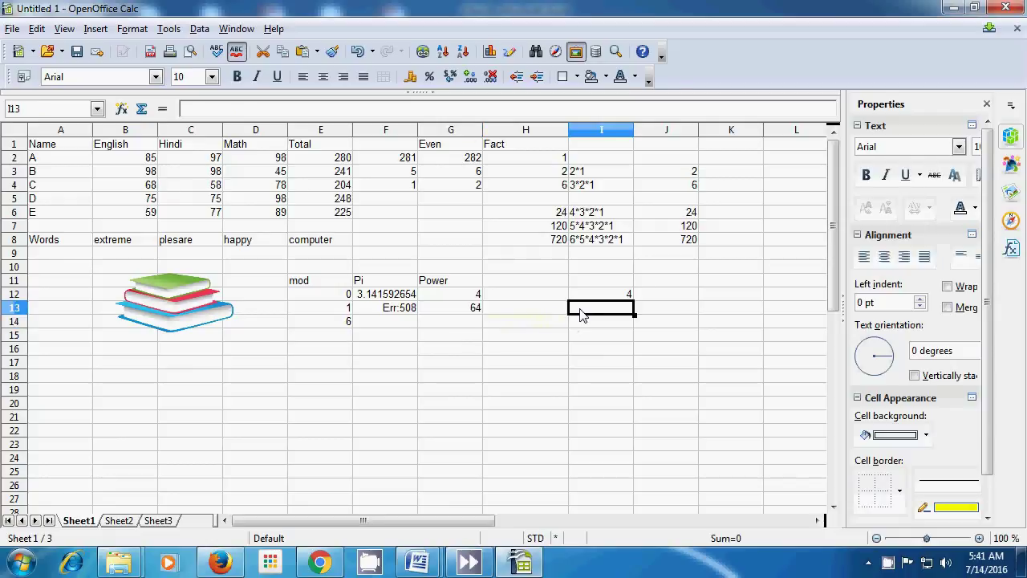
{"action": "type", "text": "="}
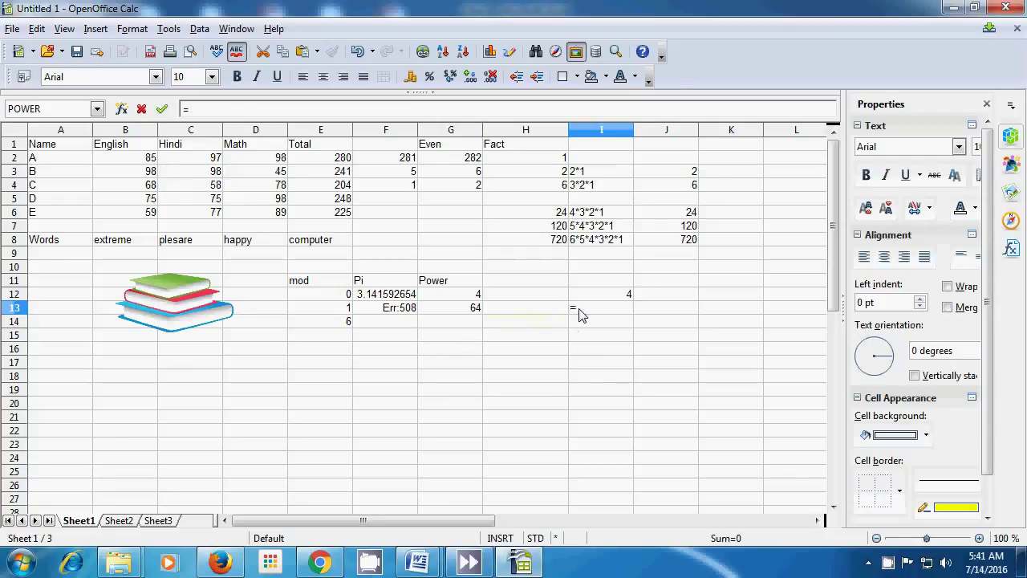
{"action": "type", "text": "4*4*4"}
{"action": "key", "text": "Return"}
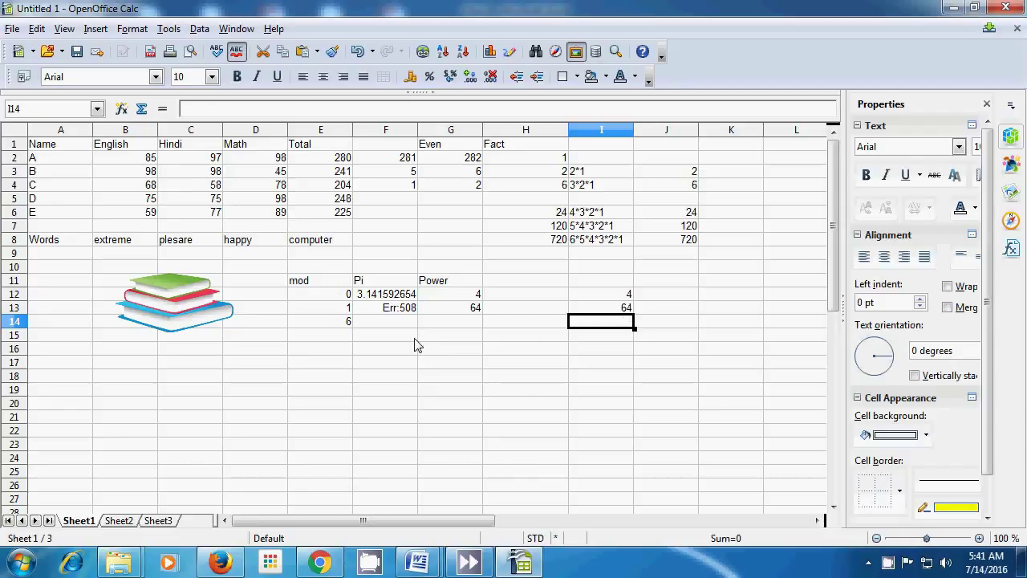
Enter the formula =power(5;5) in cell G14, removing the stray I14 reference from it before confirming
{"action": "left_click", "coordinate": [448, 329]}
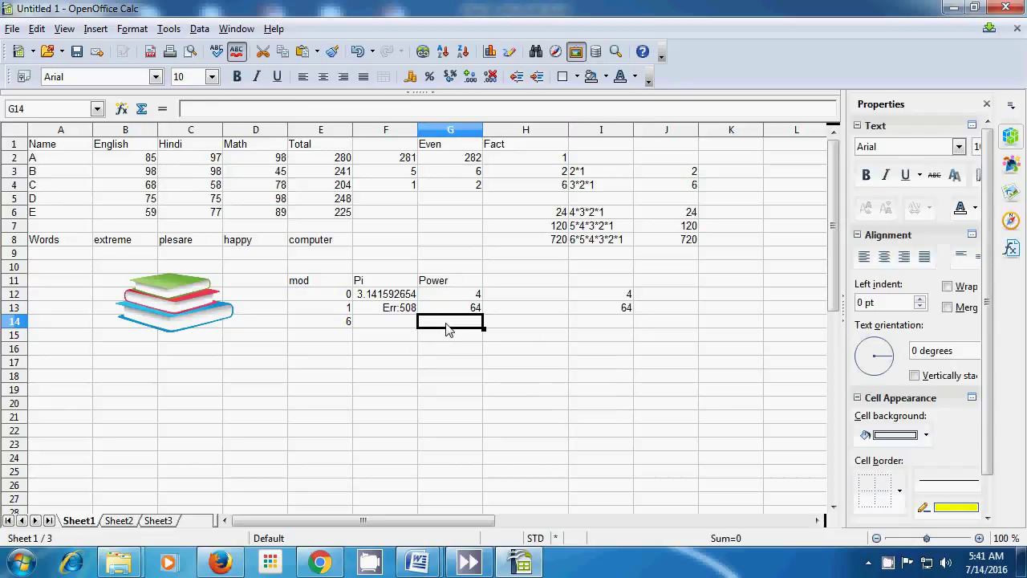
{"action": "type", "text": "="}
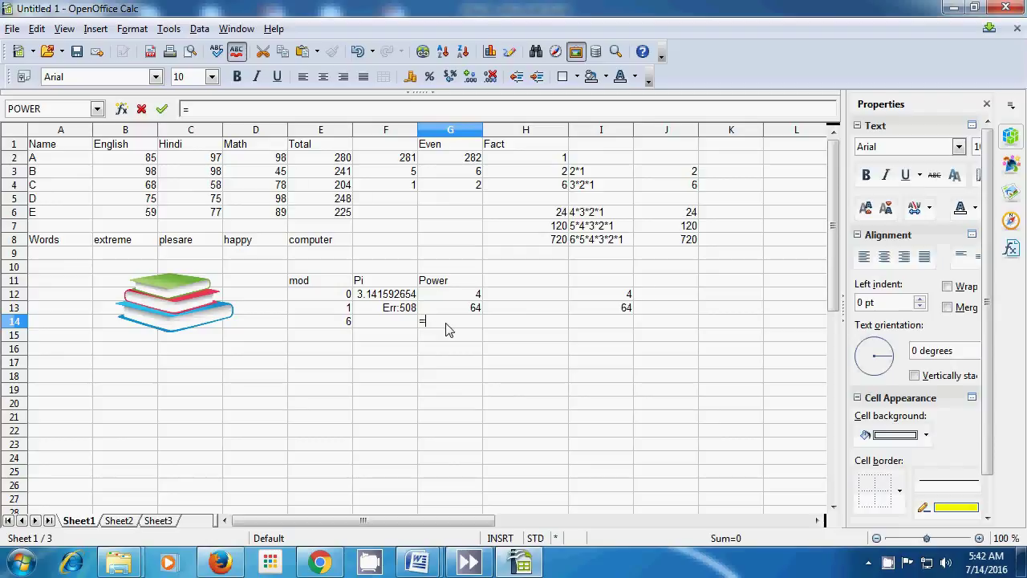
{"action": "type", "text": "5"}
{"action": "key", "text": "BackSpace"}
{"action": "type", "text": "power"}
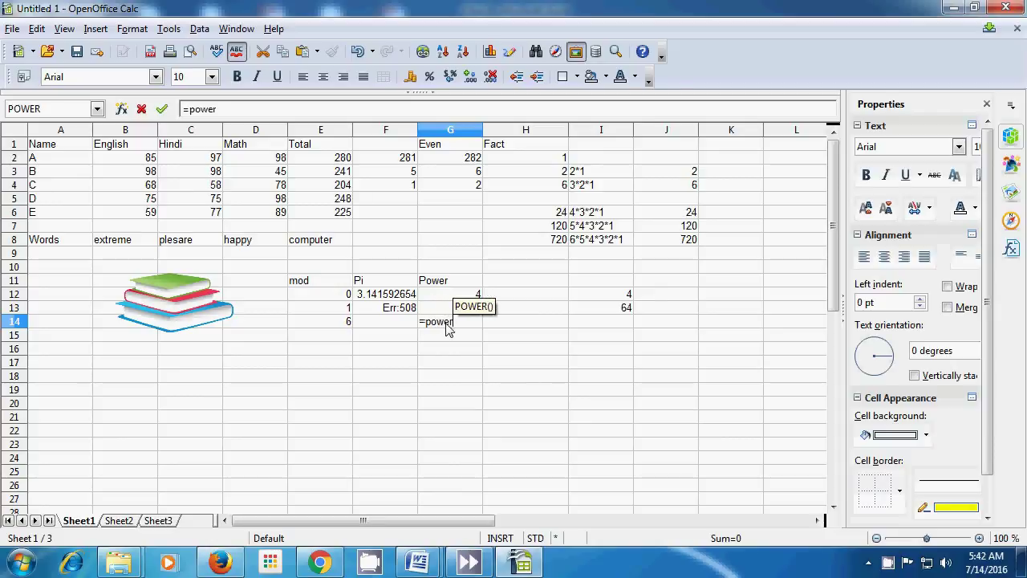
{"action": "type", "text": "("}
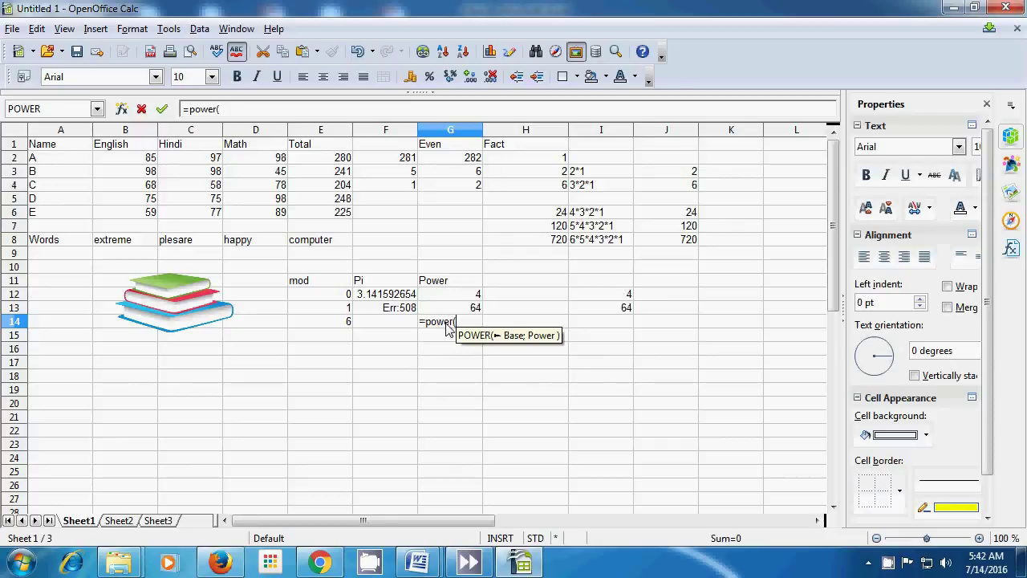
{"action": "type", "text": "5"}
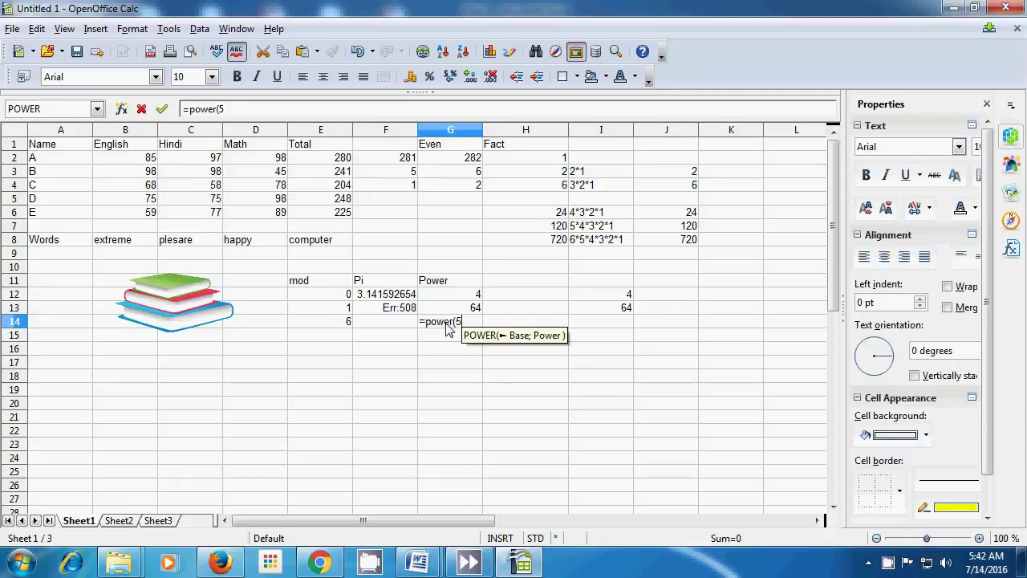
{"action": "type", "text": ";"}
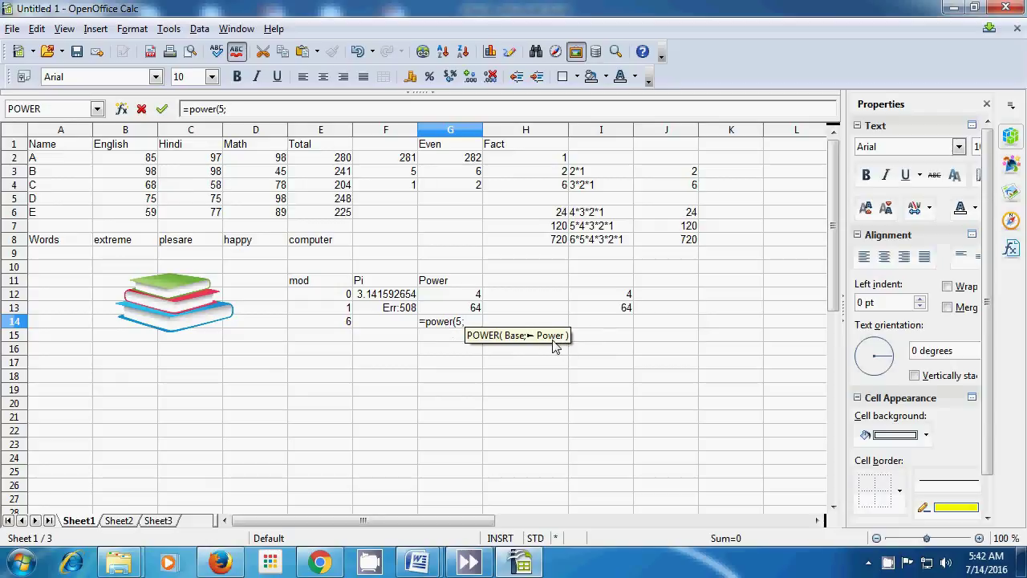
{"action": "type", "text": "5"}
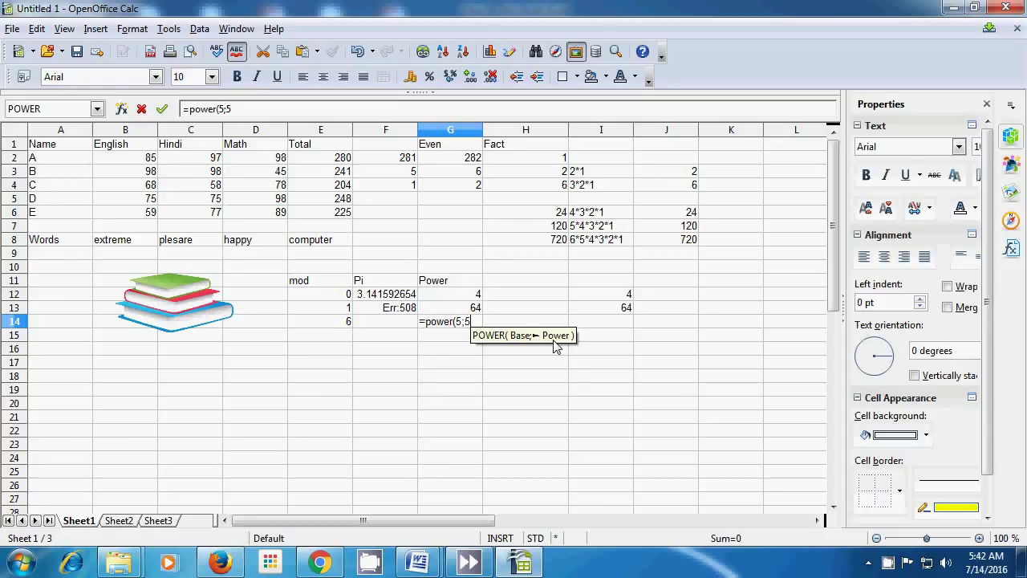
{"action": "type", "text": ")"}
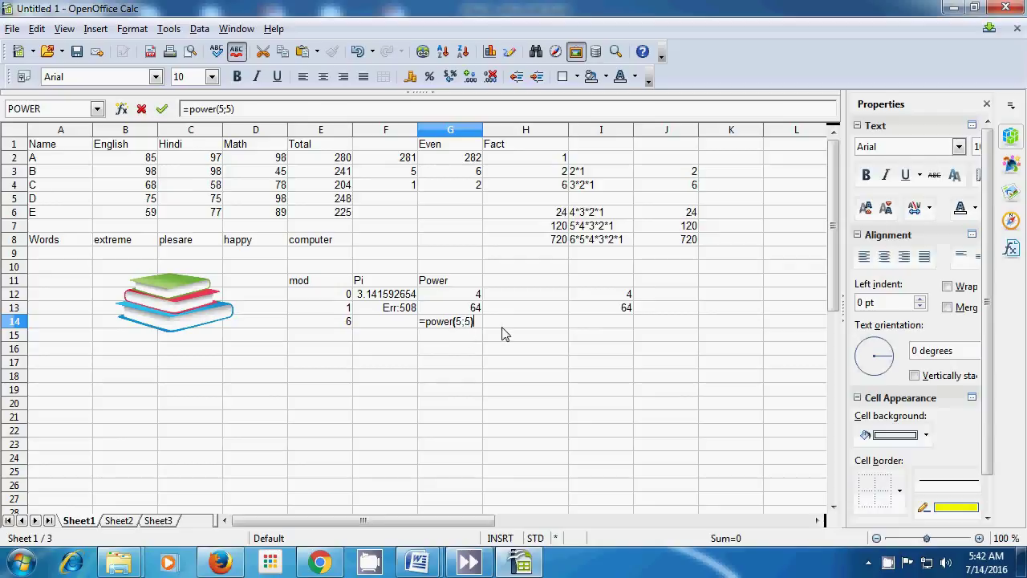
{"action": "left_click", "coordinate": [599, 329]}
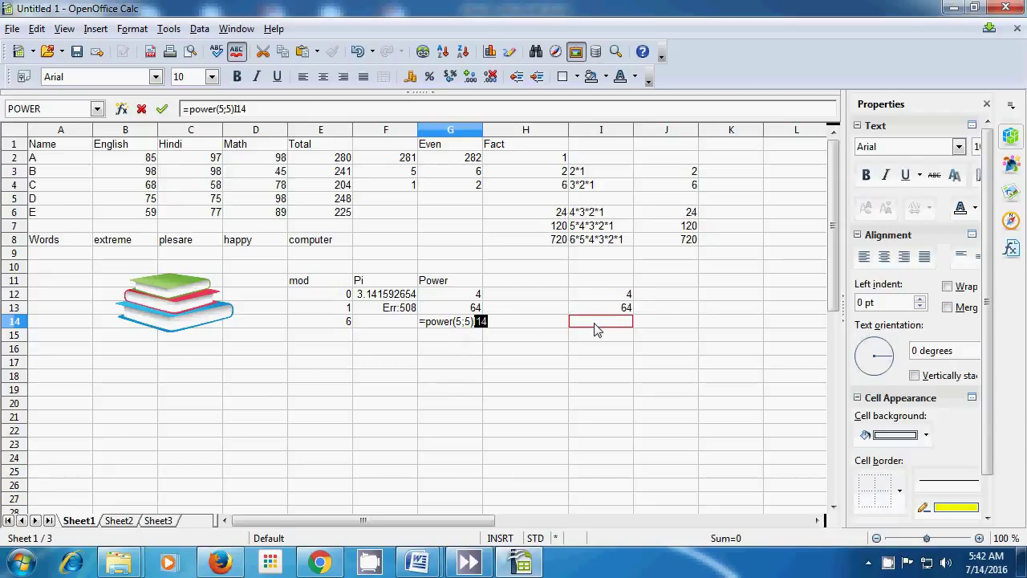
{"action": "key", "text": "BackSpace"}
{"action": "key", "text": "BackSpace"}
{"action": "key", "text": "BackSpace"}
{"action": "key", "text": "Return"}
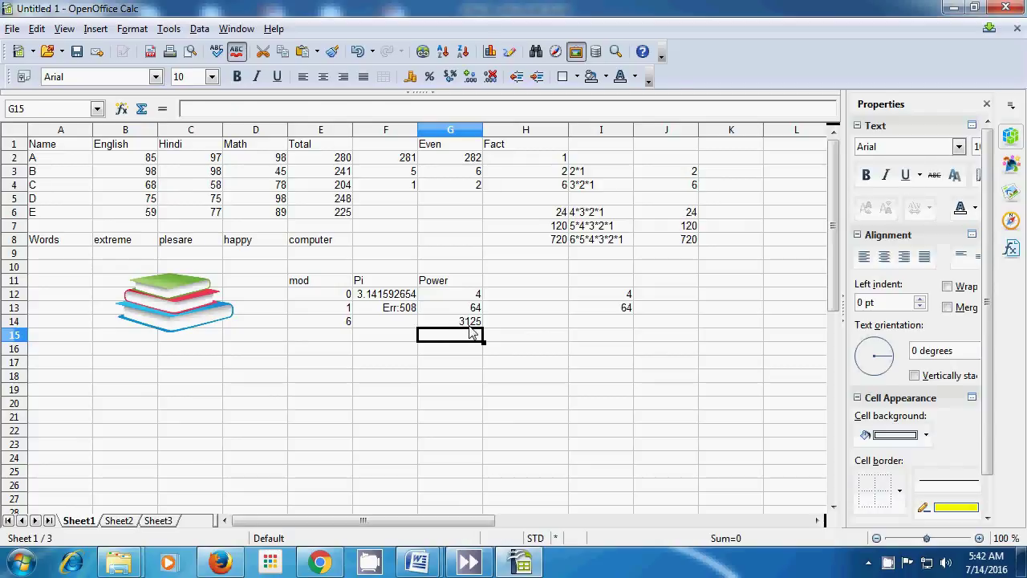
Enter the multiplication =5*5*5*5*5 in cell I14 as a cross-check of the POWER formula in G14
{"action": "left_click", "coordinate": [604, 325]}
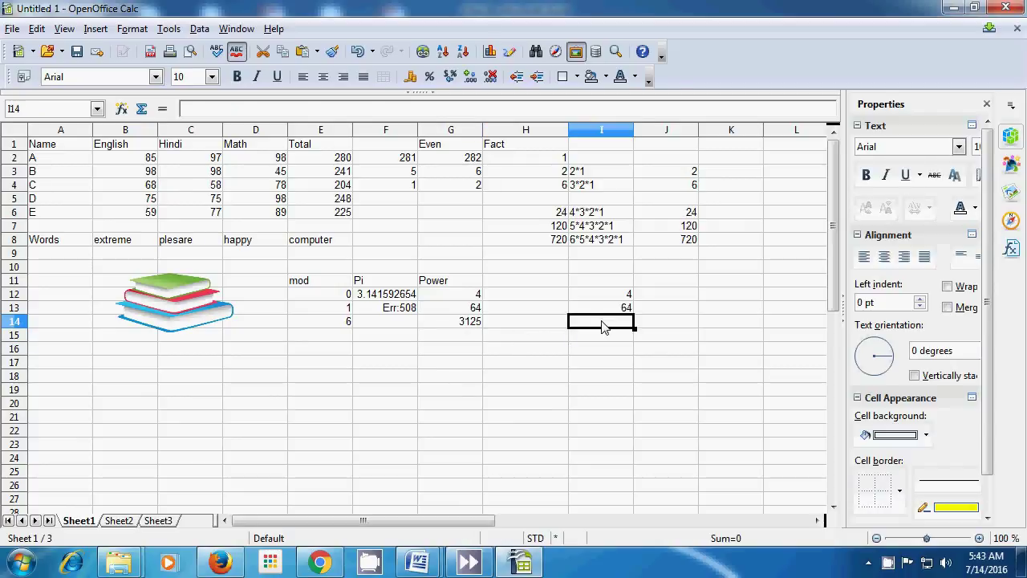
{"action": "type", "text": "=5*5*%"}
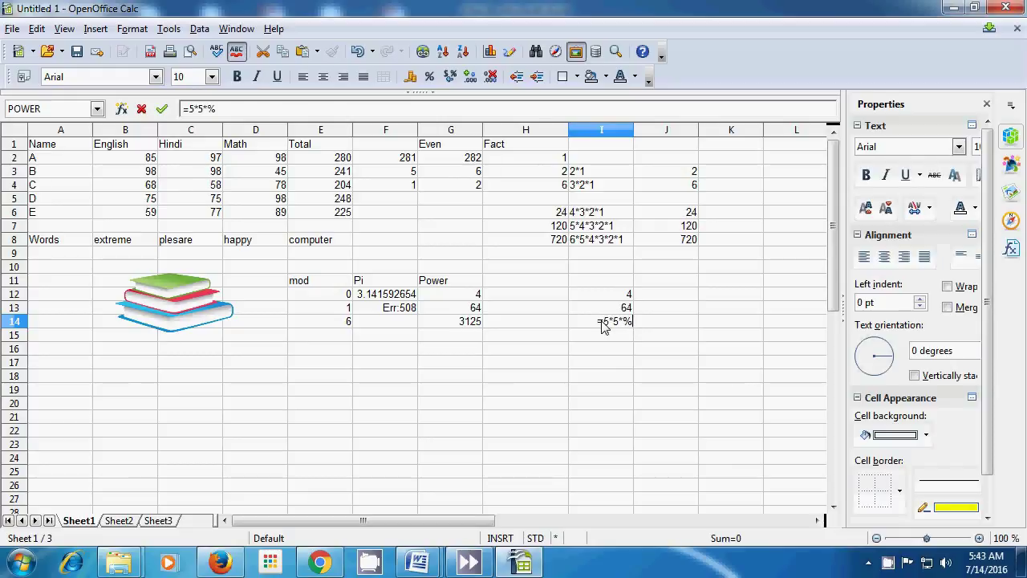
{"action": "key", "text": "BackSpace"}
{"action": "type", "text": "5*5*5*5"}
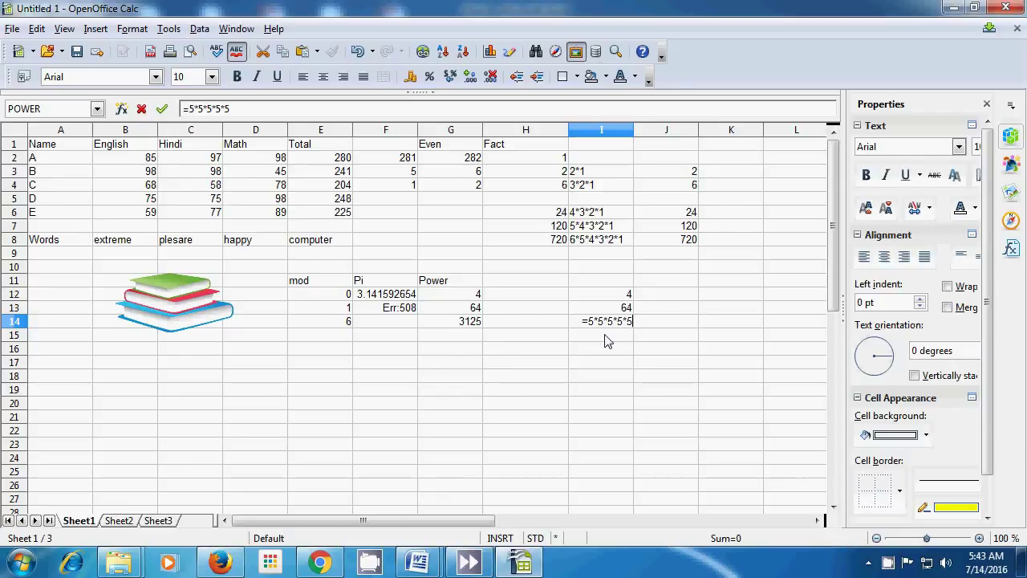
{"action": "key", "text": "Return"}
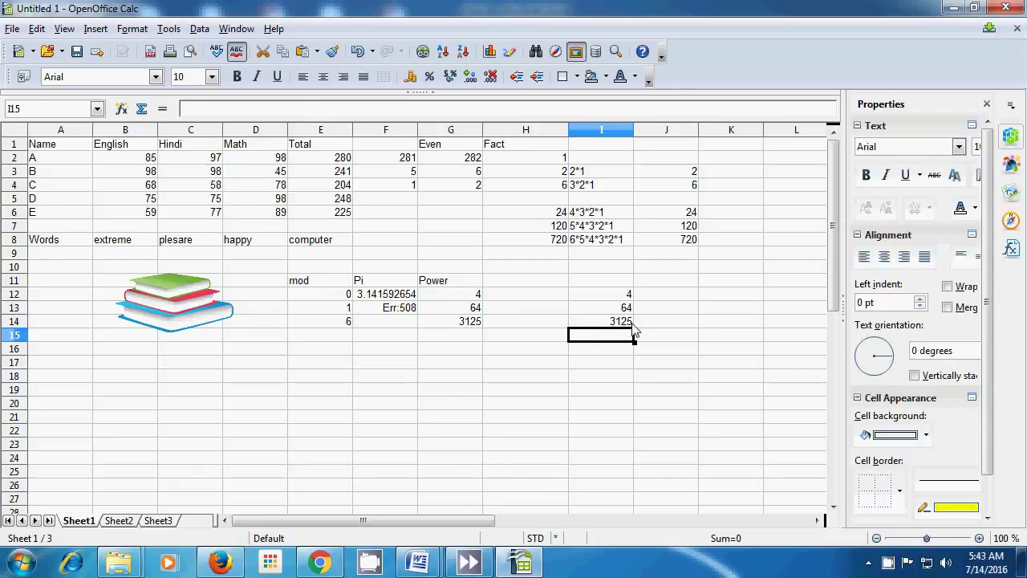
Enter the formula =power(2;6) in cell G15 as a further POWER example
{"action": "left_click", "coordinate": [448, 339]}
{"action": "type", "text": "="}
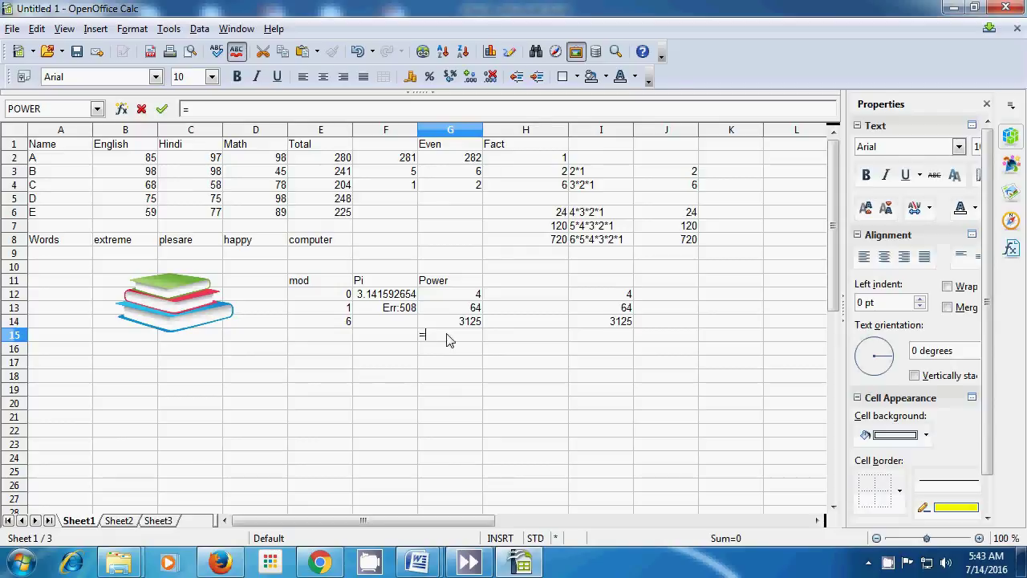
{"action": "type", "text": "power"}
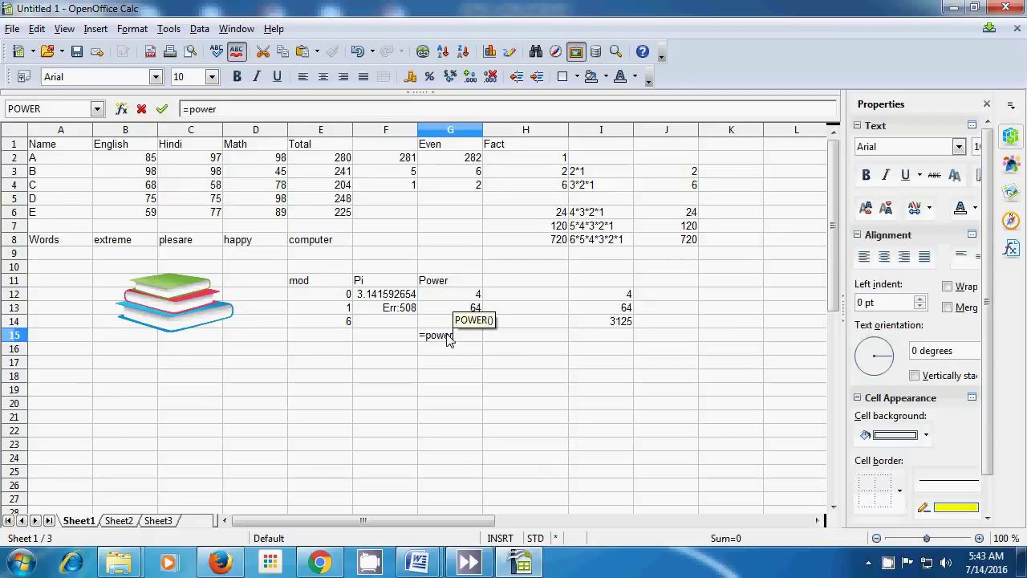
{"action": "type", "text": "("}
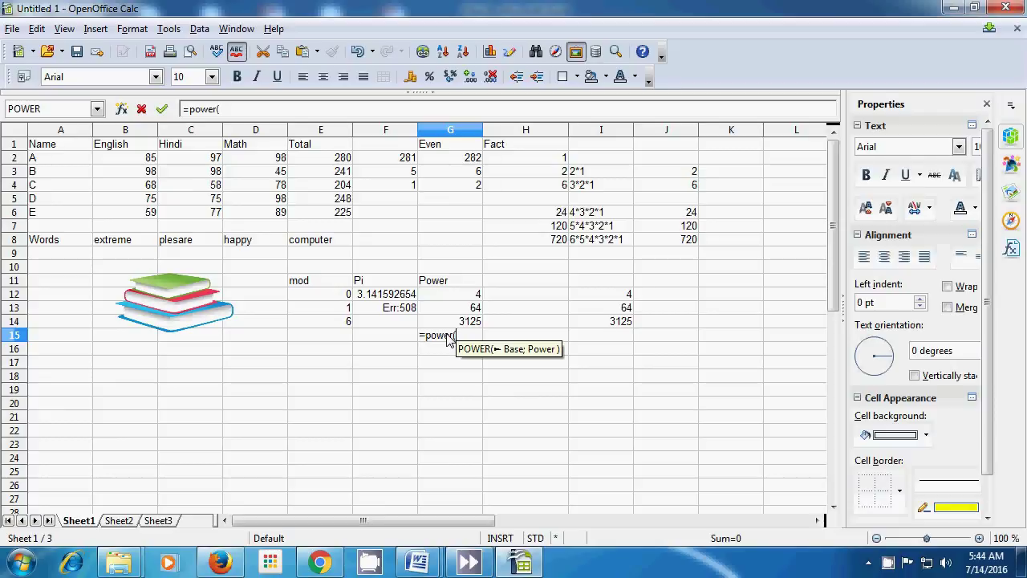
{"action": "type", "text": "2"}
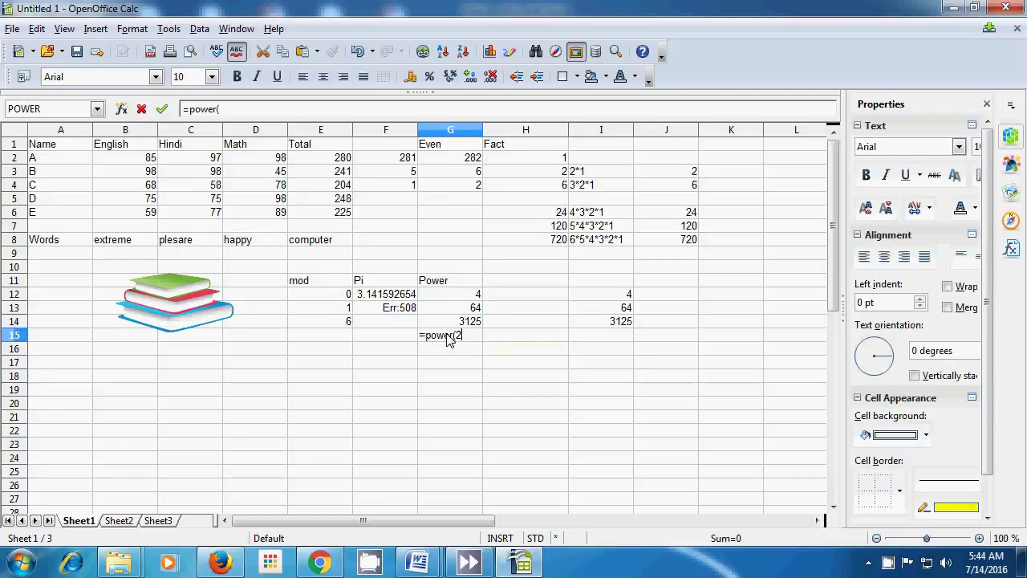
{"action": "type", "text": ";"}
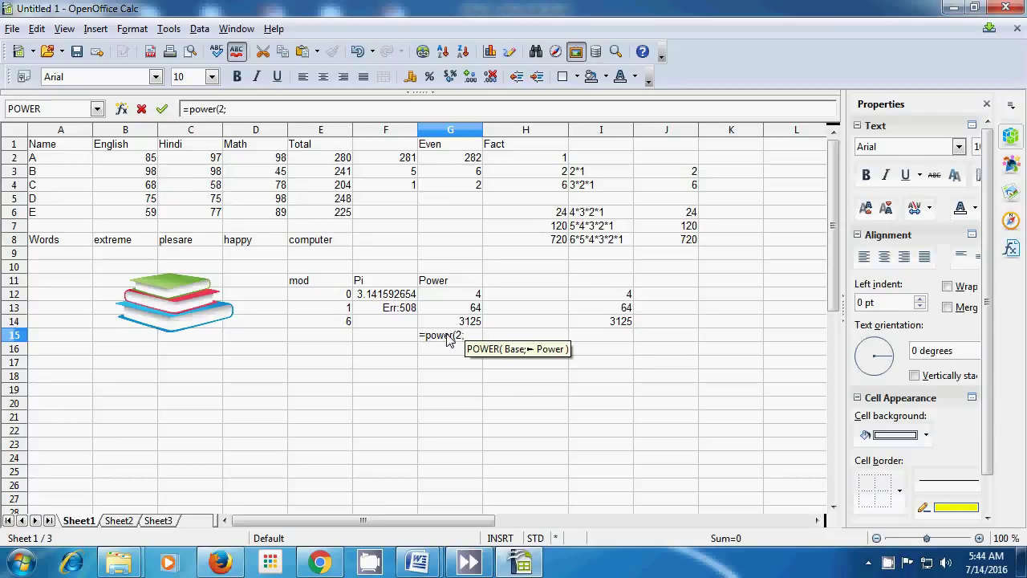
{"action": "type", "text": "6"}
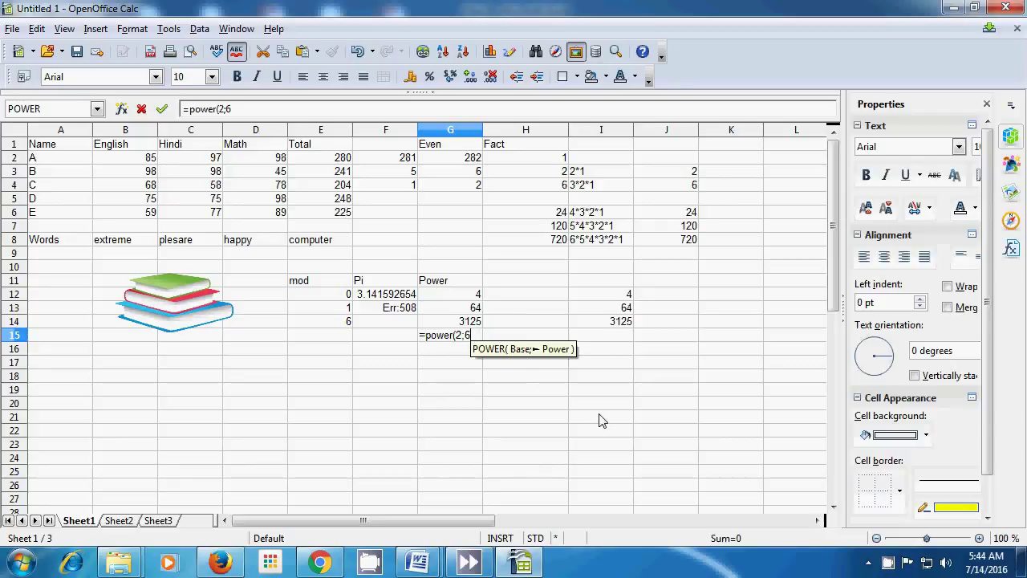
{"action": "type", "text": ")"}
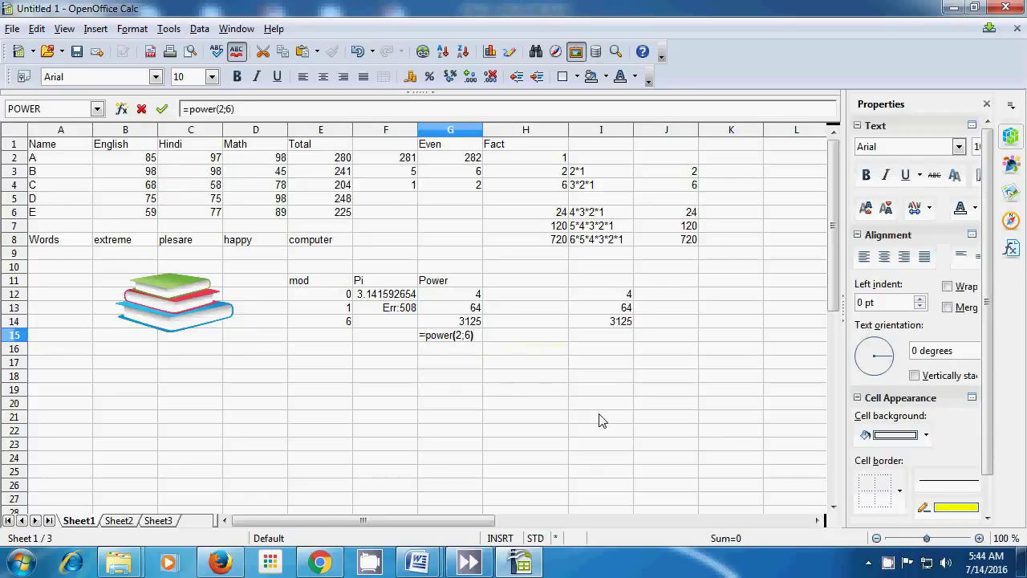
{"action": "key", "text": "Return"}
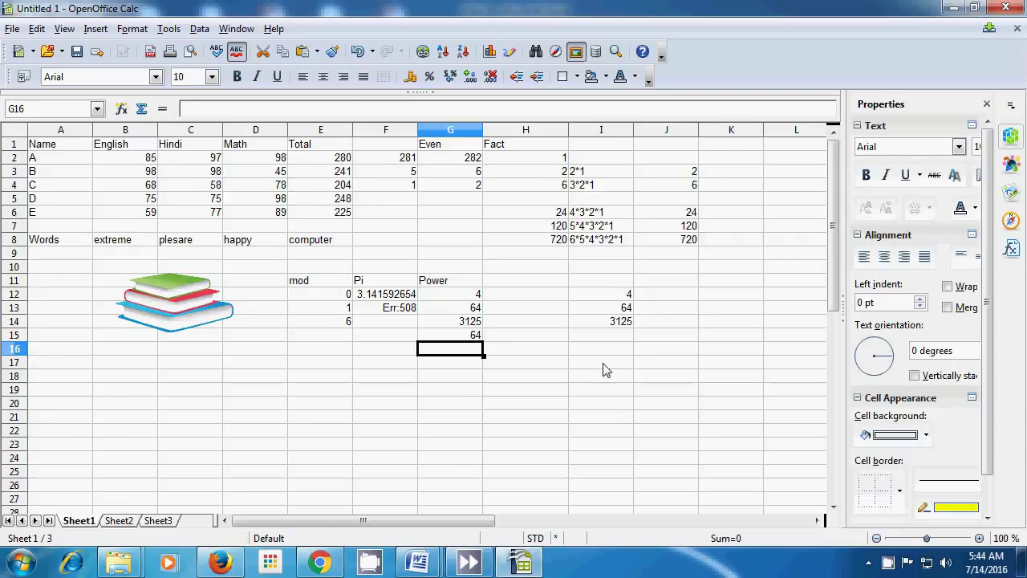
Enter the multiplication =2*2*2*2*2*2 in cell I15 as a cross-check of the POWER formula in G15
{"action": "left_click", "coordinate": [601, 339]}
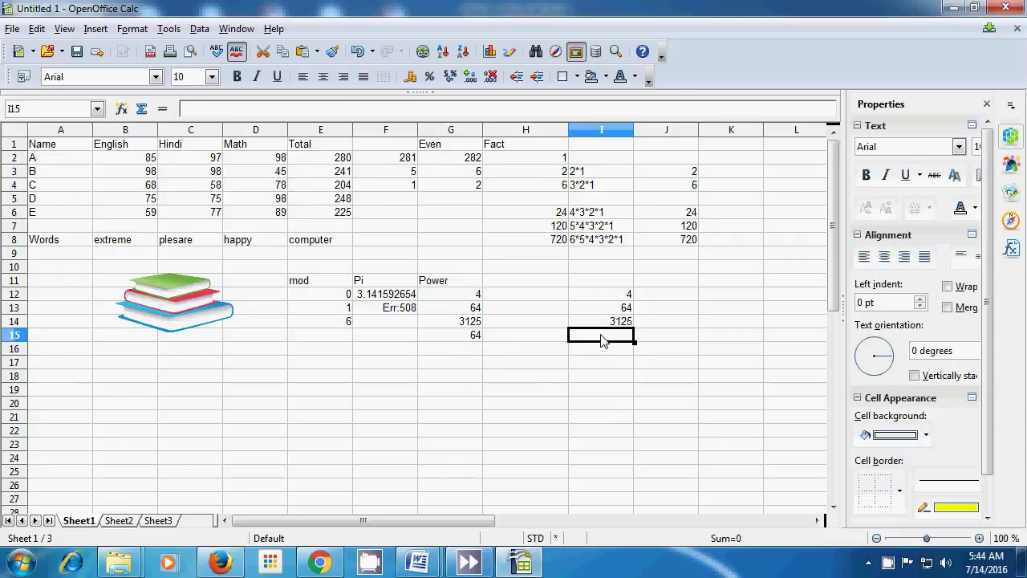
{"action": "type", "text": "=2*2*2"}
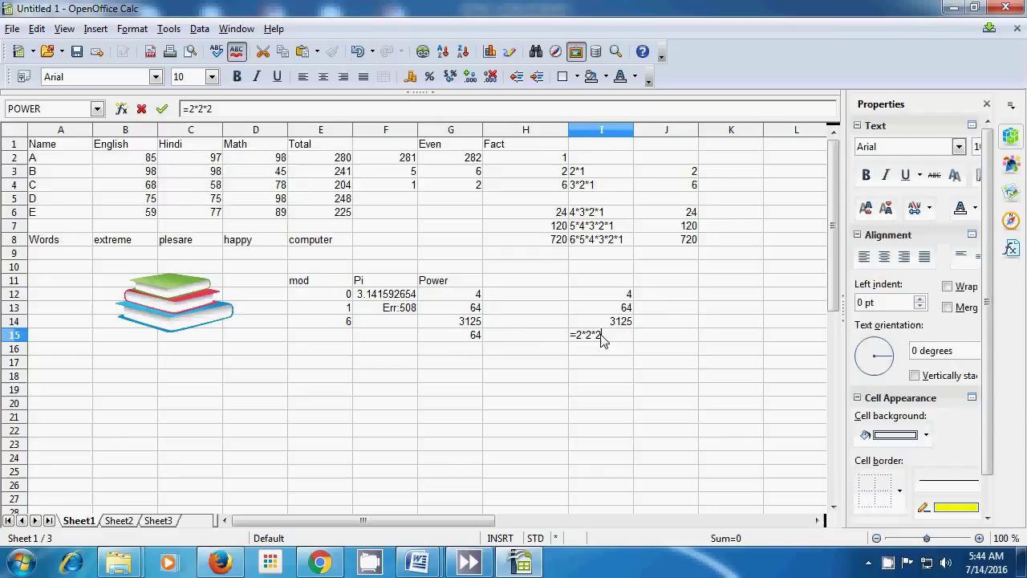
{"action": "type", "text": "*2*2"}
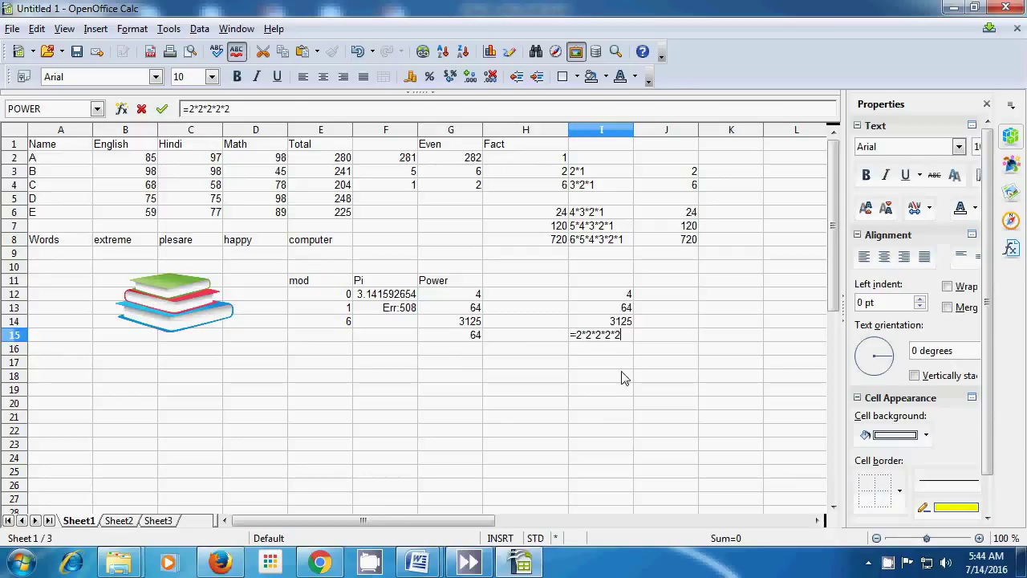
{"action": "type", "text": "*2"}
{"action": "key", "text": "Return"}
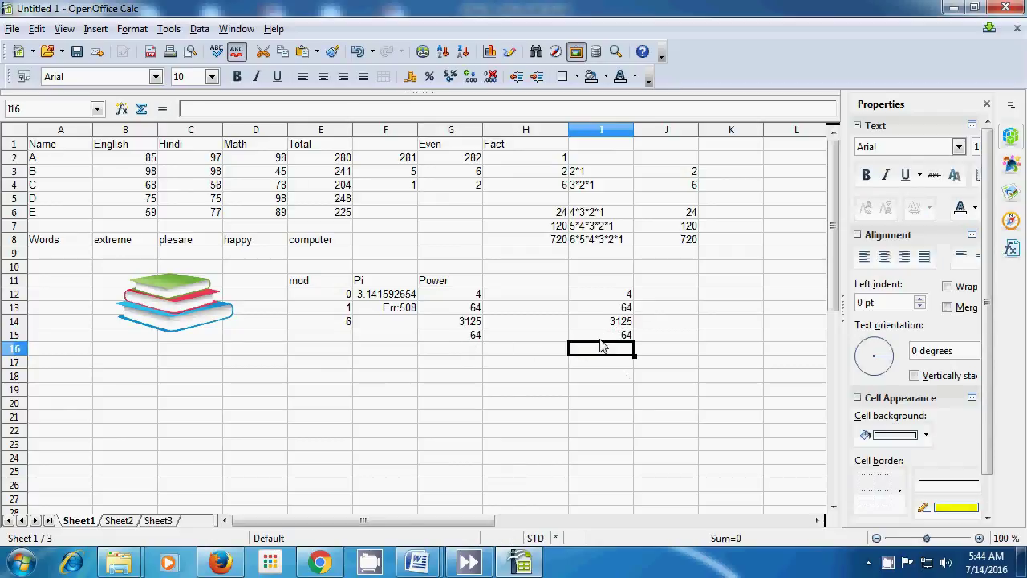
{"action": "left_click", "coordinate": [416, 405]}
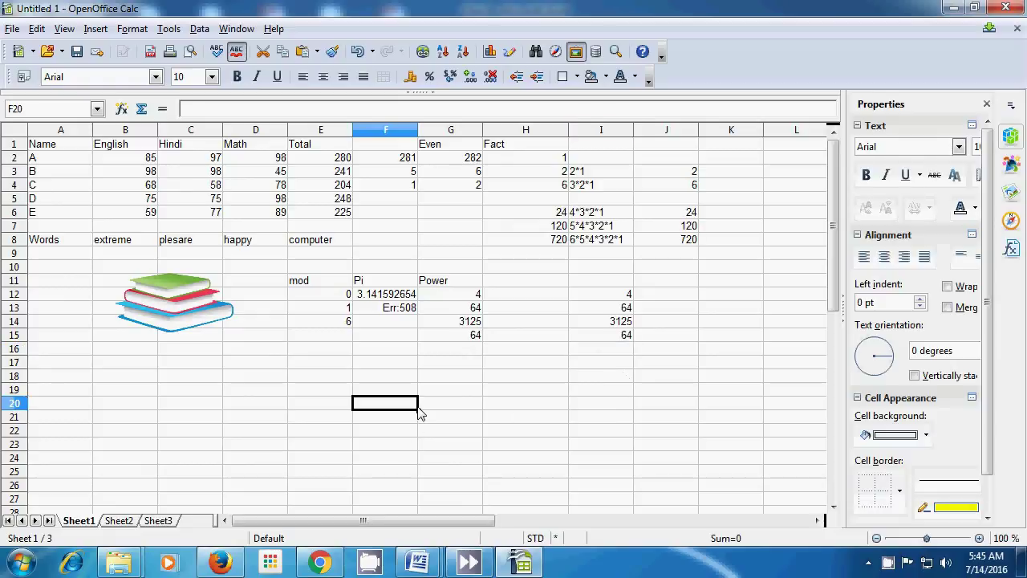
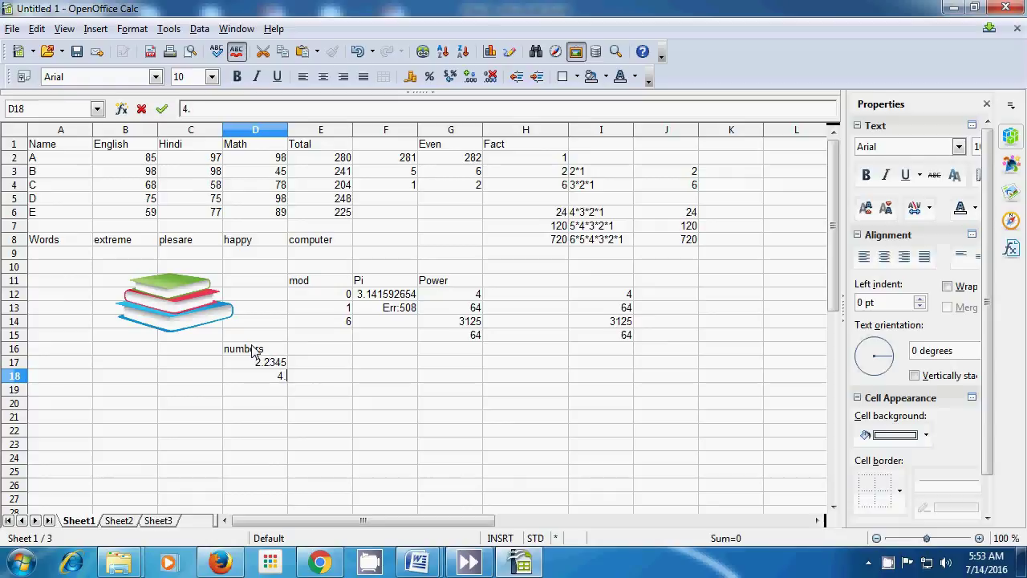
Complete the numbers list with 4.6759 in cell D18, 0.876 in D19 and 5.4567 in D20
{"action": "type", "text": "9"}
{"action": "key", "text": "Return"}
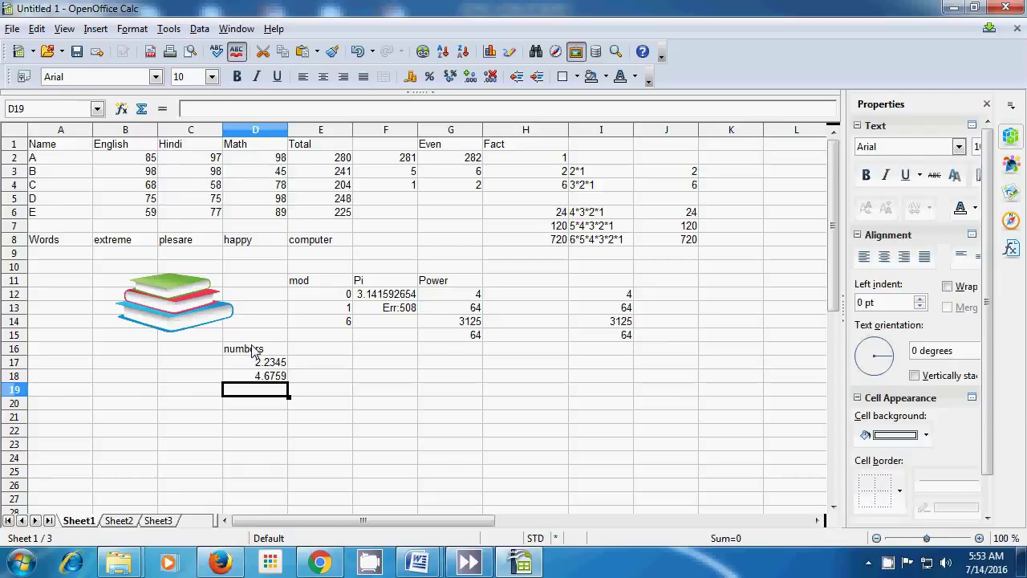
{"action": "type", "text": "0.876"}
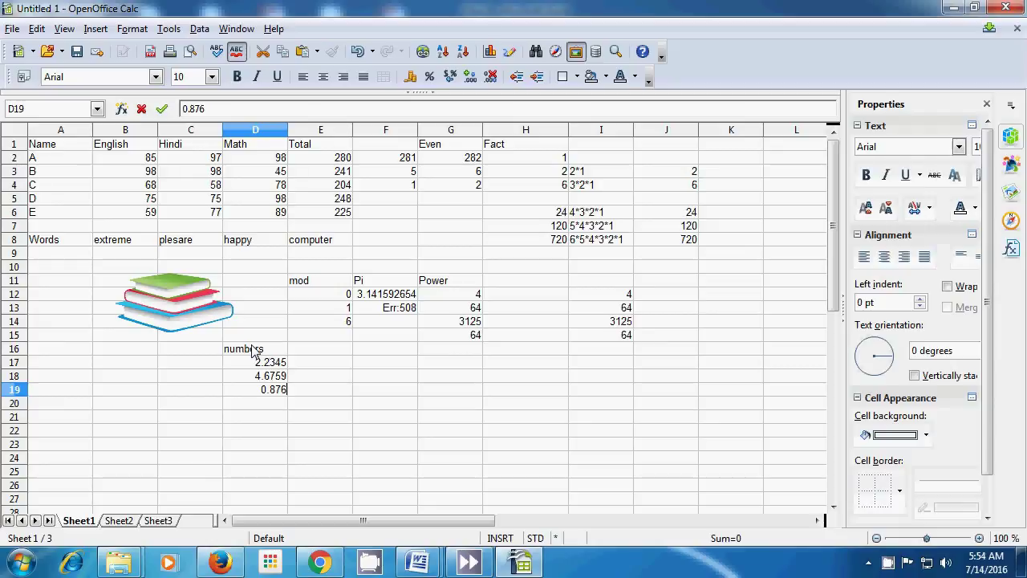
{"action": "key", "text": "Return"}
{"action": "type", "text": "5"}
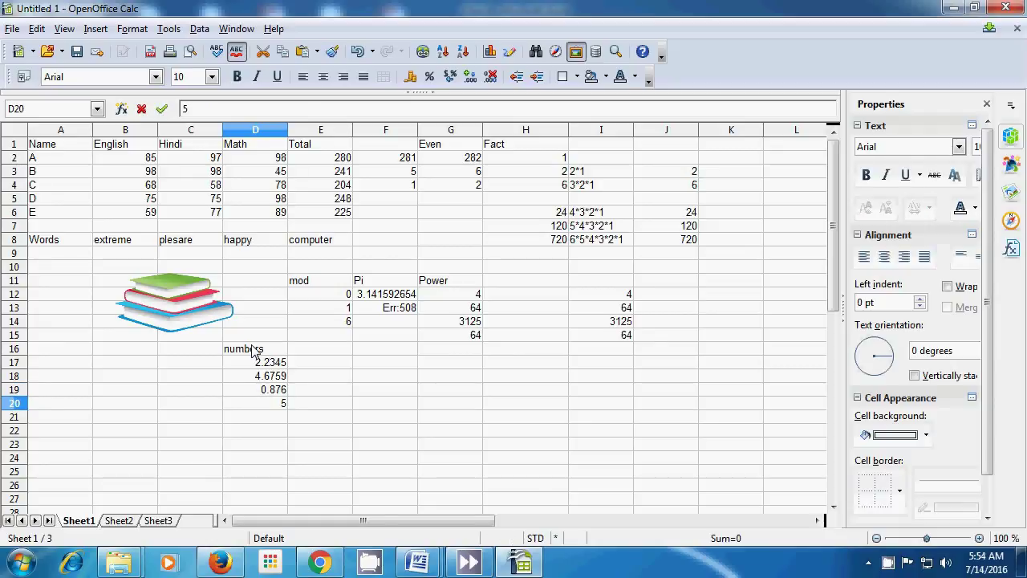
{"action": "type", "text": "."}
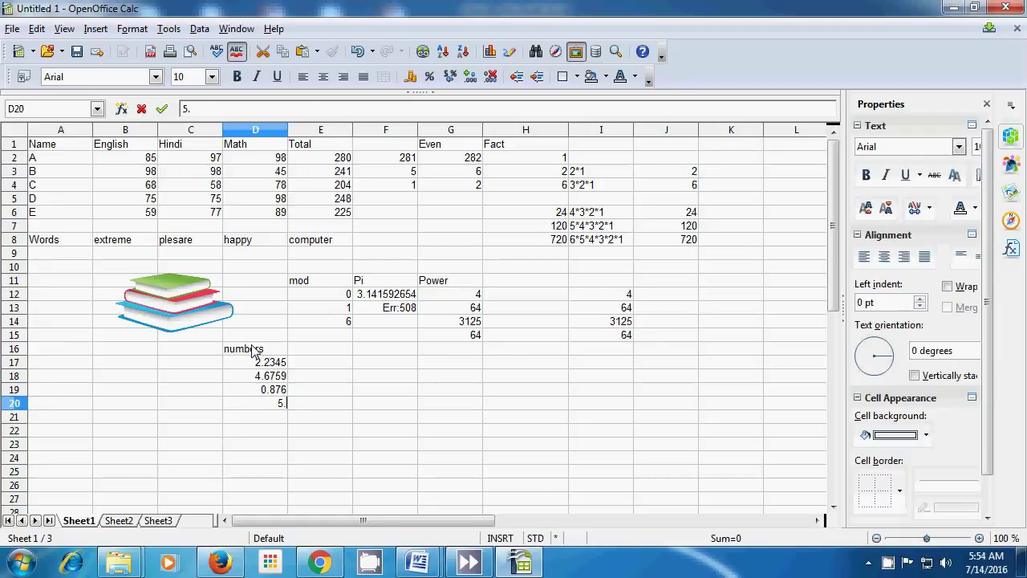
{"action": "type", "text": "4567"}
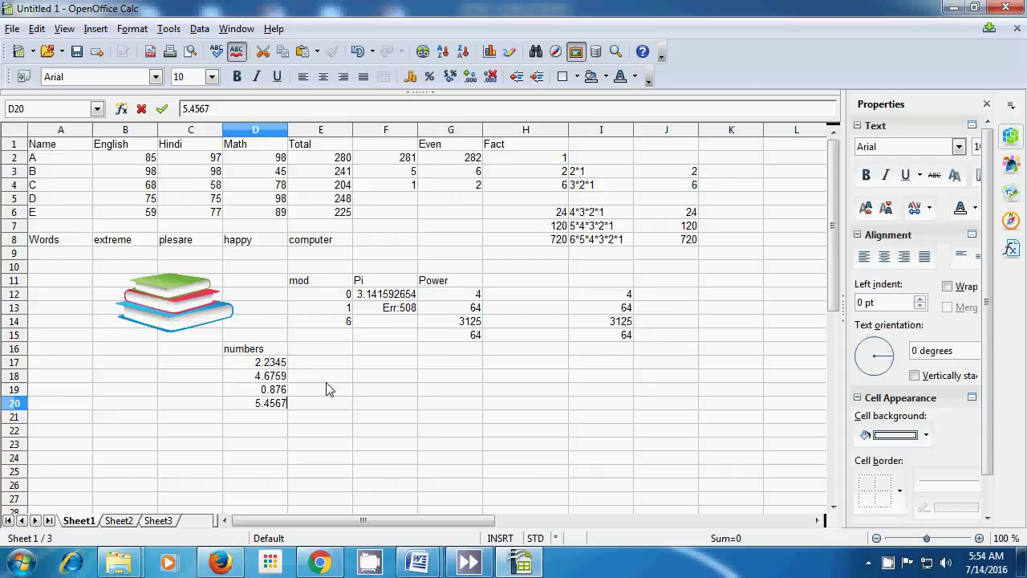
Enter the heading "round" in cell E16, beside the numbers heading
{"action": "left_click", "coordinate": [324, 355]}
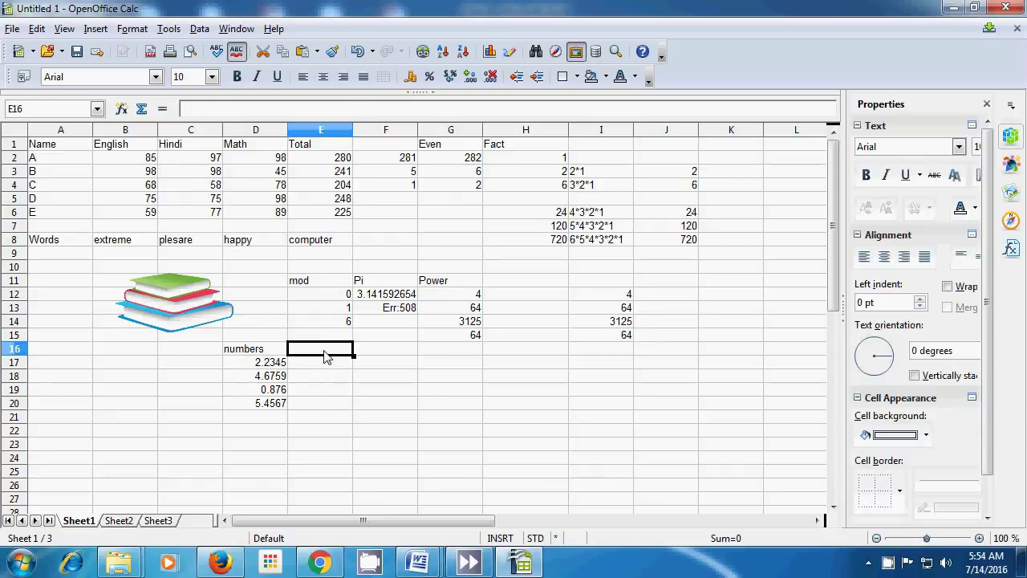
{"action": "type", "text": "round"}
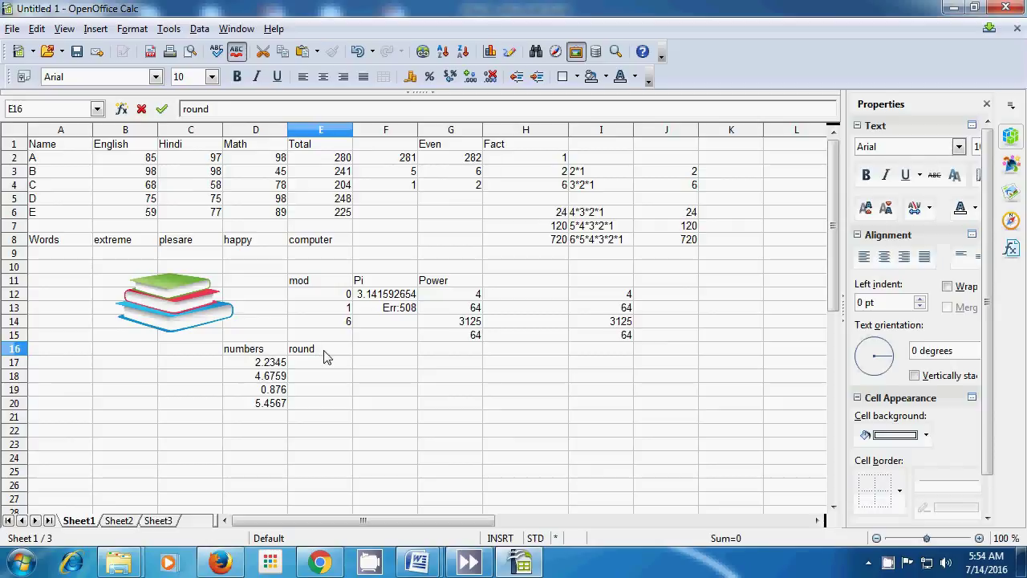
{"action": "key", "text": "Return"}
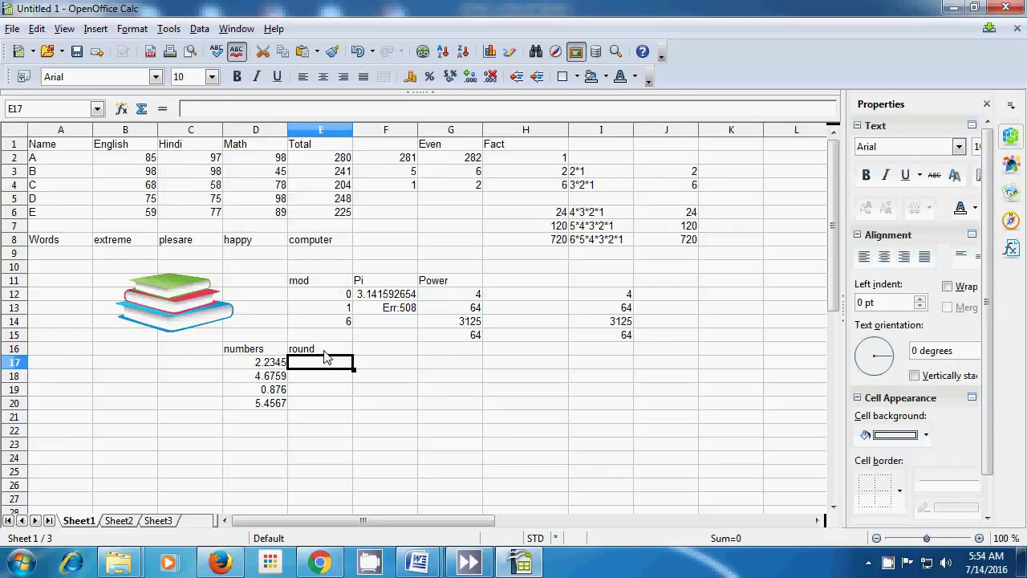
Enter the formula =round(D17;2) in cell E17 to round the first number to two decimal places
{"action": "type", "text": "=ro"}
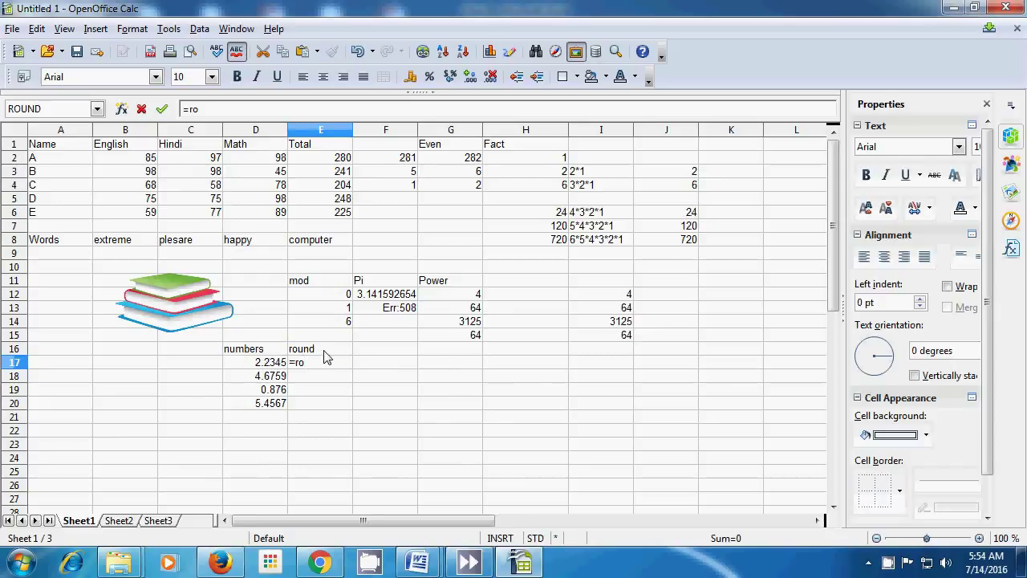
{"action": "type", "text": "und"}
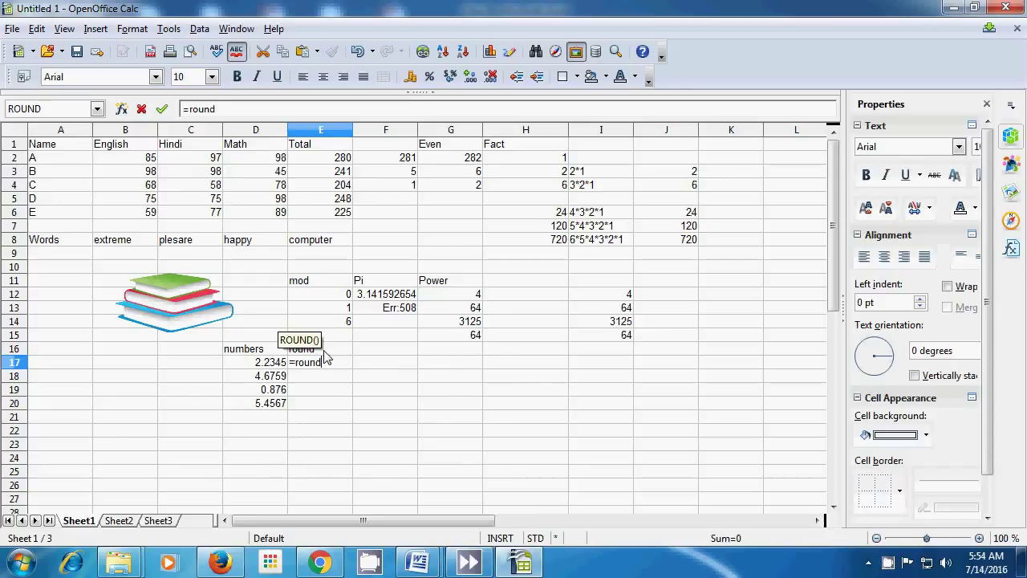
{"action": "type", "text": "("}
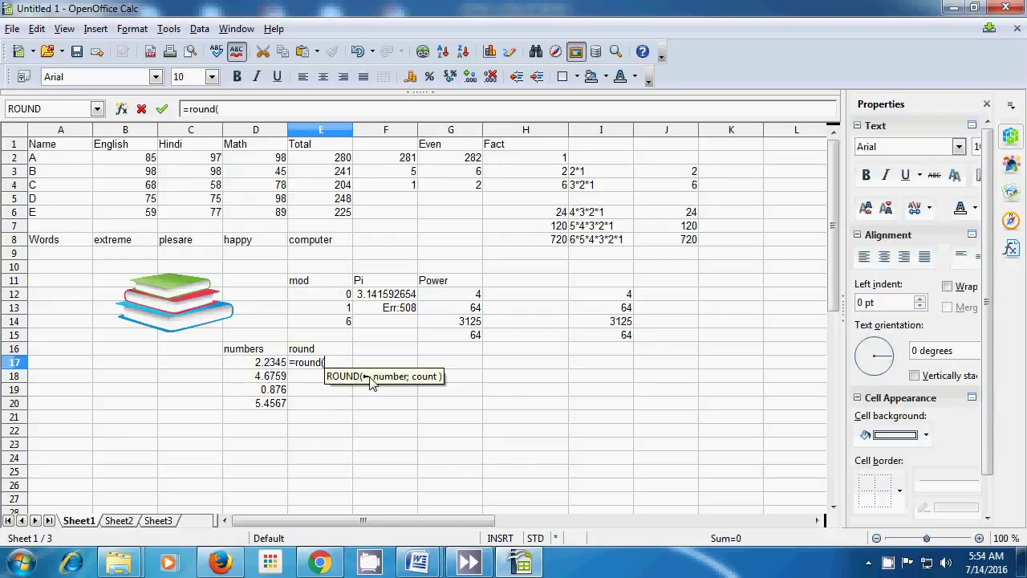
{"action": "left_click", "coordinate": [265, 365]}
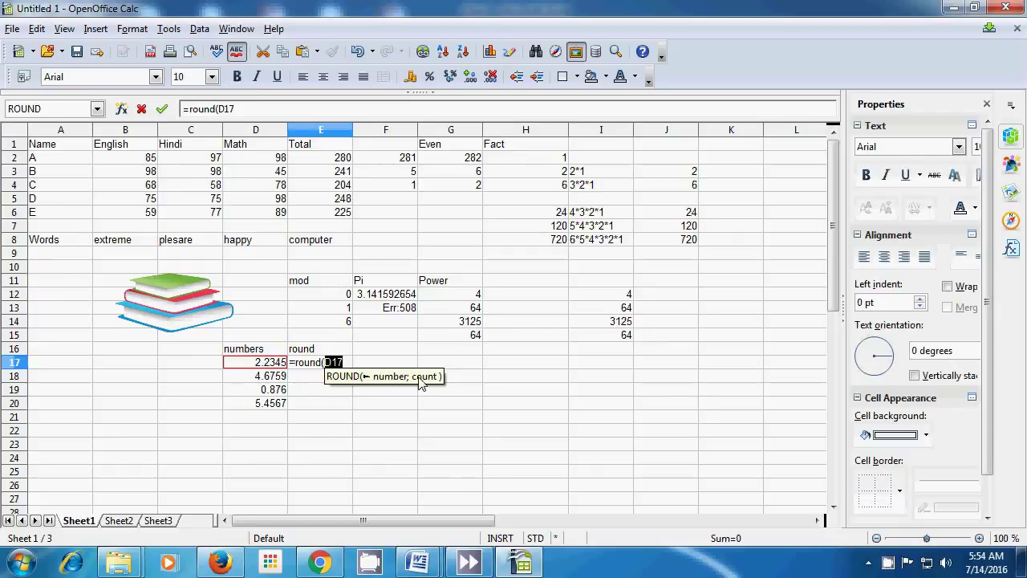
{"action": "type", "text": ";"}
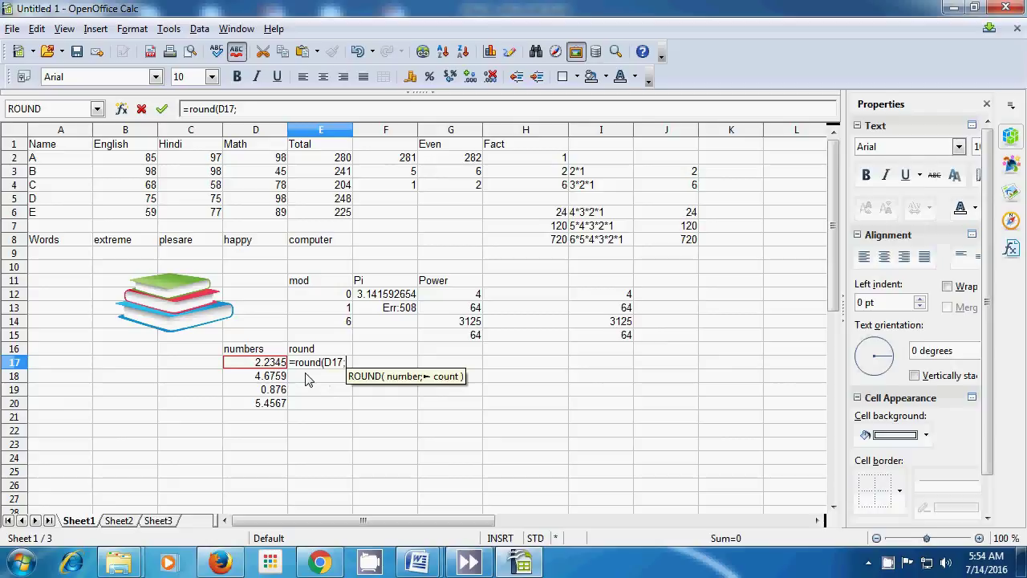
{"action": "type", "text": "2"}
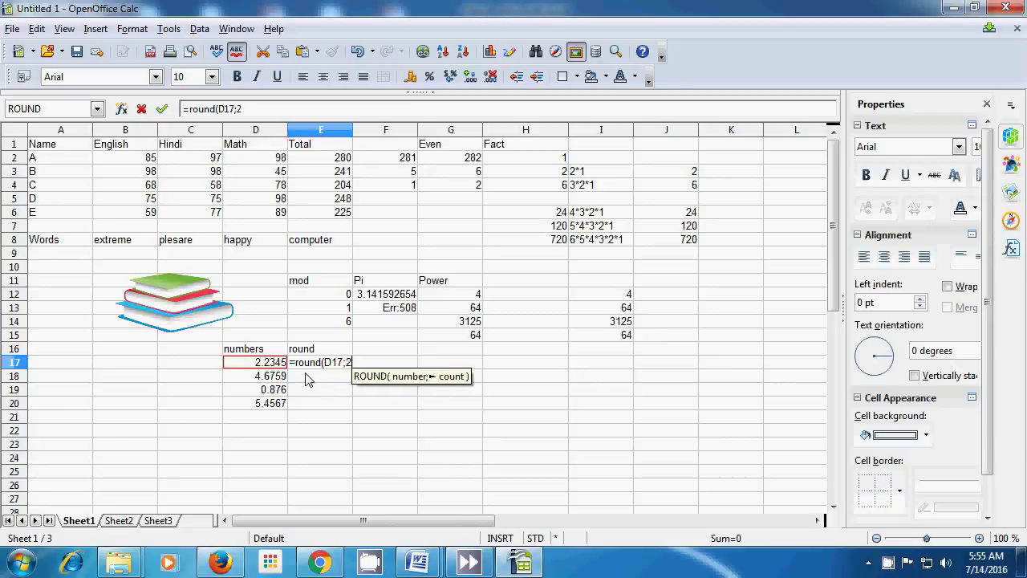
{"action": "type", "text": ")"}
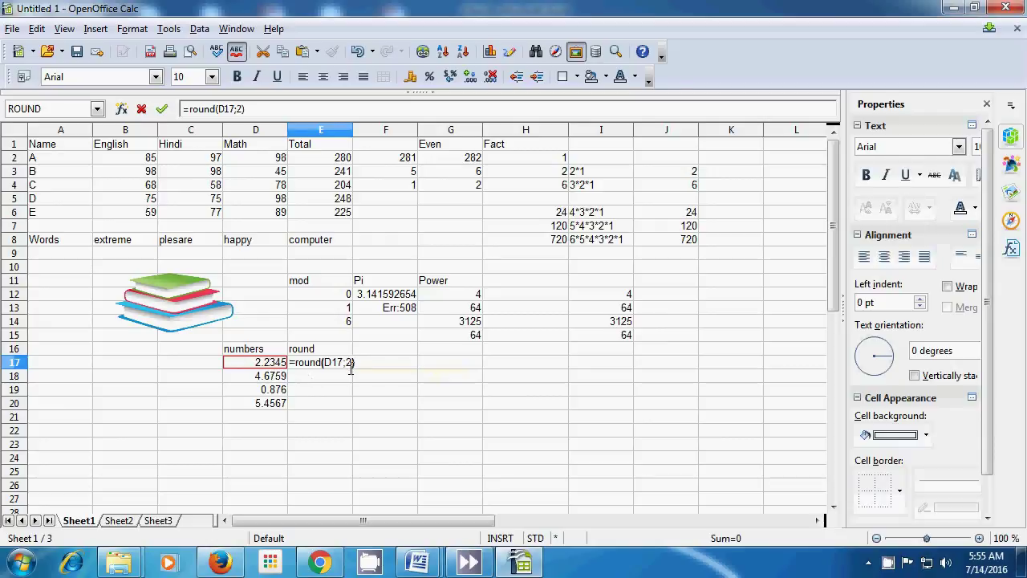
{"action": "key", "text": "Return"}
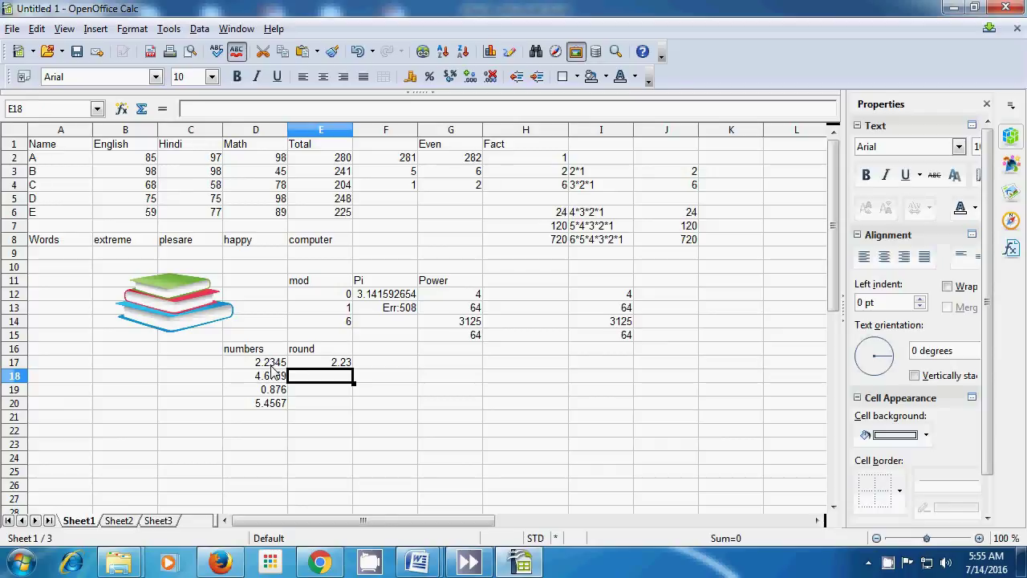
Enter the formula =round(D18;3) in cell E18 to round the second number to three decimal places
{"action": "type", "text": "="}
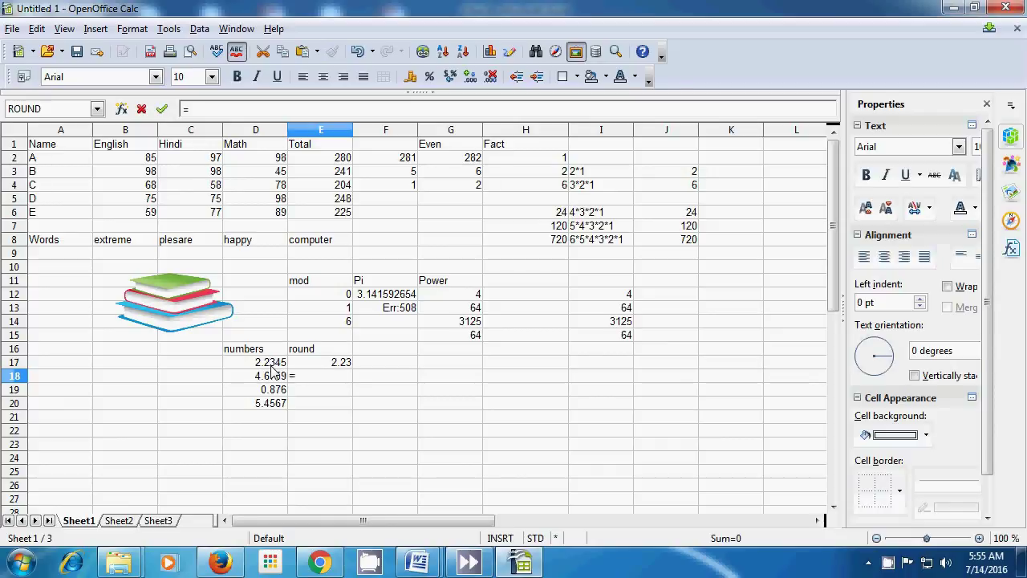
{"action": "type", "text": "ro"}
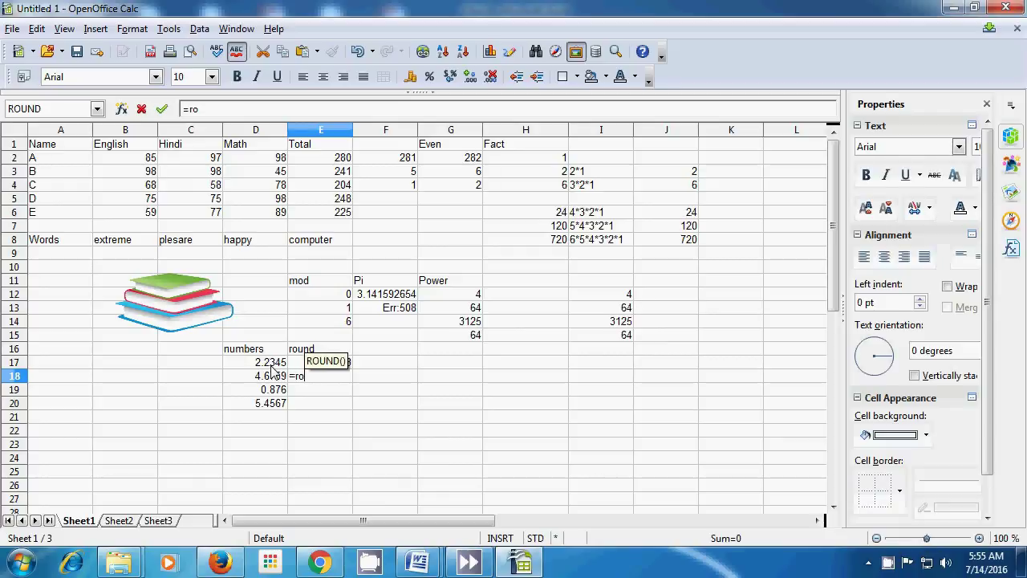
{"action": "type", "text": "u"}
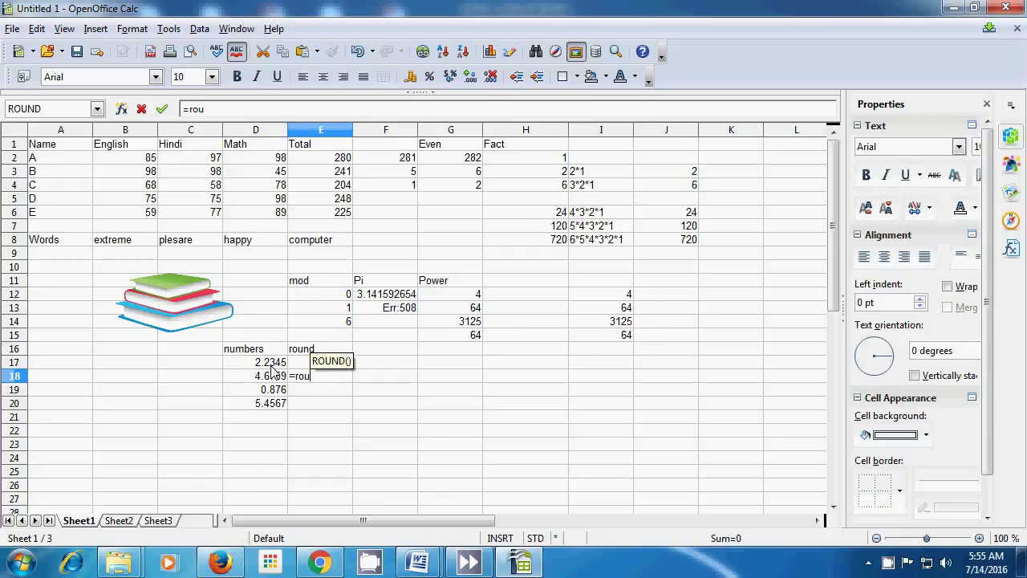
{"action": "type", "text": "nd"}
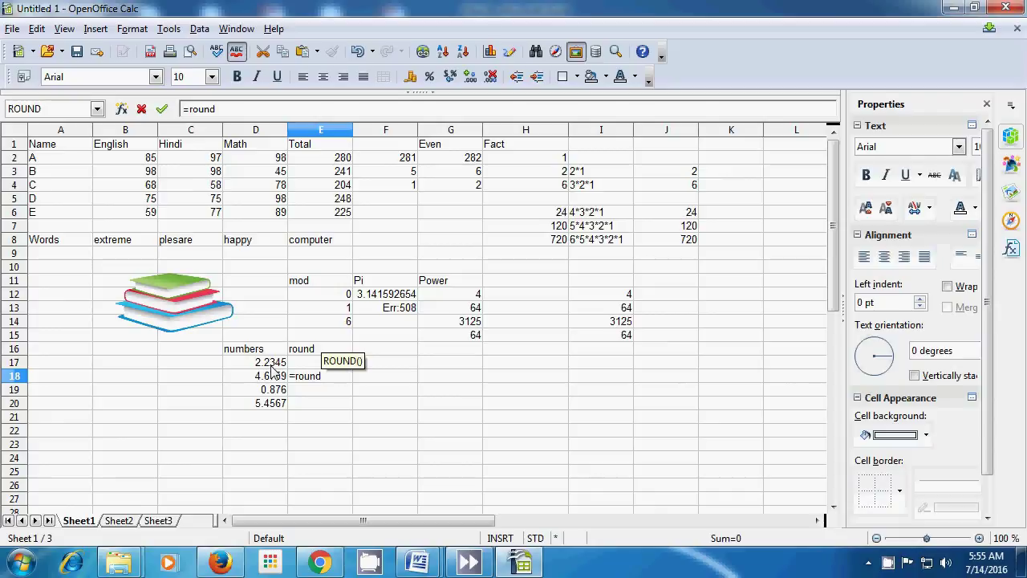
{"action": "type", "text": "("}
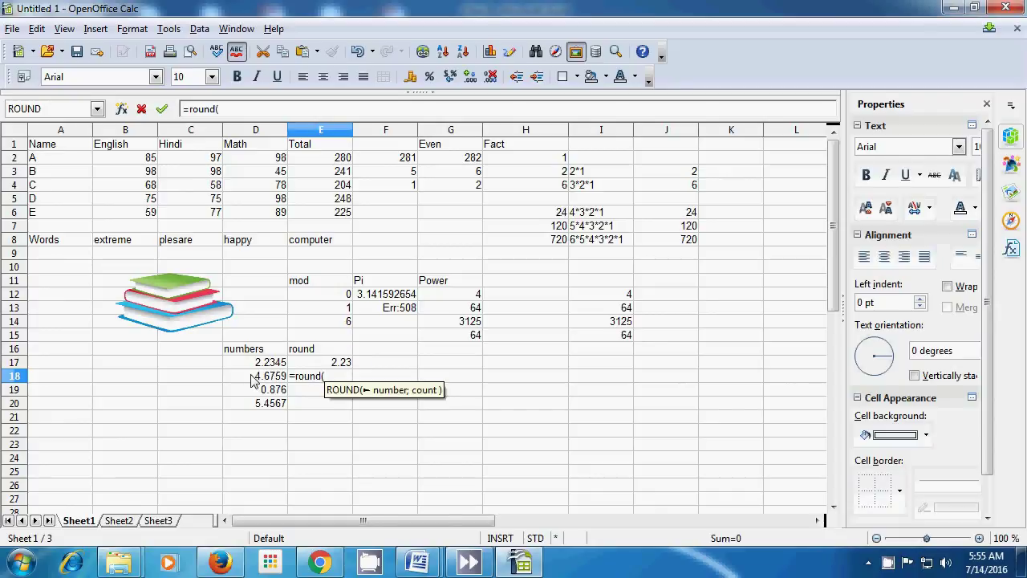
{"action": "left_click", "coordinate": [252, 381]}
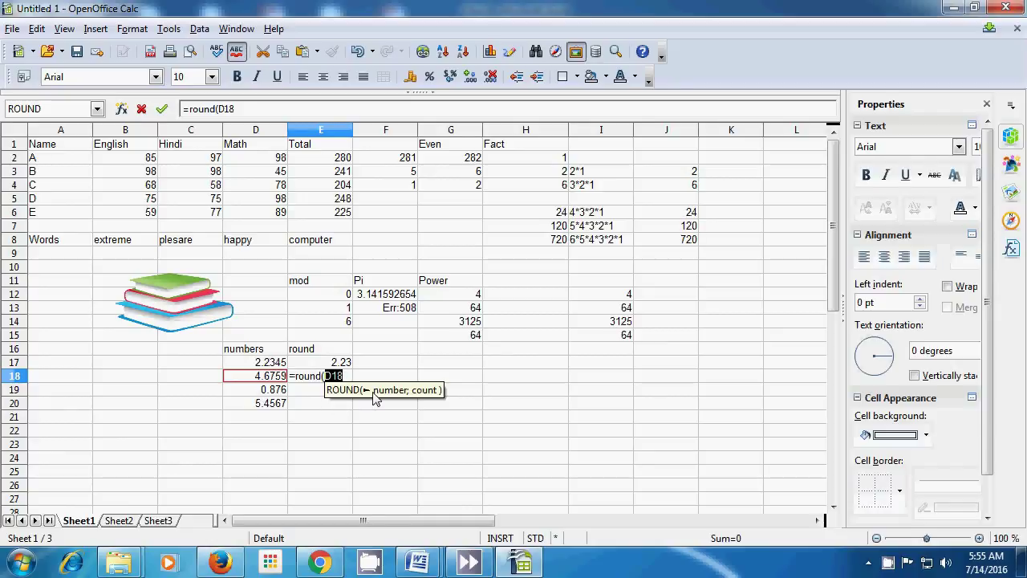
{"action": "type", "text": ";"}
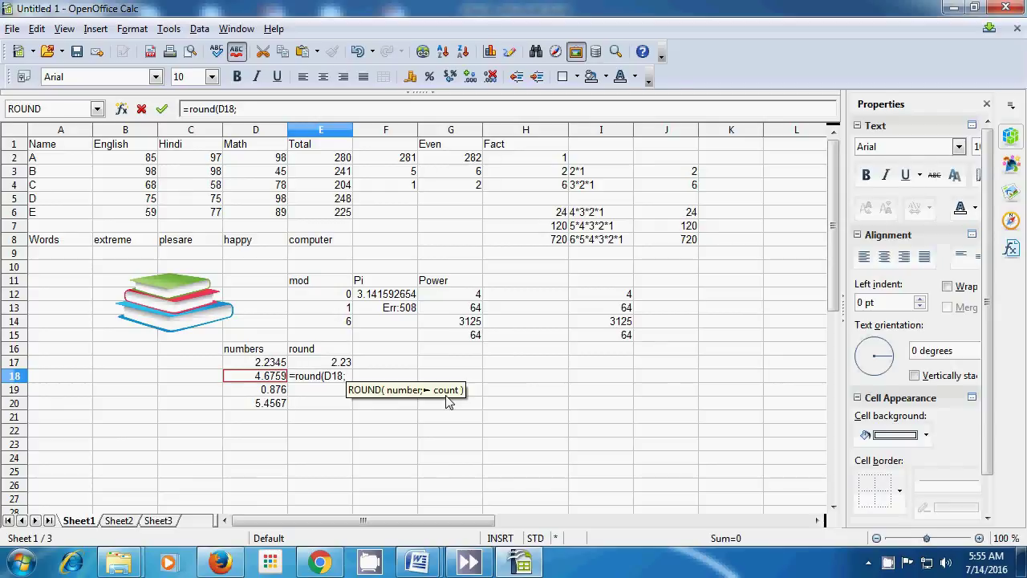
{"action": "type", "text": "3"}
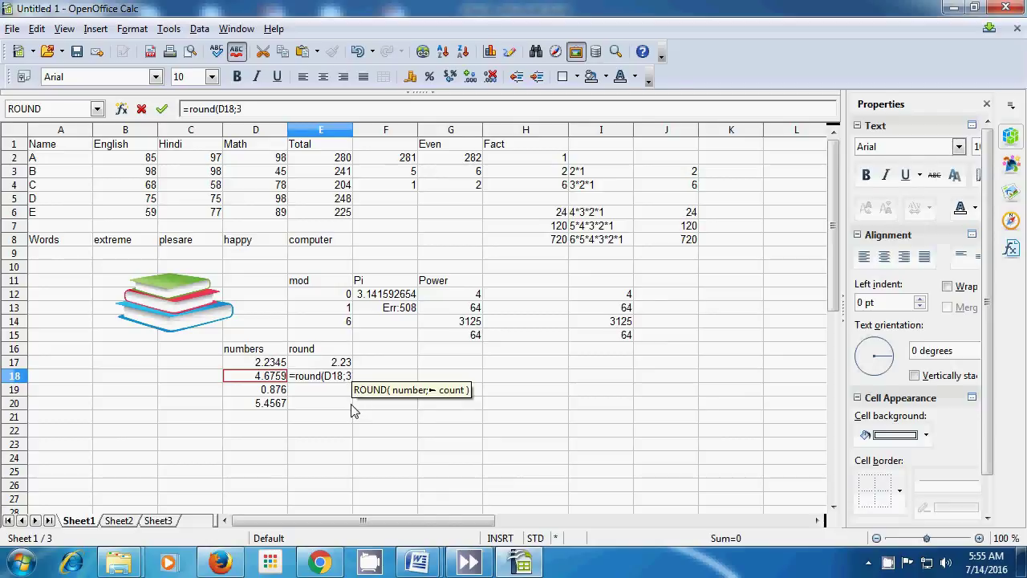
{"action": "type", "text": ")"}
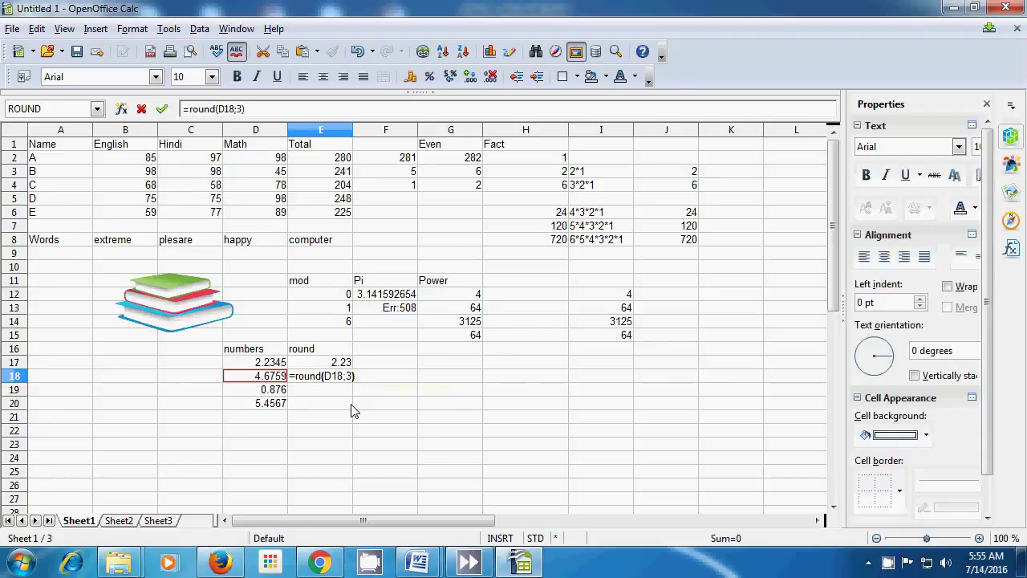
{"action": "key", "text": "Return"}
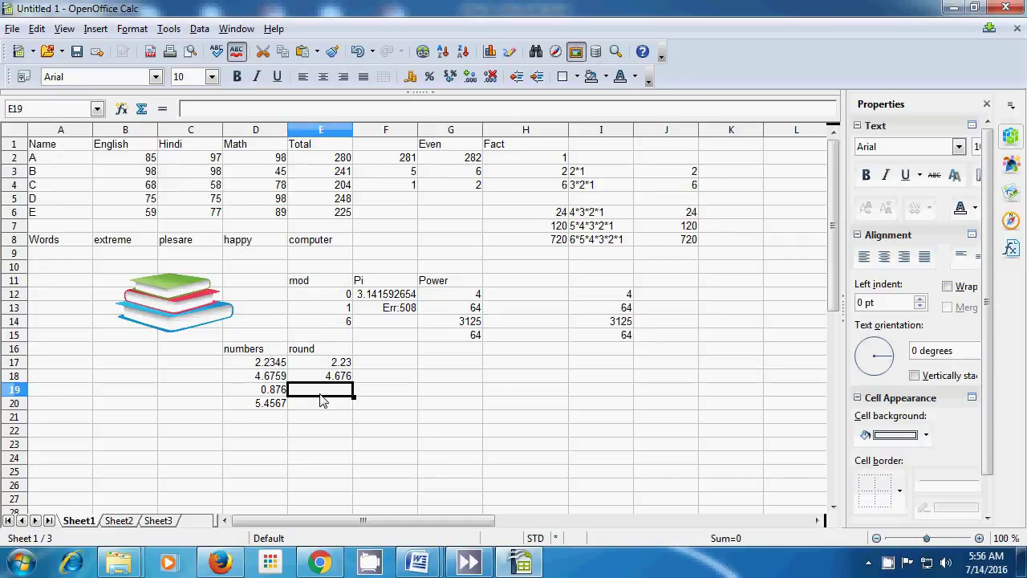
Enter the formula =round(D19;1) in cell E19 to round the third number to one decimal place
{"action": "type", "text": "="}
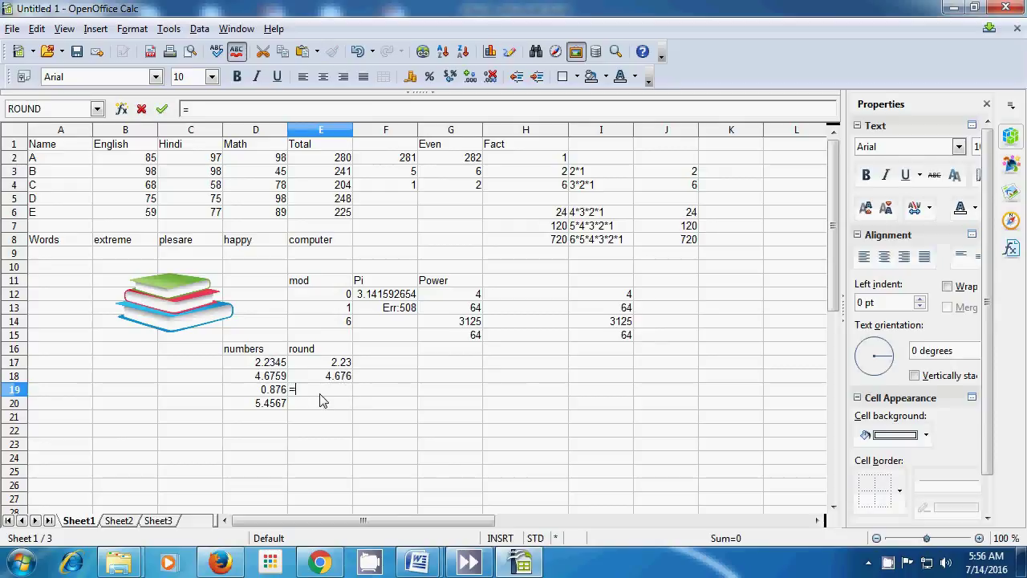
{"action": "type", "text": "cont"}
{"action": "key", "text": "BackSpace"}
{"action": "key", "text": "BackSpace"}
{"action": "key", "text": "BackSpace"}
{"action": "key", "text": "BackSpace"}
{"action": "type", "text": "rou"}
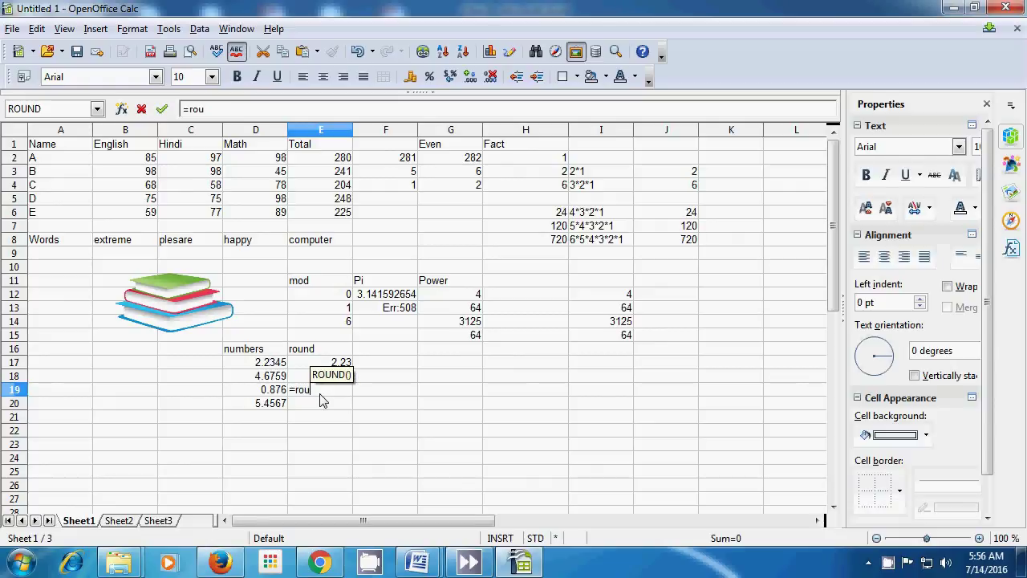
{"action": "type", "text": "nd"}
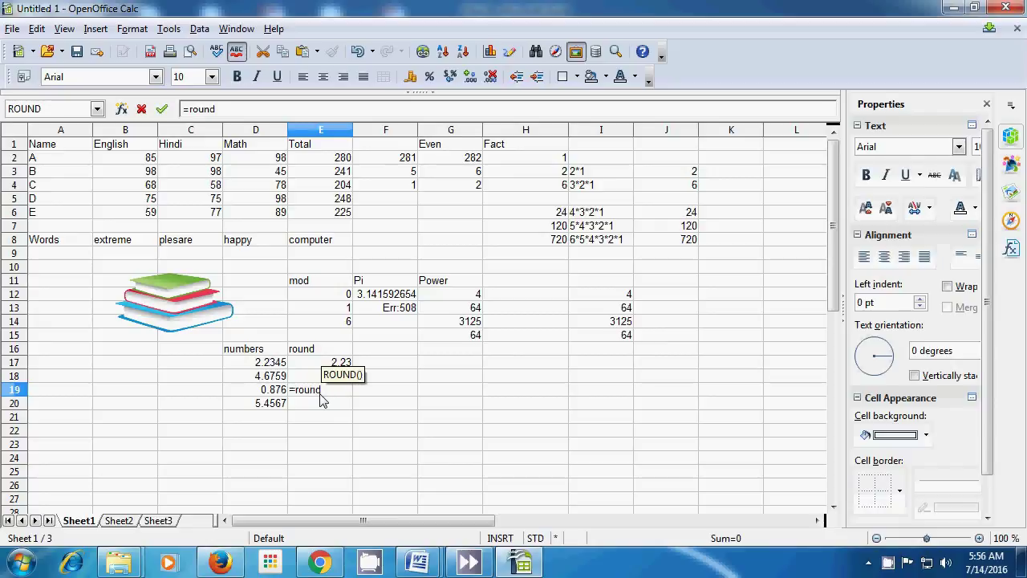
{"action": "type", "text": "("}
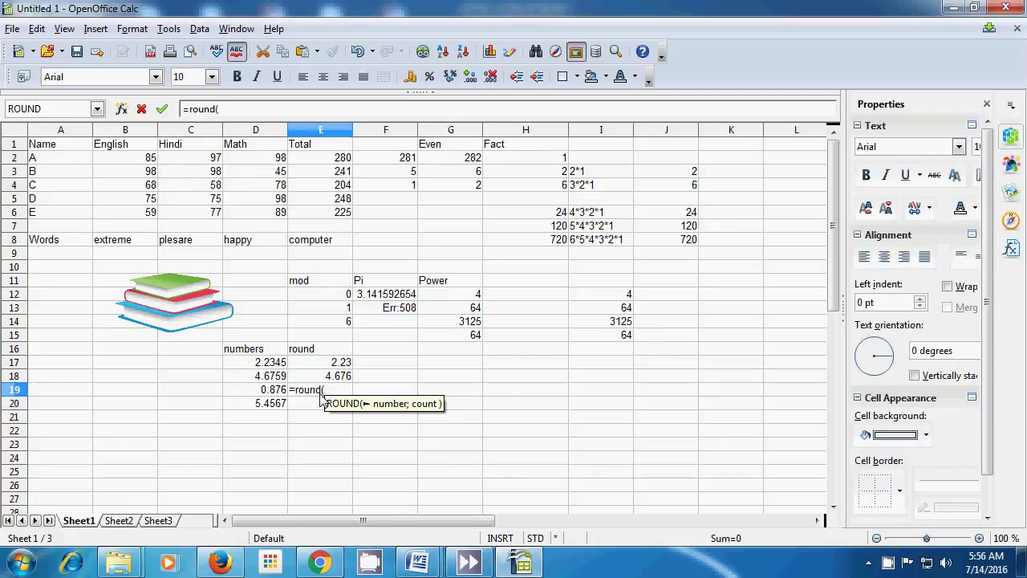
{"action": "left_click", "coordinate": [279, 394]}
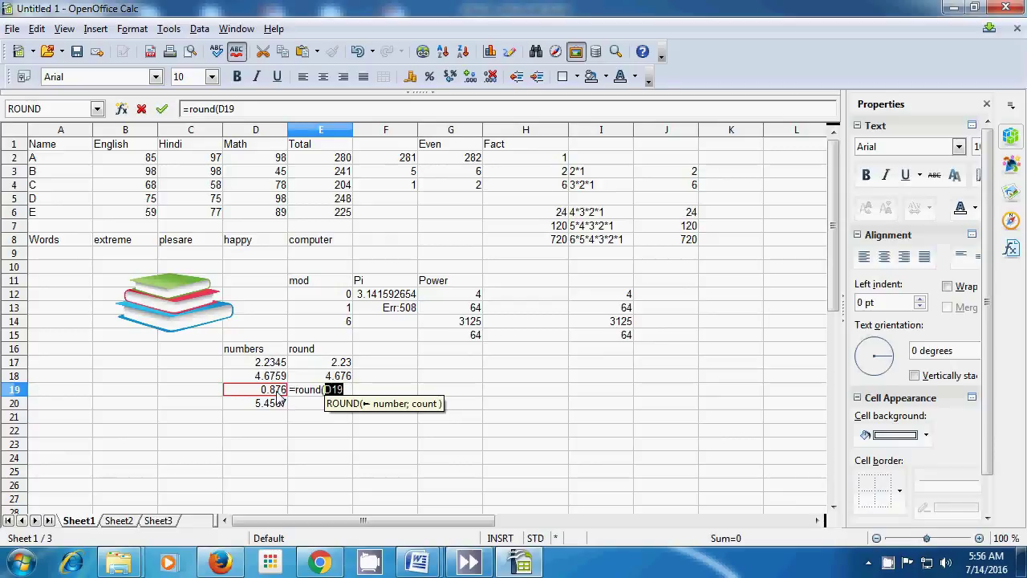
{"action": "type", "text": ";"}
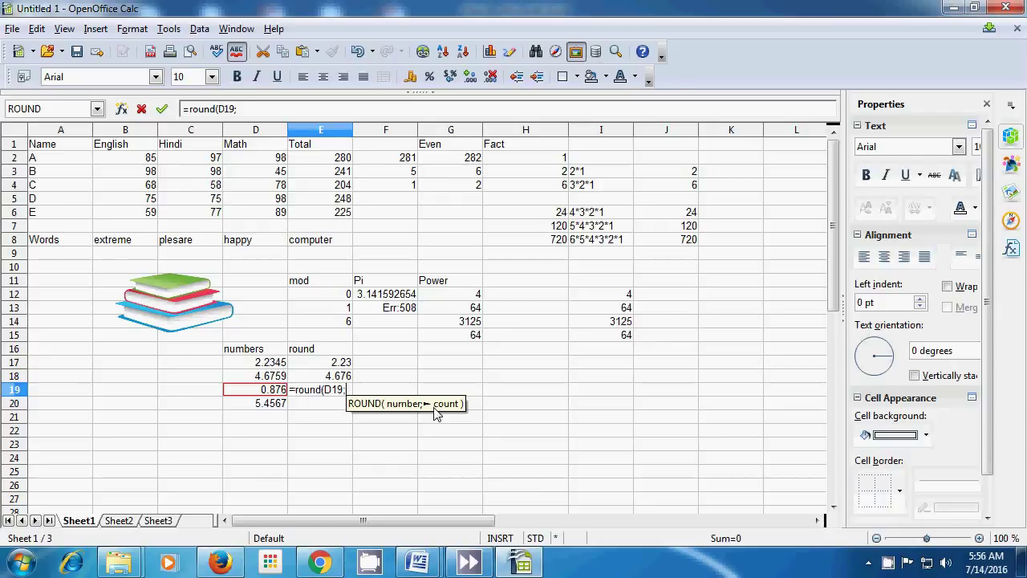
{"action": "type", "text": "1"}
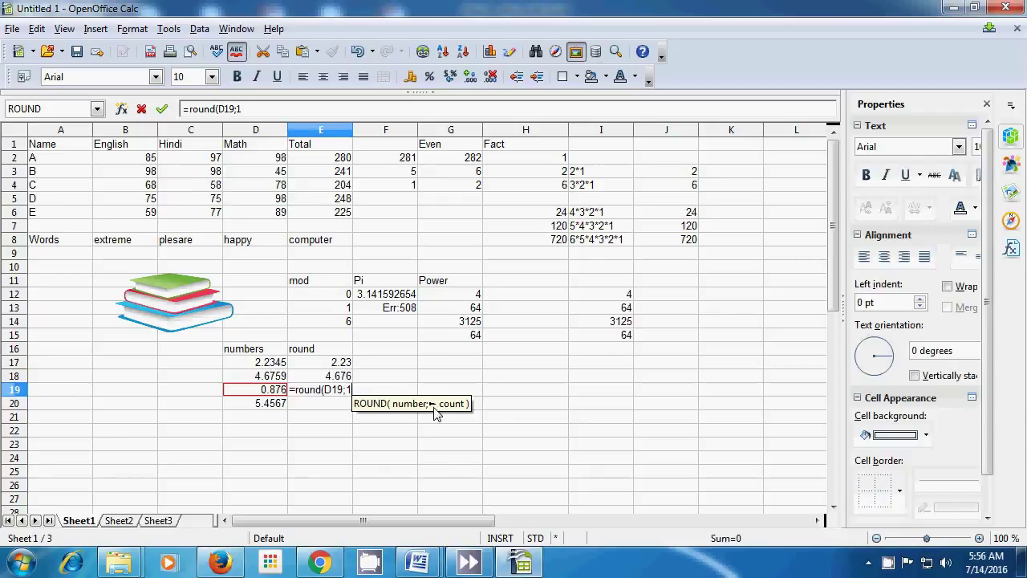
{"action": "type", "text": ")"}
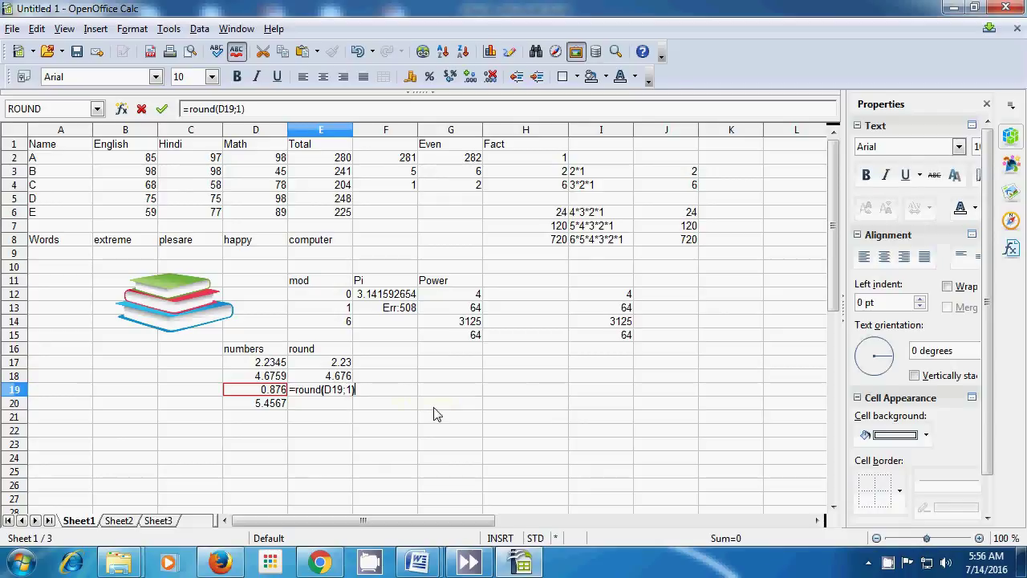
{"action": "key", "text": "Return"}
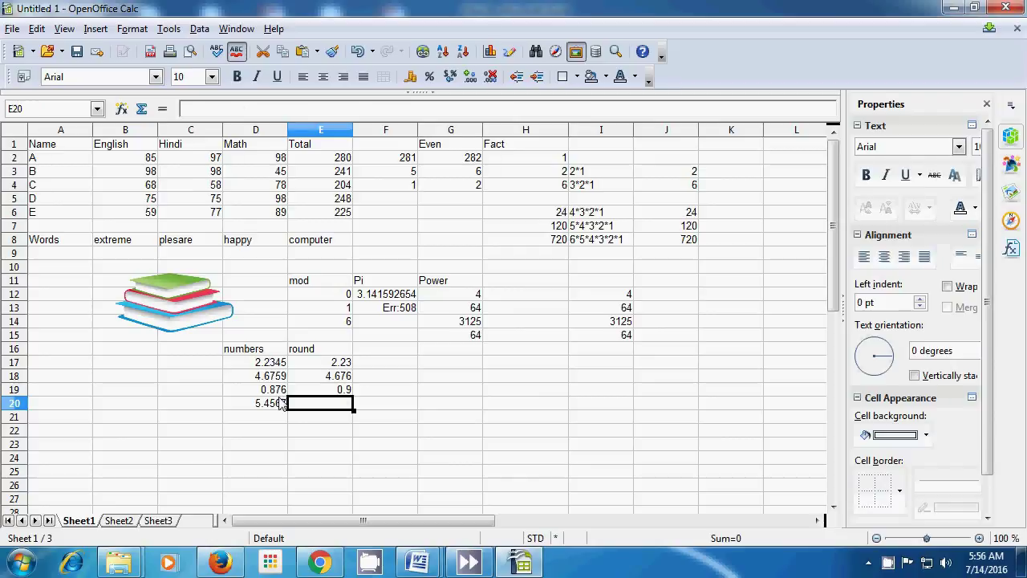
Enter the formula =round(D20;1) in cell E20 to round the fourth number to one decimal place
{"action": "type", "text": "="}
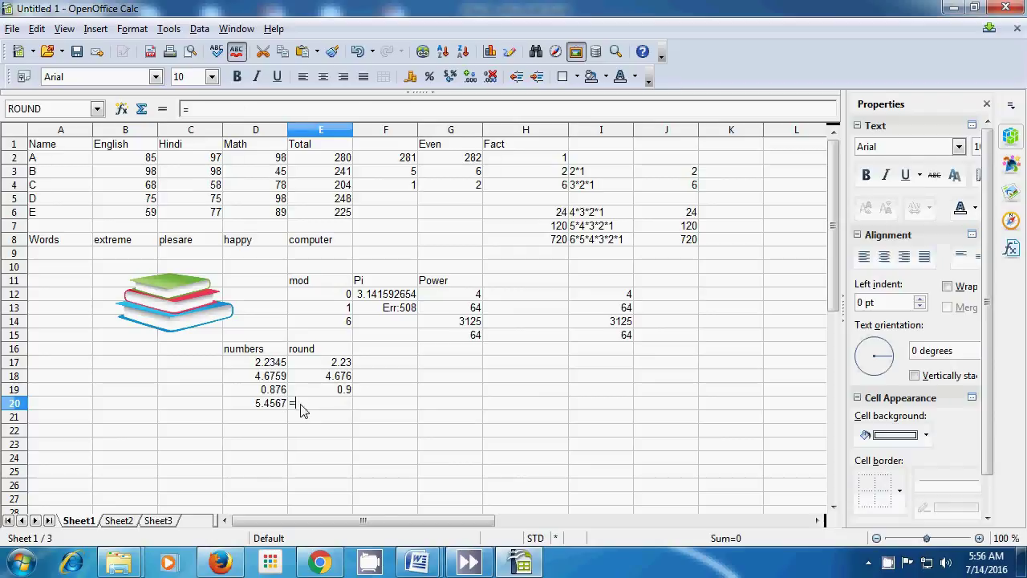
{"action": "type", "text": "round"}
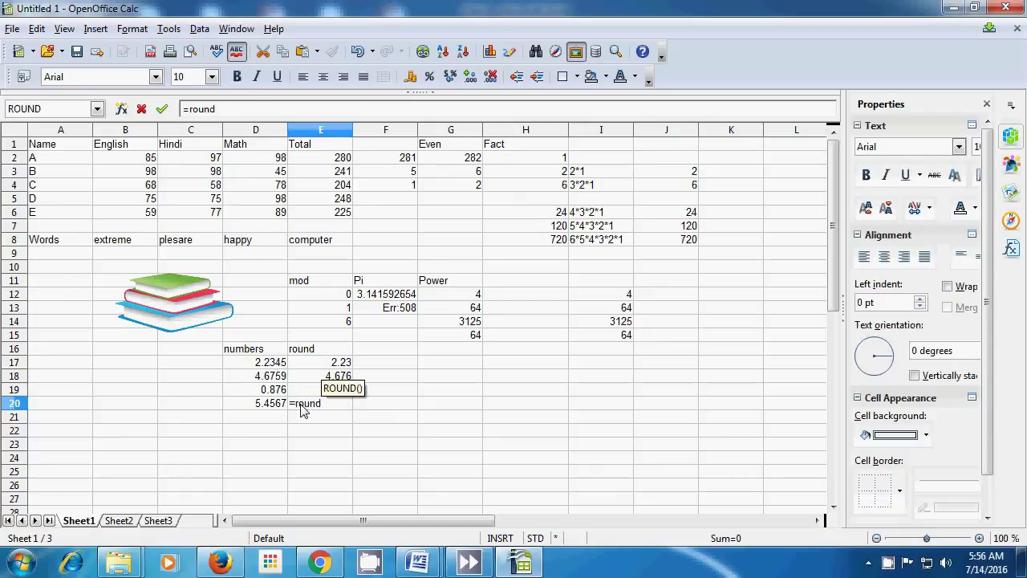
{"action": "type", "text": "("}
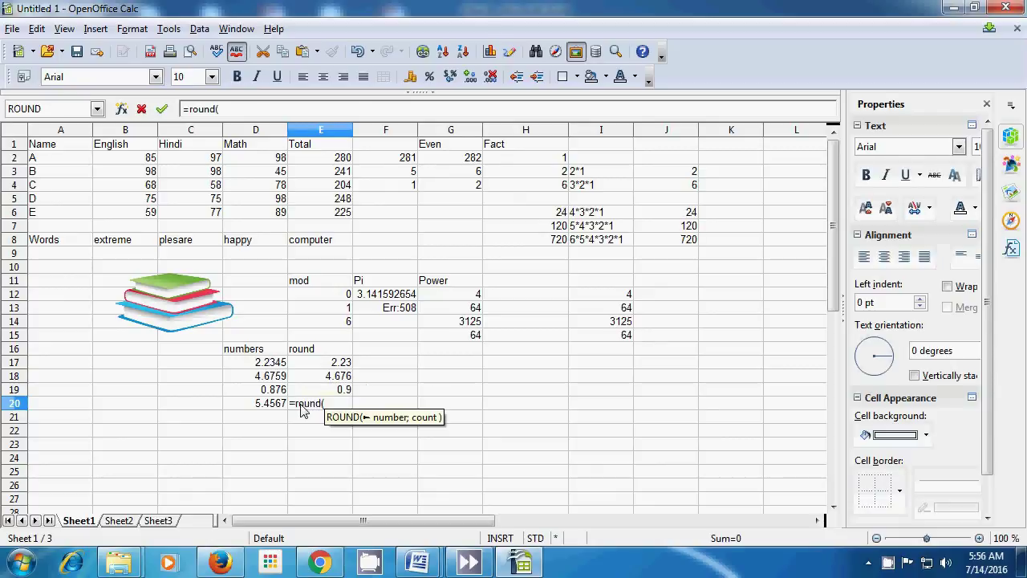
{"action": "left_click", "coordinate": [265, 409]}
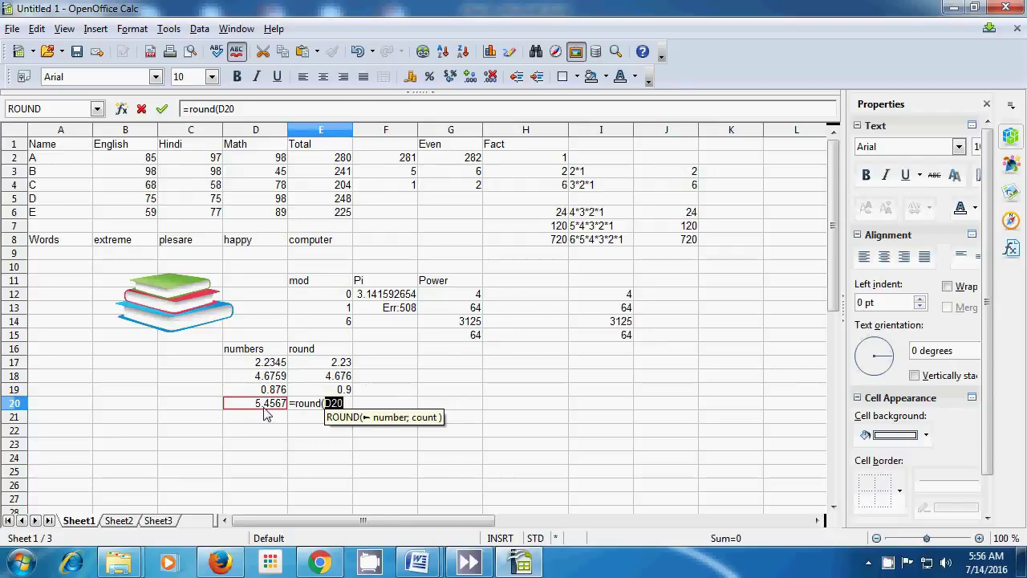
{"action": "type", "text": ";"}
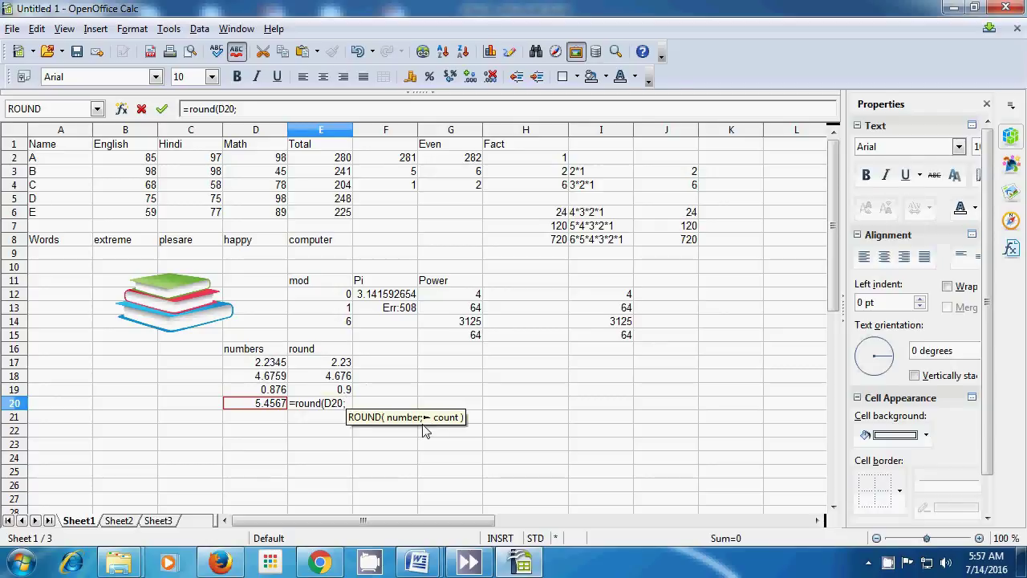
{"action": "type", "text": "1"}
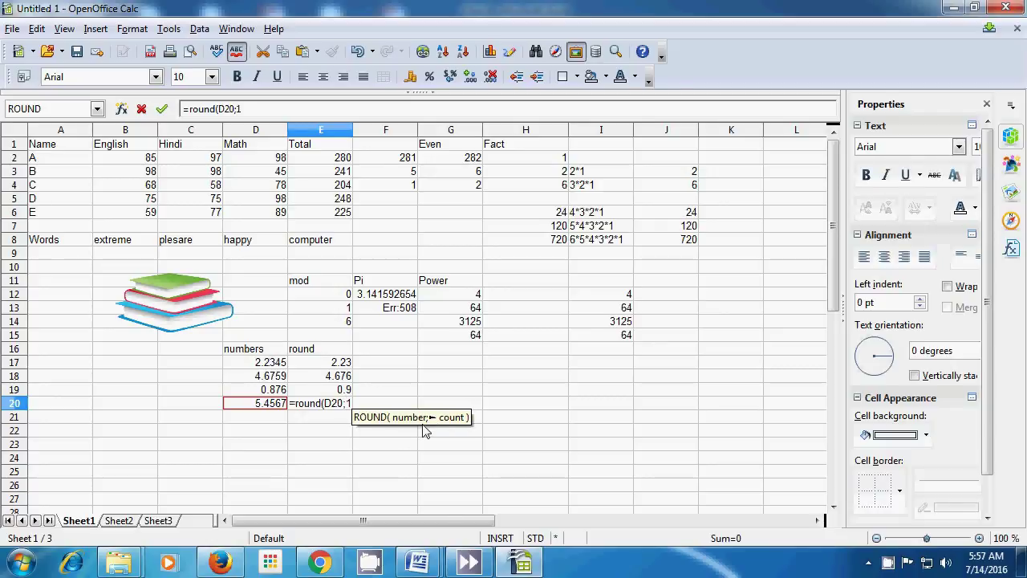
{"action": "type", "text": ")"}
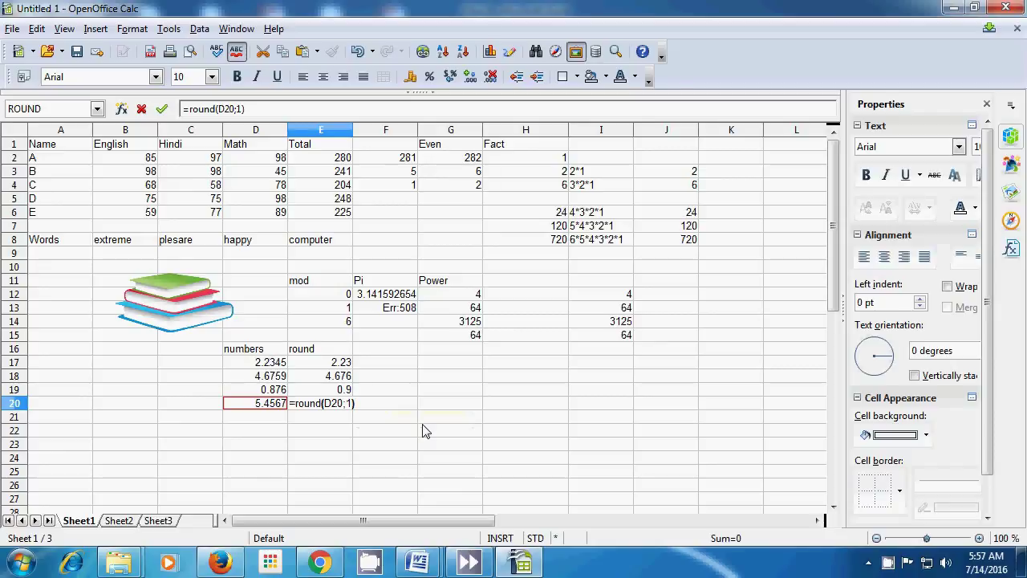
{"action": "key", "text": "Return"}
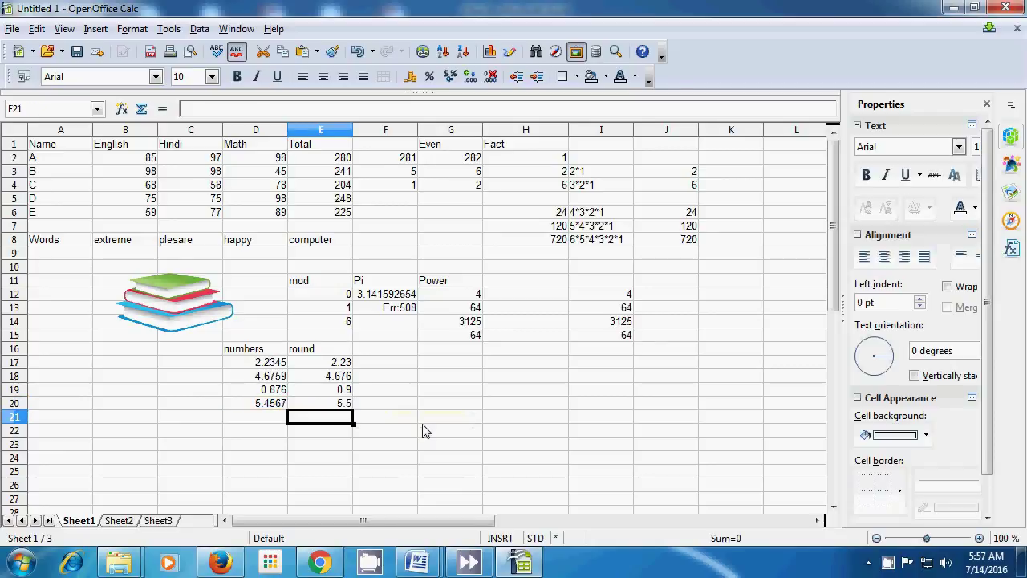
Enter the heading "Squire Root" in cell G16, below the Power results
{"action": "left_click", "coordinate": [439, 410]}
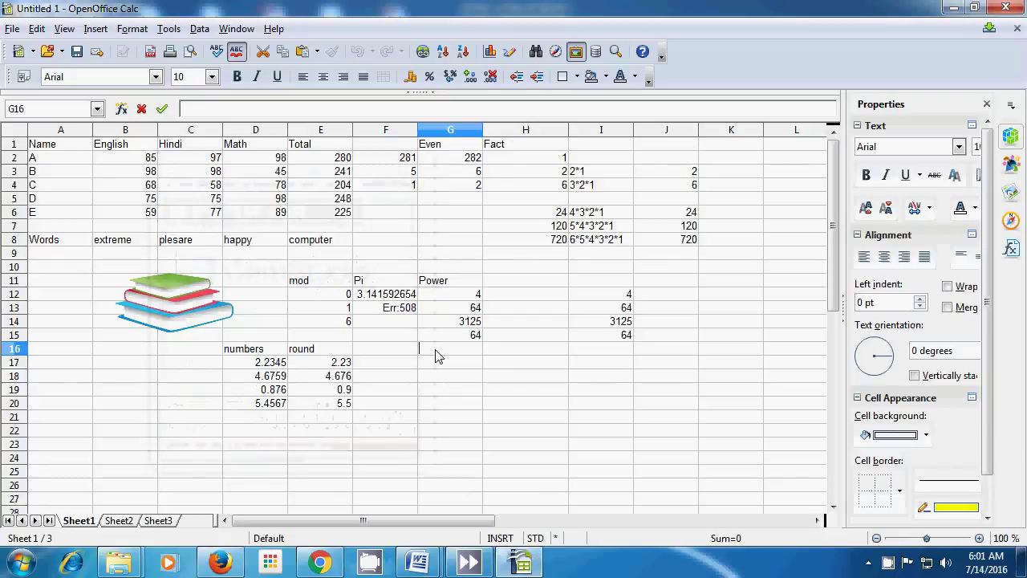
{"action": "type", "text": "Squire"}
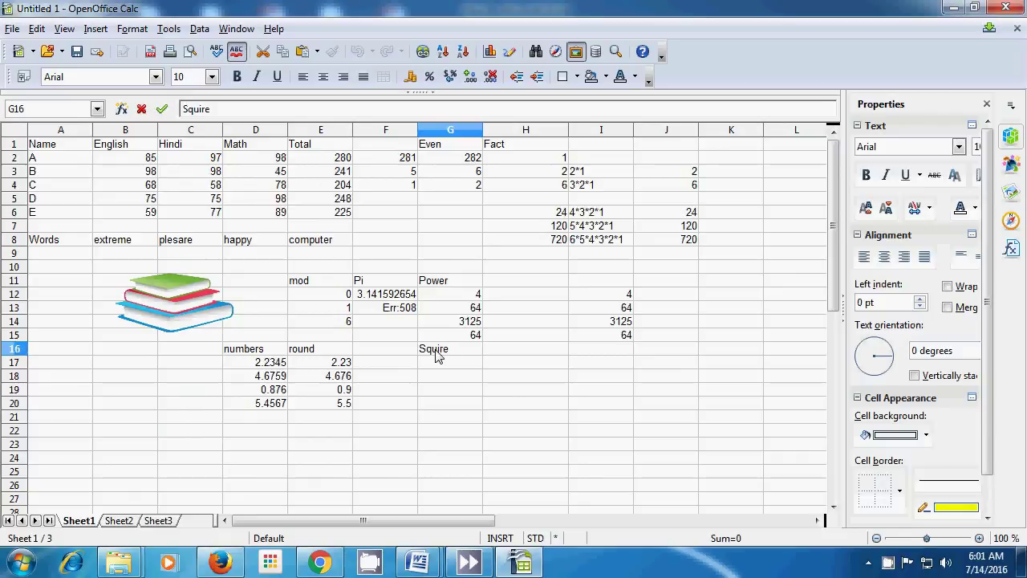
{"action": "type", "text": " Root"}
Enter the formula =Sqrt(25) in cell G17 to calculate the square root of 25
{"action": "left_click", "coordinate": [443, 366]}
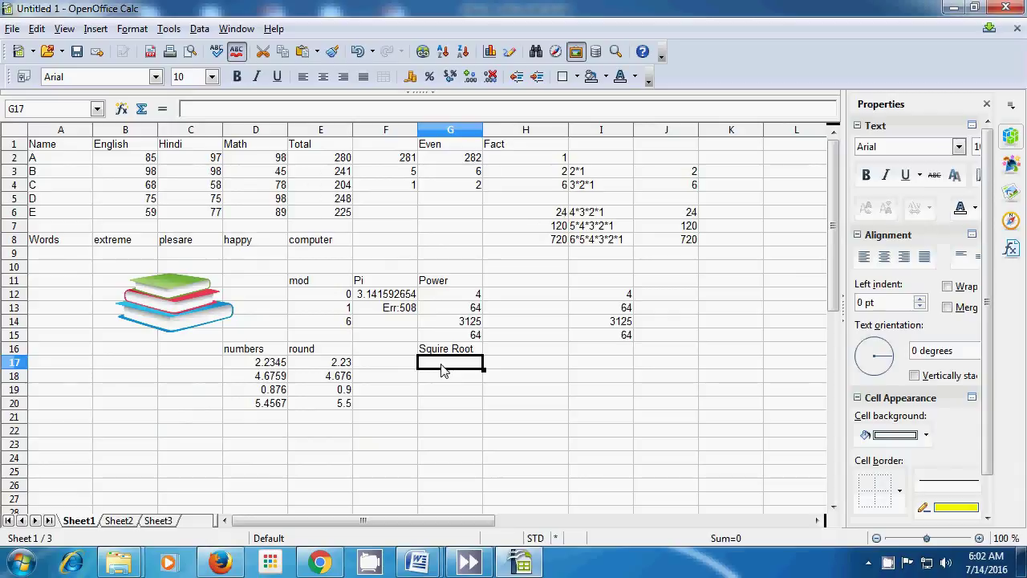
{"action": "type", "text": "="}
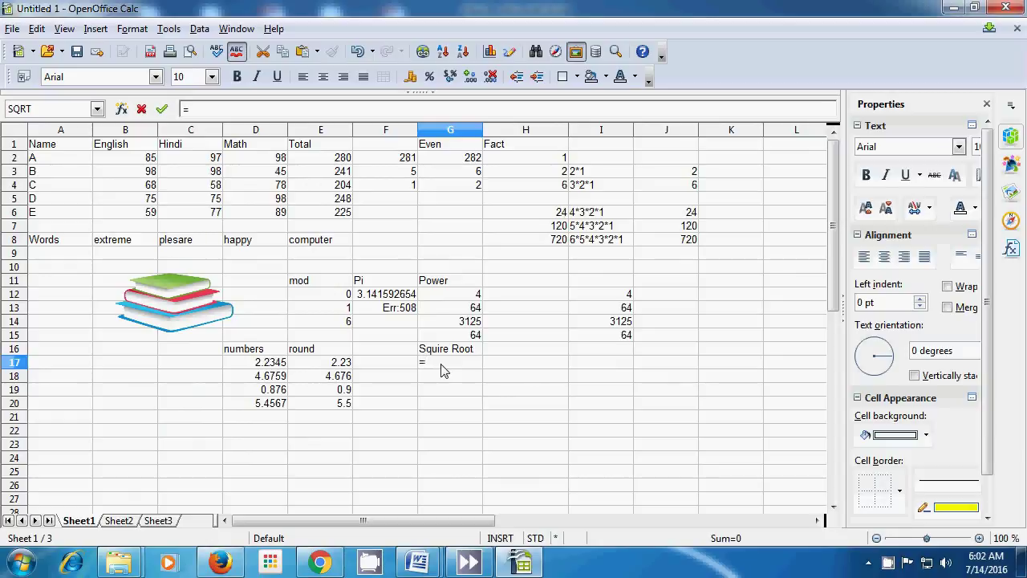
{"action": "type", "text": "Sq"}
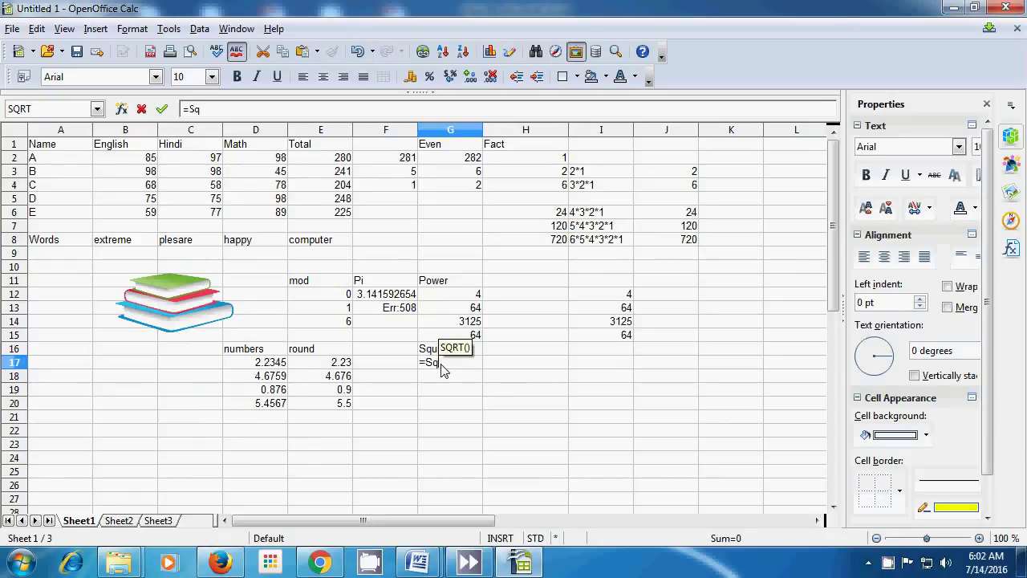
{"action": "type", "text": "rt"}
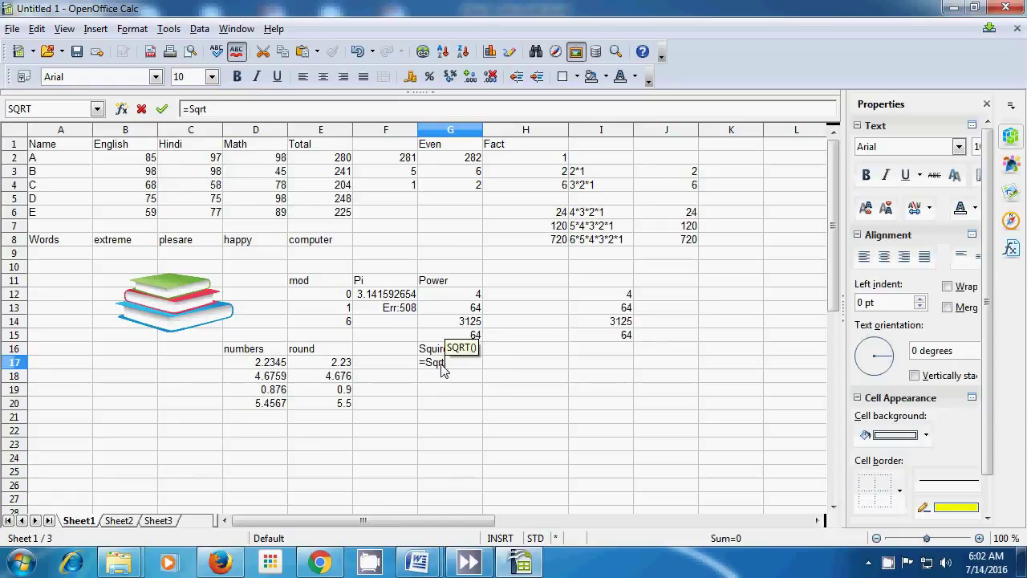
{"action": "type", "text": "("}
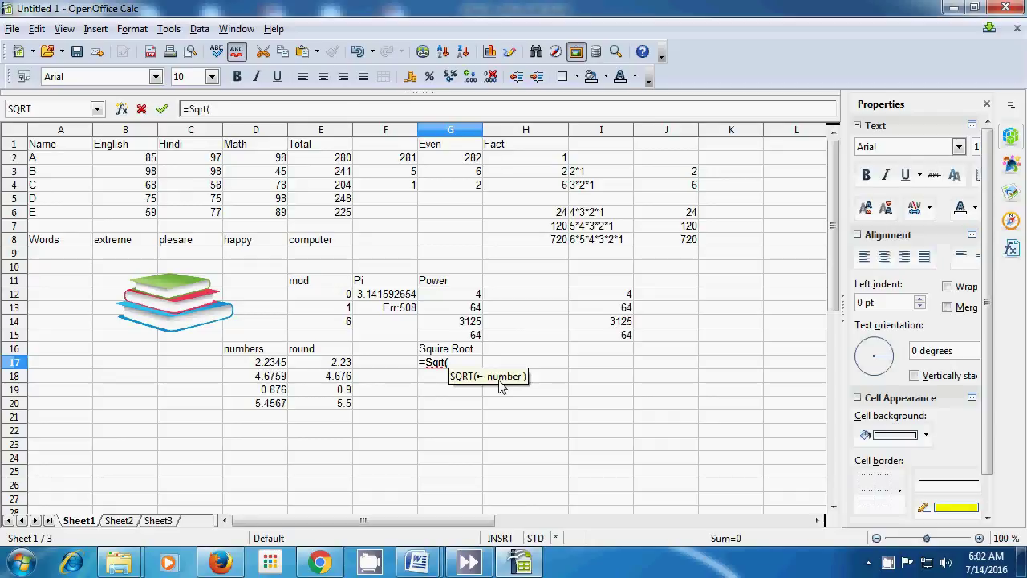
{"action": "type", "text": "25"}
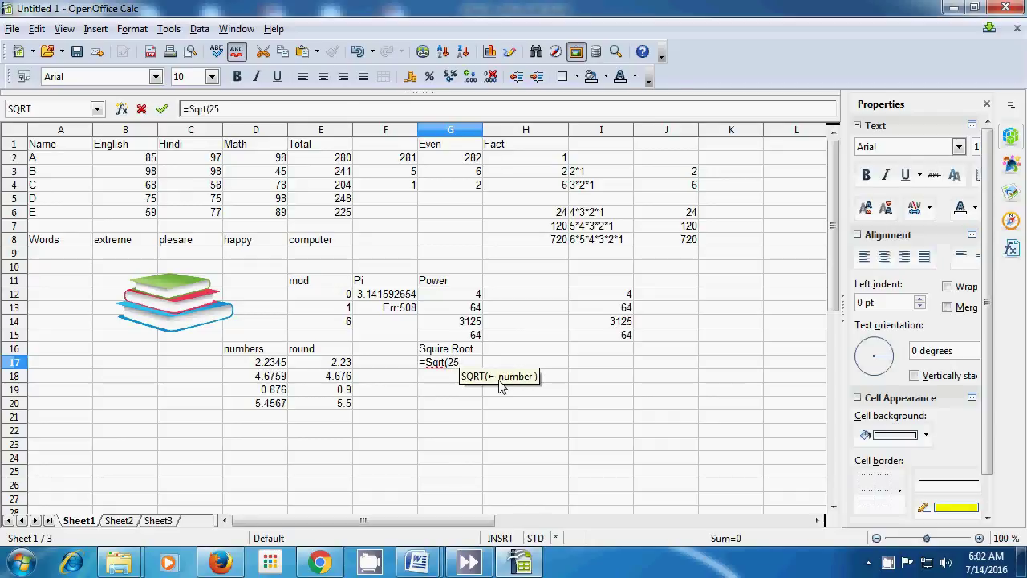
{"action": "type", "text": ")"}
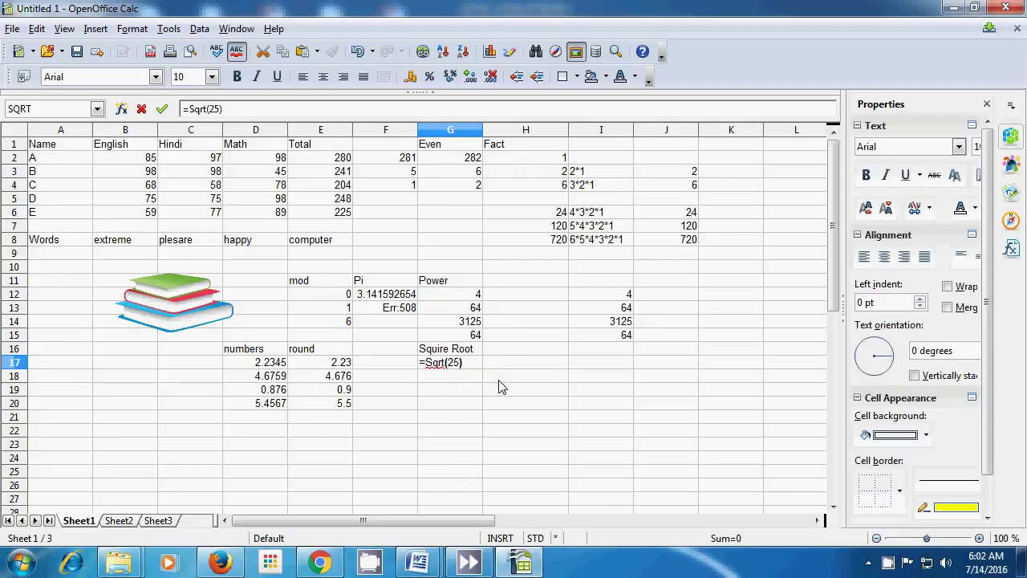
{"action": "key", "text": "Return"}
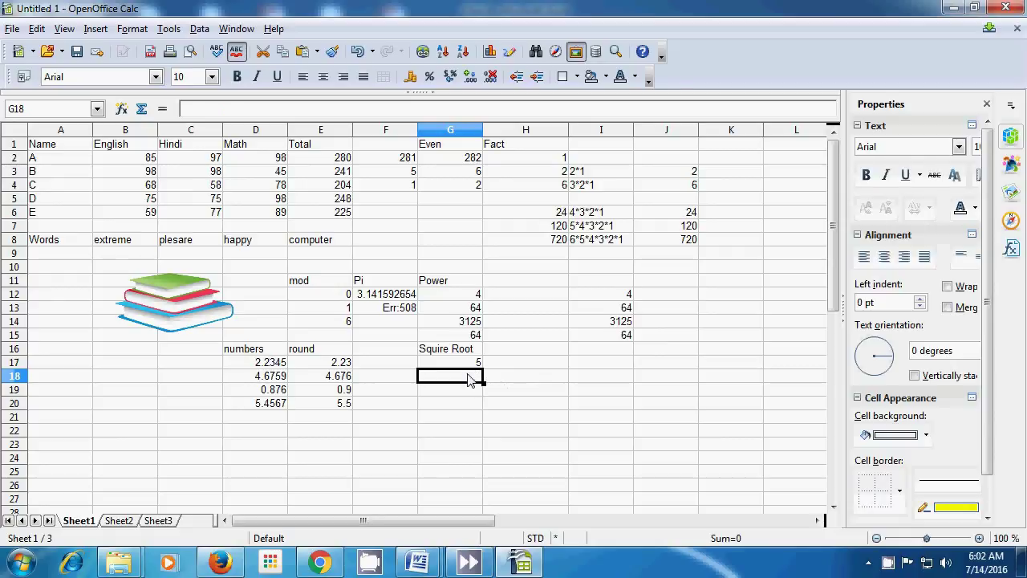
Enter the formula =Sqrt(49) in cell G18 to calculate the square root of 49
{"action": "type", "text": "="}
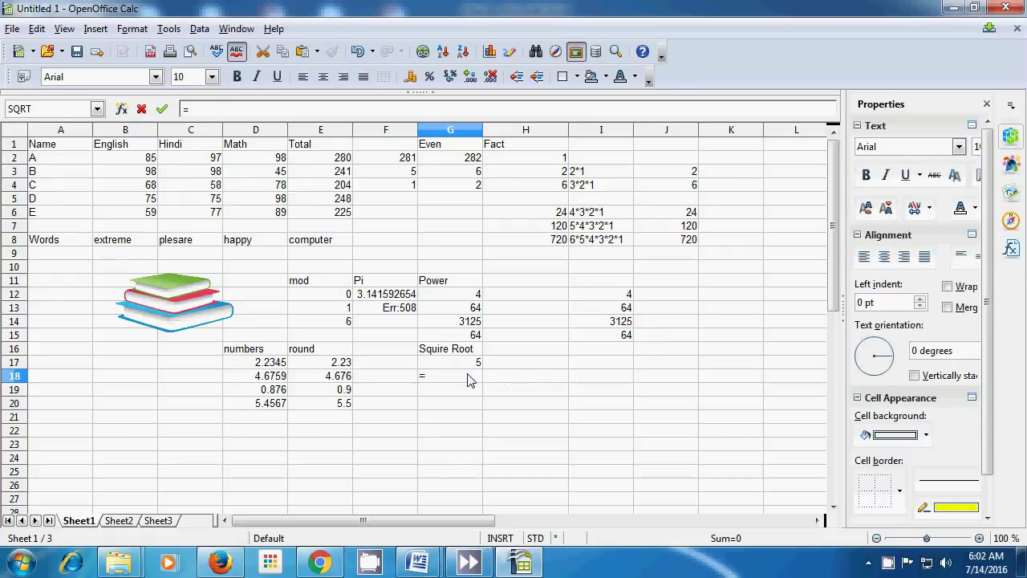
{"action": "type", "text": "S"}
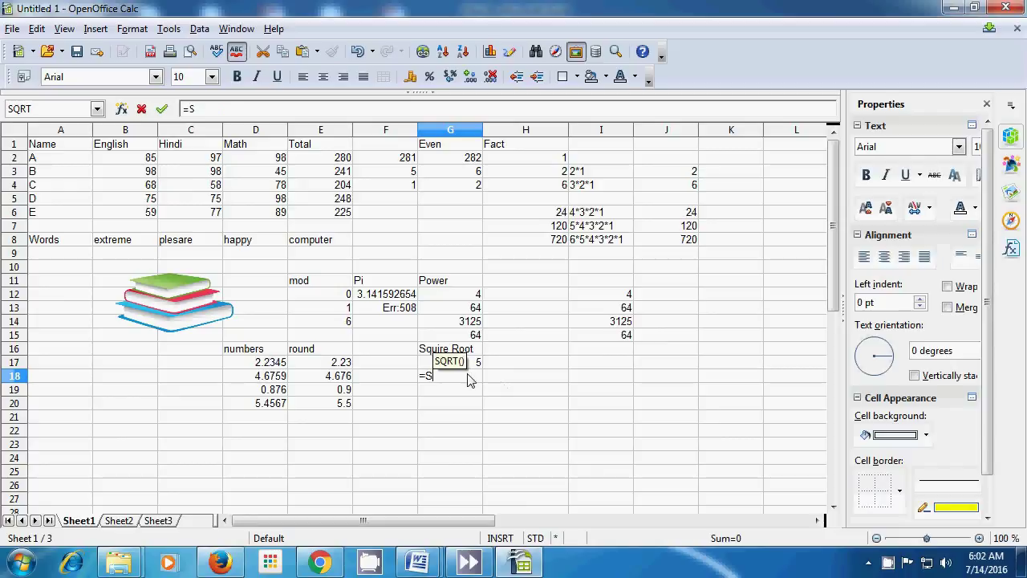
{"action": "type", "text": "qrt"}
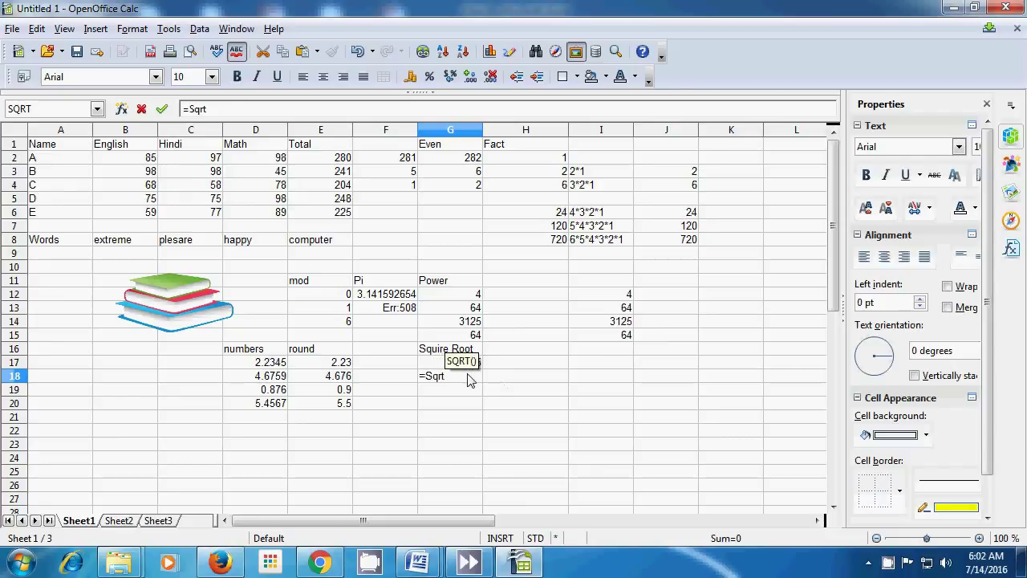
{"action": "type", "text": "("}
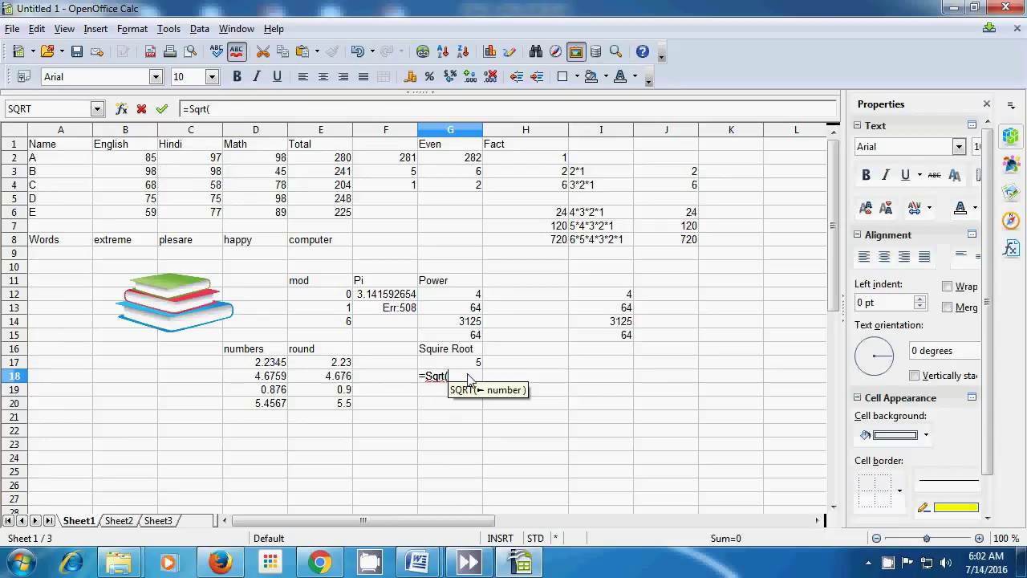
{"action": "type", "text": "49"}
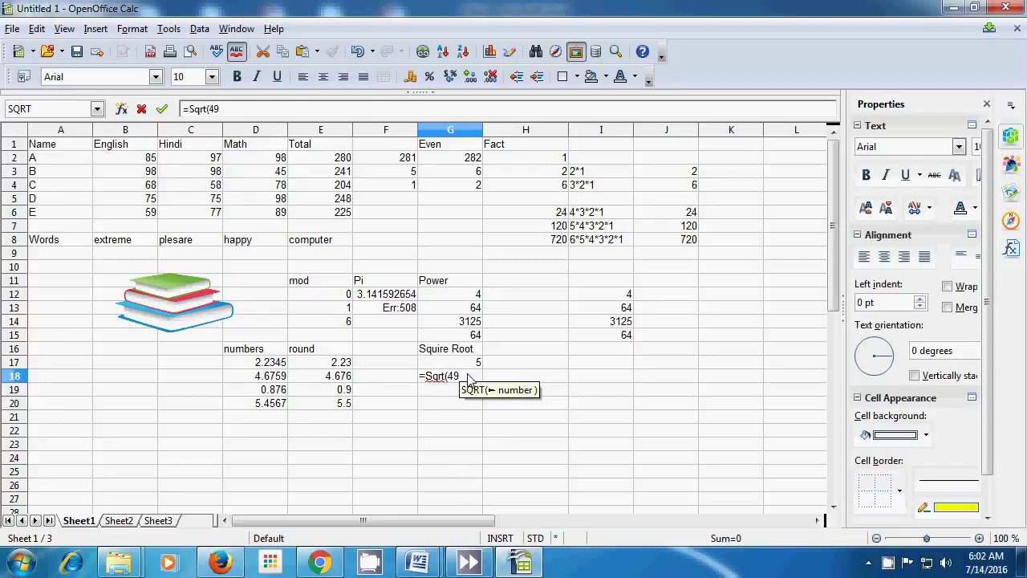
{"action": "type", "text": ")"}
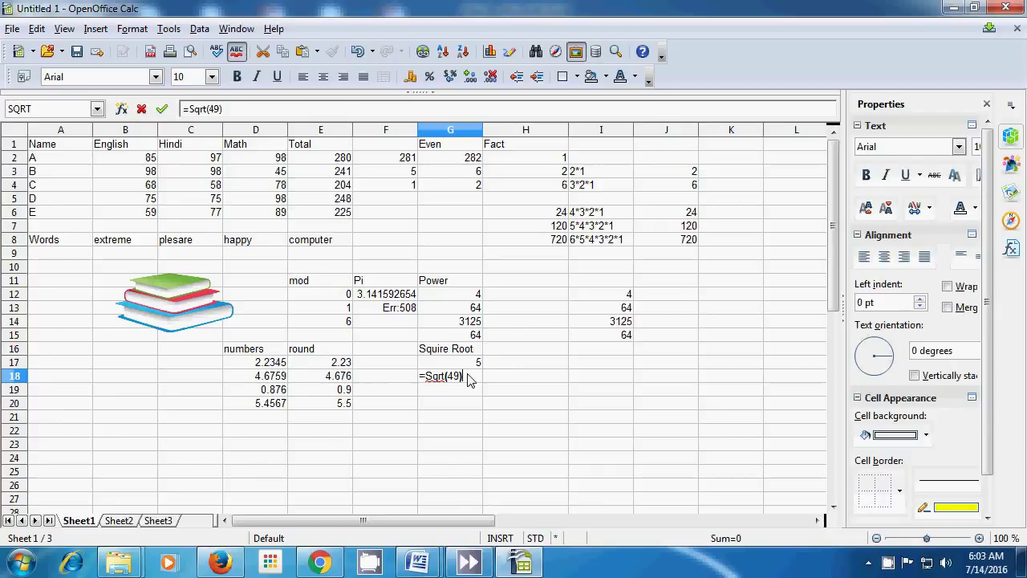
{"action": "key", "text": "Return"}
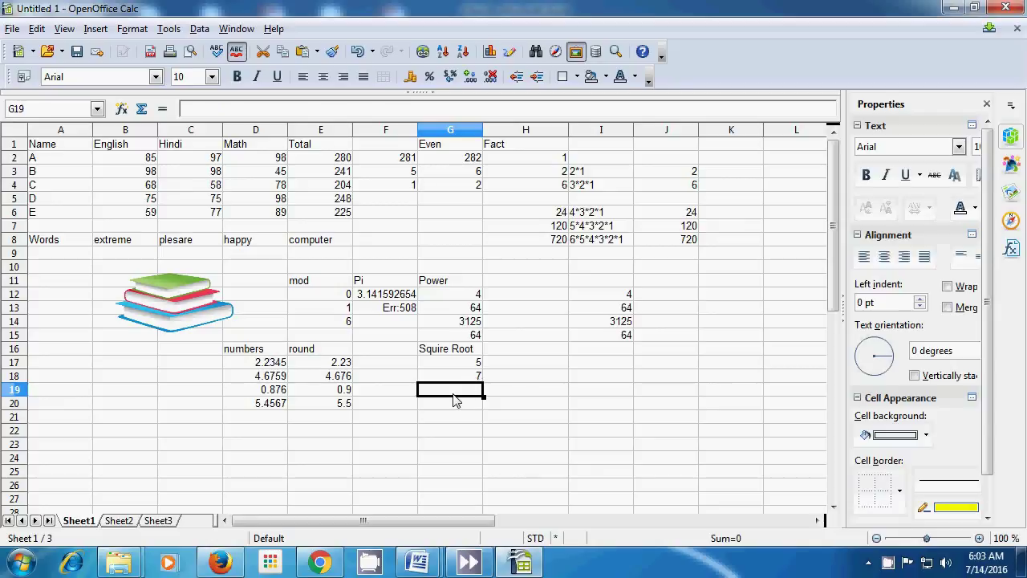
Enter the formula =Sqrt(100) in cell G19 to calculate the square root of 100
{"action": "type", "text": "="}
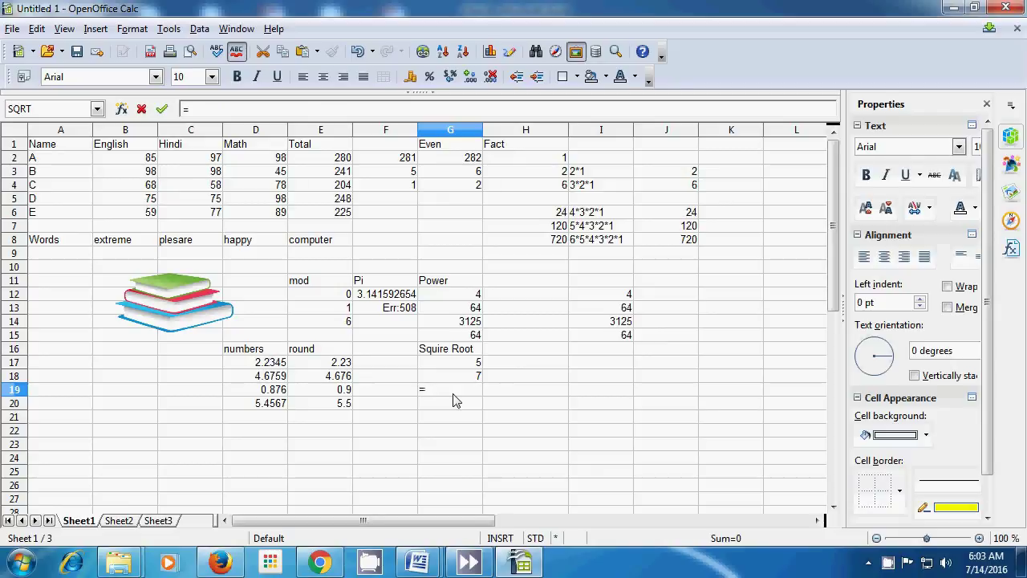
{"action": "type", "text": "Sqr"}
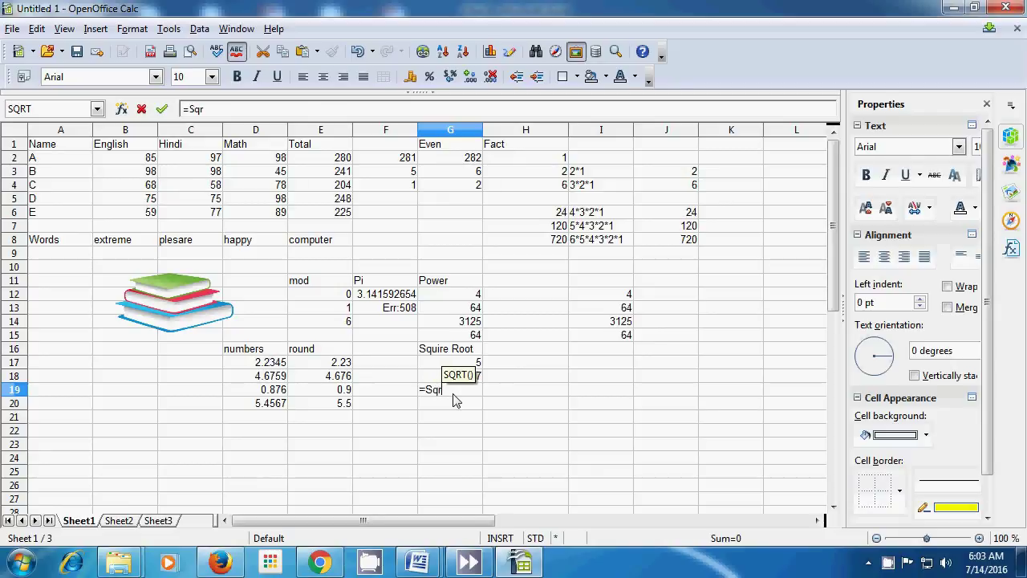
{"action": "type", "text": "t("}
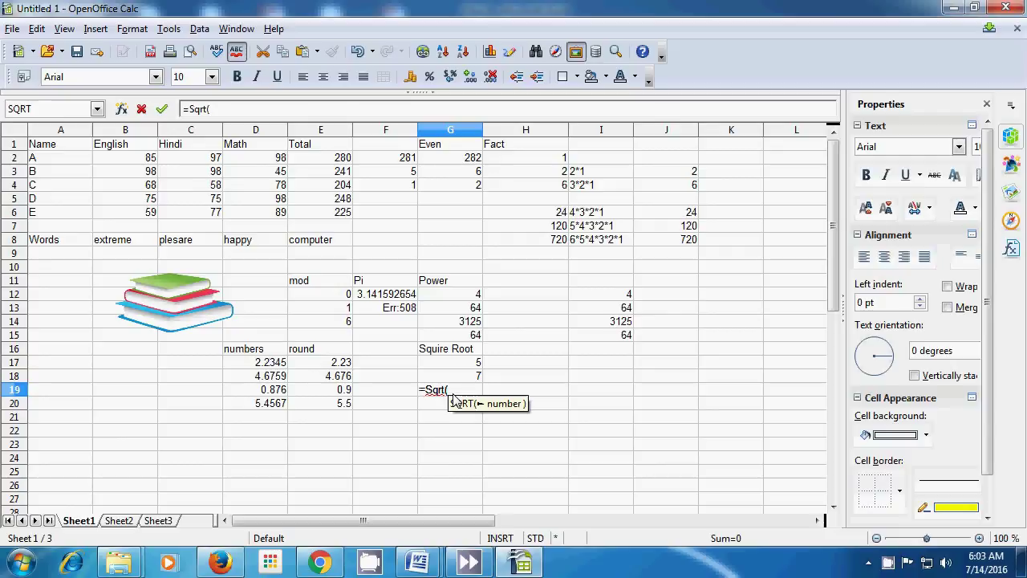
{"action": "type", "text": "100"}
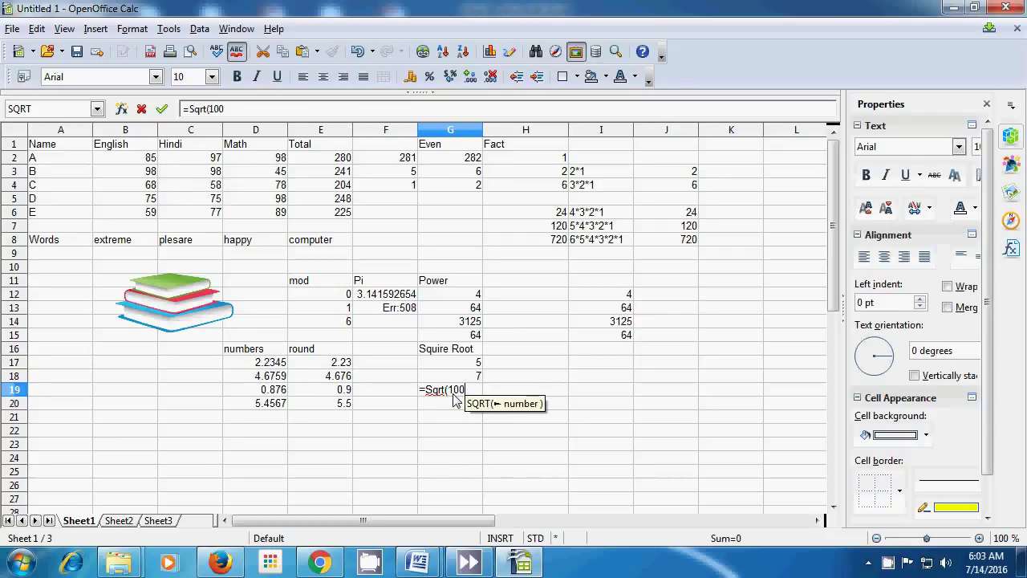
{"action": "type", "text": ")"}
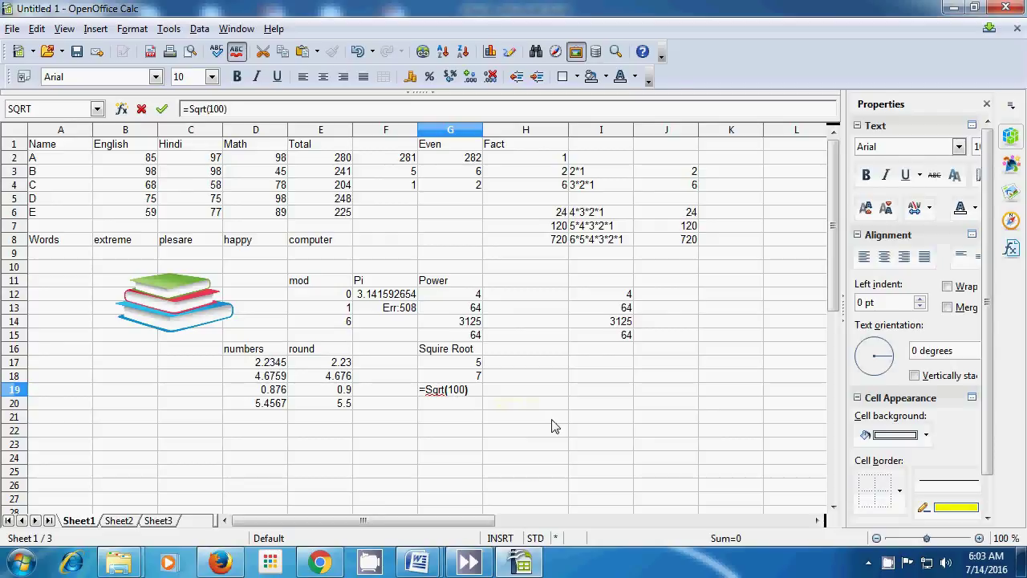
{"action": "key", "text": "Return"}
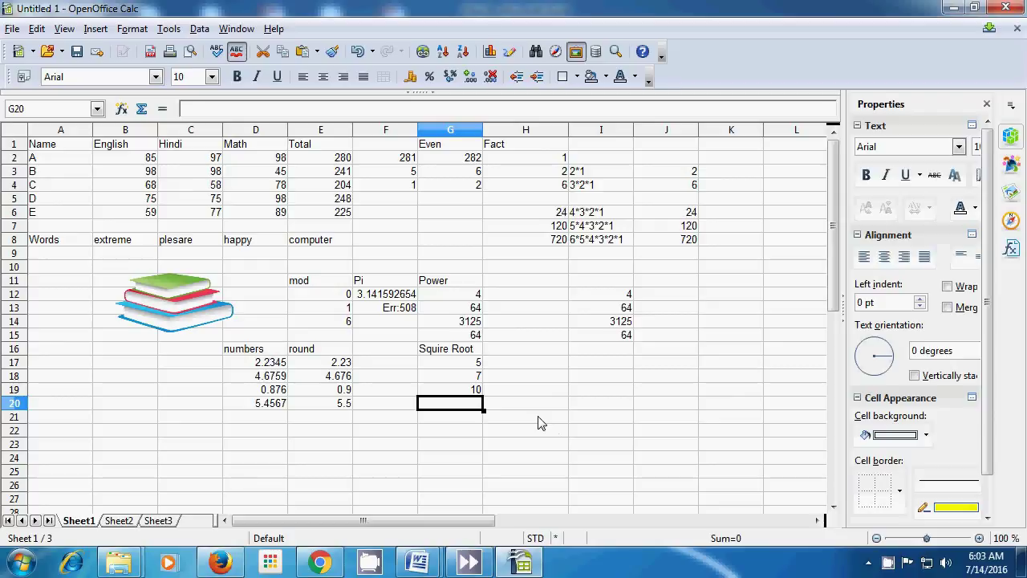
Enter the formula =sqrt(200) in cell G20 to calculate the square root of 200
{"action": "type", "text": "=s"}
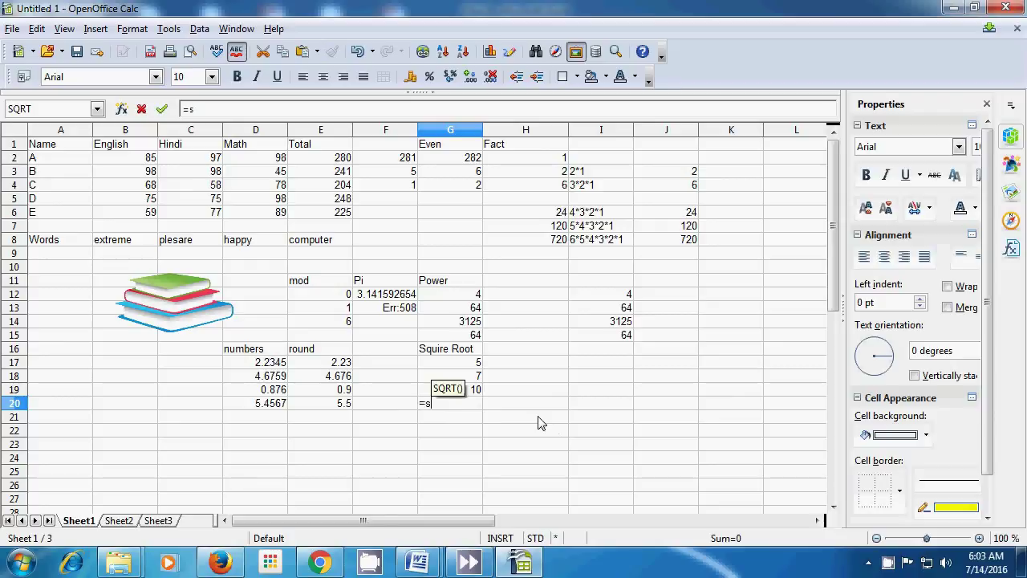
{"action": "type", "text": "qrt"}
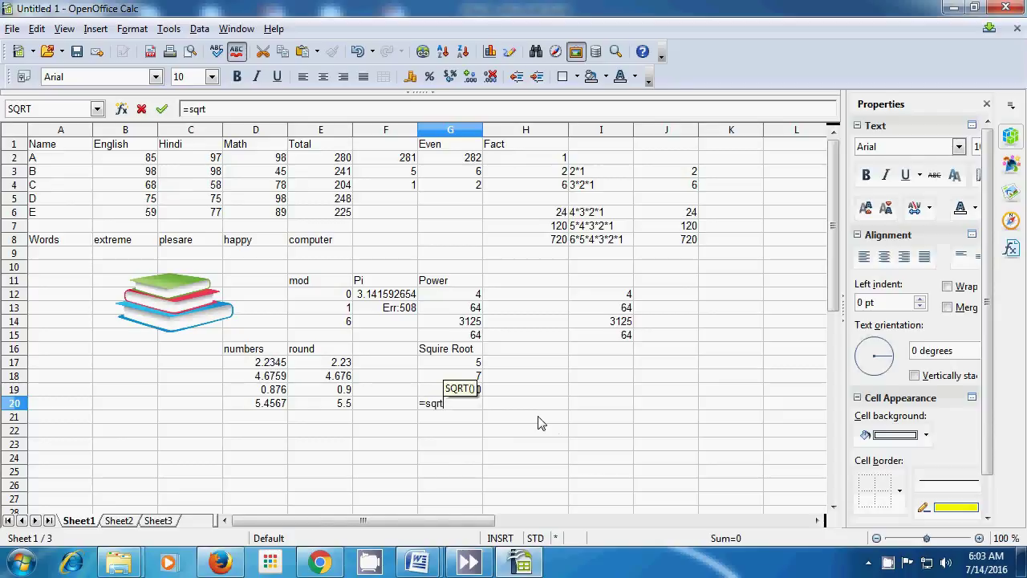
{"action": "type", "text": "("}
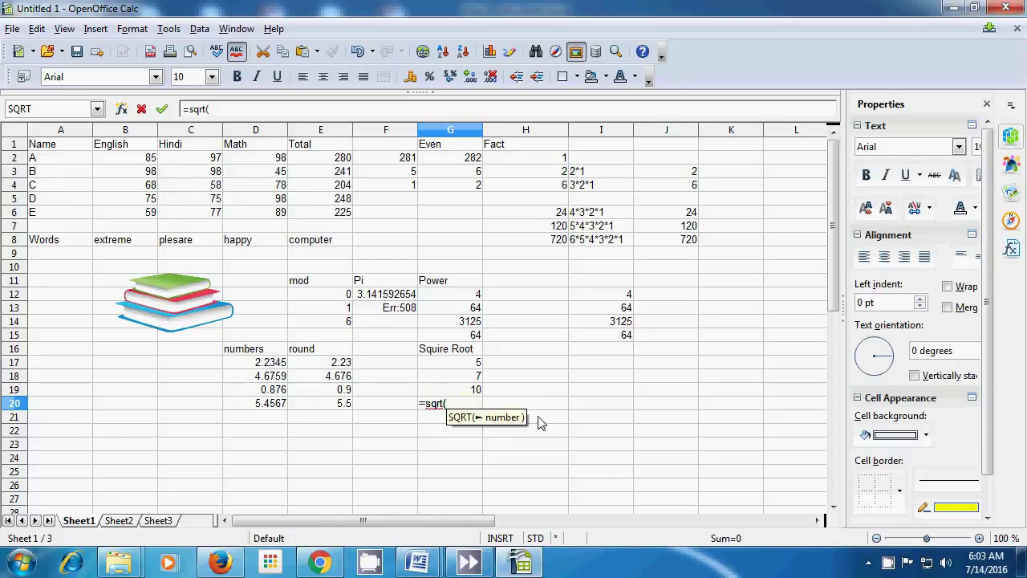
{"action": "type", "text": "200"}
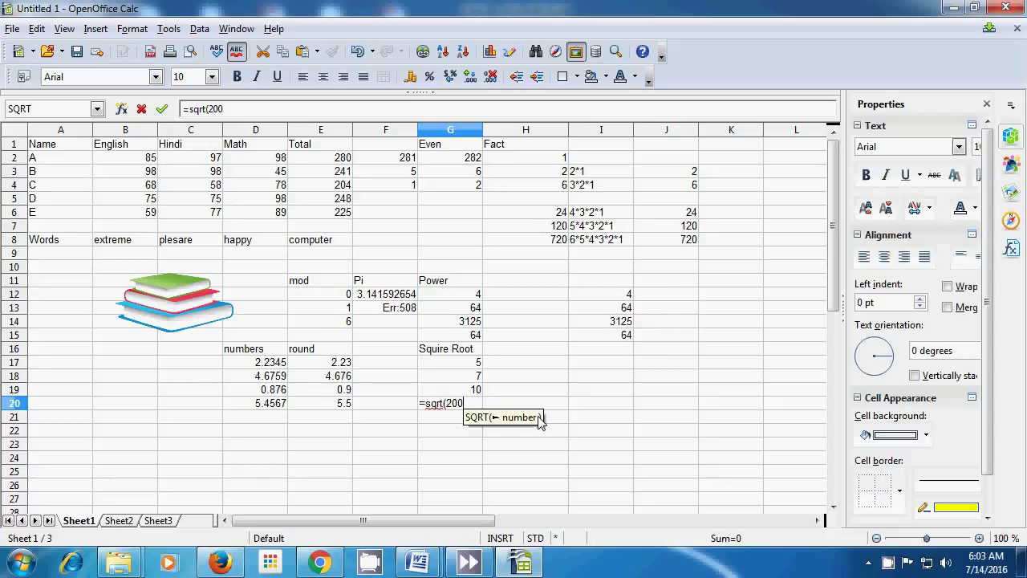
{"action": "type", "text": ")"}
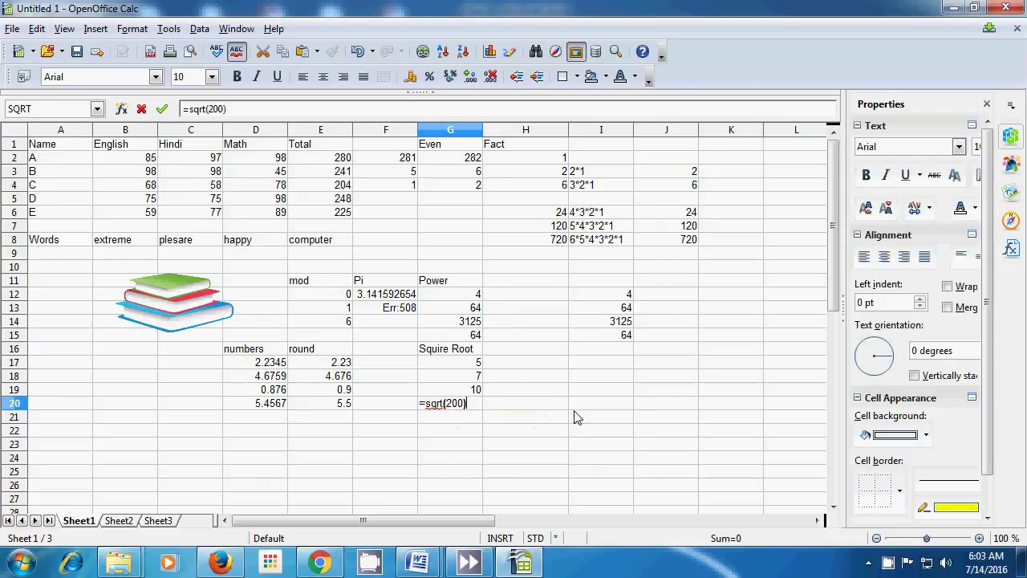
{"action": "key", "text": "Return"}
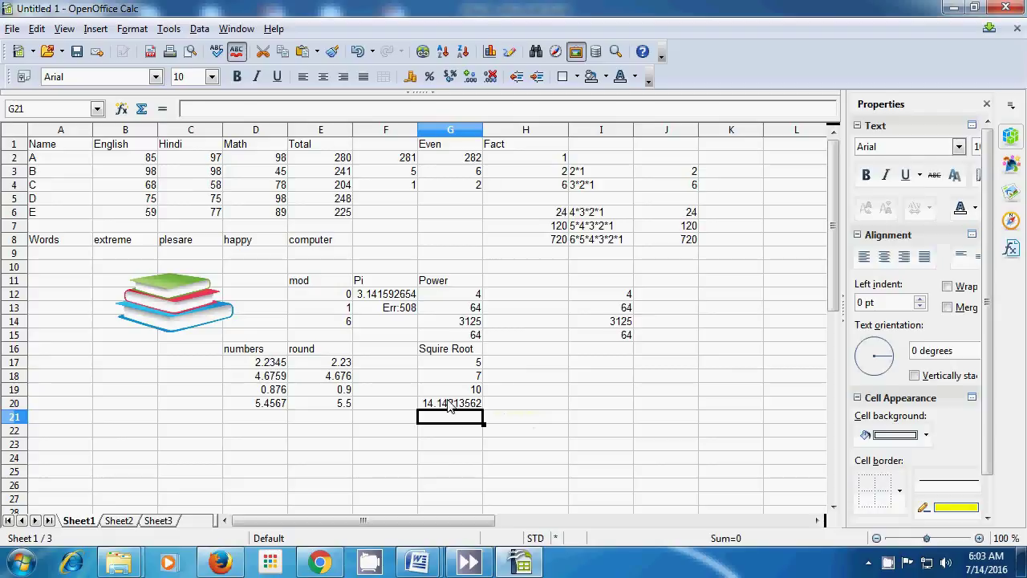
{"action": "left_click", "coordinate": [513, 406]}
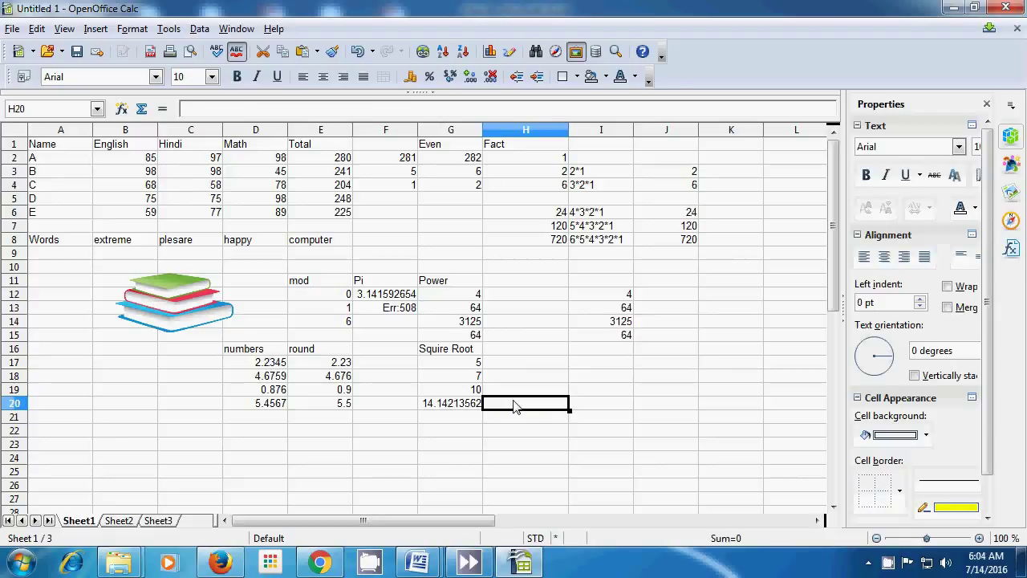
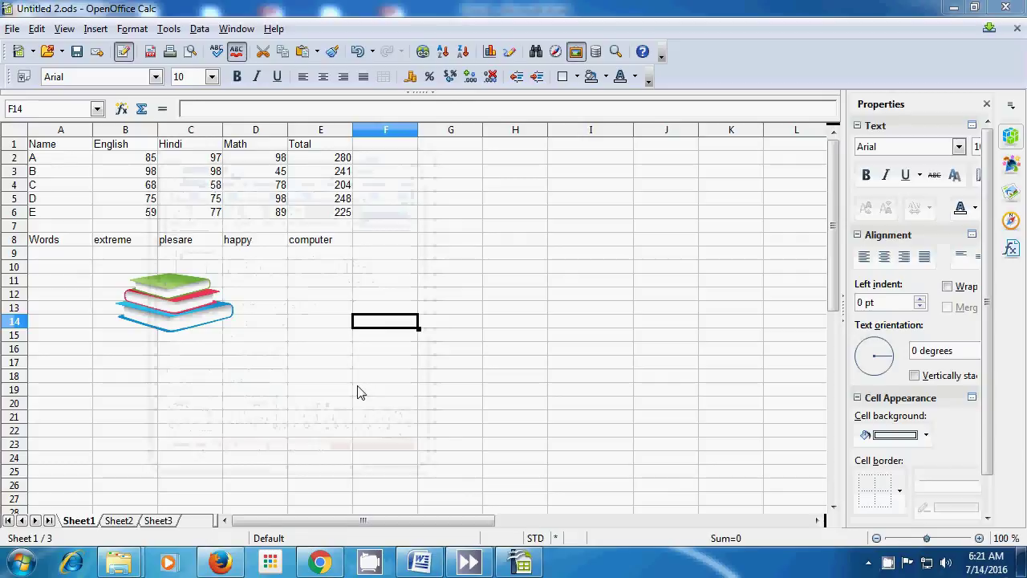
Enter the heading "average" in cell F1, next to the Total heading
{"action": "left_click", "coordinate": [378, 151]}
{"action": "type", "text": "ave"}
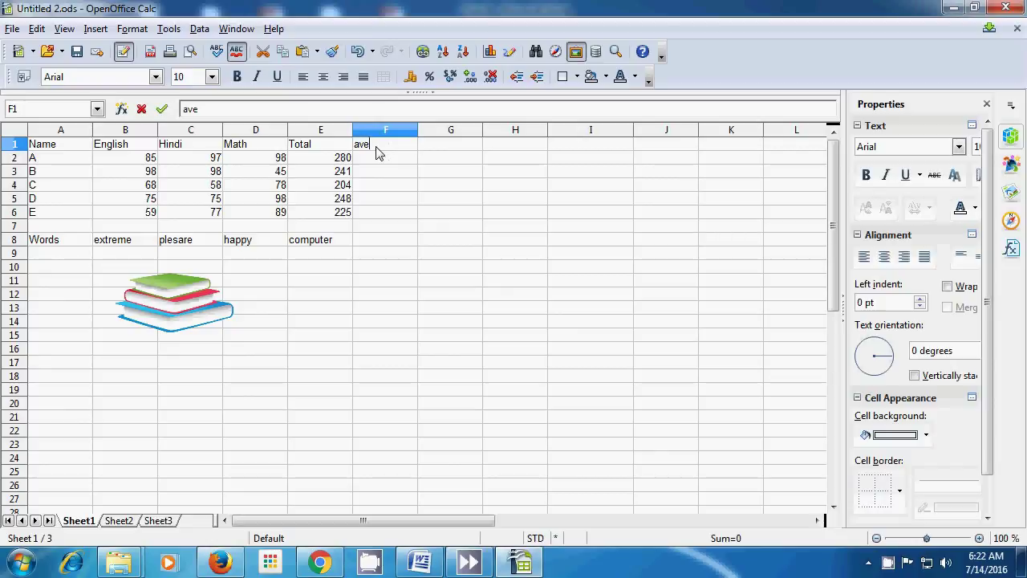
{"action": "type", "text": "rage"}
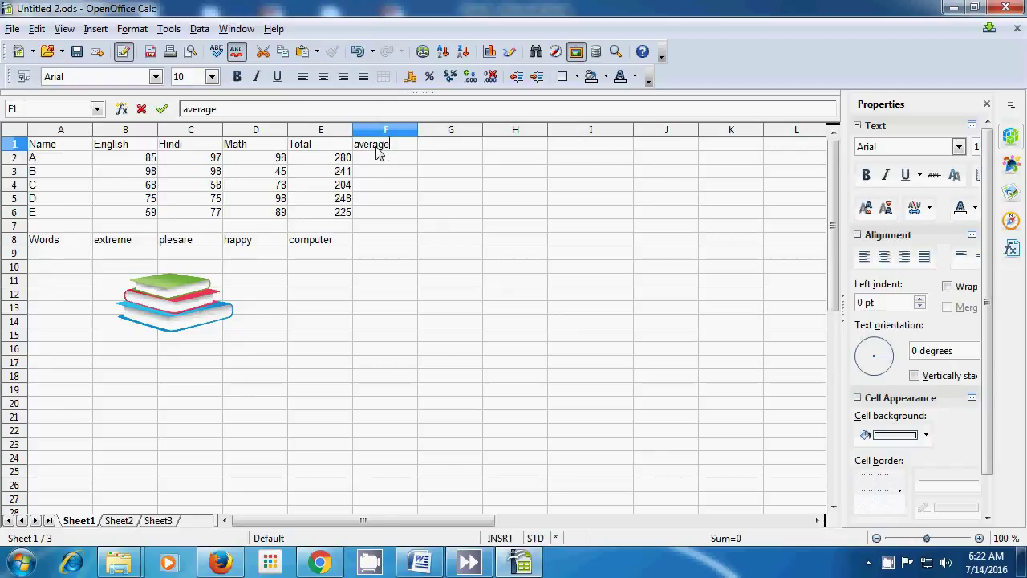
{"action": "key", "text": "Return"}
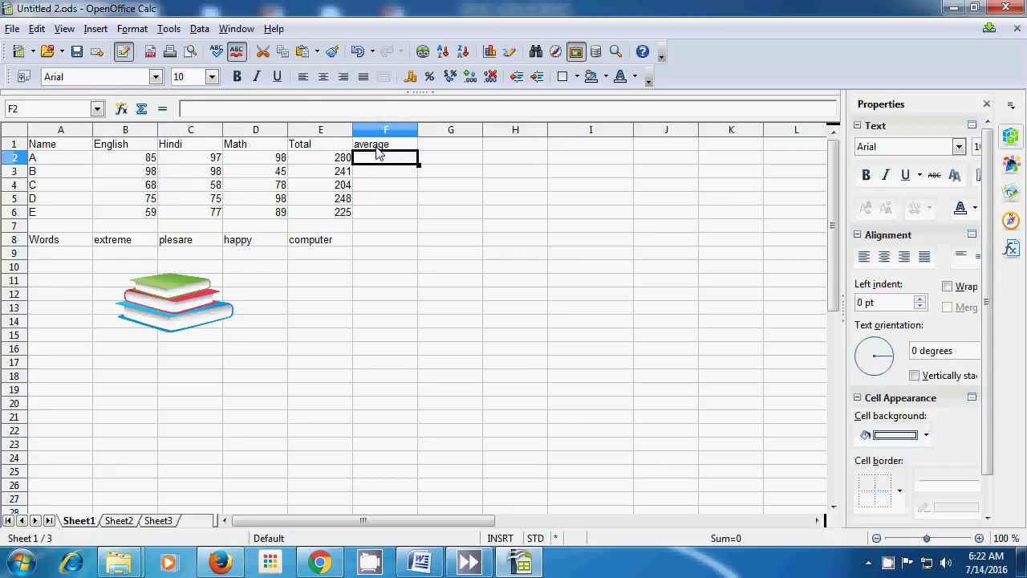
Enter the formula =average(B2:D2) in cell F2 to average student A's three subject marks
{"action": "type", "text": "=a"}
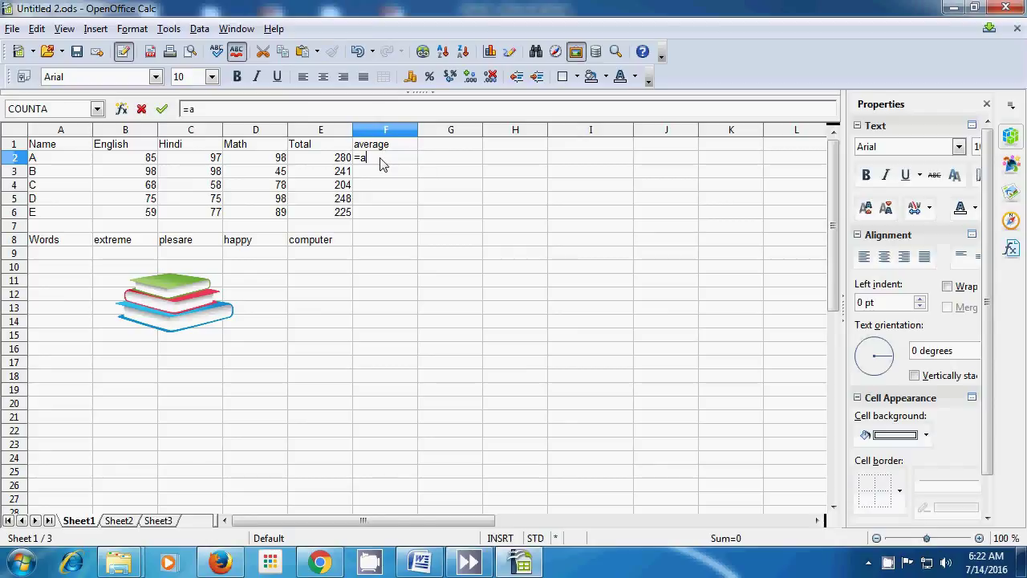
{"action": "type", "text": "verage("}
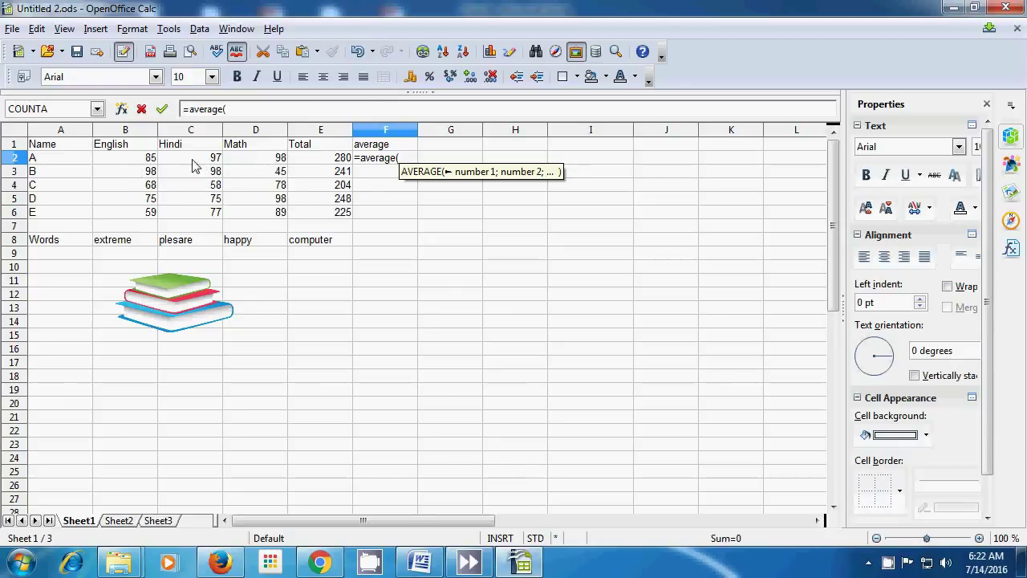
{"action": "left_click_drag", "start_coordinate": [135, 160], "coordinate": [253, 160]}
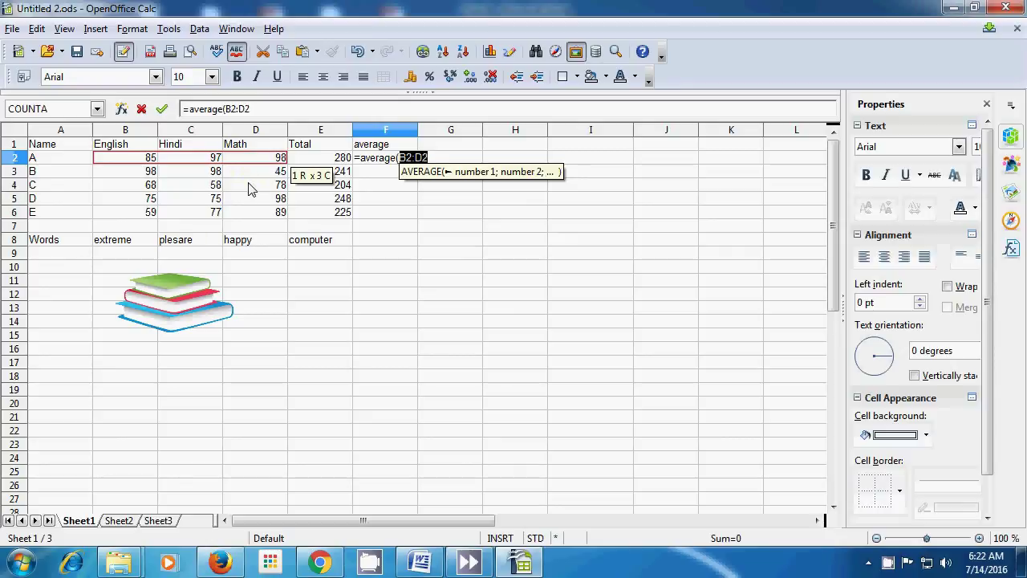
{"action": "type", "text": ")"}
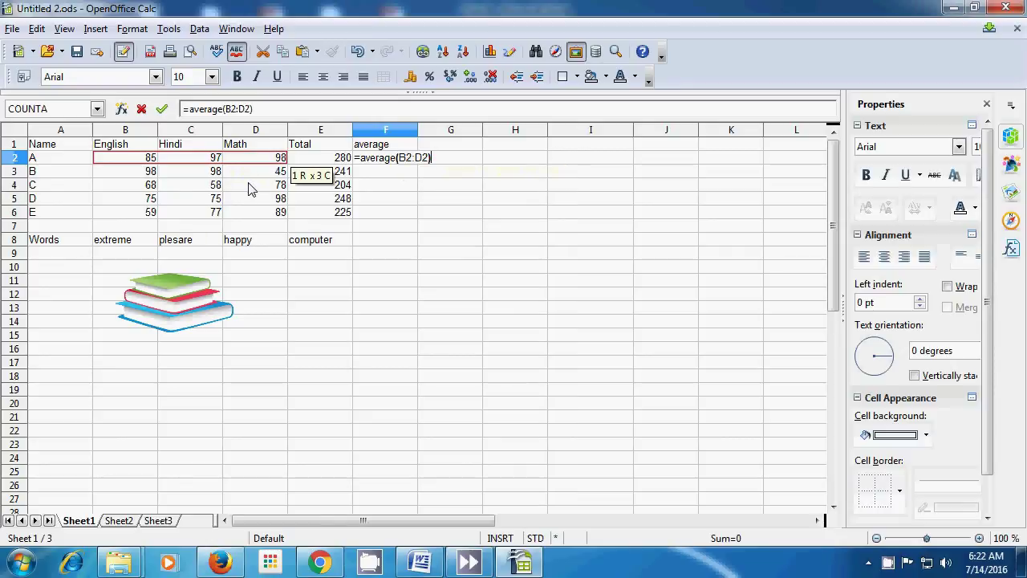
{"action": "key", "text": "Return"}
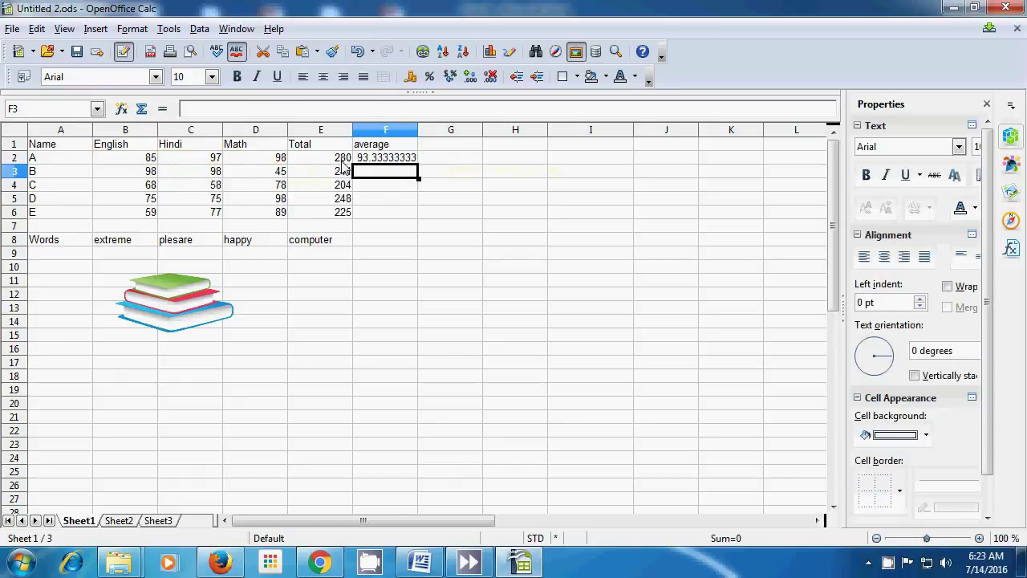
{"action": "left_click", "coordinate": [395, 162]}
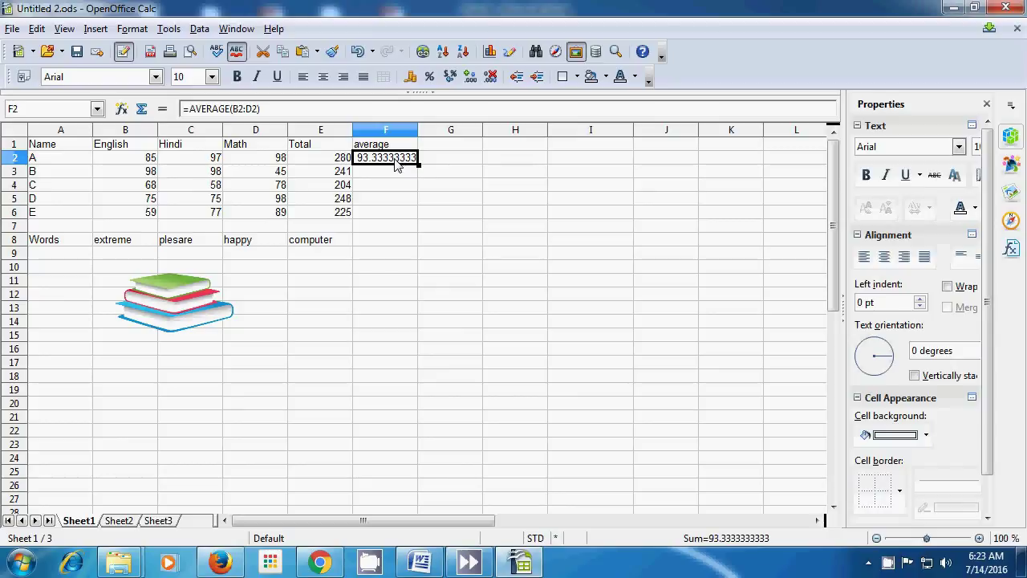
Enter the formula =280/3 in cell G2 to check student A's average manually
{"action": "left_click", "coordinate": [436, 163]}
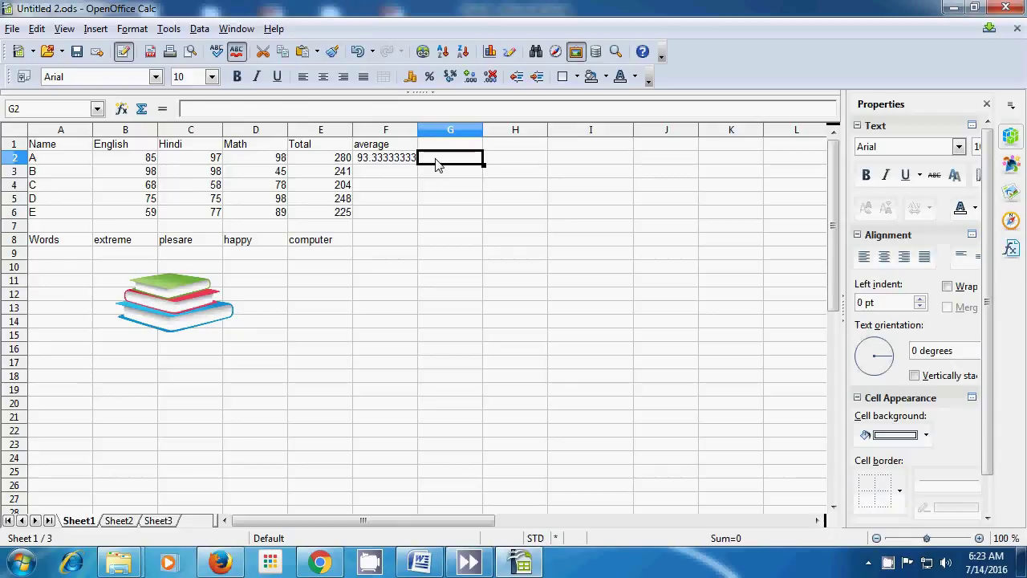
{"action": "type", "text": "="}
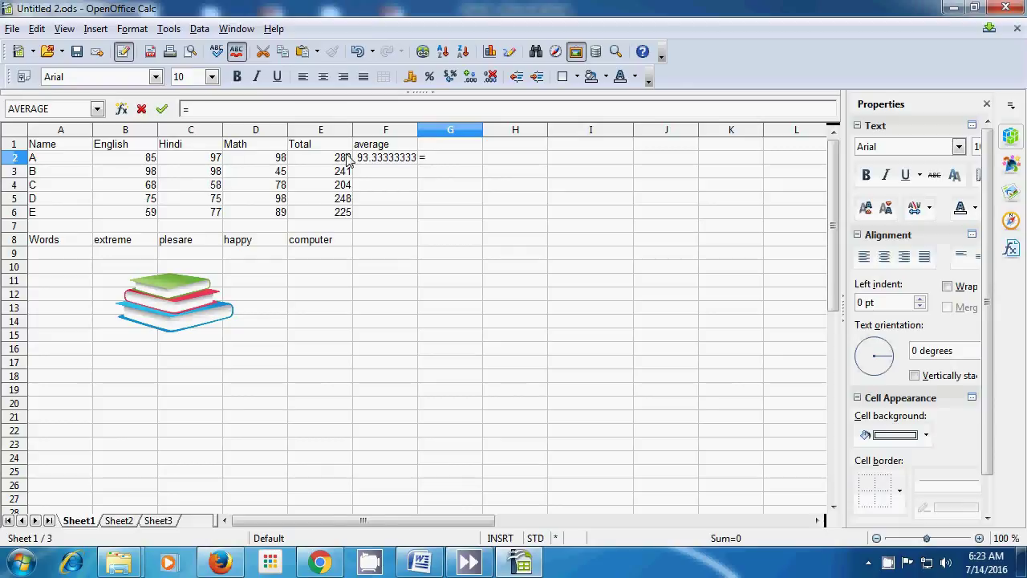
{"action": "type", "text": "280"}
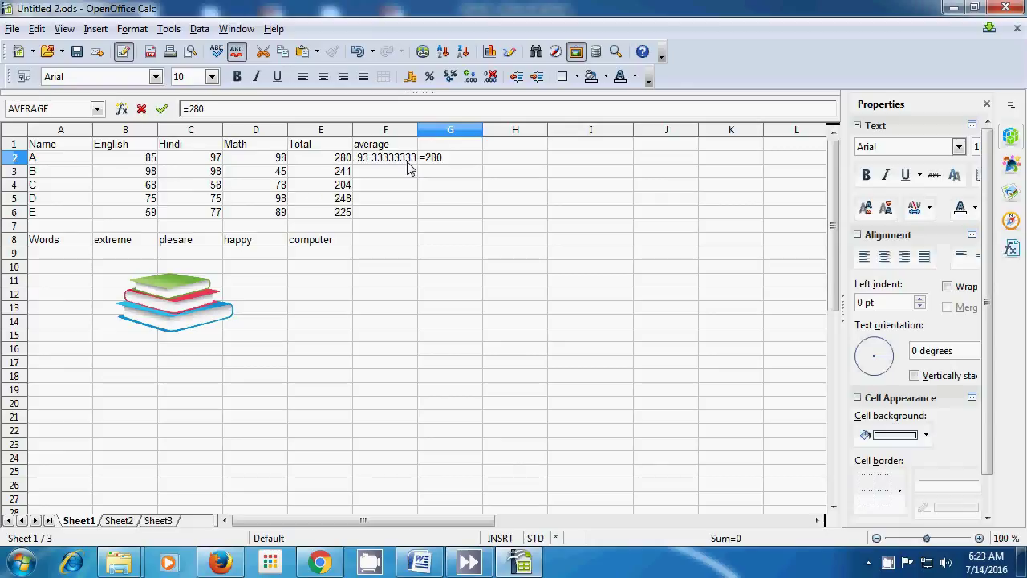
{"action": "type", "text": "/"}
{"action": "type", "text": "3"}
{"action": "key", "text": "Return"}
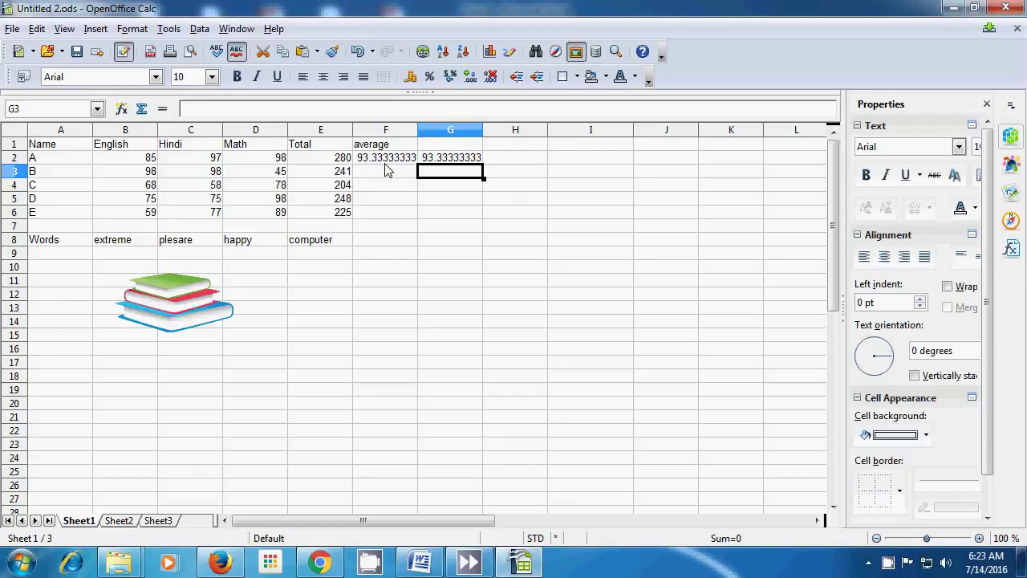
Fill the average formula from cell F2 down to F6 for the remaining students
{"action": "left_click", "coordinate": [383, 160]}
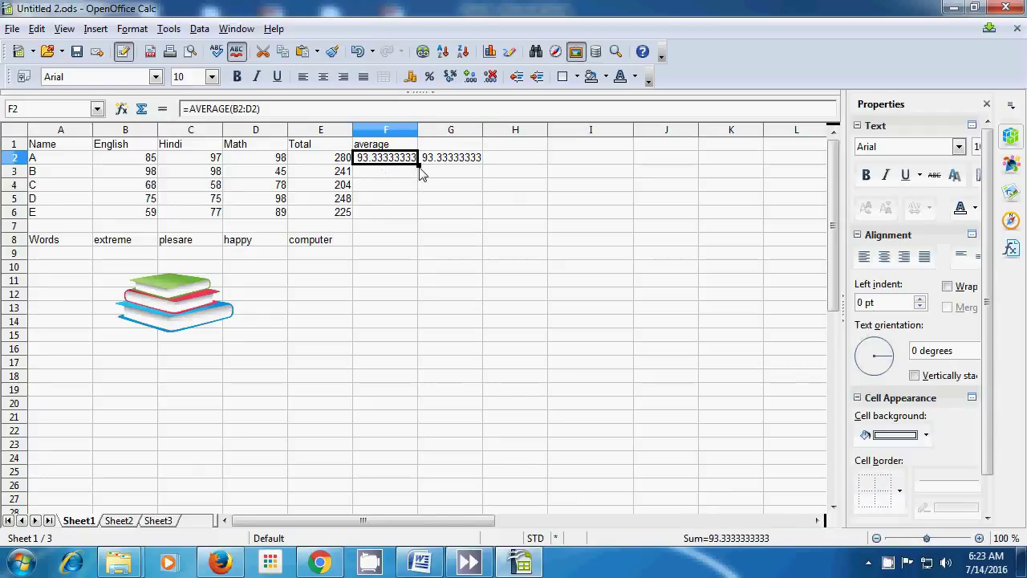
{"action": "left_click_drag", "start_coordinate": [418, 165], "coordinate": [417, 219]}
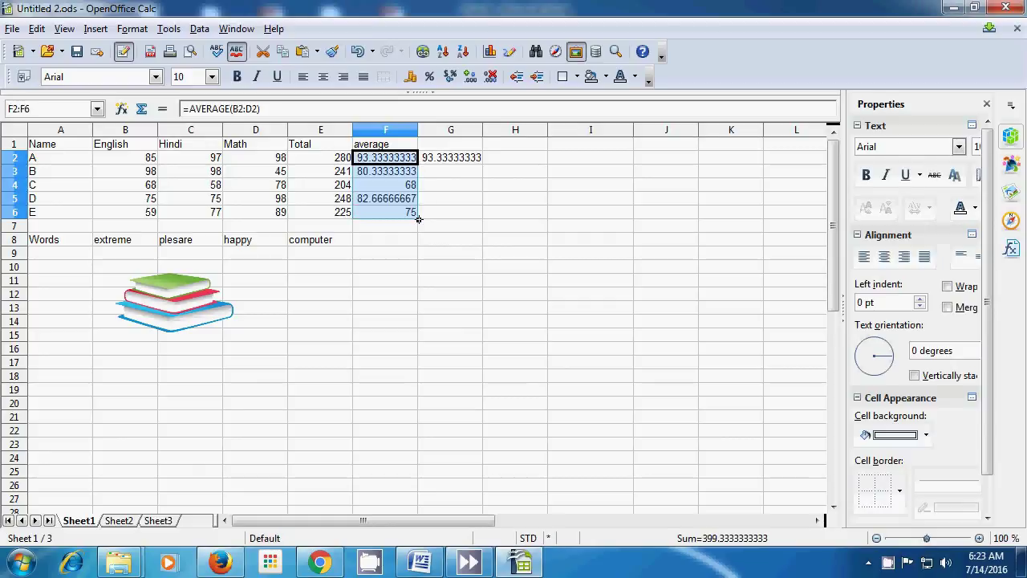
{"action": "left_click", "coordinate": [417, 251]}
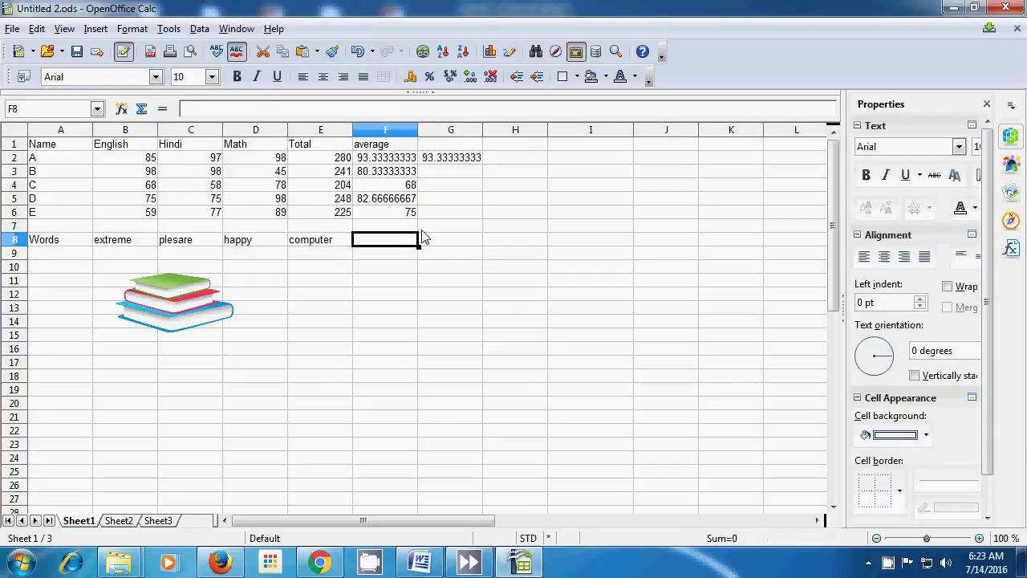
{"action": "left_click", "coordinate": [480, 321]}
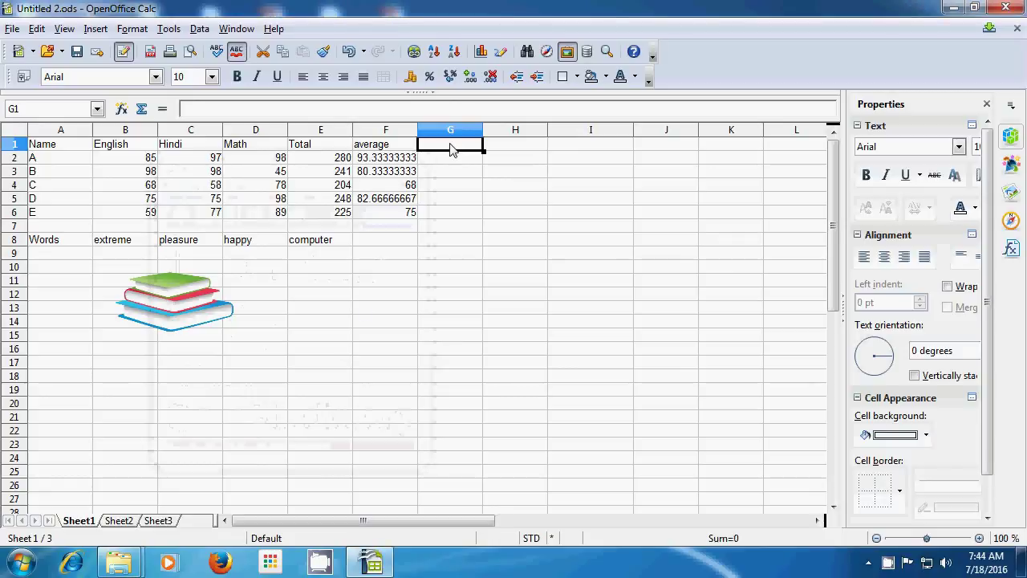
Enter the heading "averageA" in cell G1, next to the average heading
{"action": "type", "text": "ave"}
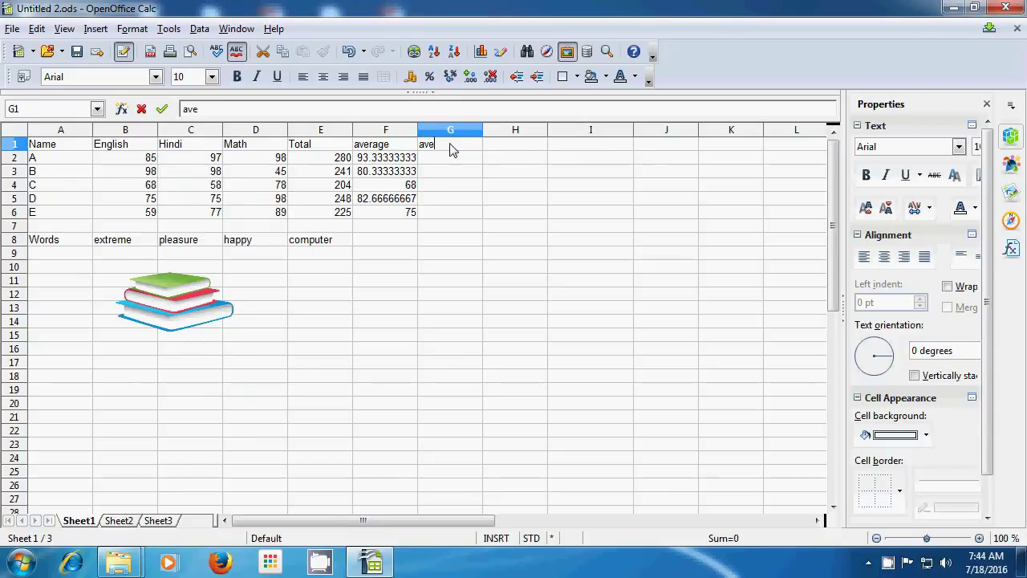
{"action": "type", "text": "rageA"}
{"action": "left_click", "coordinate": [466, 162]}
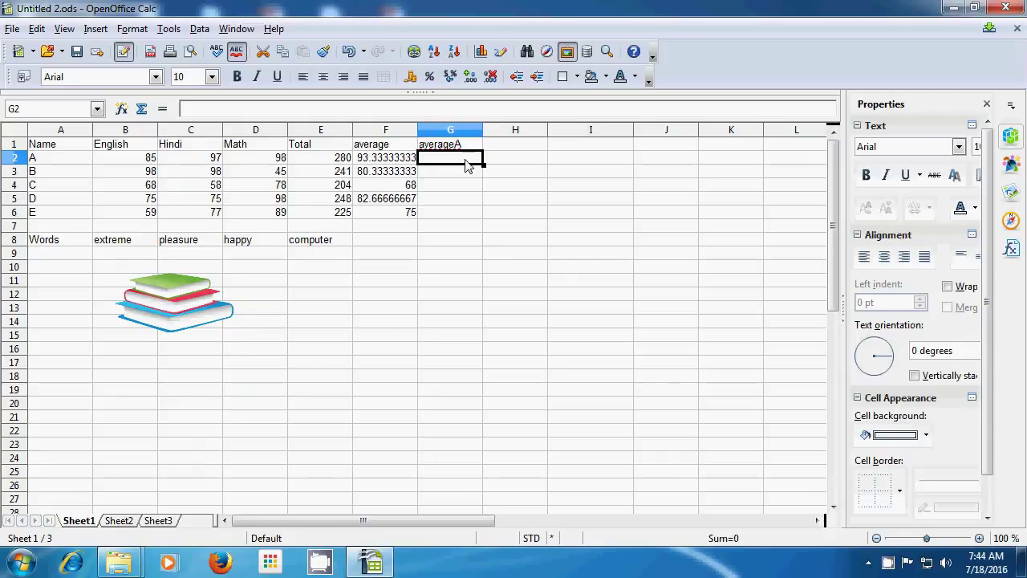
Enter the formula =averagea(A2;B2;C2;D2) in cell G2 to average student A's name and three marks
{"action": "type", "text": "="}
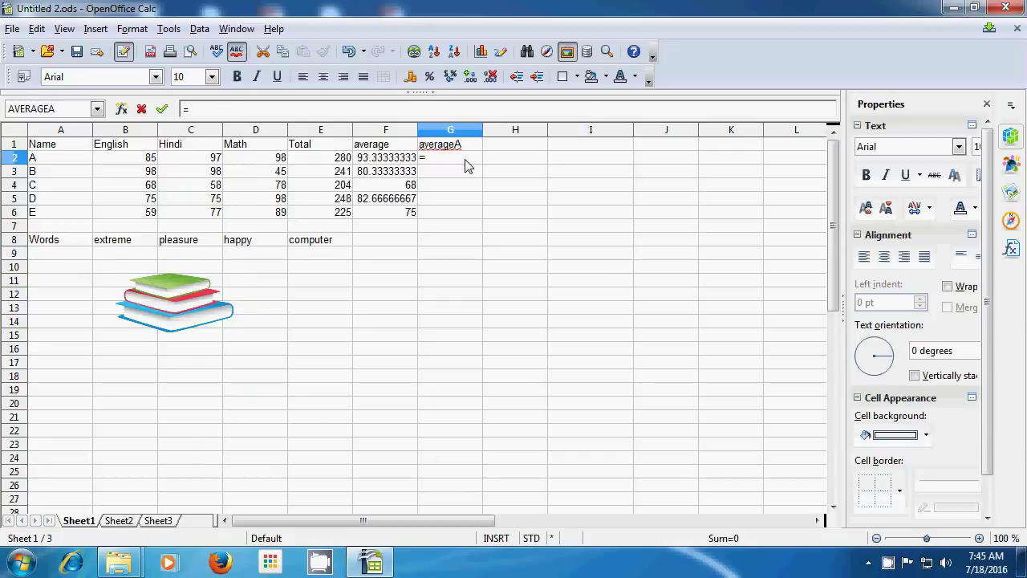
{"action": "type", "text": "a"}
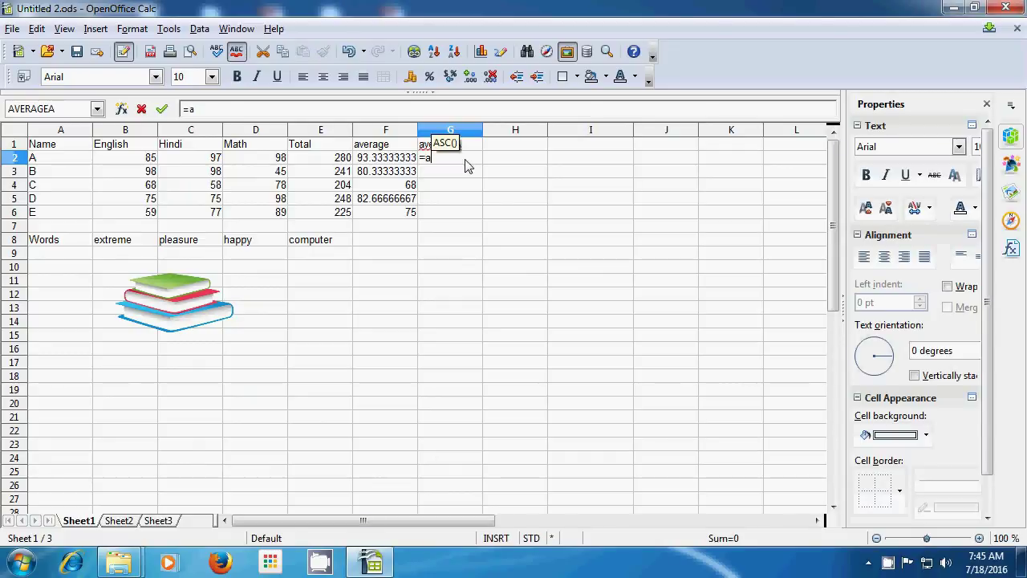
{"action": "type", "text": "veragea(A2"}
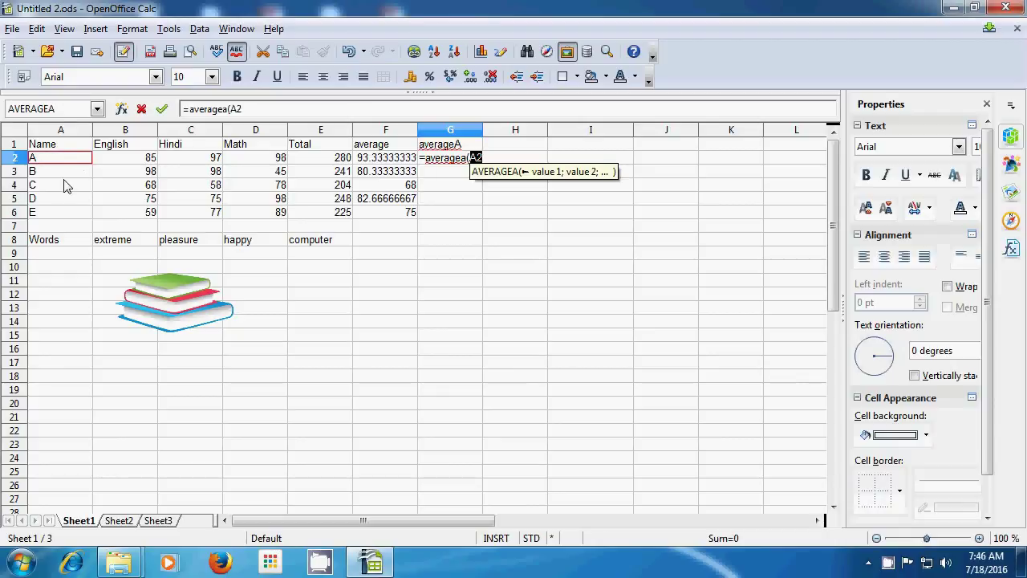
{"action": "type", "text": ";"}
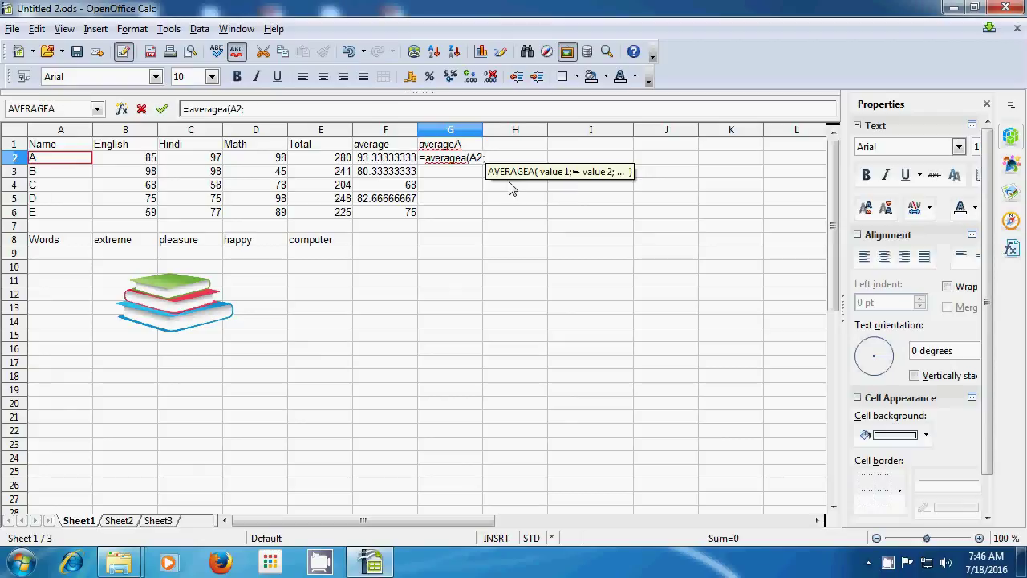
{"action": "left_click", "coordinate": [144, 161]}
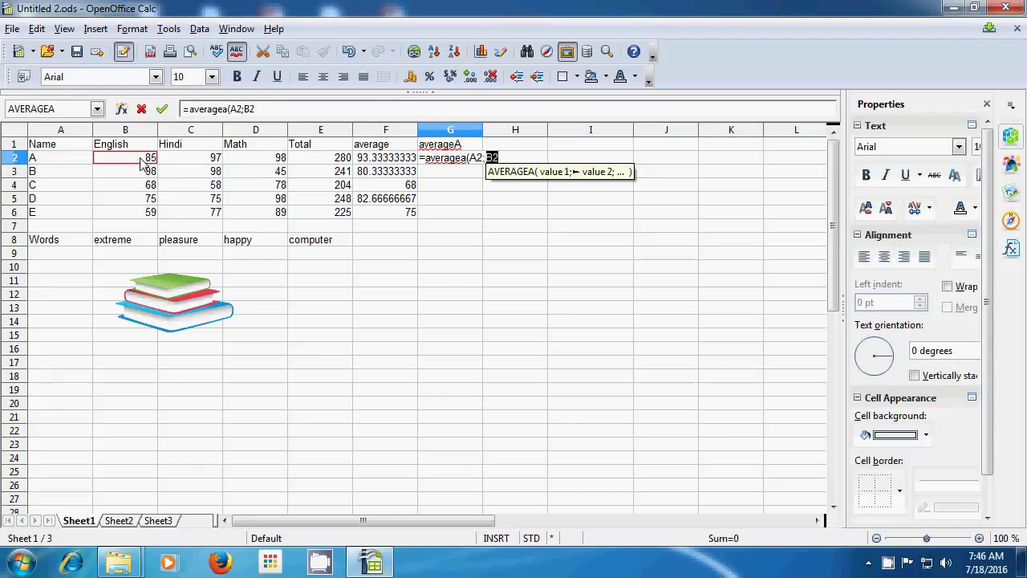
{"action": "type", "text": ";"}
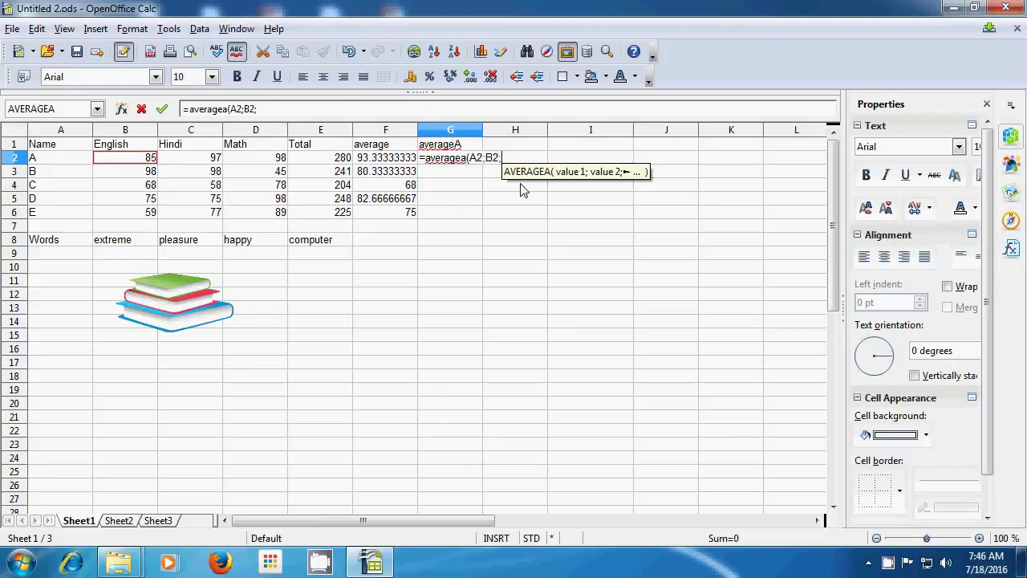
{"action": "left_click", "coordinate": [215, 163]}
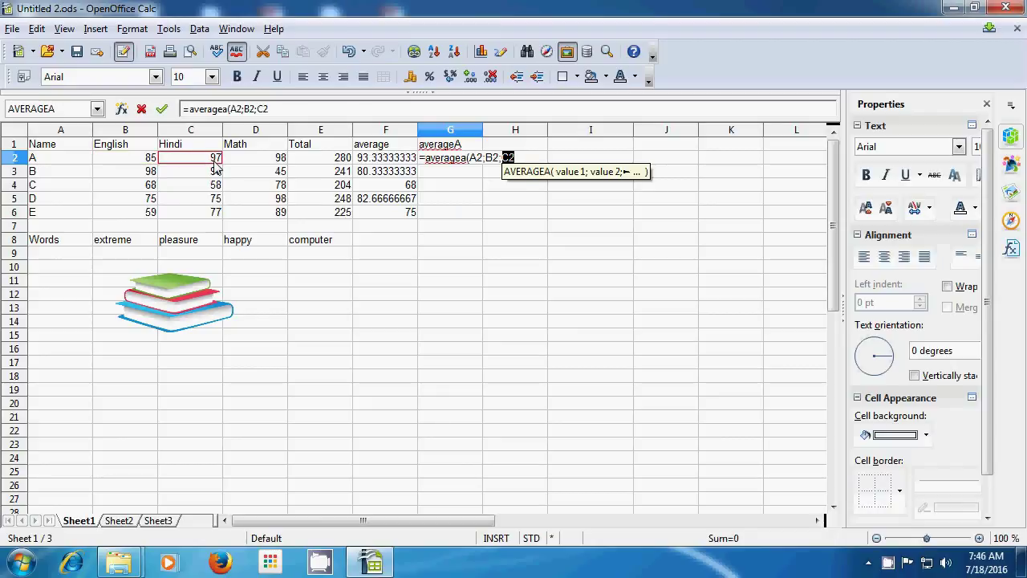
{"action": "type", "text": ";"}
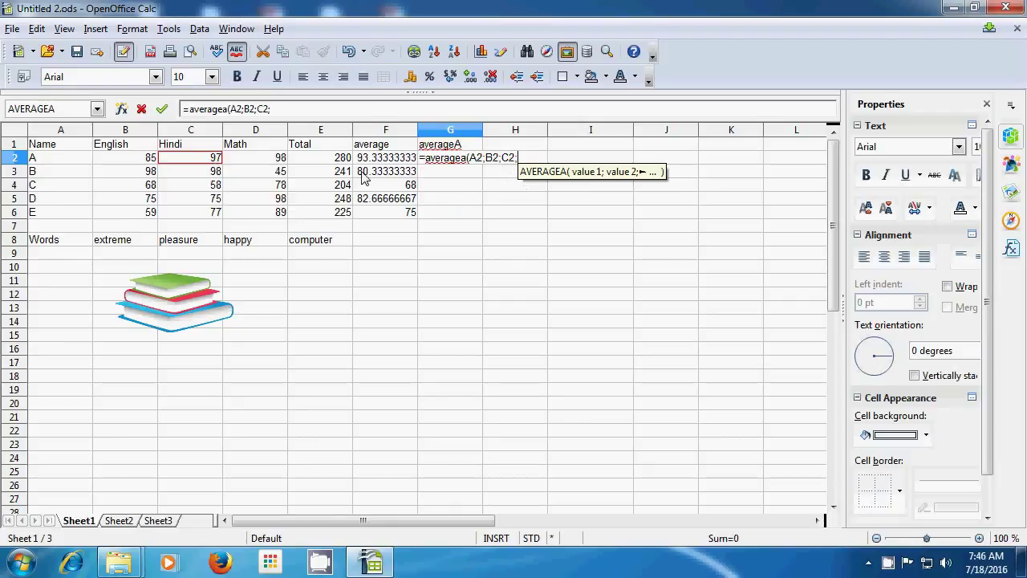
{"action": "left_click", "coordinate": [265, 163]}
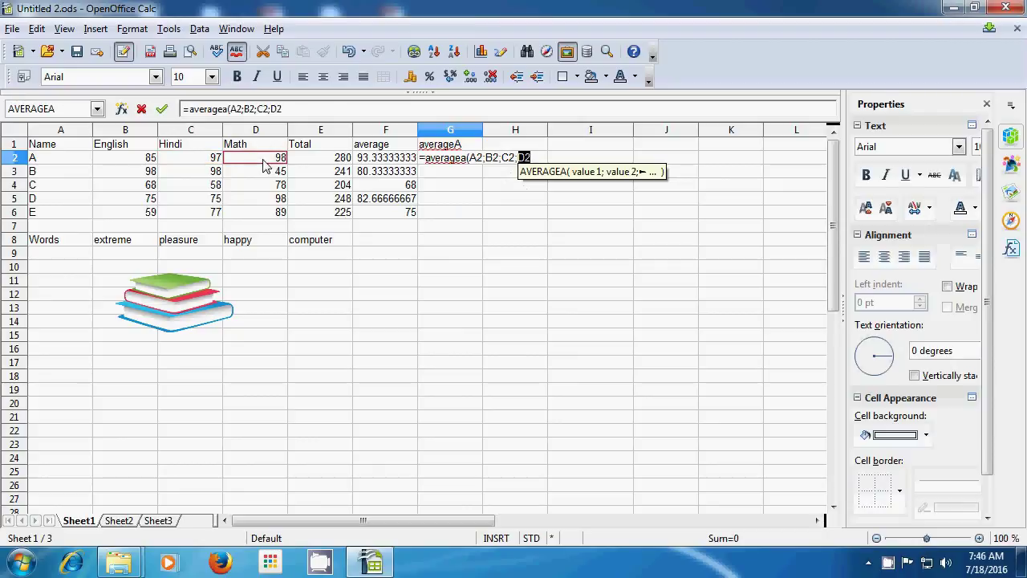
{"action": "type", "text": ")"}
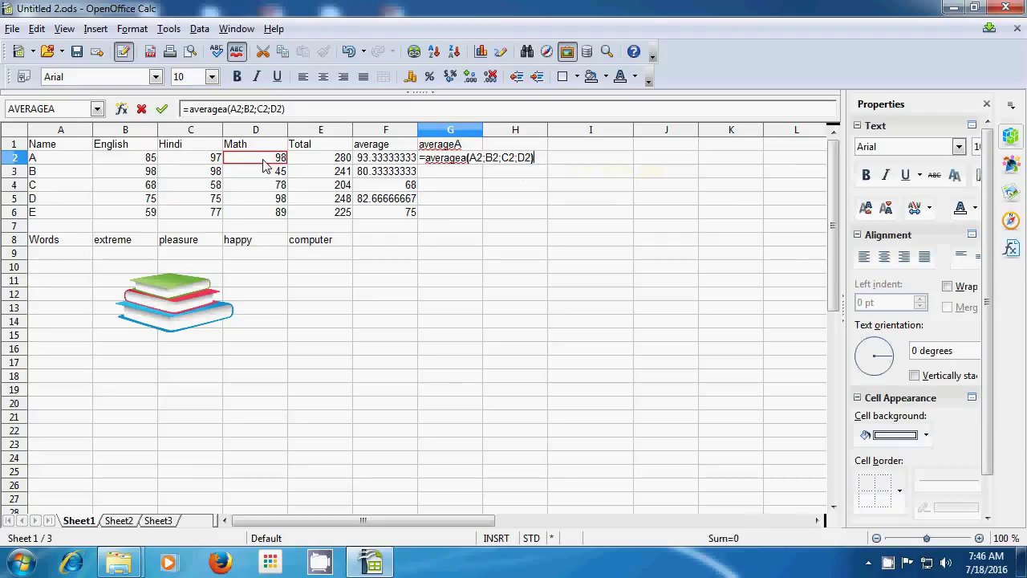
{"action": "key", "text": "Return"}
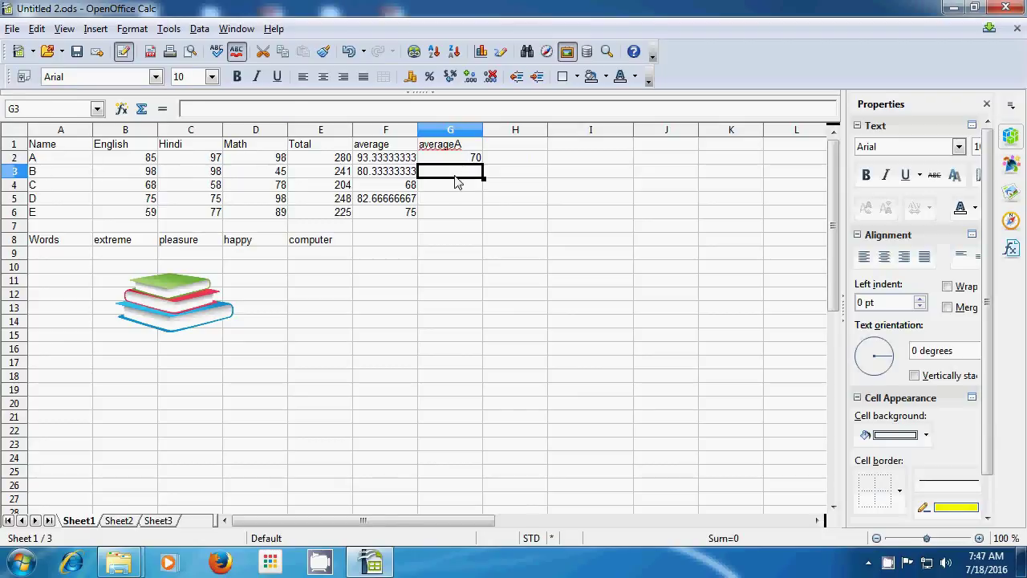
Enter the formula =averagea(A3:D3) in cell G3 for student B, using a cell range as the argument
{"action": "type", "text": "="}
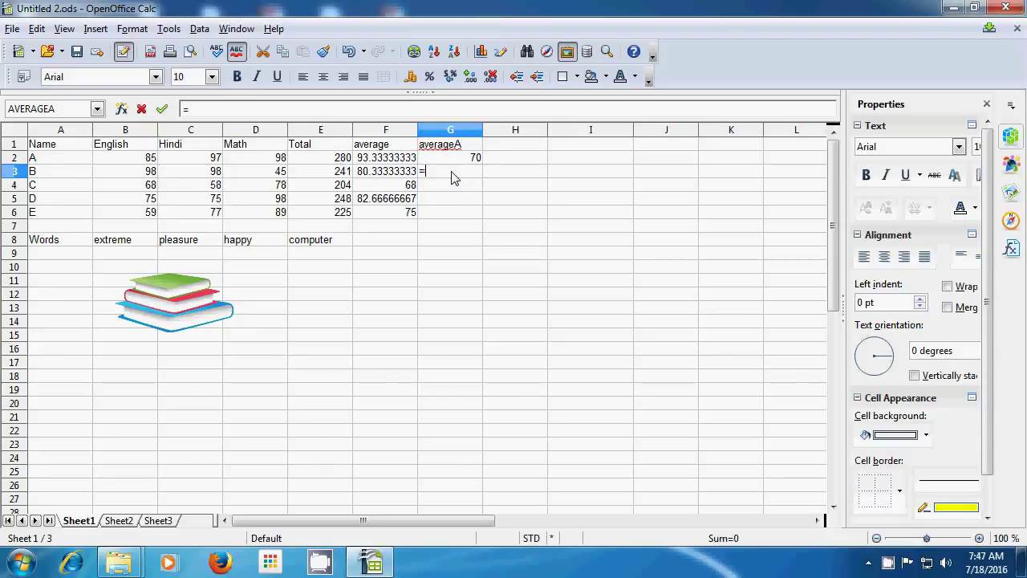
{"action": "type", "text": "avera"}
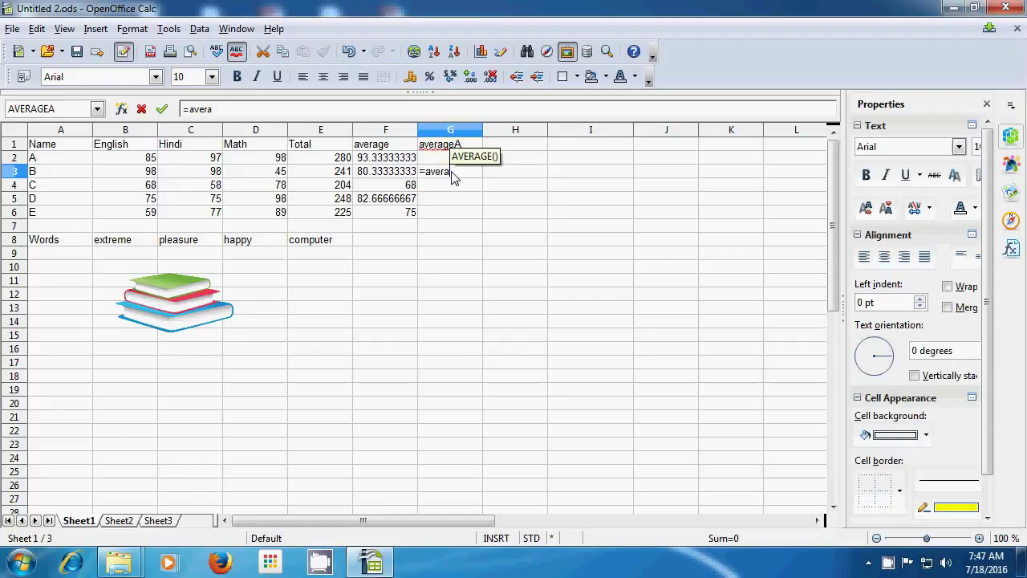
{"action": "type", "text": "gea"}
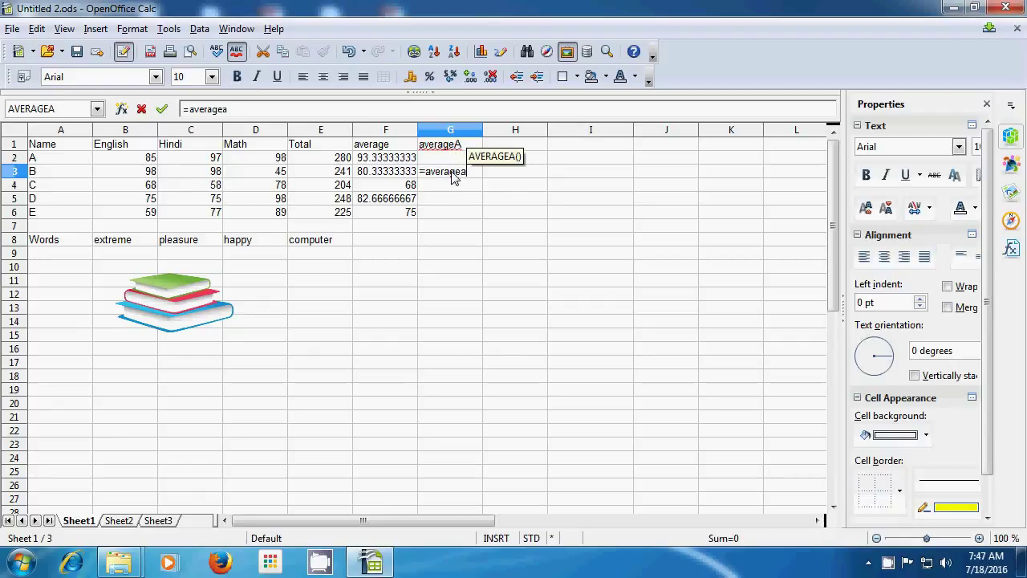
{"action": "type", "text": "("}
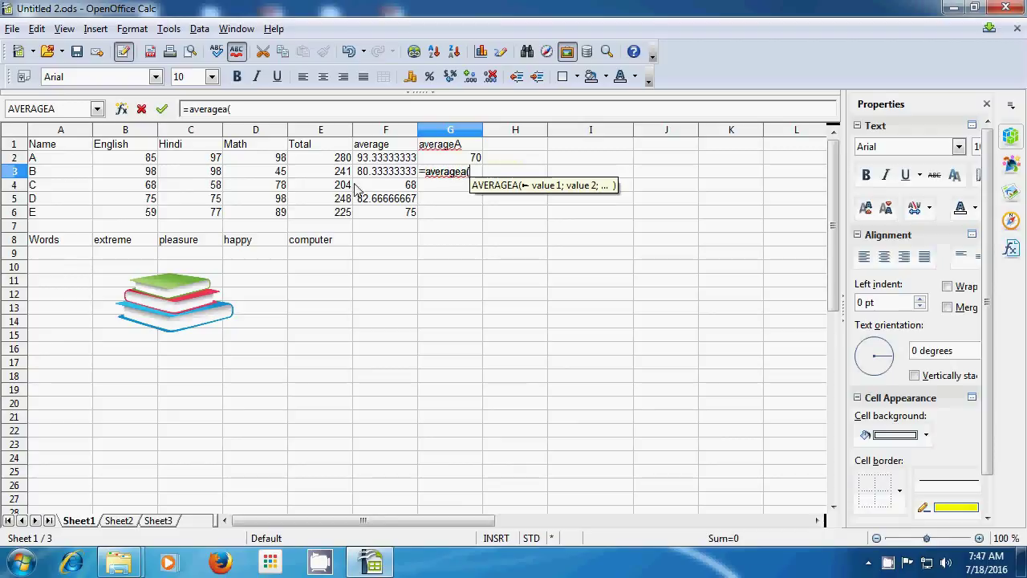
{"action": "left_click_drag", "start_coordinate": [35, 173], "coordinate": [213, 178]}
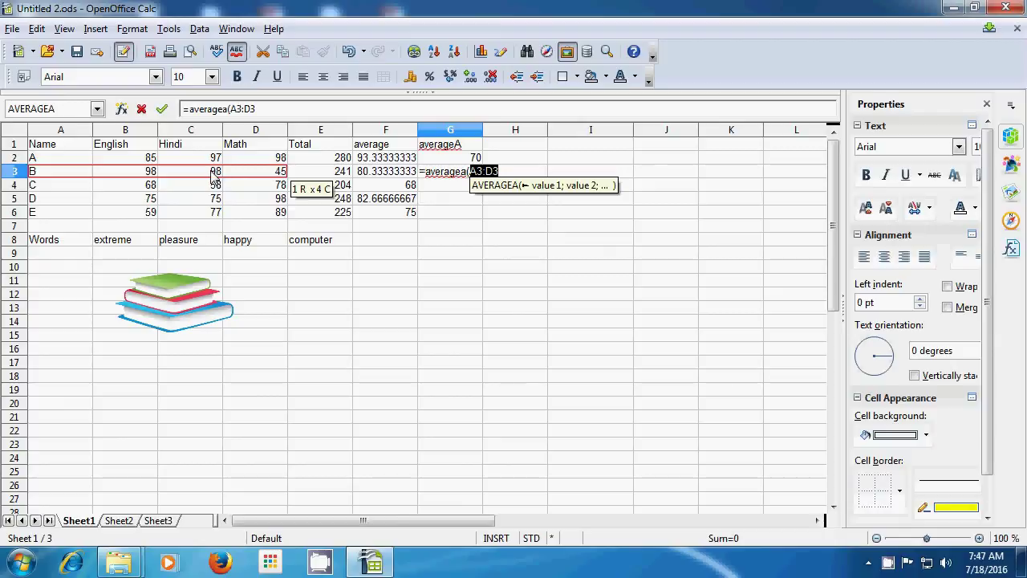
{"action": "type", "text": ")"}
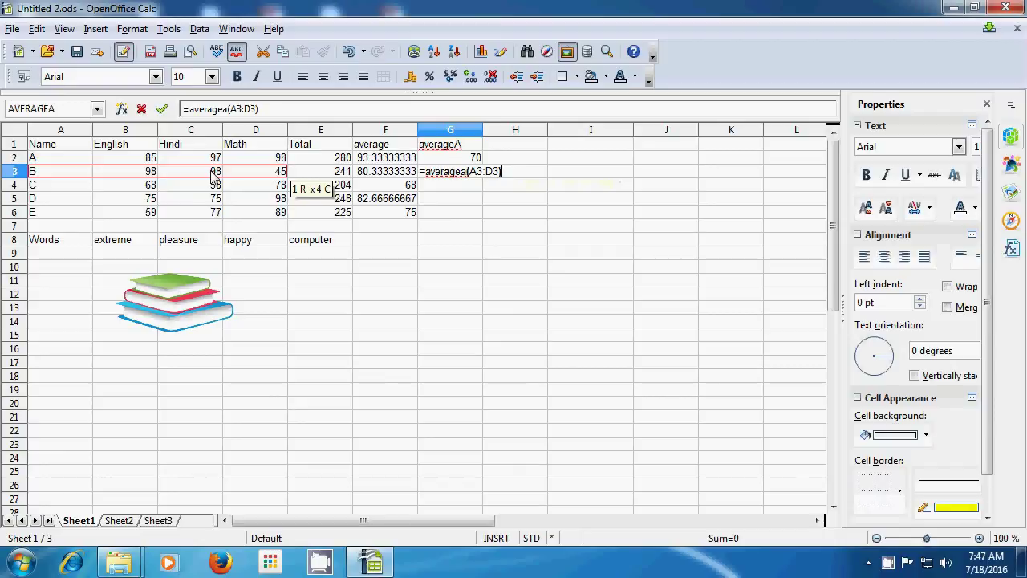
{"action": "key", "text": "Return"}
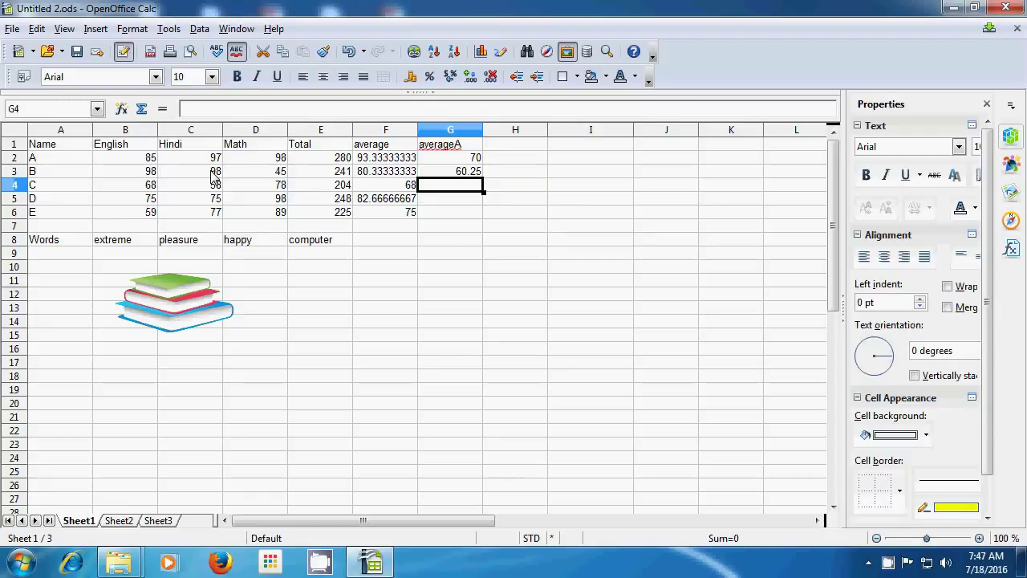
Fill the AVERAGEA formula from cell G3 down to G6 for the remaining students
{"action": "left_click", "coordinate": [450, 173]}
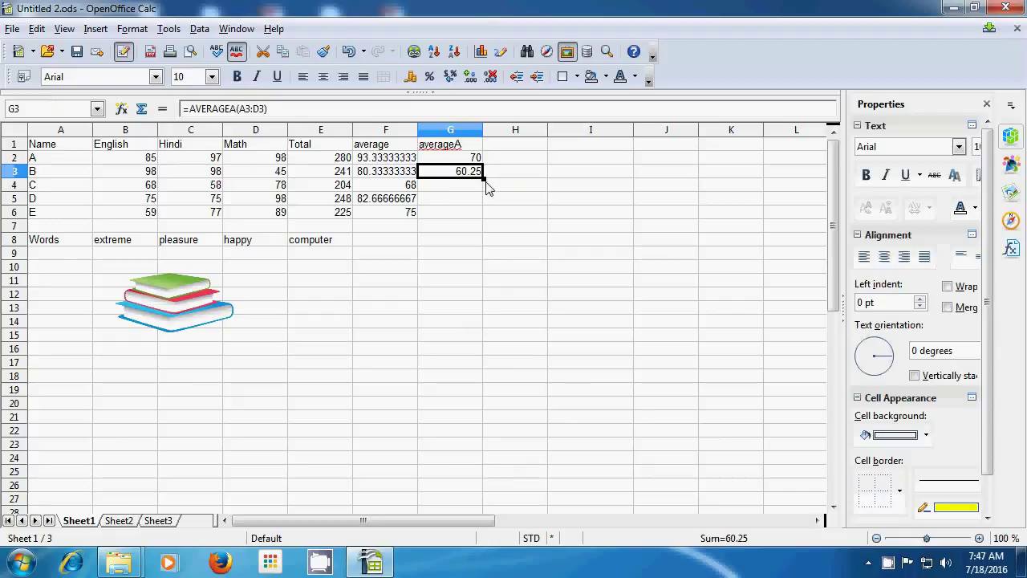
{"action": "left_click_drag", "start_coordinate": [484, 178], "coordinate": [491, 218]}
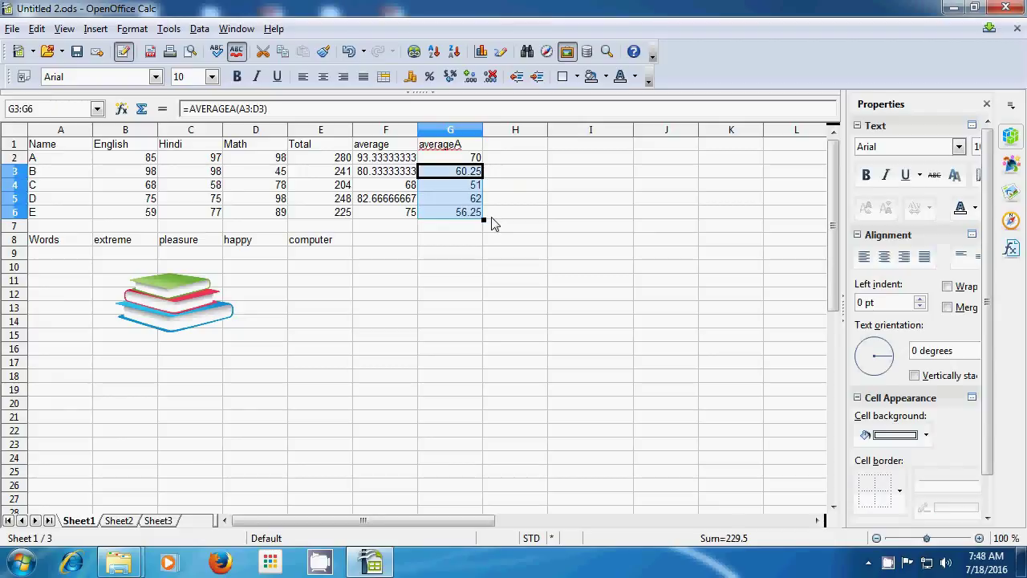
{"action": "left_click", "coordinate": [565, 205]}
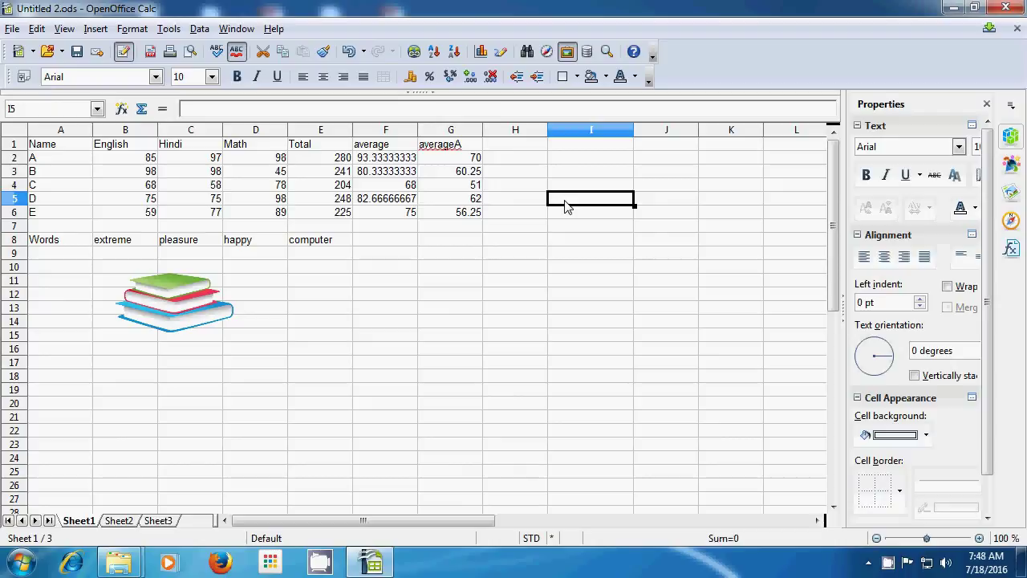
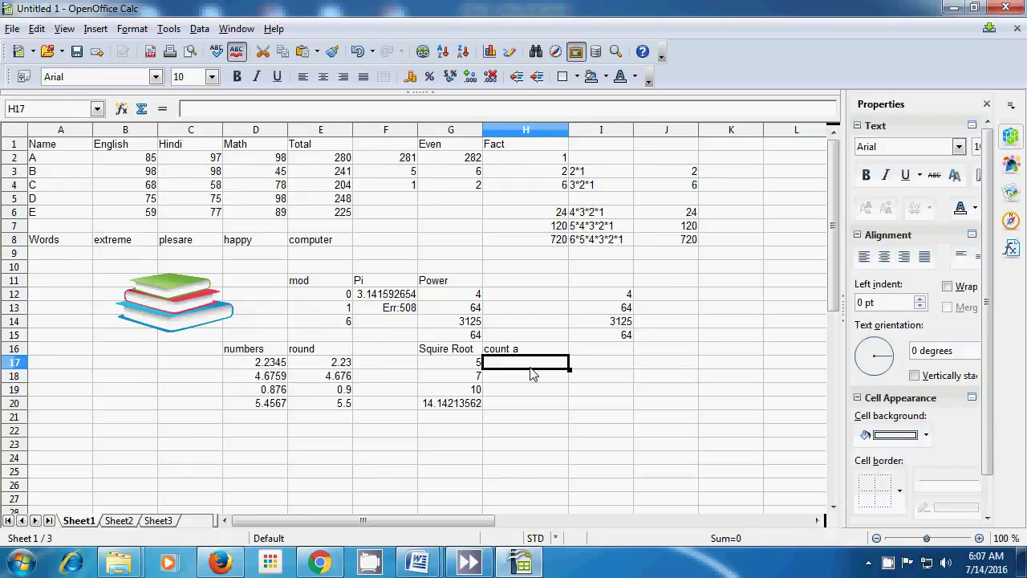
Enter the formula =counta(D16:D20;E16:E20) in cell H17 to count the entries in the numbers and round columns
{"action": "type", "text": "="}
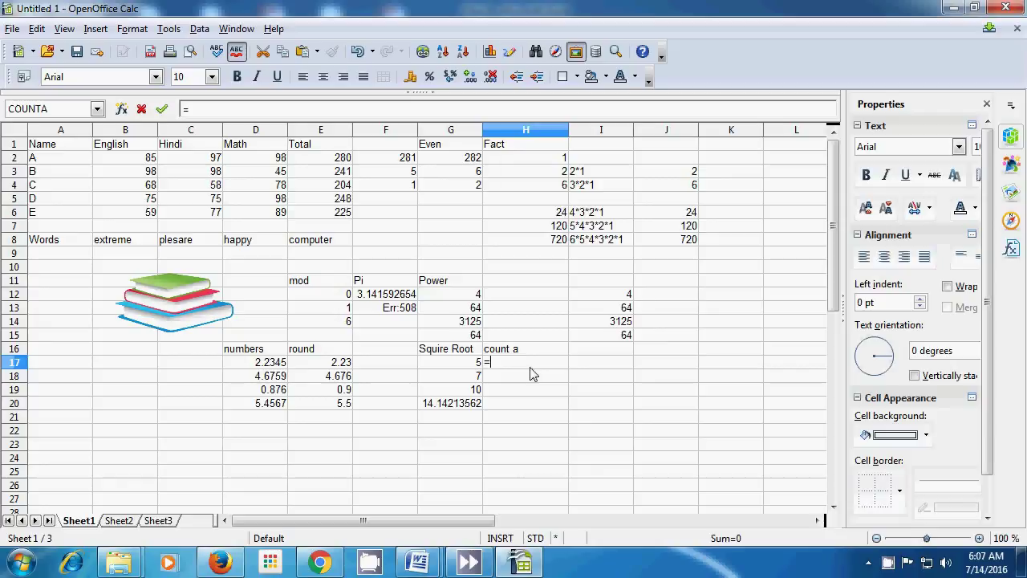
{"action": "type", "text": "counta("}
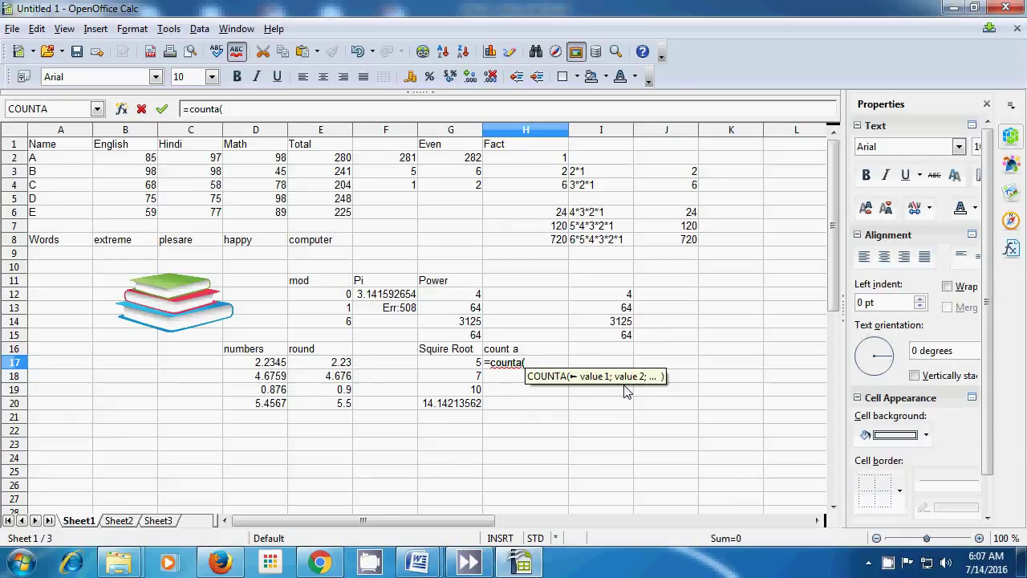
{"action": "left_click", "coordinate": [258, 350]}
{"action": "left_click_drag", "start_coordinate": [258, 349], "coordinate": [267, 411]}
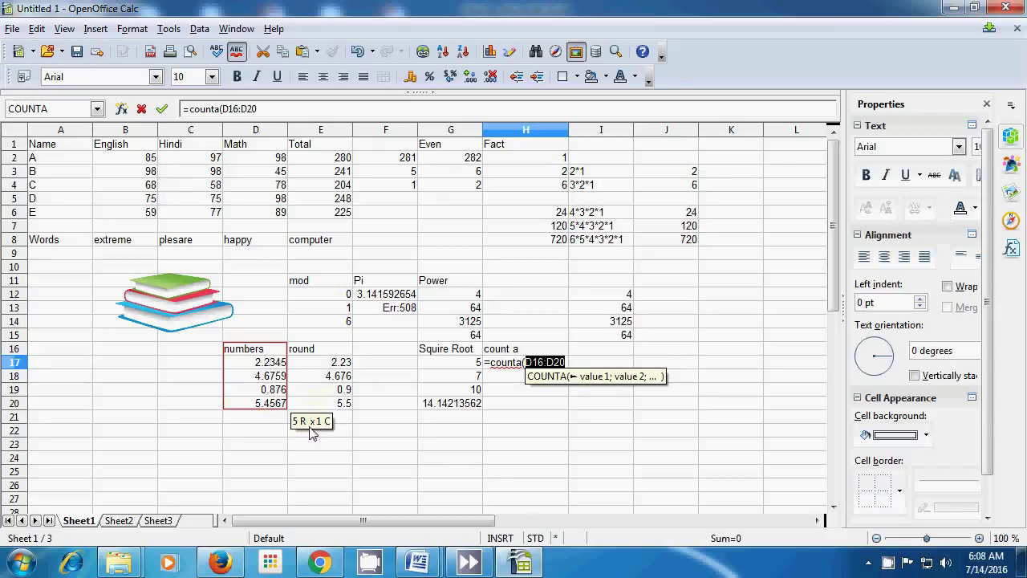
{"action": "type", "text": ";"}
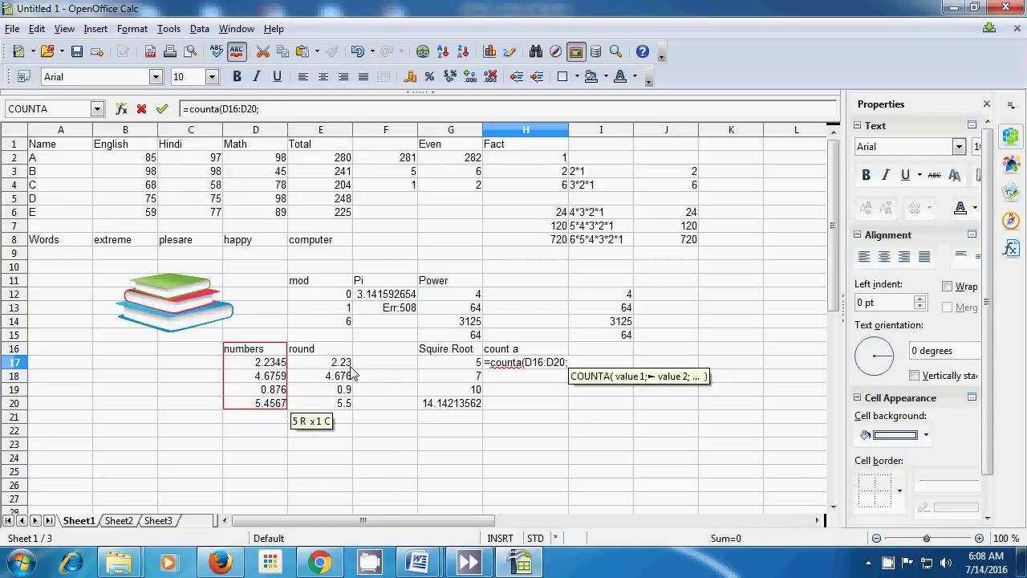
{"action": "left_click_drag", "start_coordinate": [333, 352], "coordinate": [328, 405]}
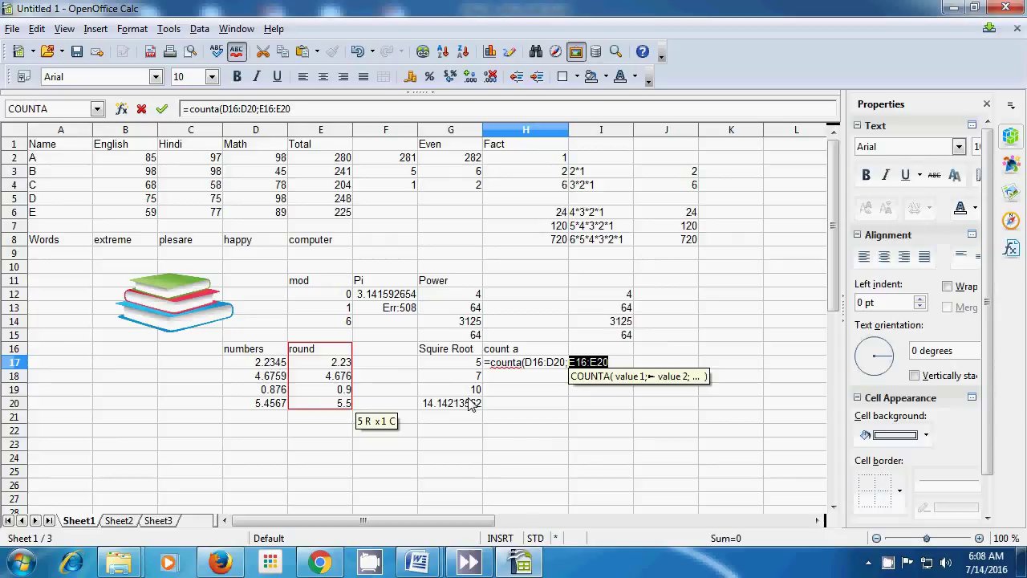
{"action": "type", "text": ")"}
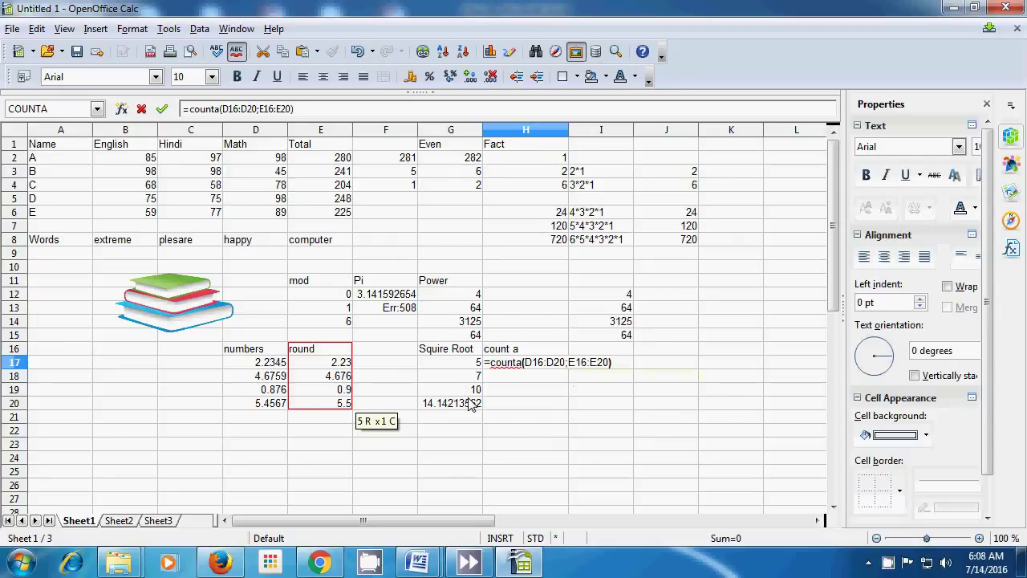
{"action": "key", "text": "Return"}
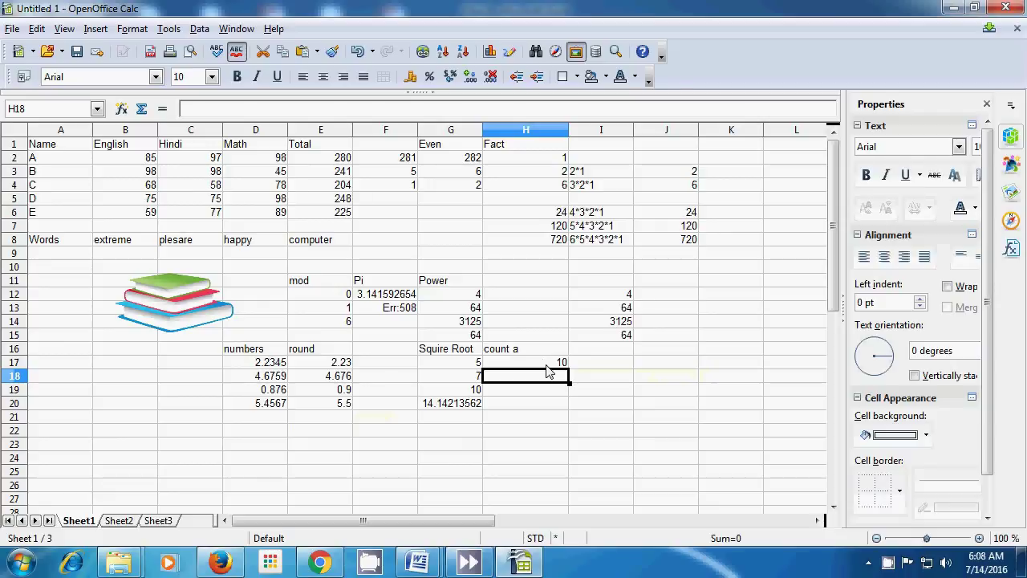
Review the COUNTA formula in H17 and go through the counted cells in D16:D20 and E16:E20 one by one
{"action": "left_click", "coordinate": [546, 365]}
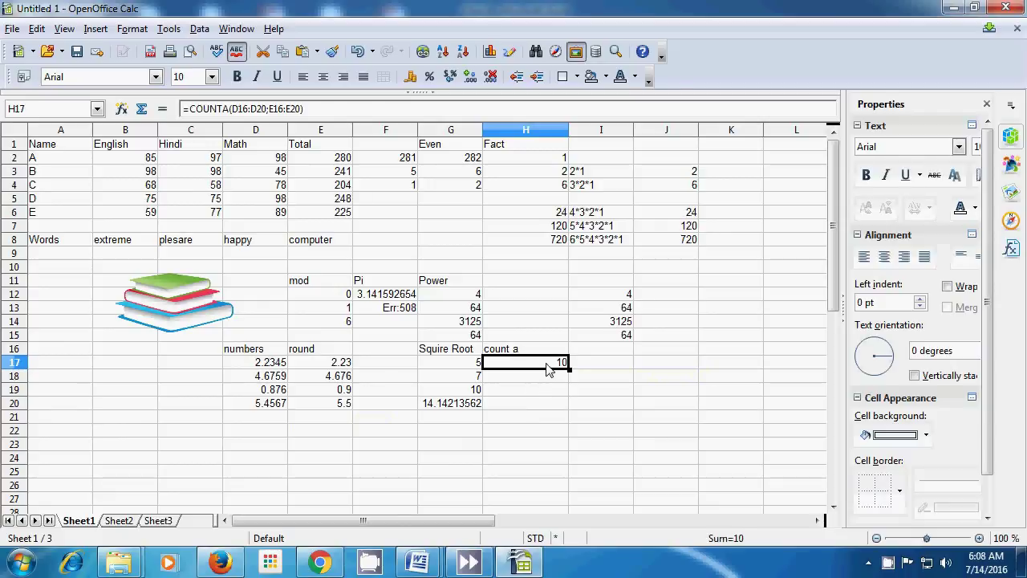
{"action": "left_click", "coordinate": [261, 356]}
{"action": "left_click", "coordinate": [272, 367]}
{"action": "left_click", "coordinate": [276, 379]}
{"action": "left_click", "coordinate": [276, 391]}
{"action": "left_click", "coordinate": [283, 405]}
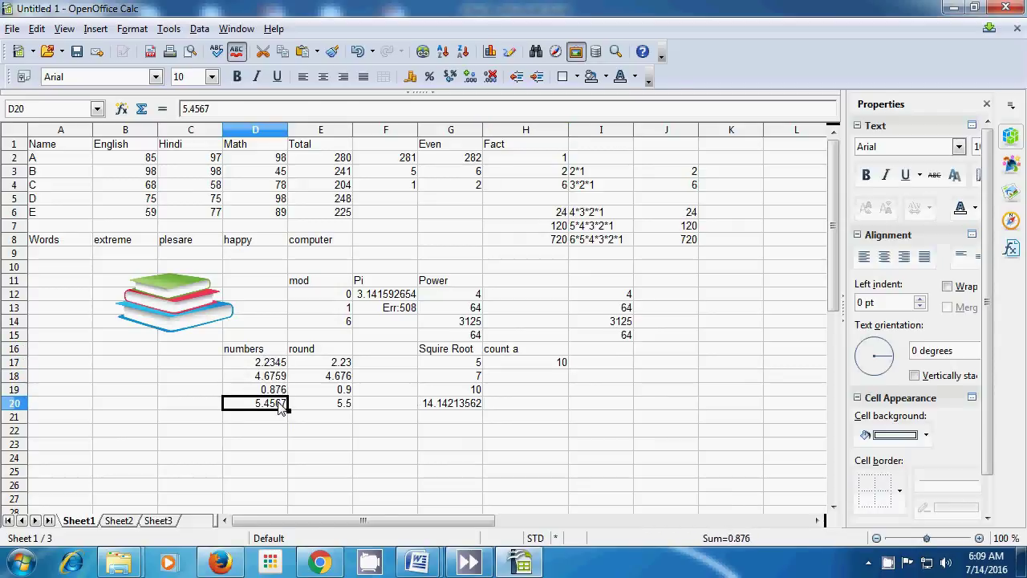
{"action": "left_click", "coordinate": [309, 356]}
{"action": "left_click", "coordinate": [324, 367]}
{"action": "left_click", "coordinate": [329, 380]}
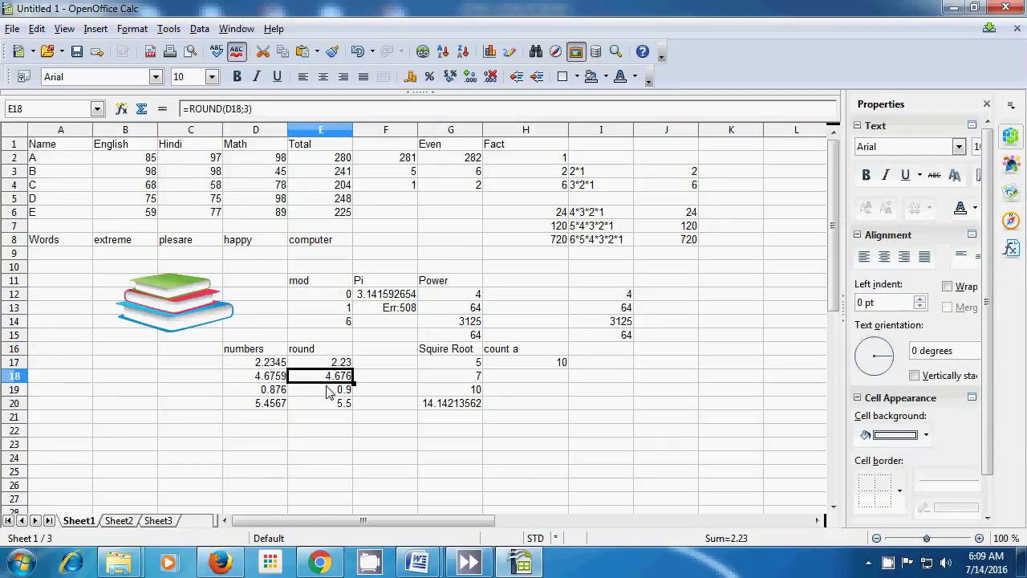
{"action": "left_click", "coordinate": [329, 391]}
{"action": "left_click", "coordinate": [332, 404]}
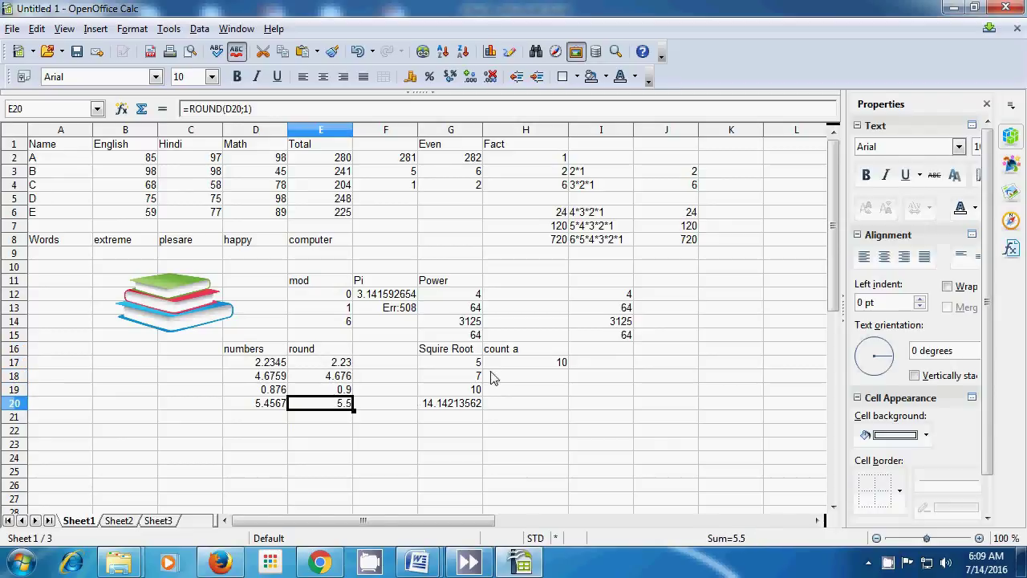
Enter the formula =counta(A1:E6) in cell H18 to count the entries in the student marks table
{"action": "left_click", "coordinate": [535, 379]}
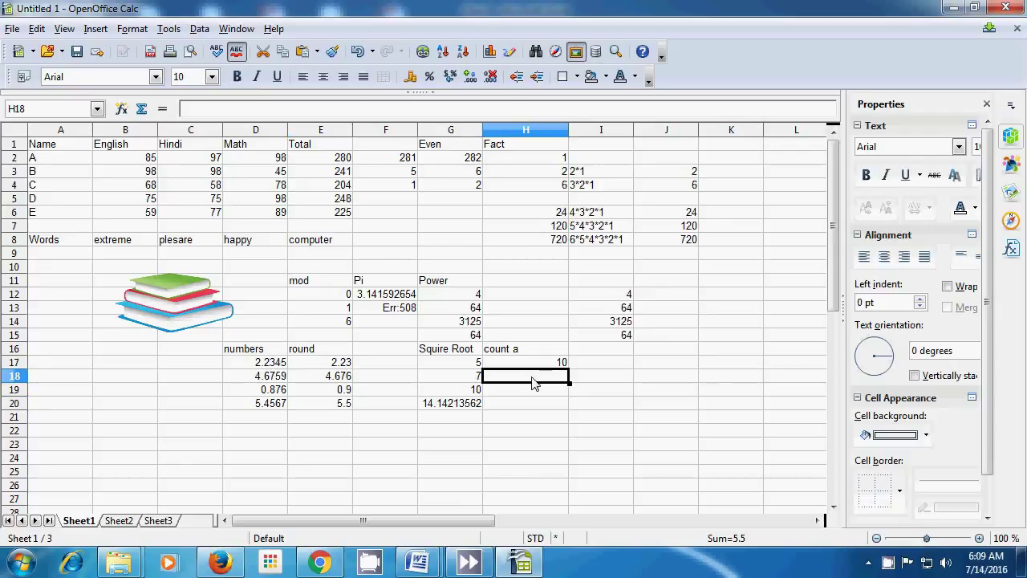
{"action": "type", "text": "="}
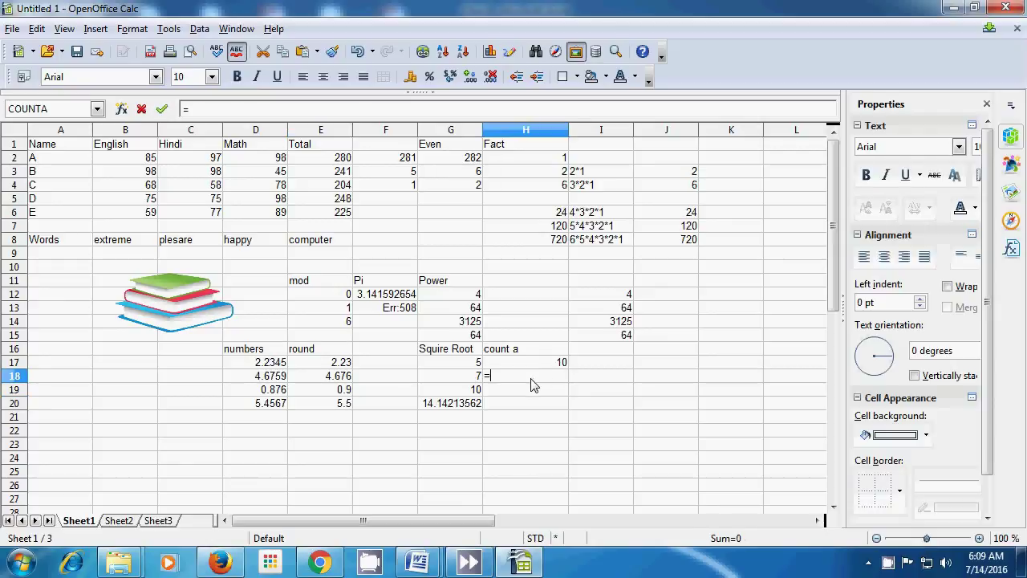
{"action": "type", "text": "cou"}
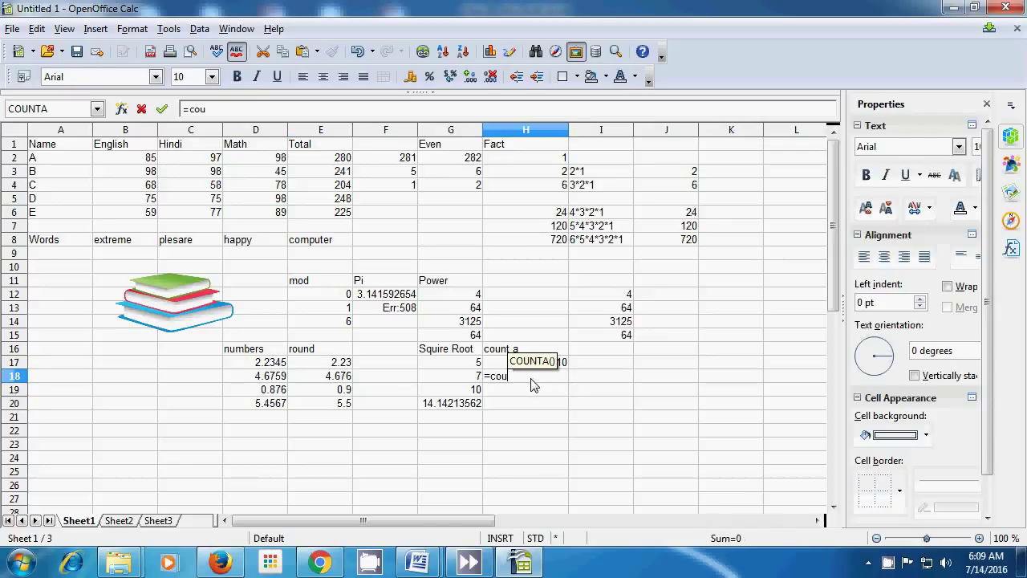
{"action": "type", "text": "nta("}
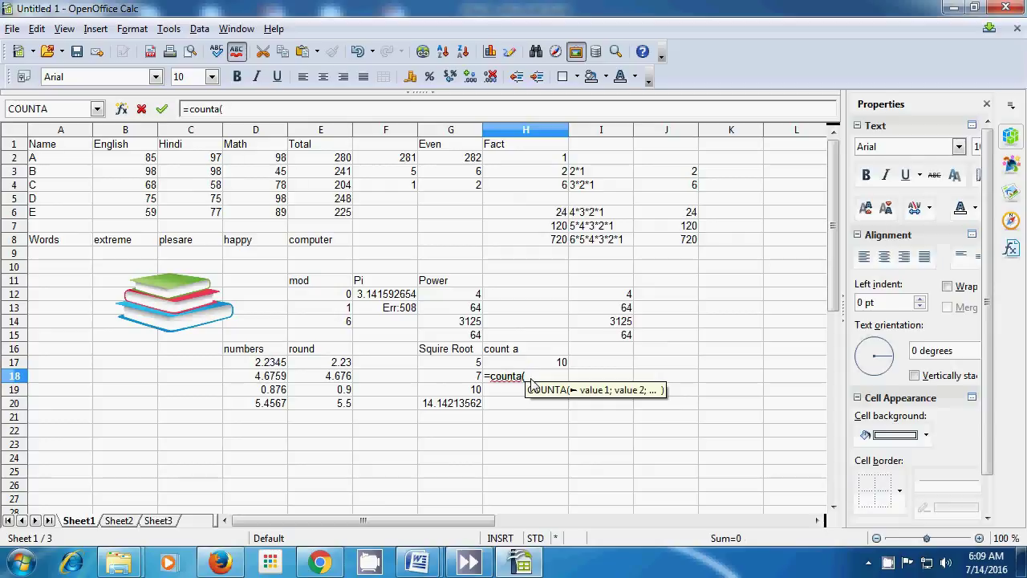
{"action": "left_click", "coordinate": [46, 149]}
{"action": "left_click_drag", "start_coordinate": [47, 149], "coordinate": [340, 216]}
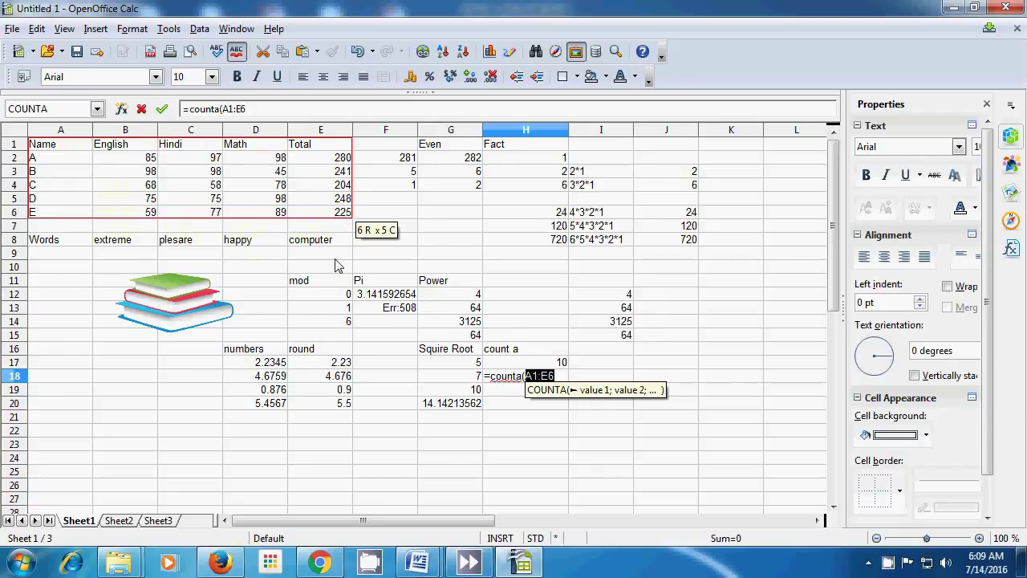
{"action": "type", "text": ")"}
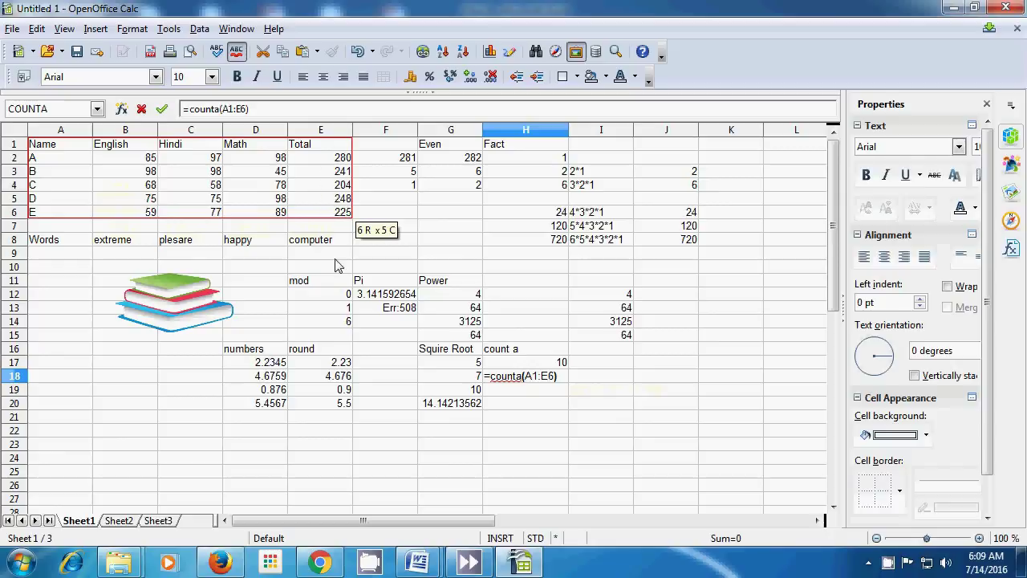
{"action": "key", "text": "Return"}
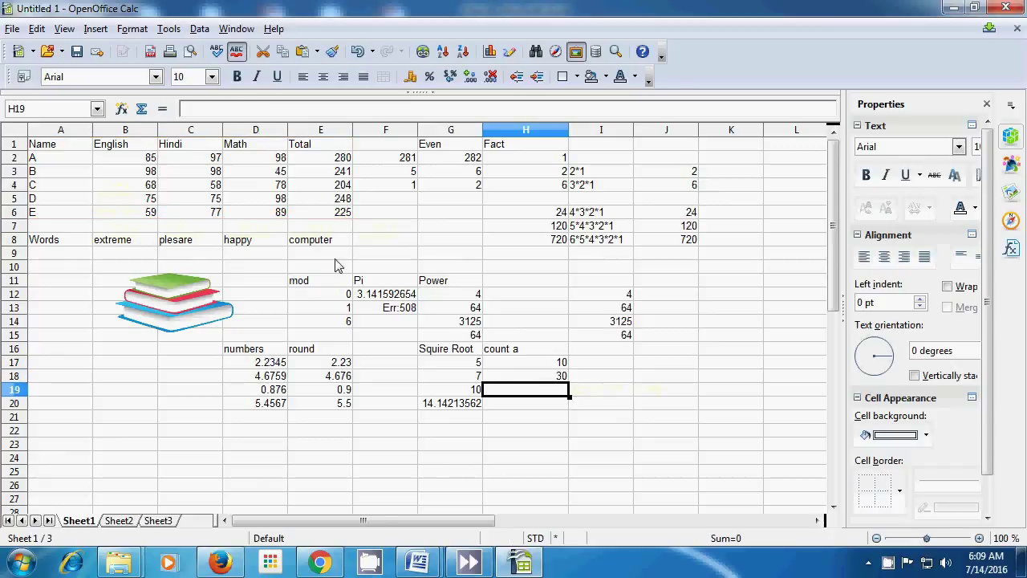
{"action": "left_click", "coordinate": [541, 377]}
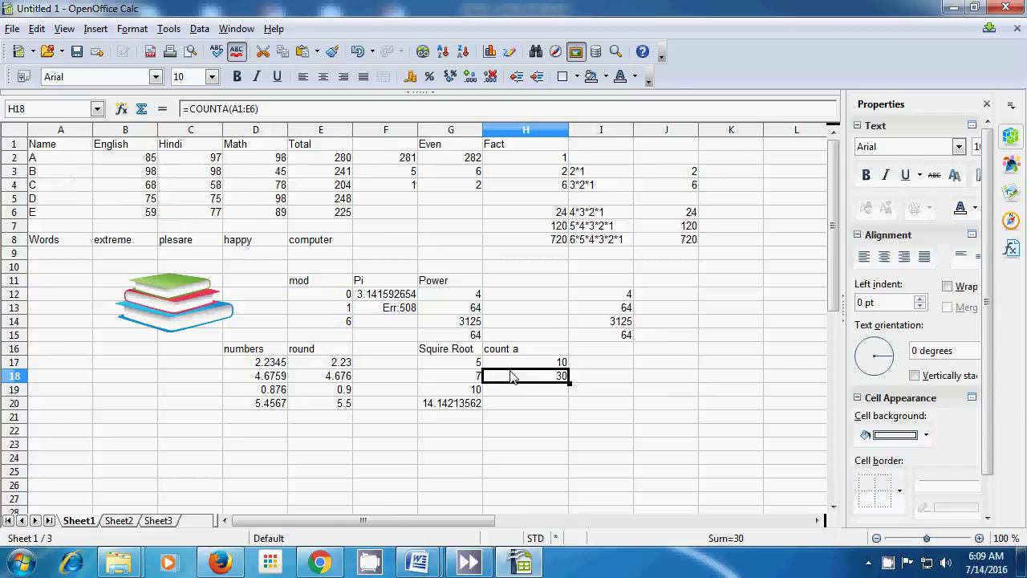
Enter the formula =counta(J12:K17) in cell H19 to apply COUNTA to a block of empty cells
{"action": "left_click", "coordinate": [522, 397]}
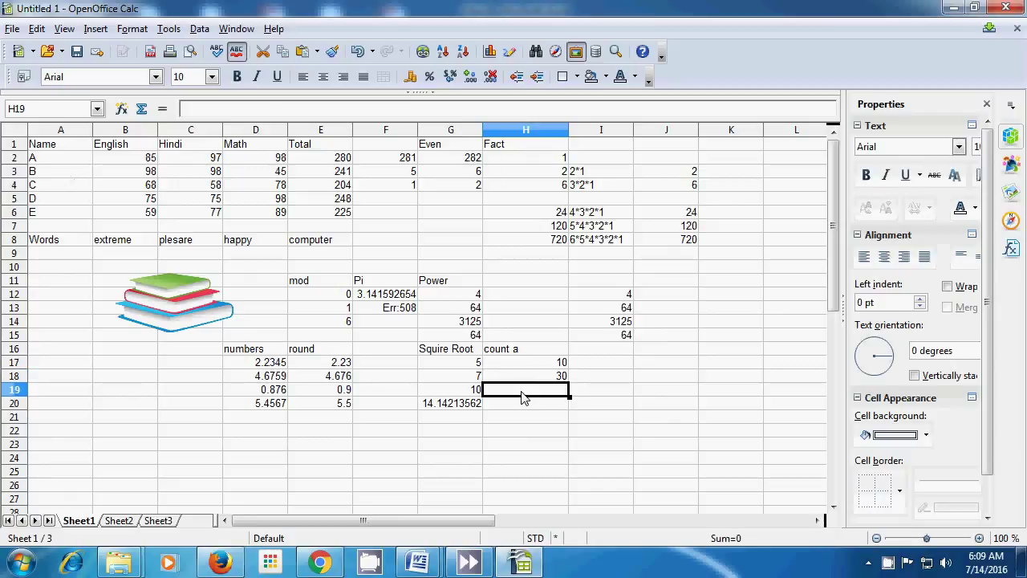
{"action": "type", "text": "="}
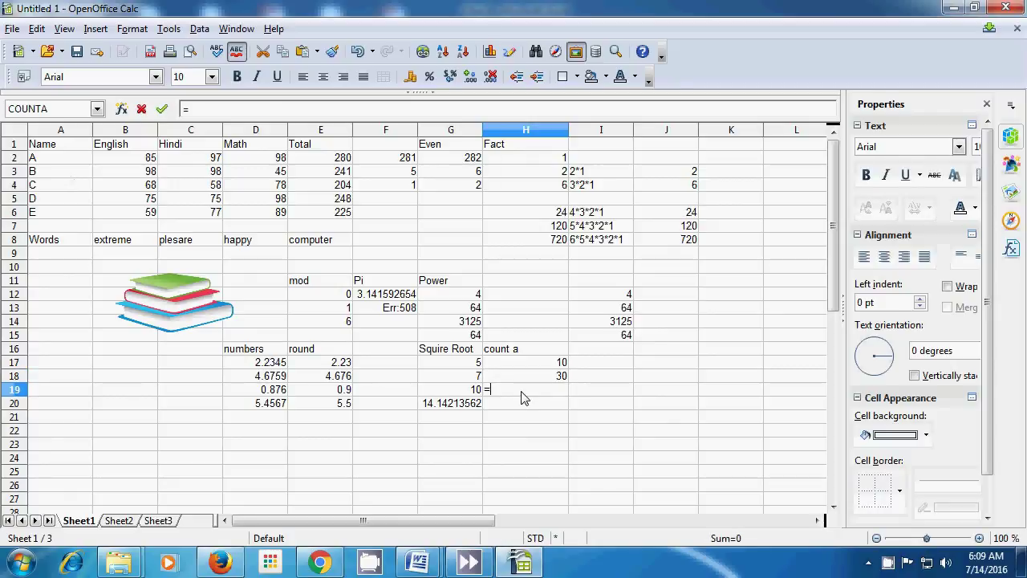
{"action": "type", "text": "count"}
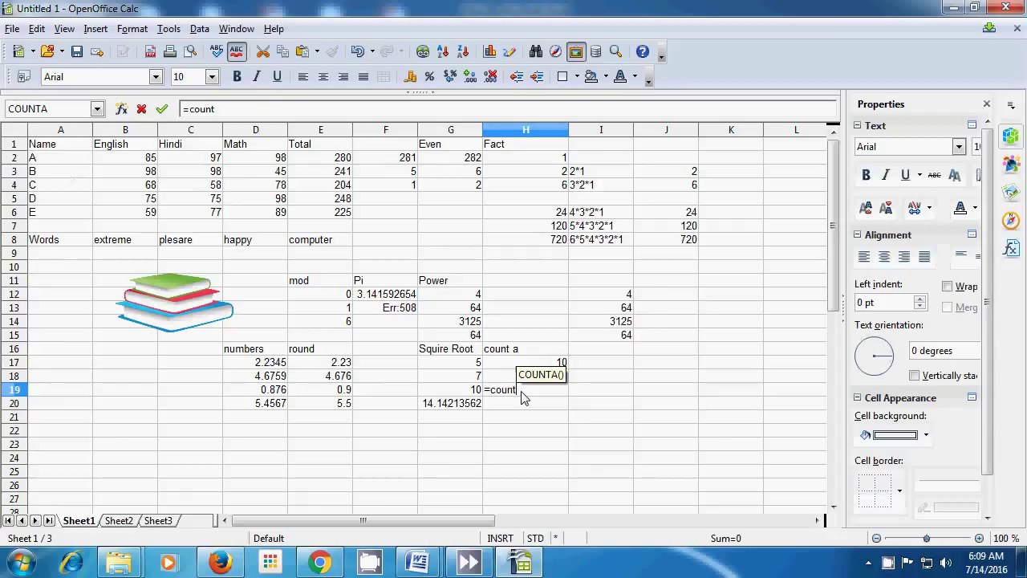
{"action": "type", "text": "a"}
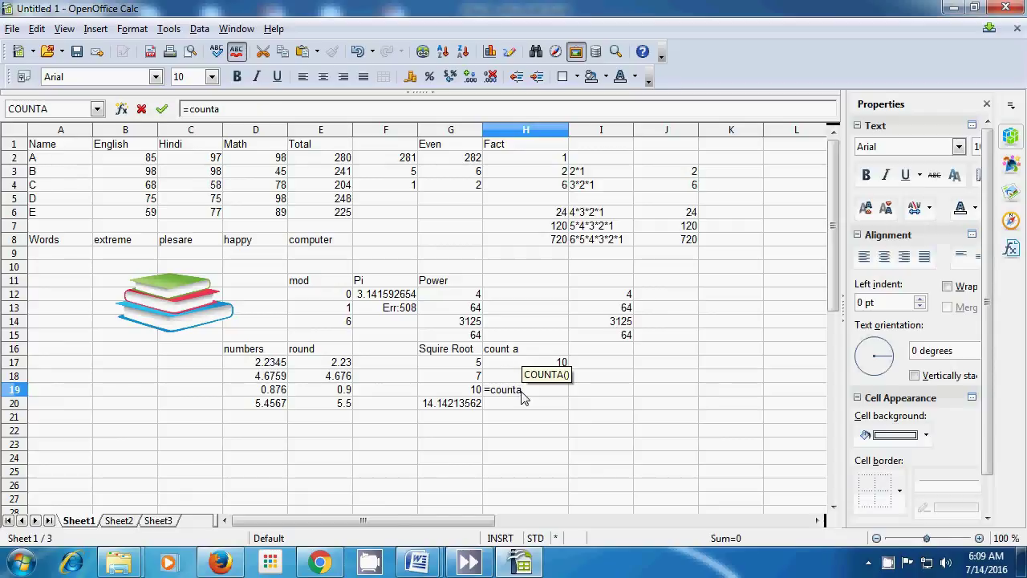
{"action": "type", "text": "("}
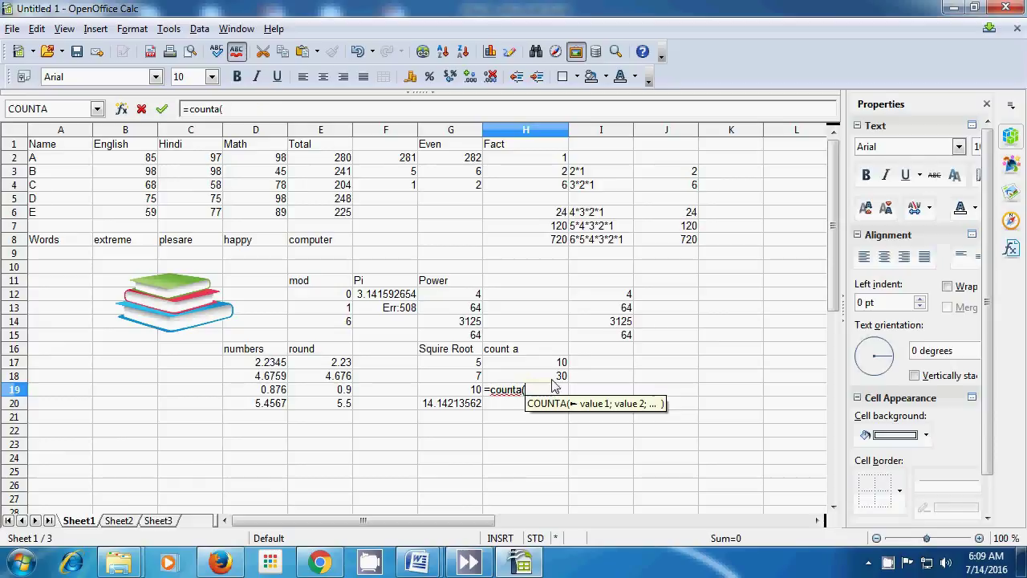
{"action": "left_click", "coordinate": [674, 297]}
{"action": "left_click_drag", "start_coordinate": [674, 297], "coordinate": [746, 361]}
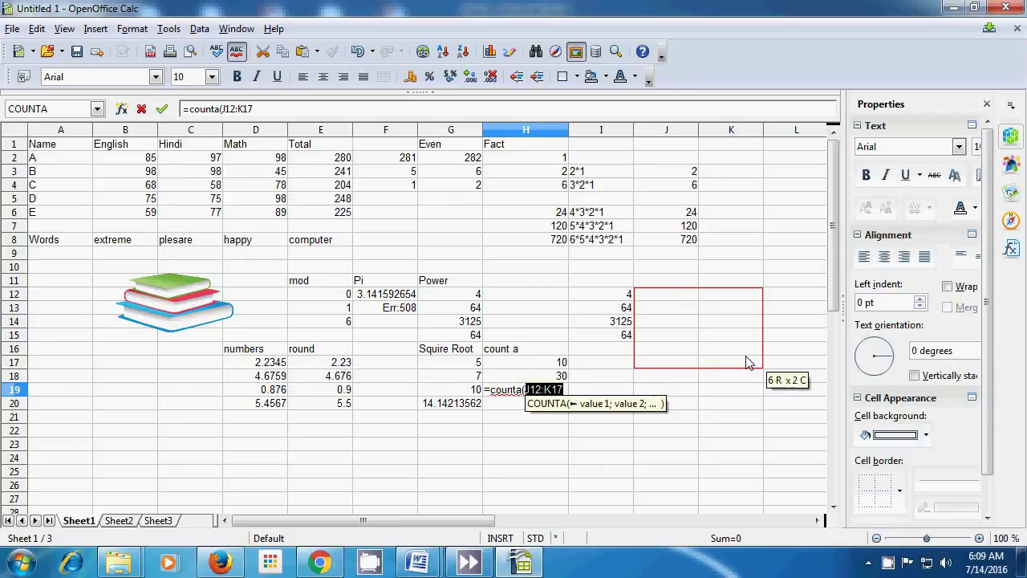
{"action": "type", "text": ")"}
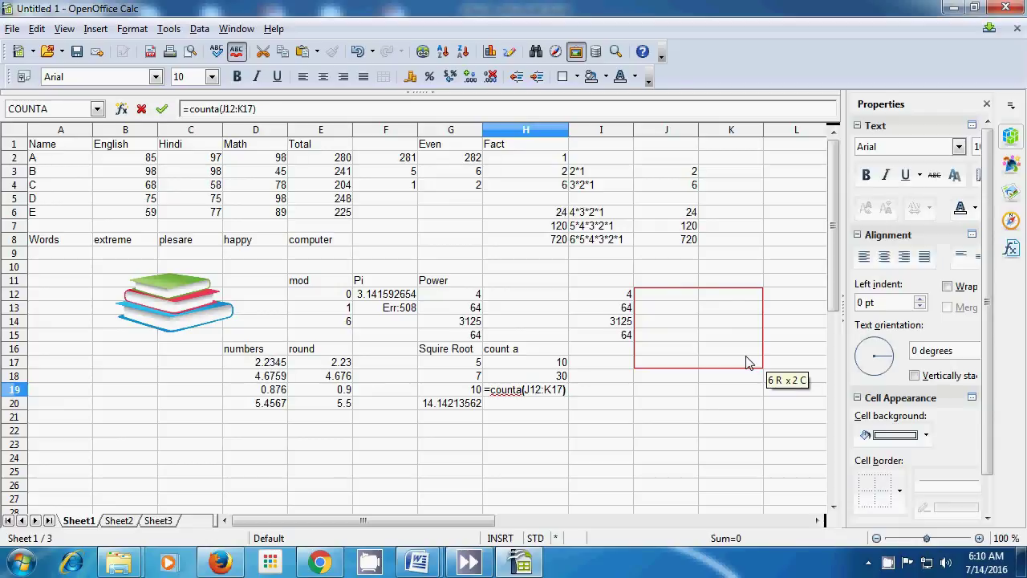
{"action": "key", "text": "Return"}
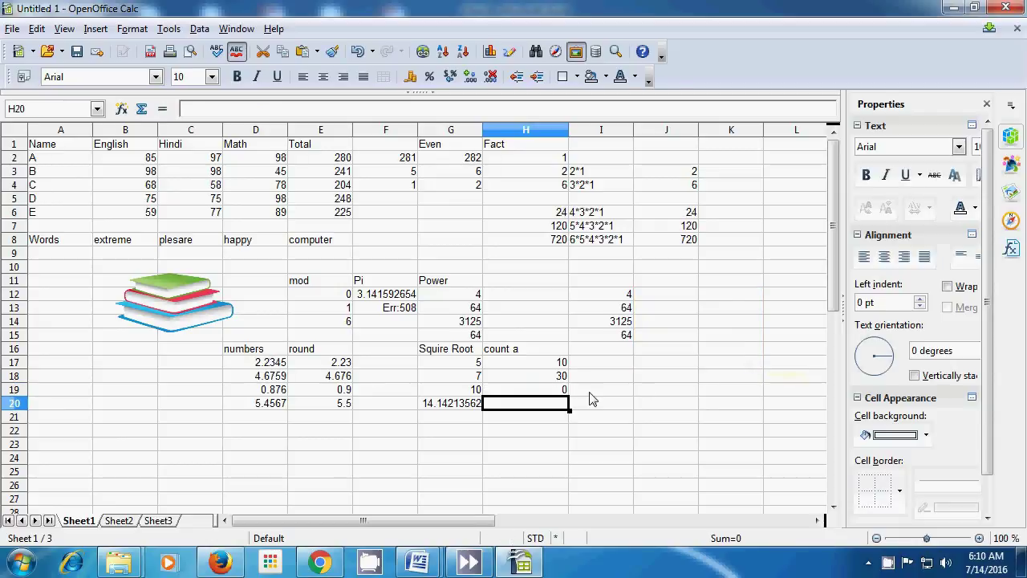
{"action": "left_click", "coordinate": [557, 392]}
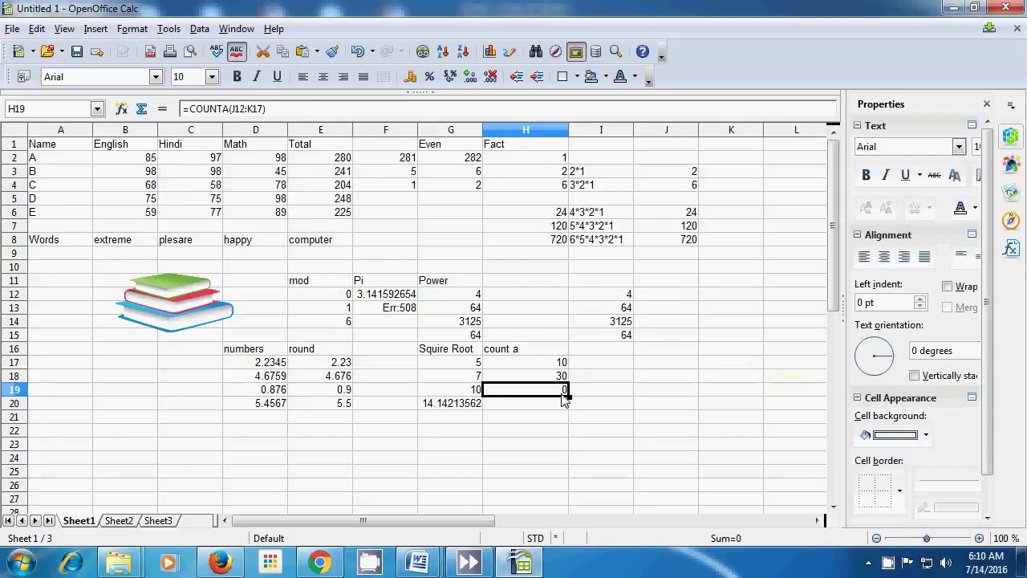